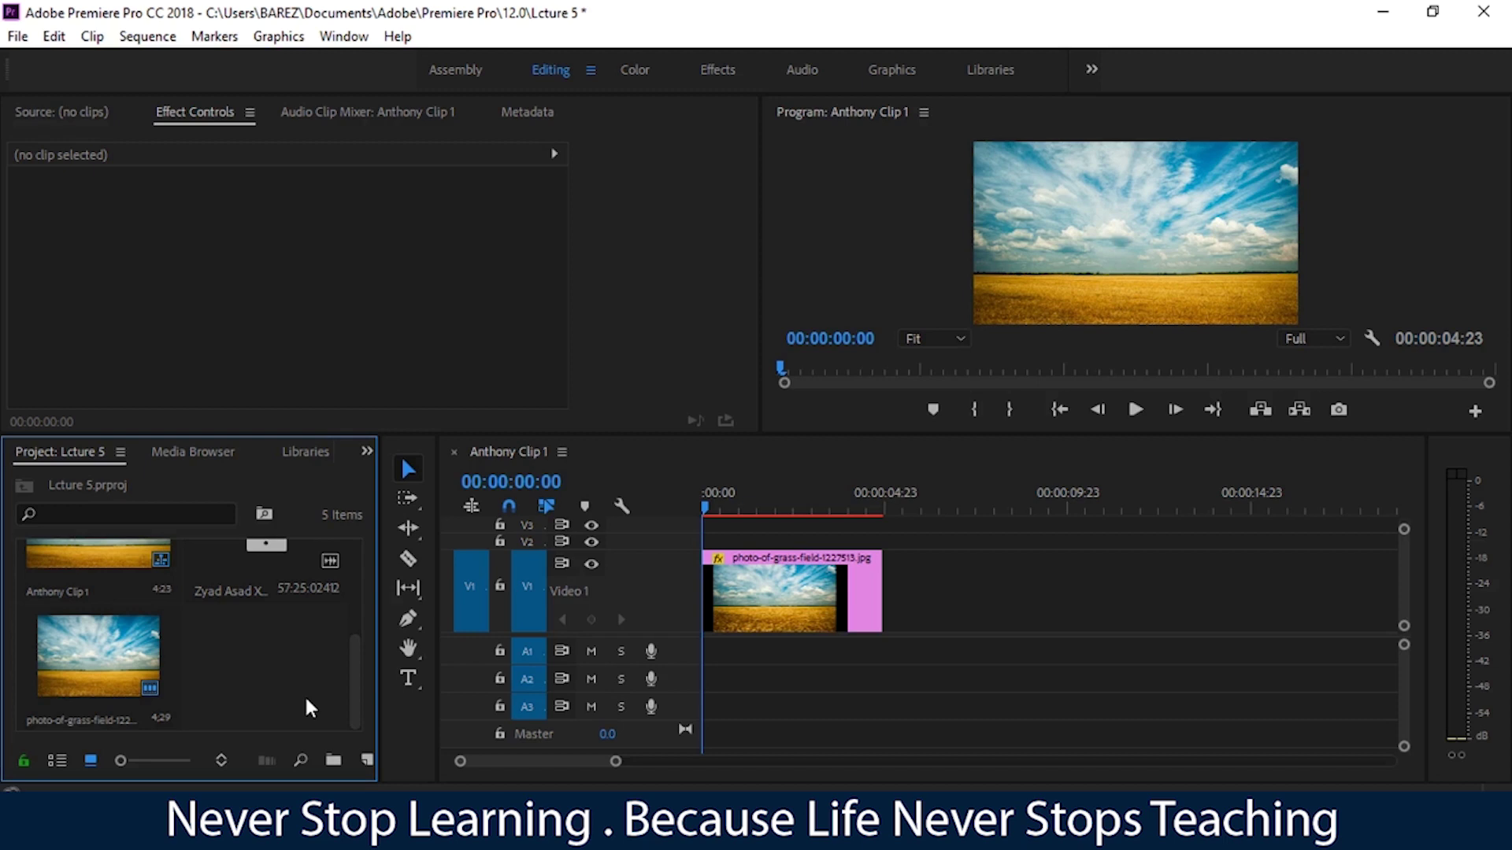
Add the grass-field photo after the first clip, then delete it from the sequence
{"action": "left_click", "coordinate": [367, 767]}
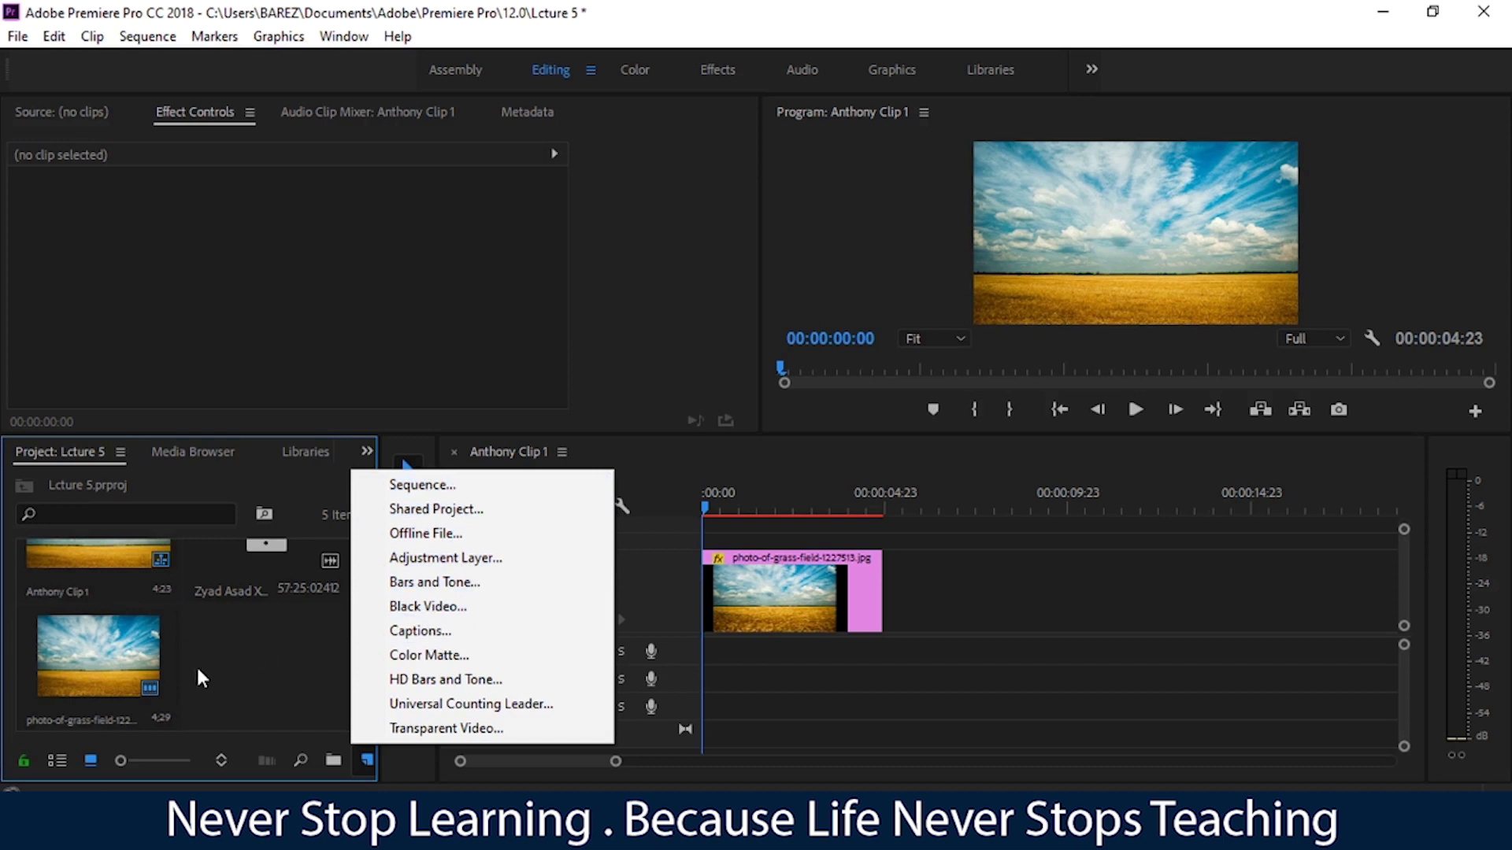
{"action": "left_click", "coordinate": [231, 651]}
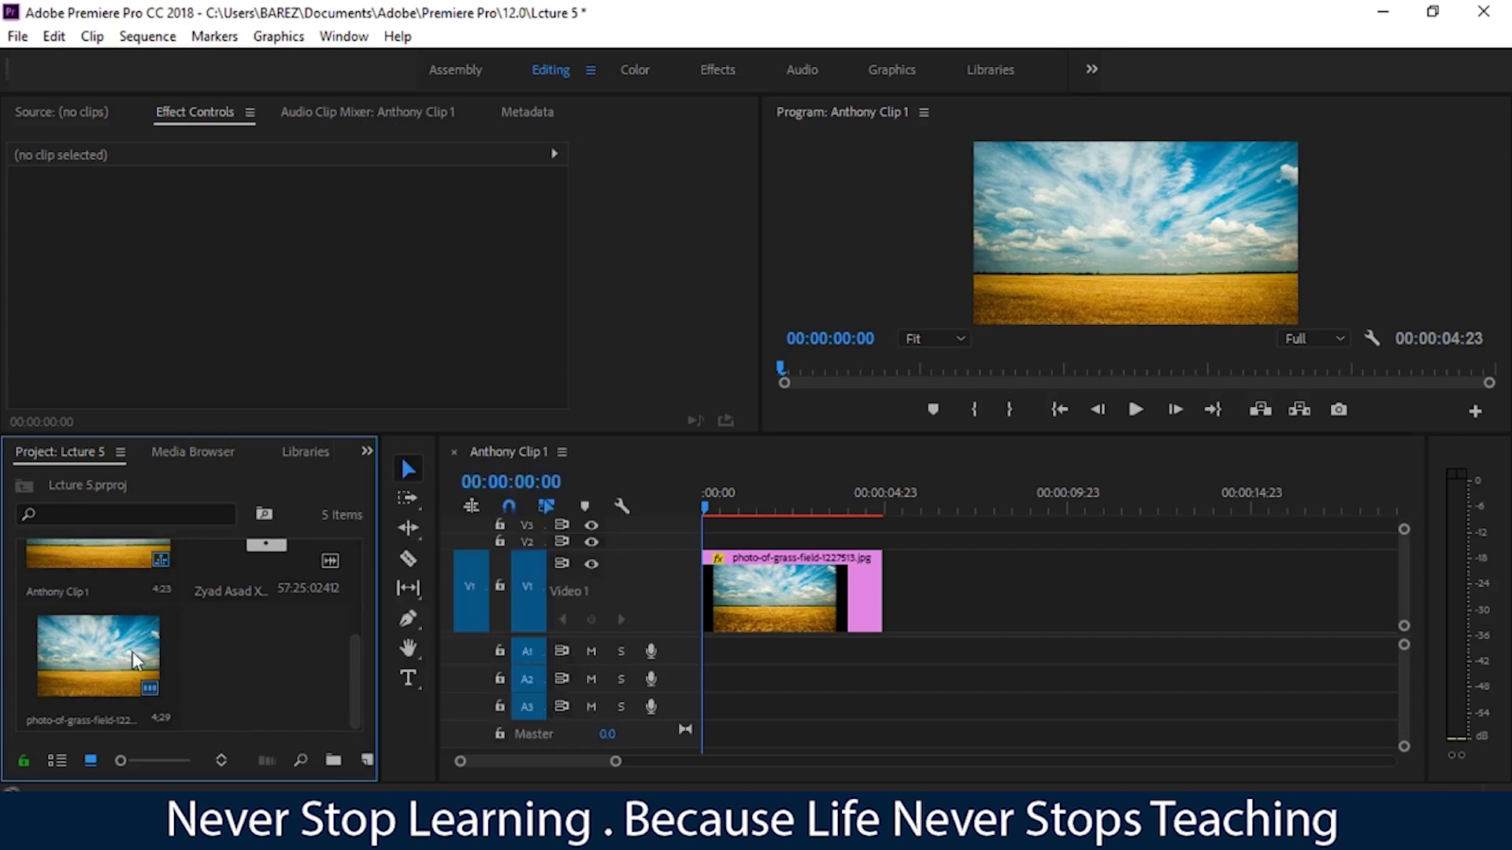
{"action": "left_click_drag", "start_coordinate": [108, 650], "coordinate": [966, 565]}
{"action": "left_click", "coordinate": [966, 565]}
{"action": "key", "text": "Delete"}
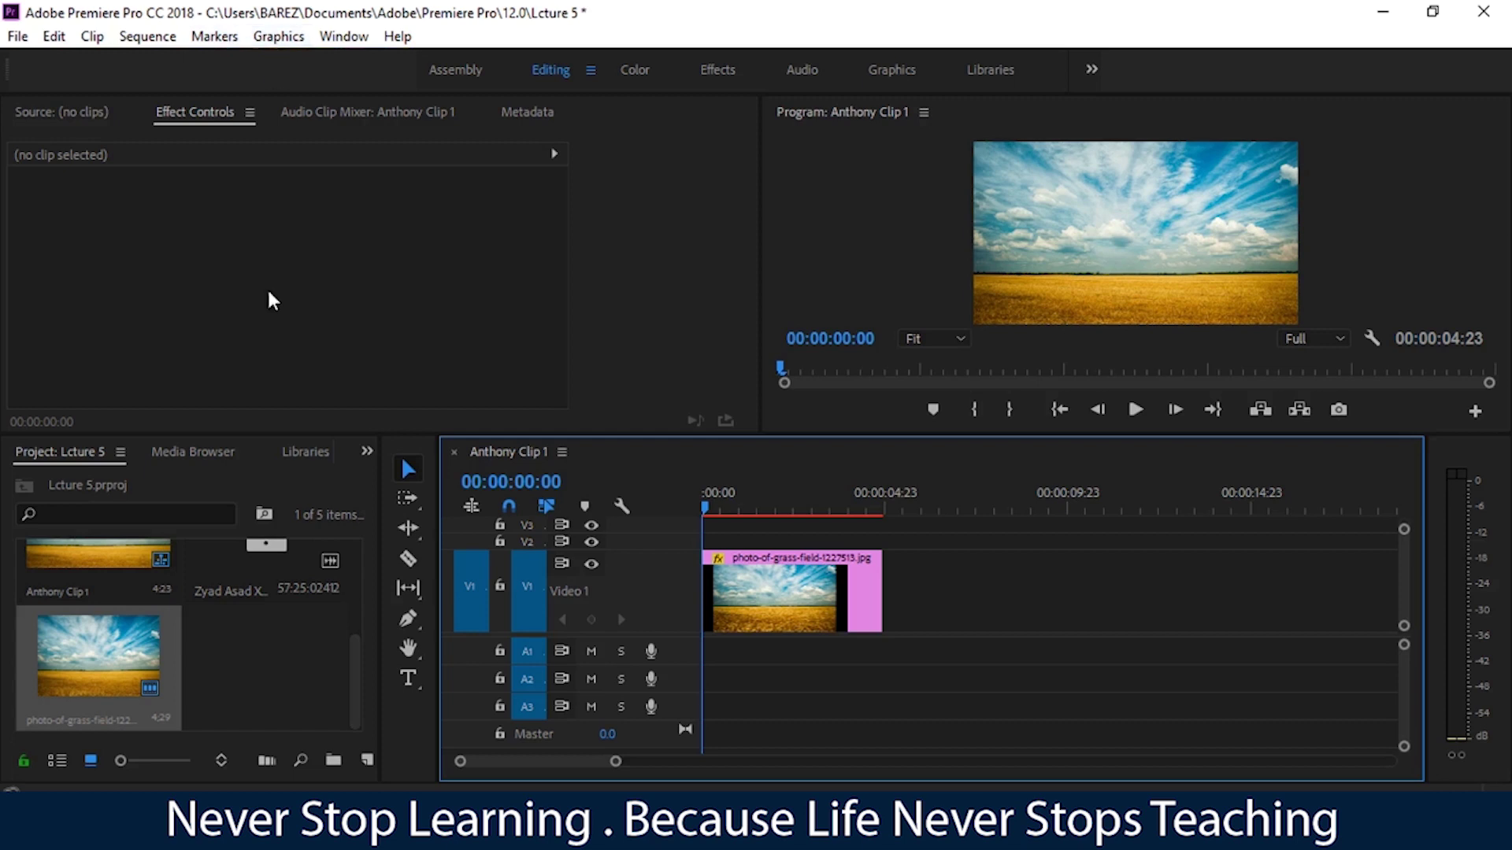
Deselect the photo and show the Essential Graphics panel from the Window menu
{"action": "left_click", "coordinate": [293, 639]}
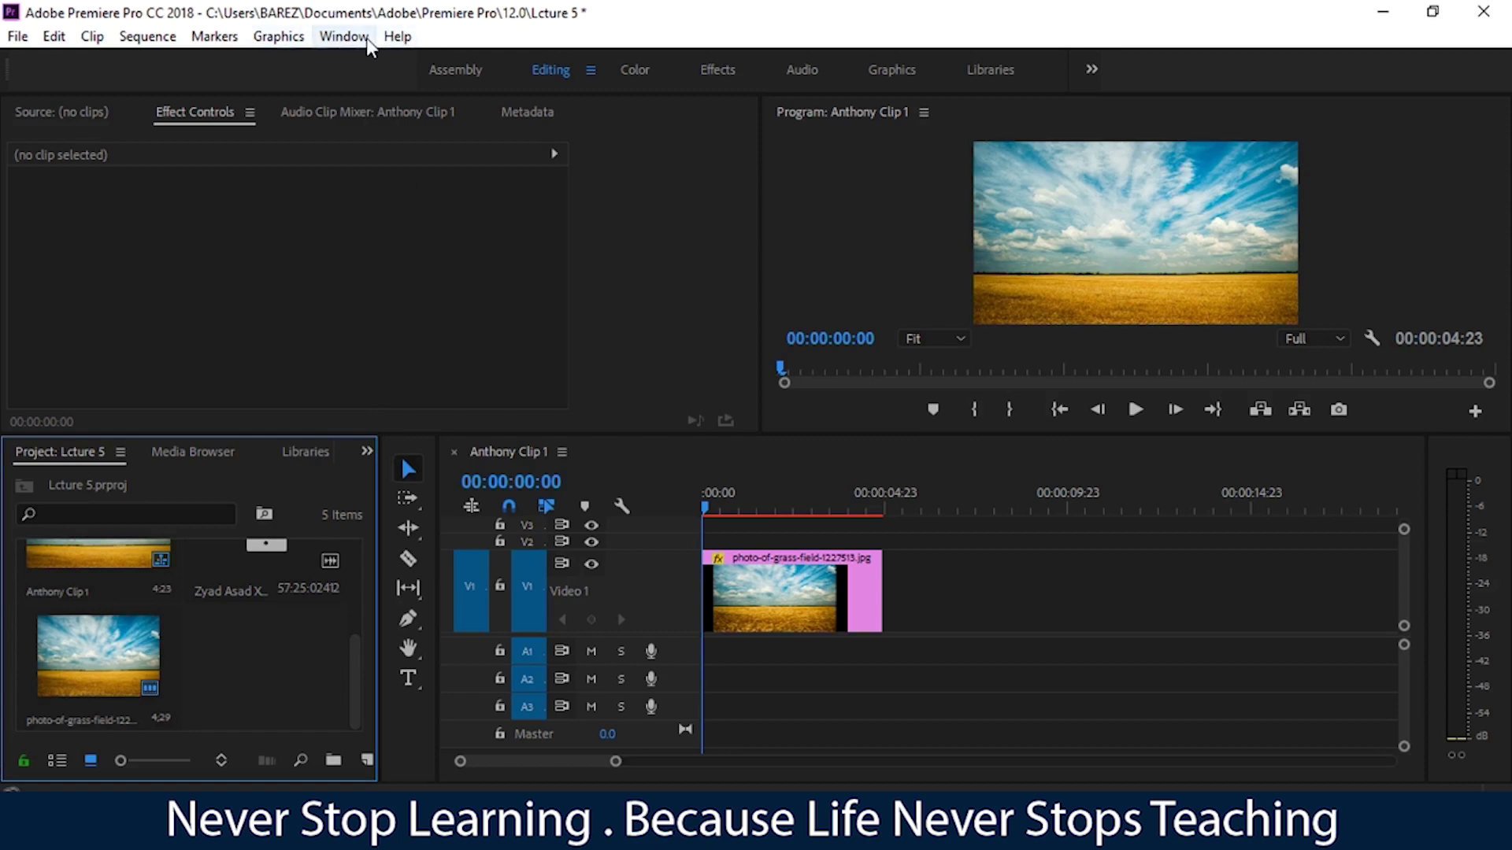
{"action": "left_click", "coordinate": [335, 37]}
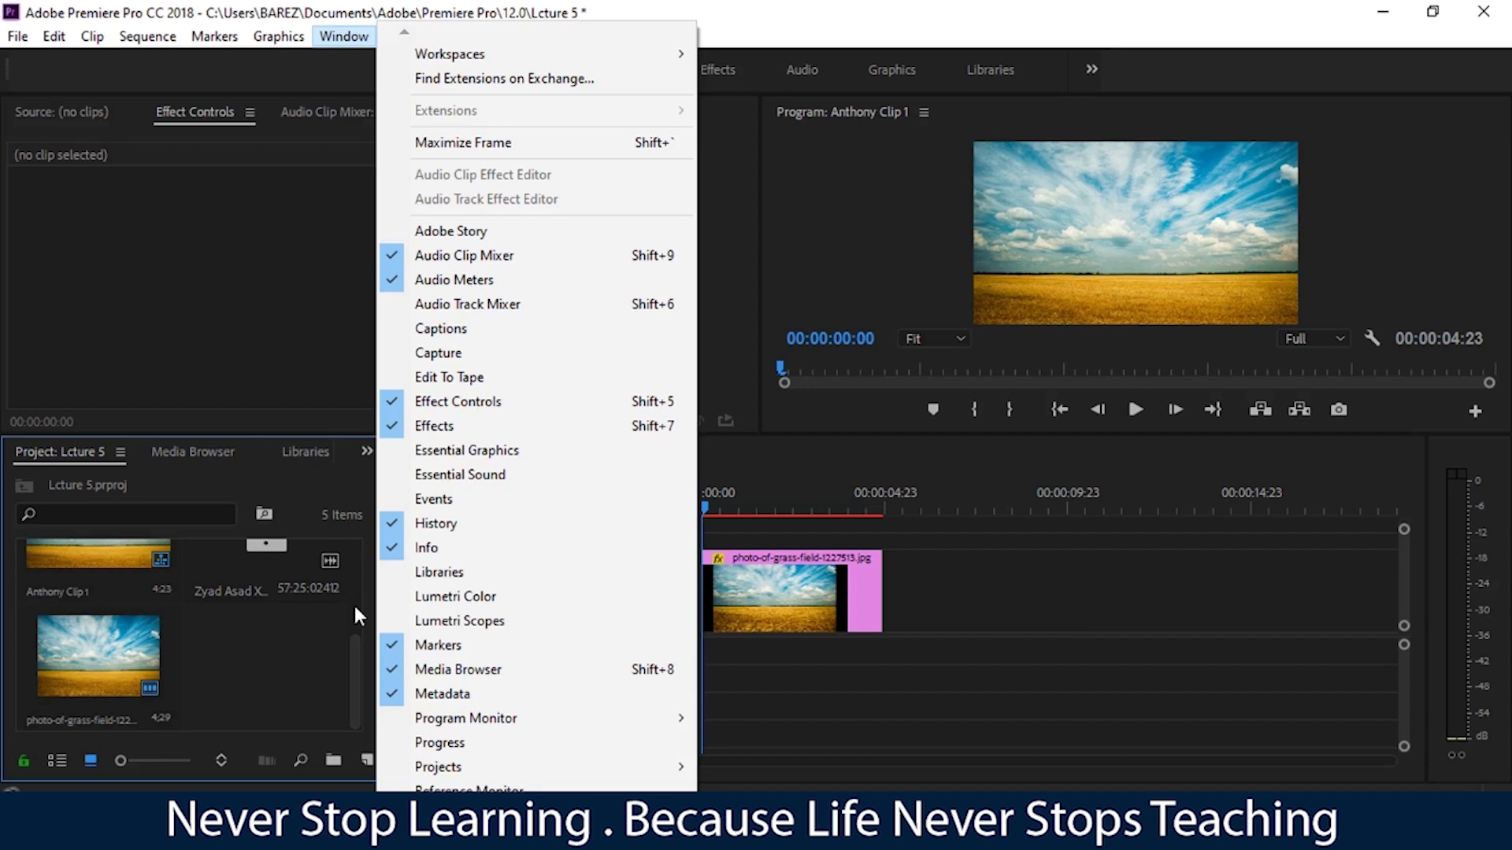
{"action": "left_click", "coordinate": [506, 453]}
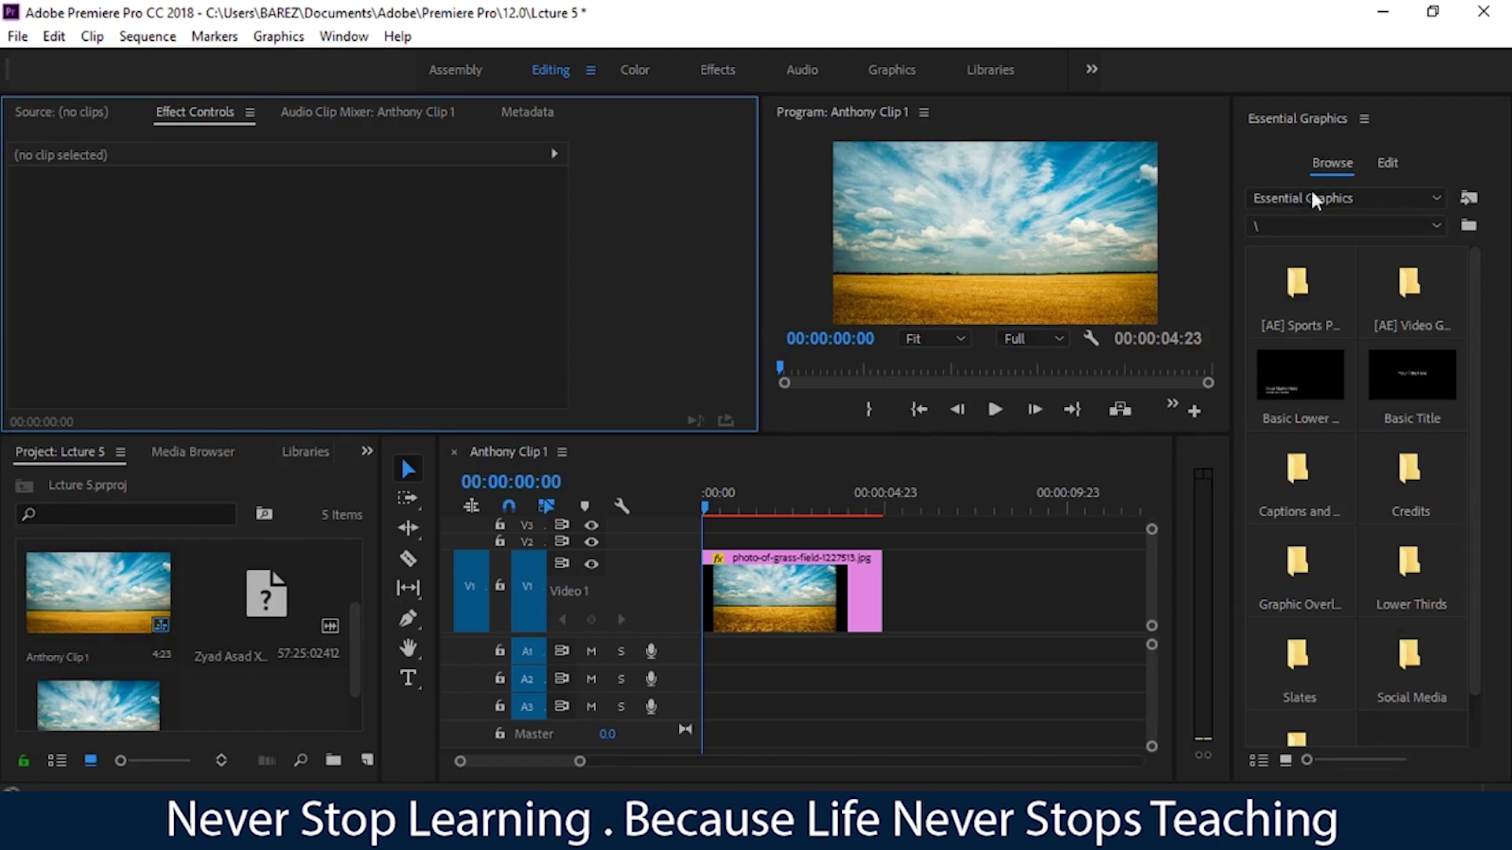
Toggle Essential Graphics between Edit and Browse, then open the template folder dropdown
{"action": "left_click_drag", "start_coordinate": [1477, 425], "coordinate": [1476, 464]}
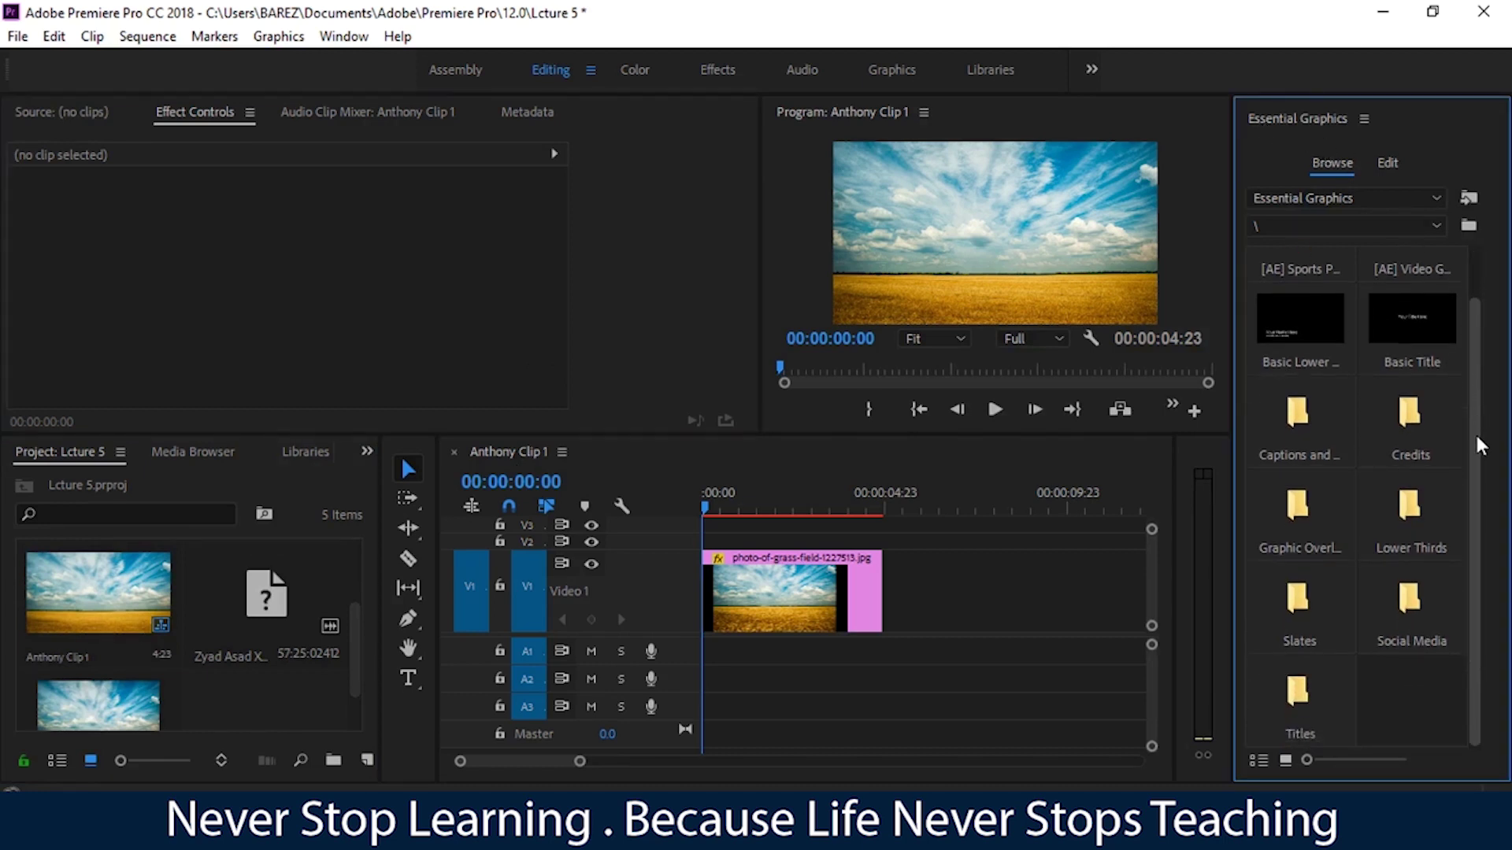
{"action": "scroll", "coordinate": [1475, 465], "scroll_direction": "up", "scroll_amount": 1}
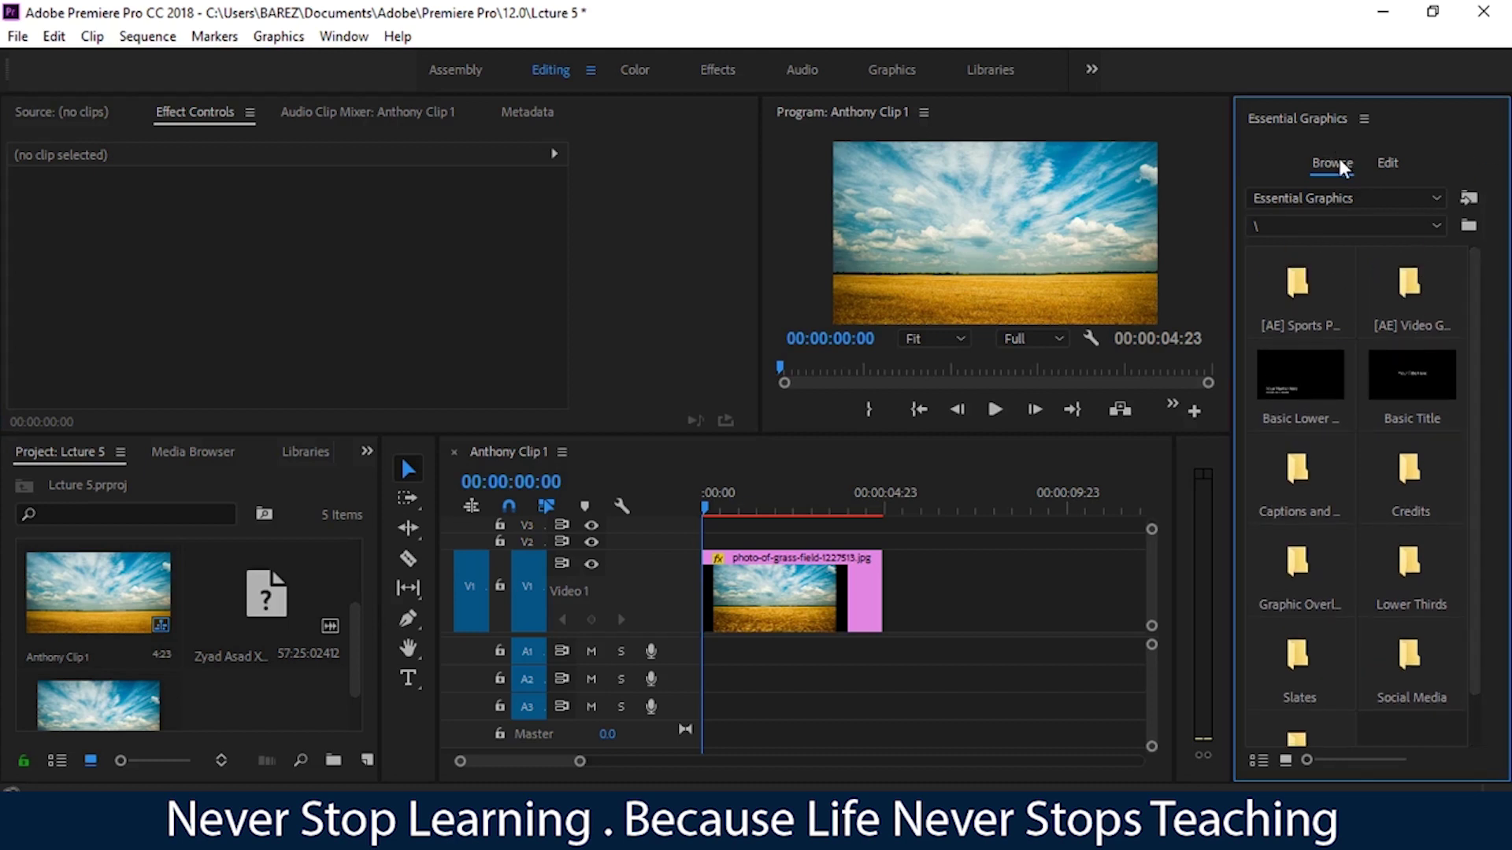
{"action": "left_click", "coordinate": [1387, 166]}
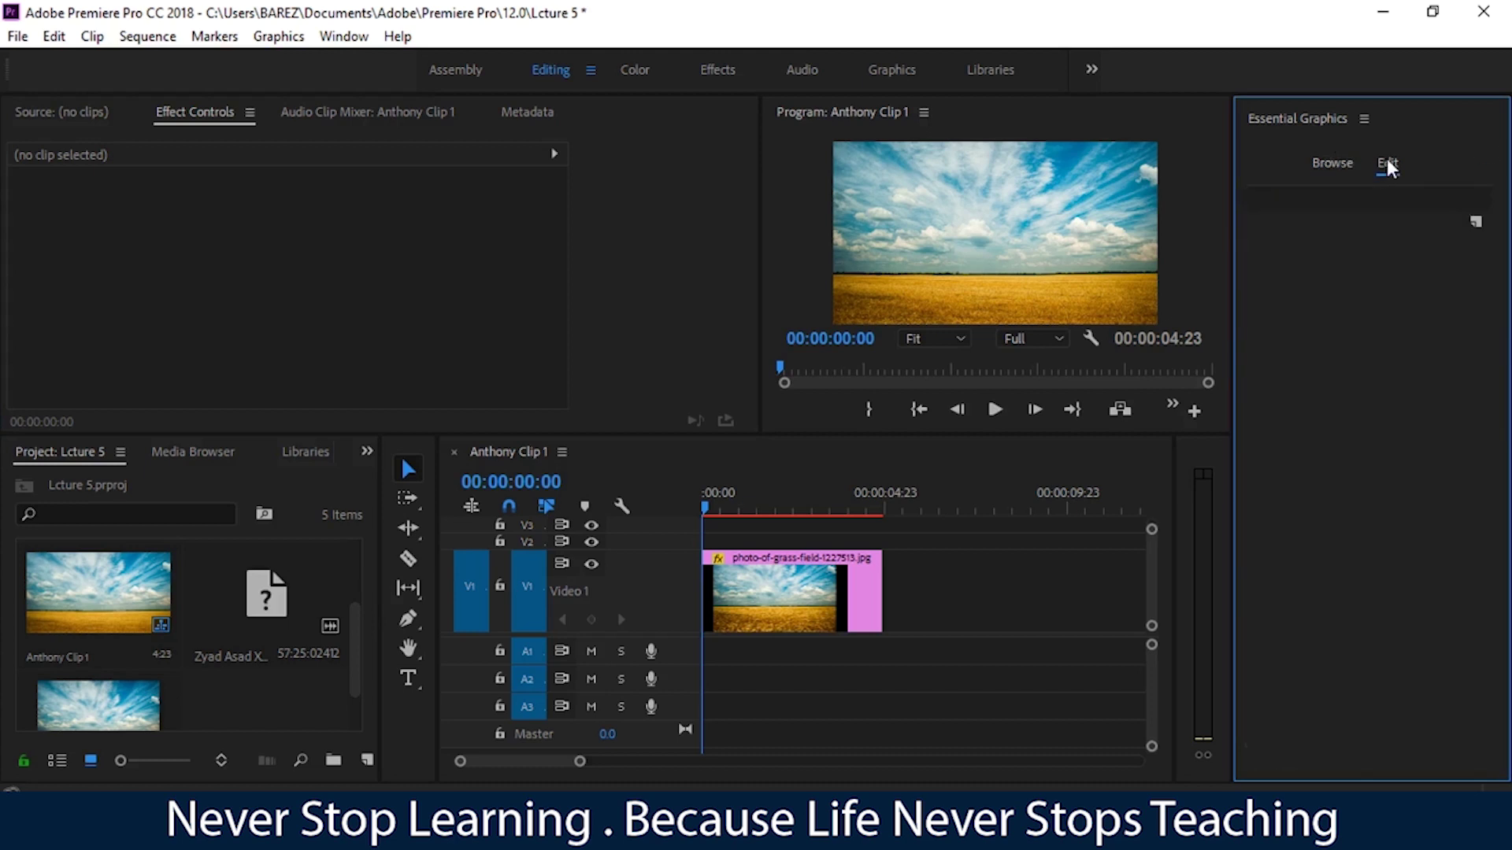
{"action": "left_click", "coordinate": [1345, 166]}
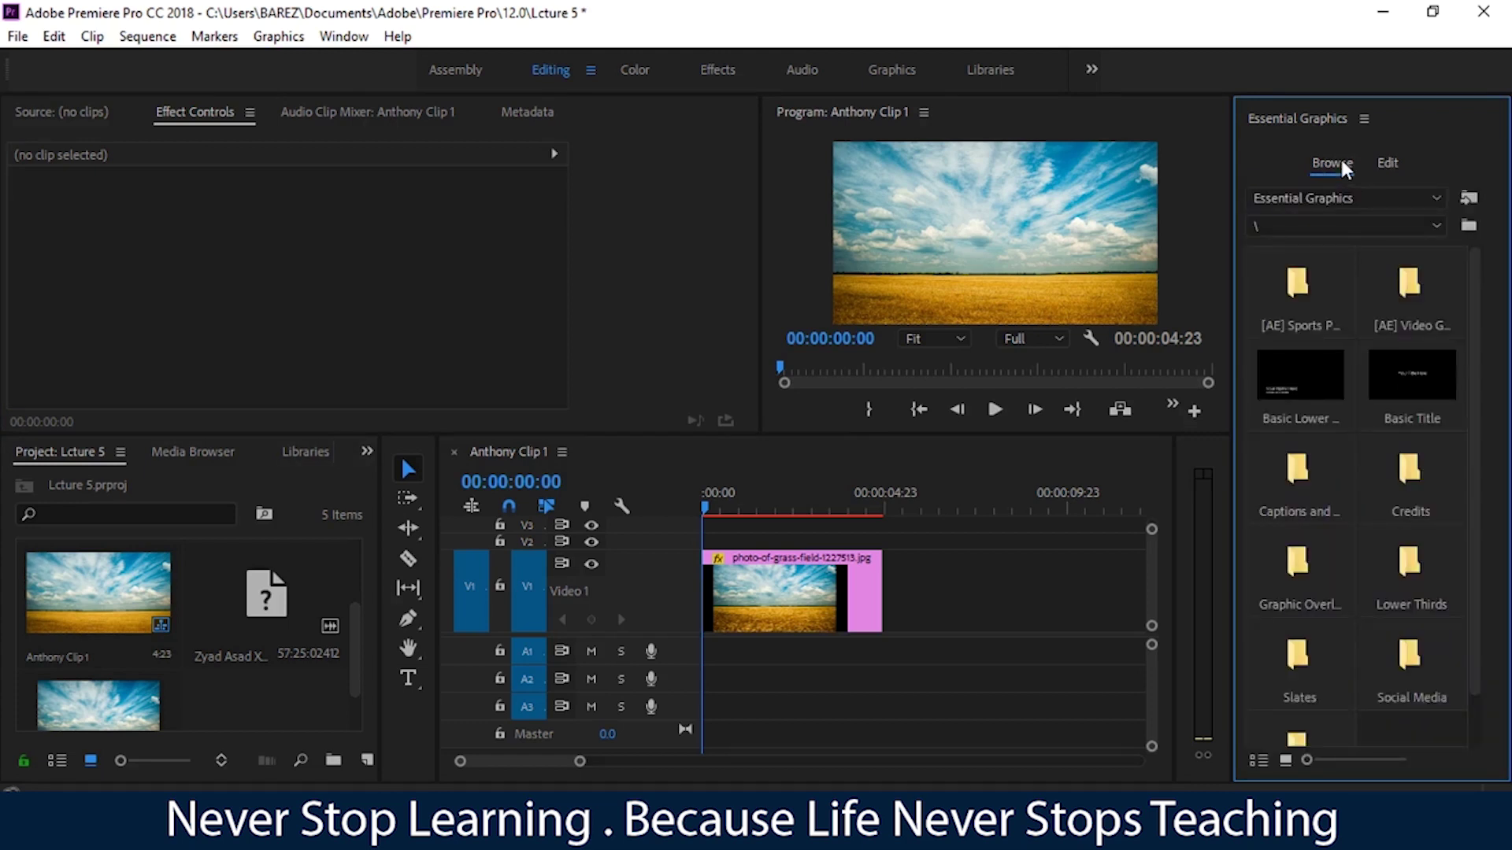
{"action": "left_click", "coordinate": [1384, 165]}
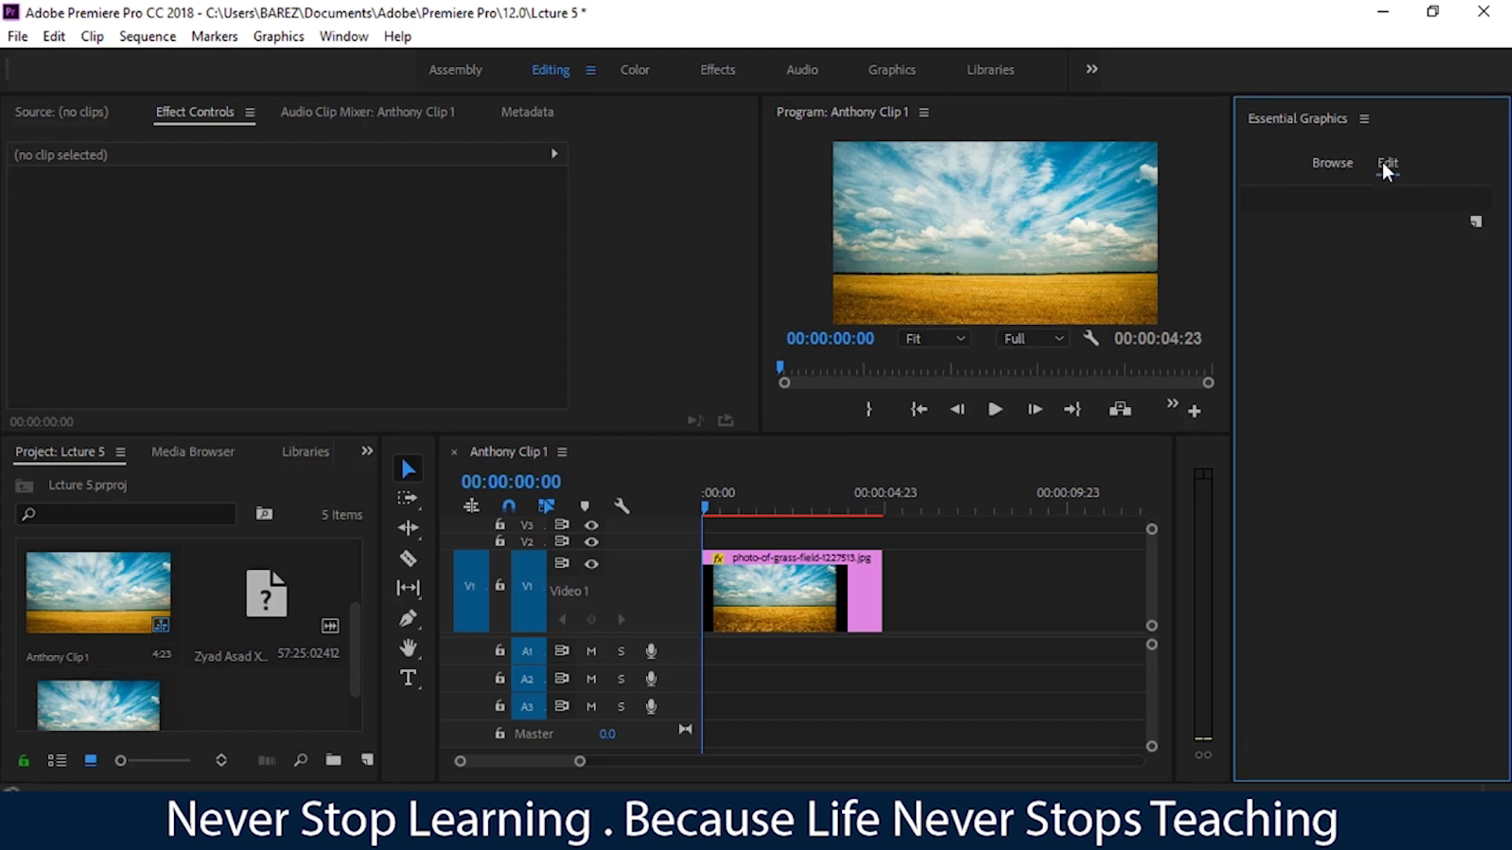
{"action": "left_click", "coordinate": [1325, 166]}
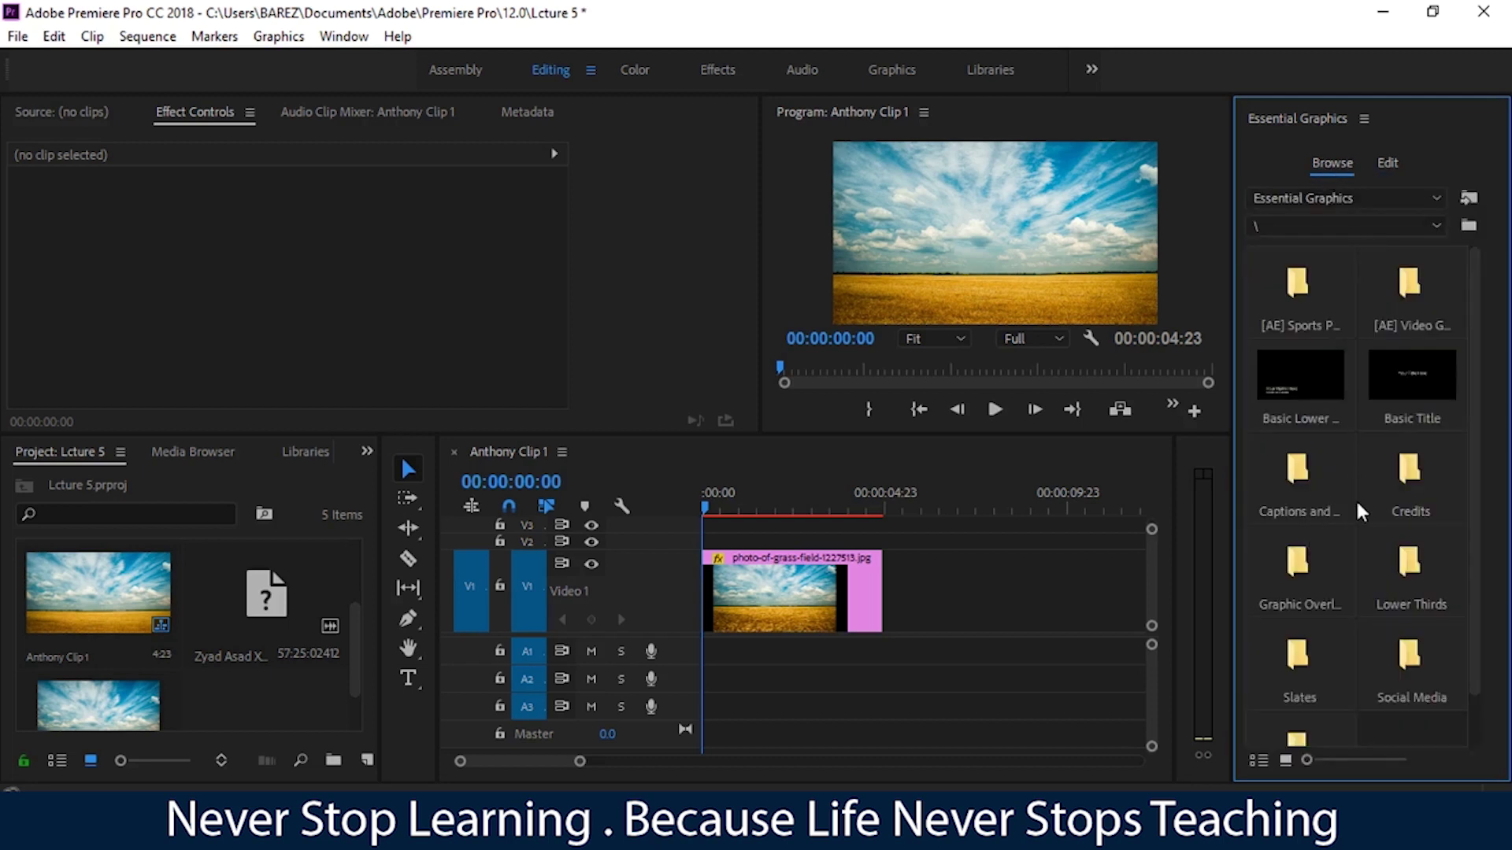
{"action": "left_click", "coordinate": [1340, 224]}
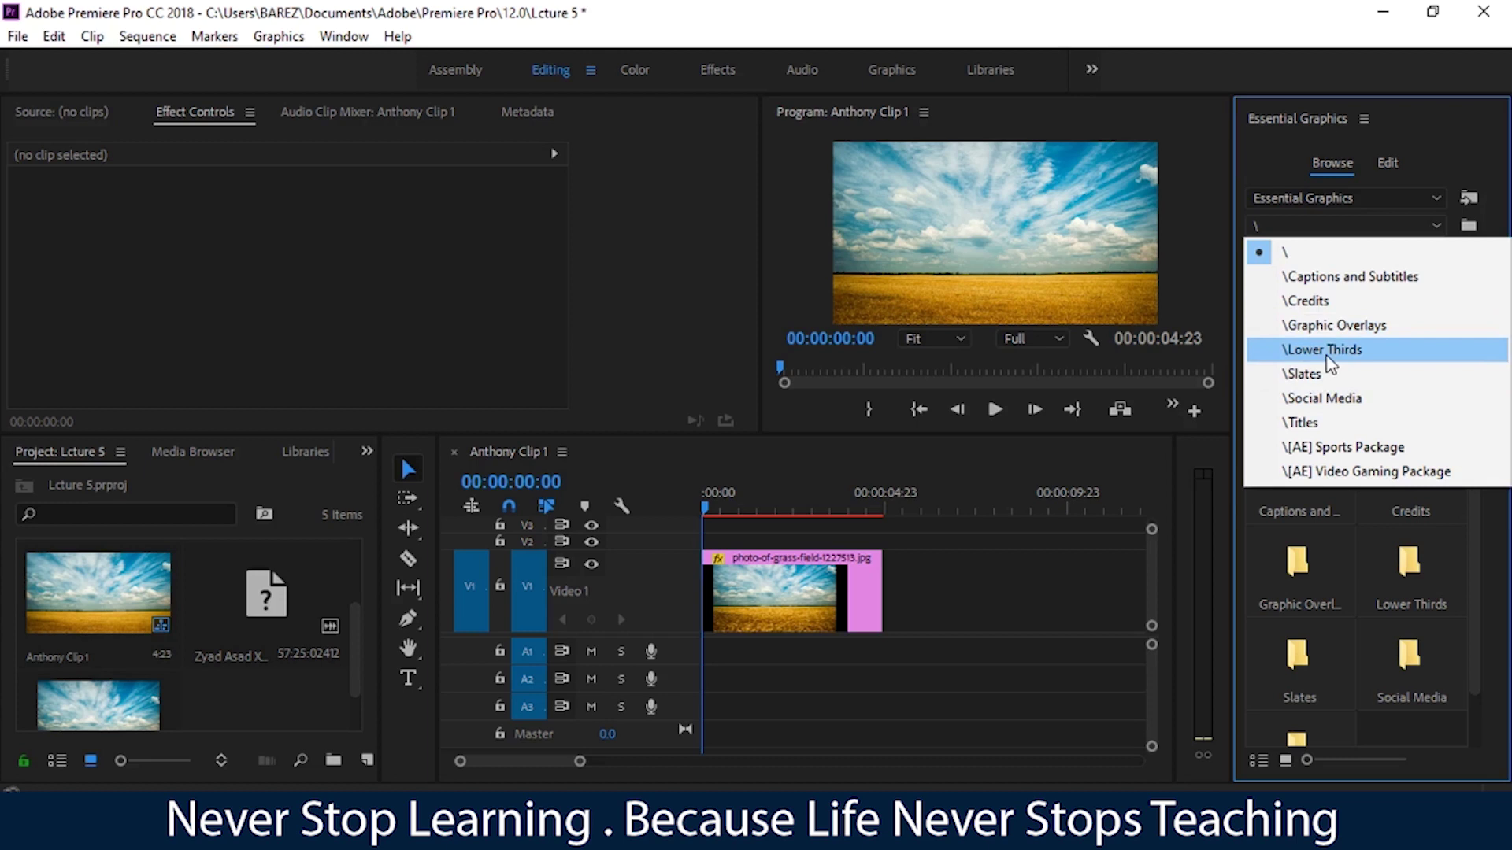
Choose the Lower Thirds folder and drag the Classic Lower Third template onto track V2
{"action": "left_click", "coordinate": [1334, 361]}
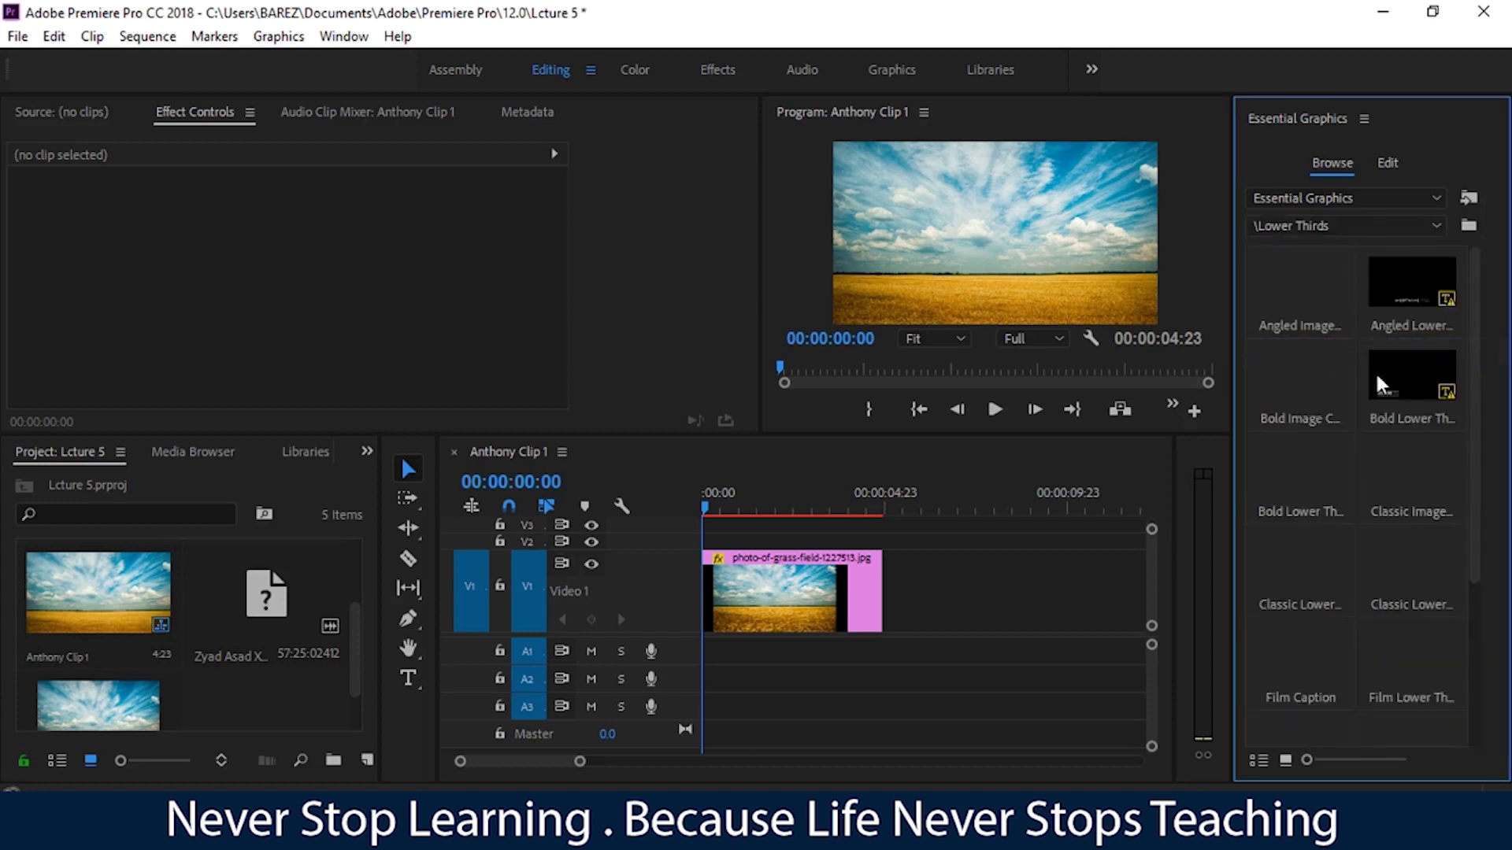
{"action": "left_click_drag", "start_coordinate": [1467, 435], "coordinate": [1472, 513]}
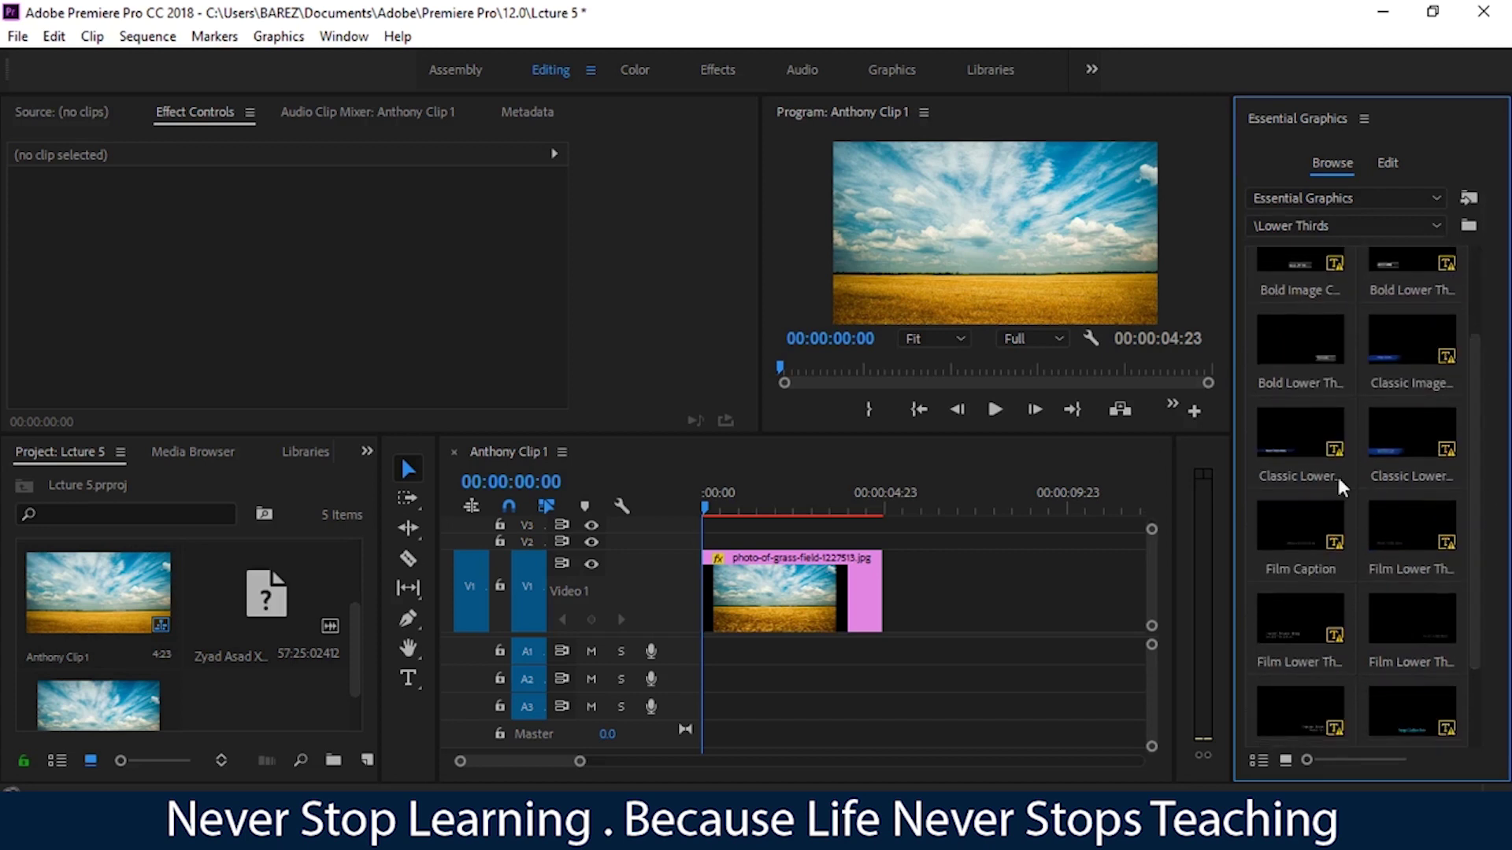
{"action": "mouse_move", "coordinate": [1340, 451]}
{"action": "scroll", "coordinate": [1476, 392], "scroll_direction": "up", "scroll_amount": 1}
{"action": "left_click_drag", "start_coordinate": [1476, 393], "coordinate": [1479, 406]}
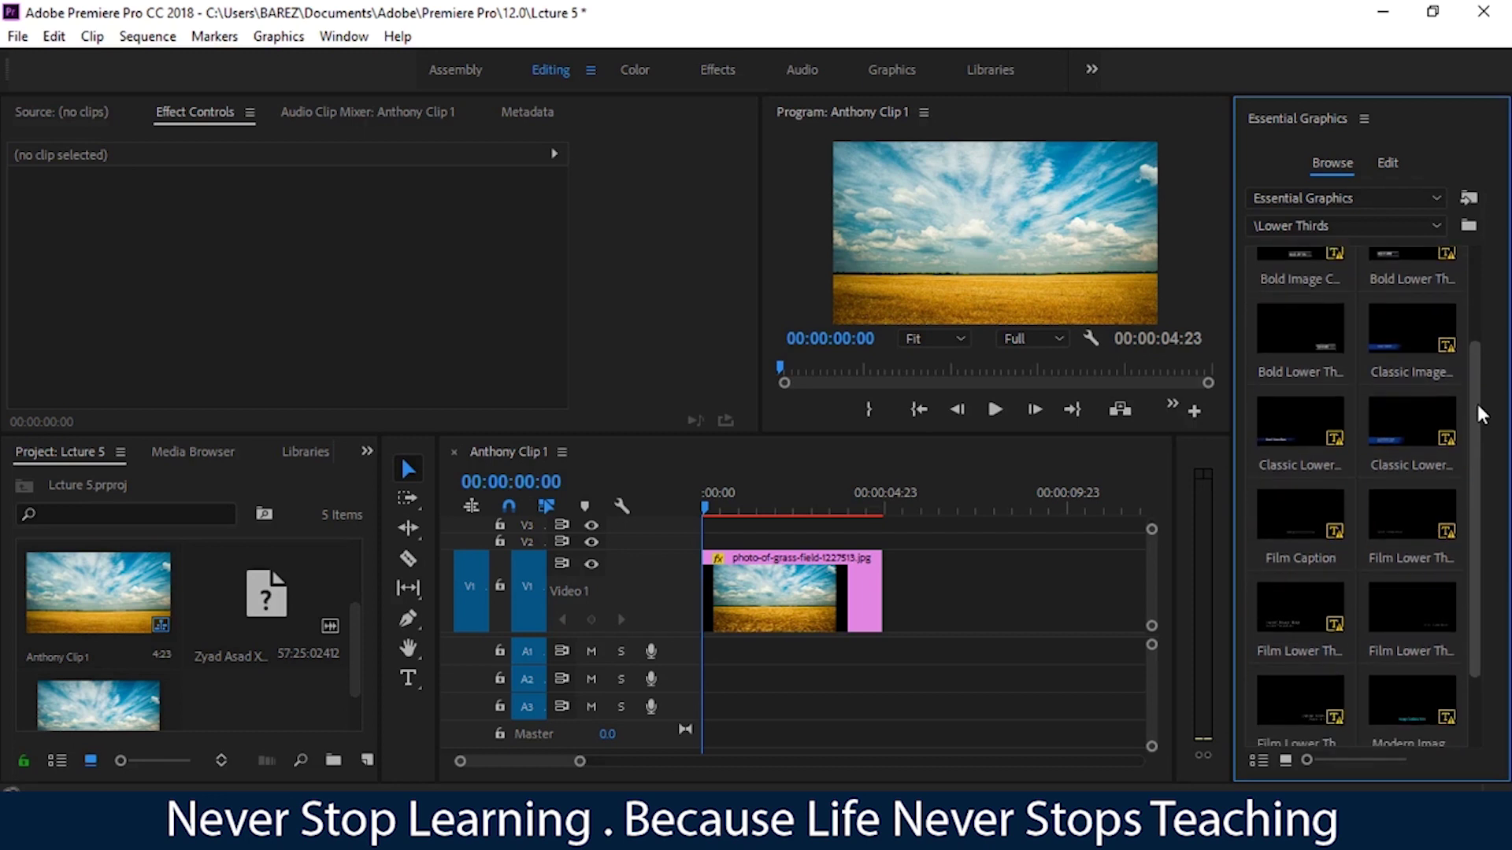
{"action": "left_click", "coordinate": [1312, 419]}
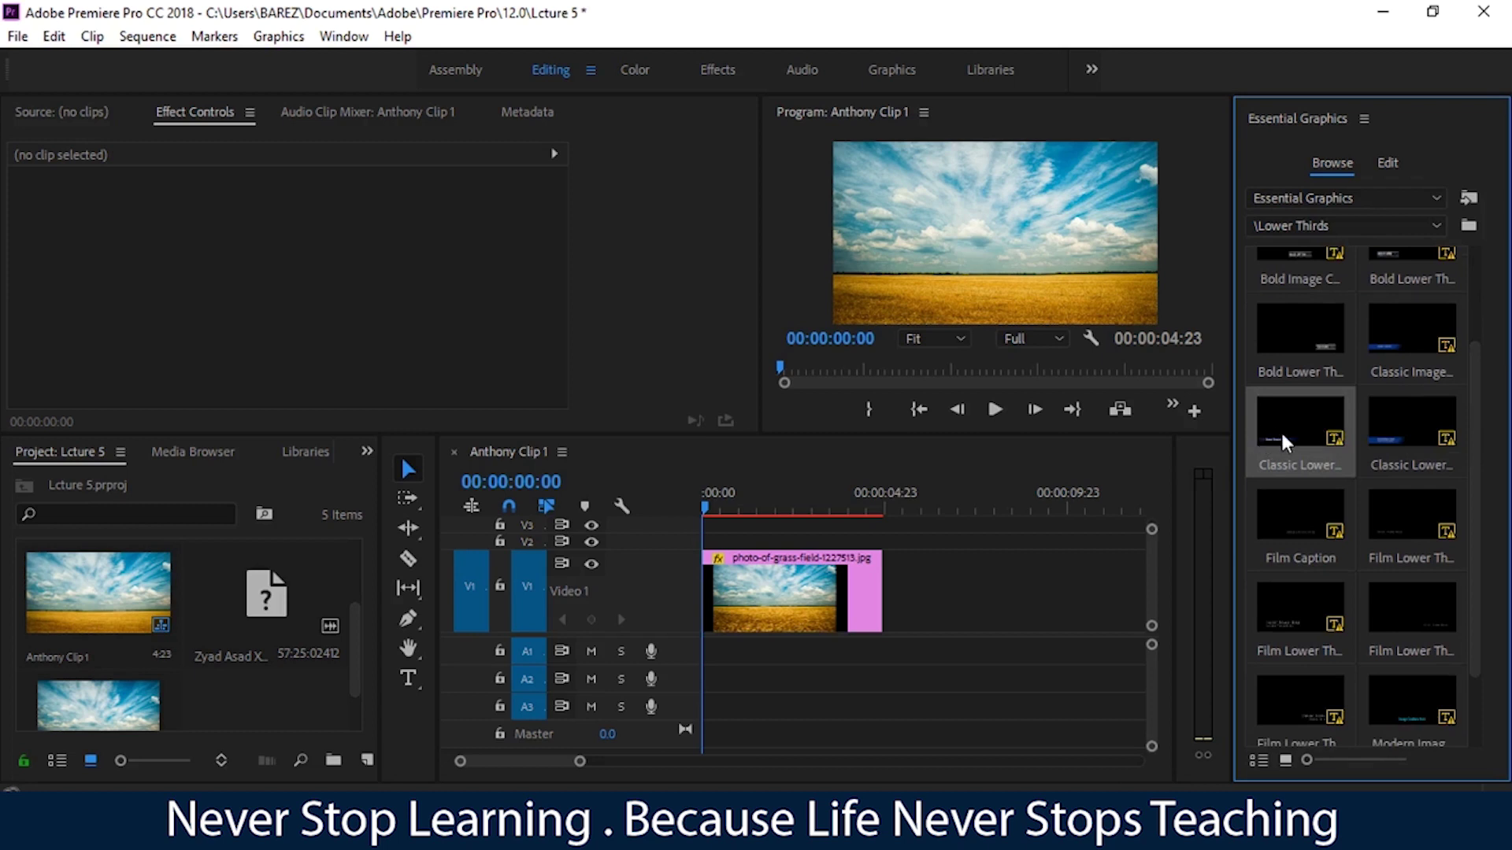
{"action": "left_click_drag", "start_coordinate": [1020, 529], "coordinate": [755, 546]}
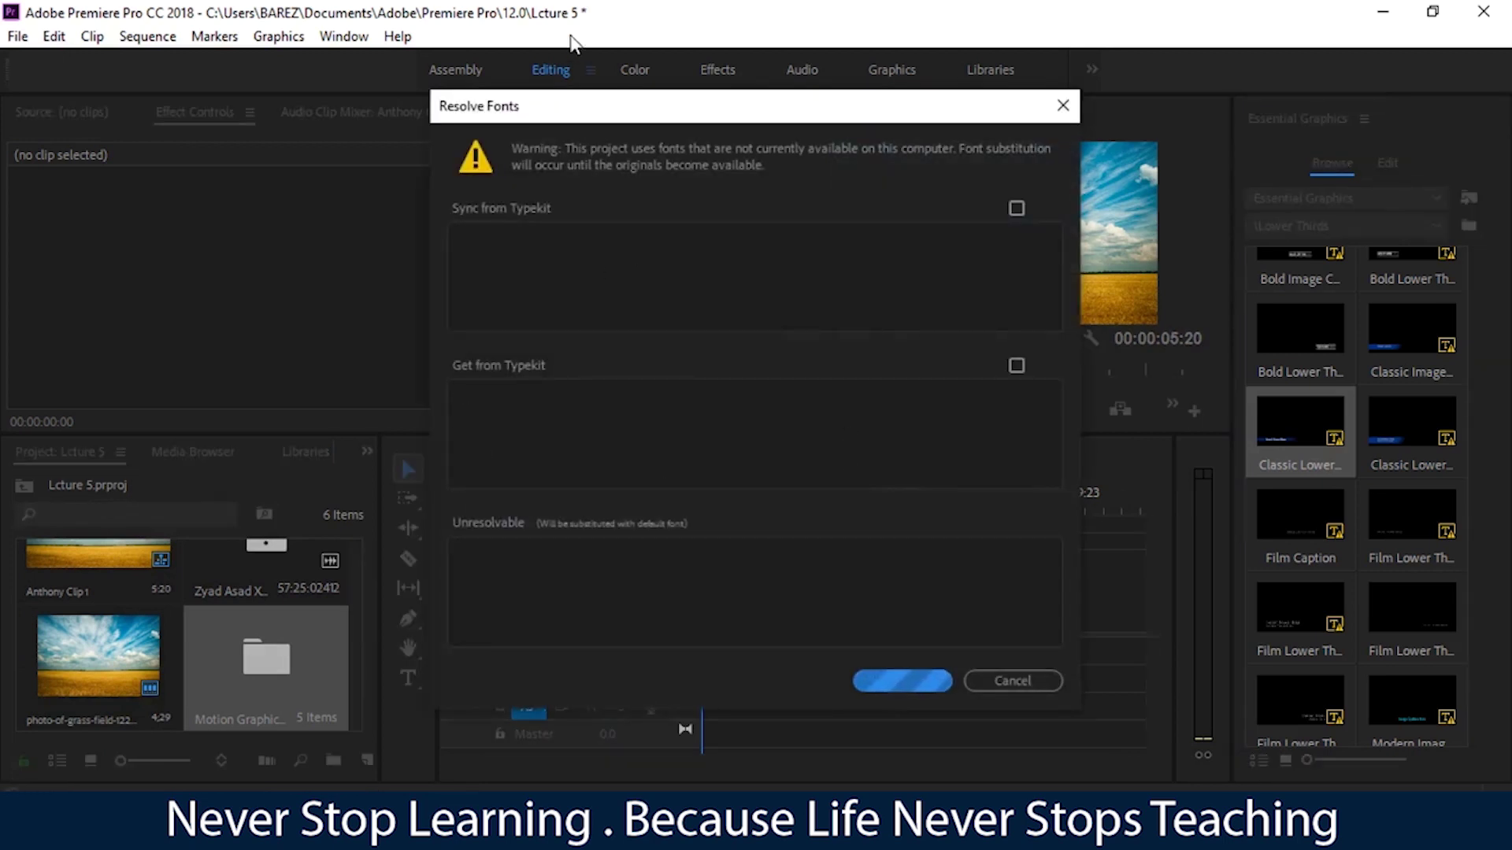
Move the Resolve Fonts warning and tick, then untick, Sync from Typekit
{"action": "mouse_move", "coordinate": [524, 103]}
{"action": "left_mouse_down"}
{"action": "mouse_move", "coordinate": [562, 110]}
{"action": "mouse_move", "coordinate": [474, 116]}
{"action": "left_mouse_up"}
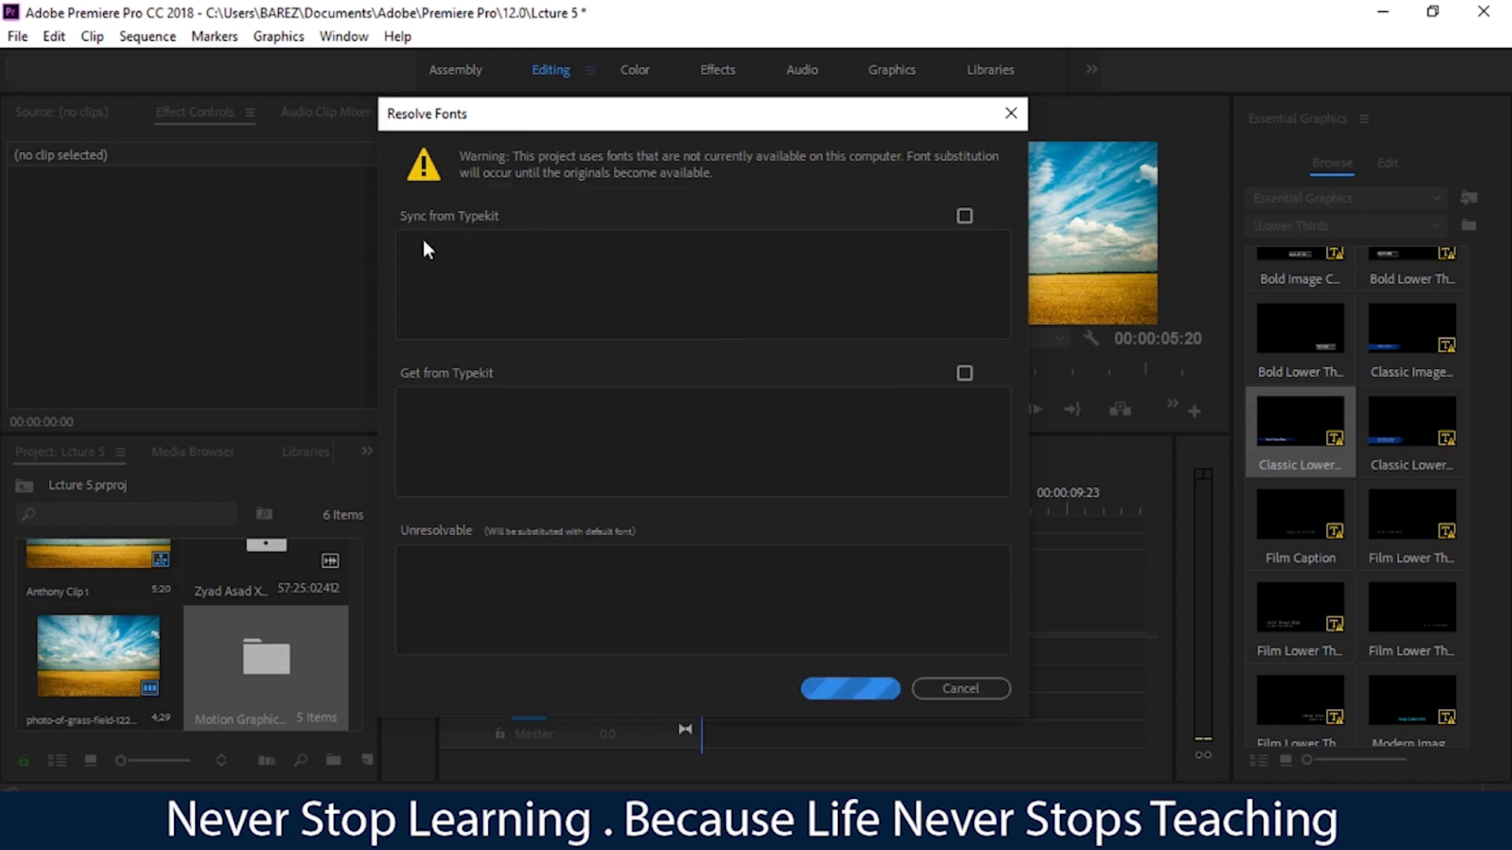
{"action": "left_click", "coordinate": [964, 216]}
{"action": "left_click", "coordinate": [962, 215]}
Cancel the missing-fonts warning and enlarge the Program monitor
{"action": "left_click", "coordinate": [919, 685]}
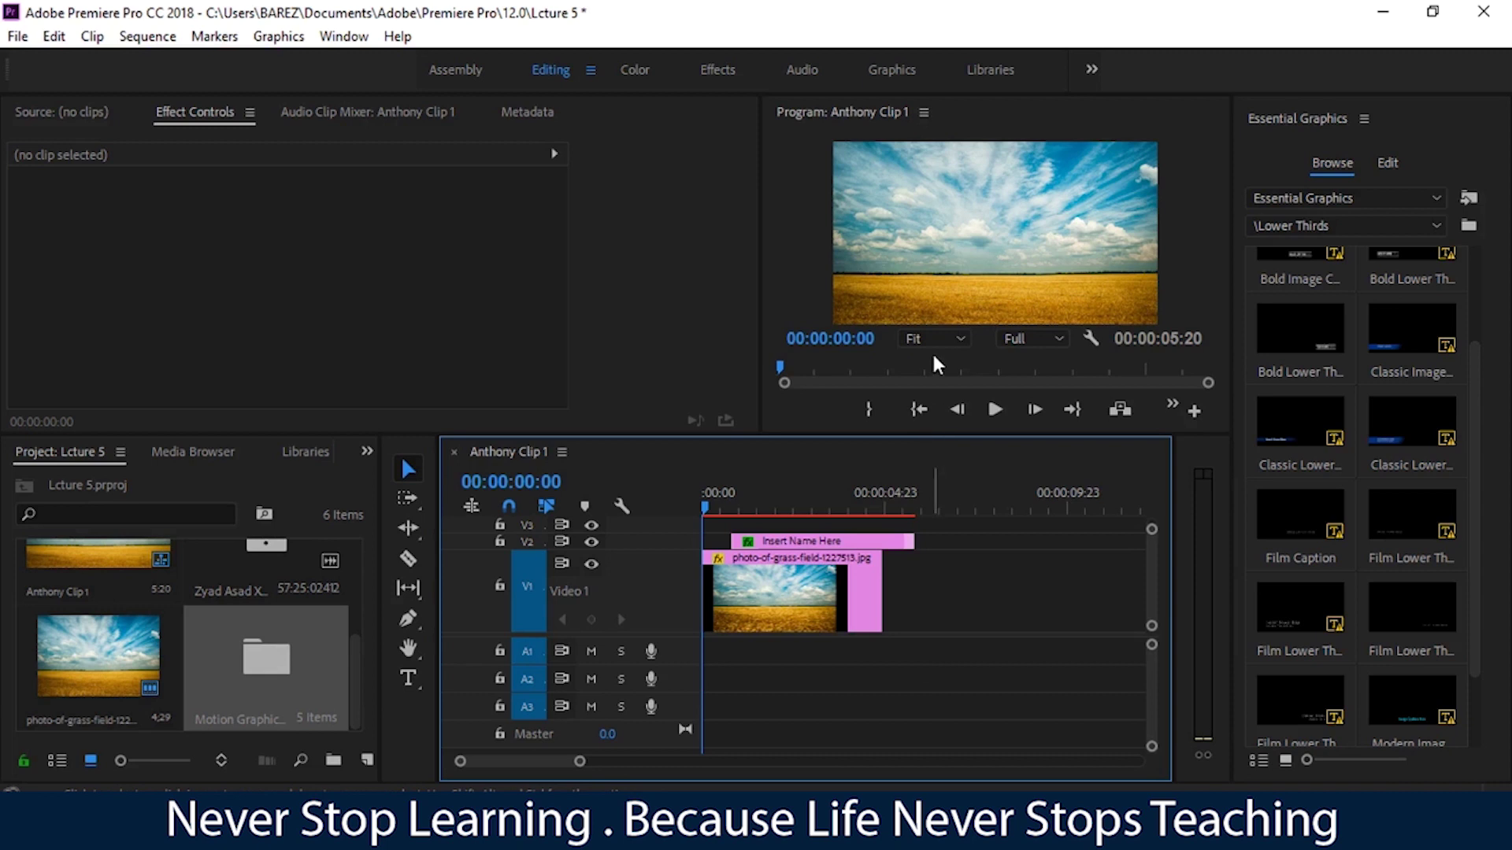
{"action": "left_click_drag", "start_coordinate": [913, 435], "coordinate": [910, 497]}
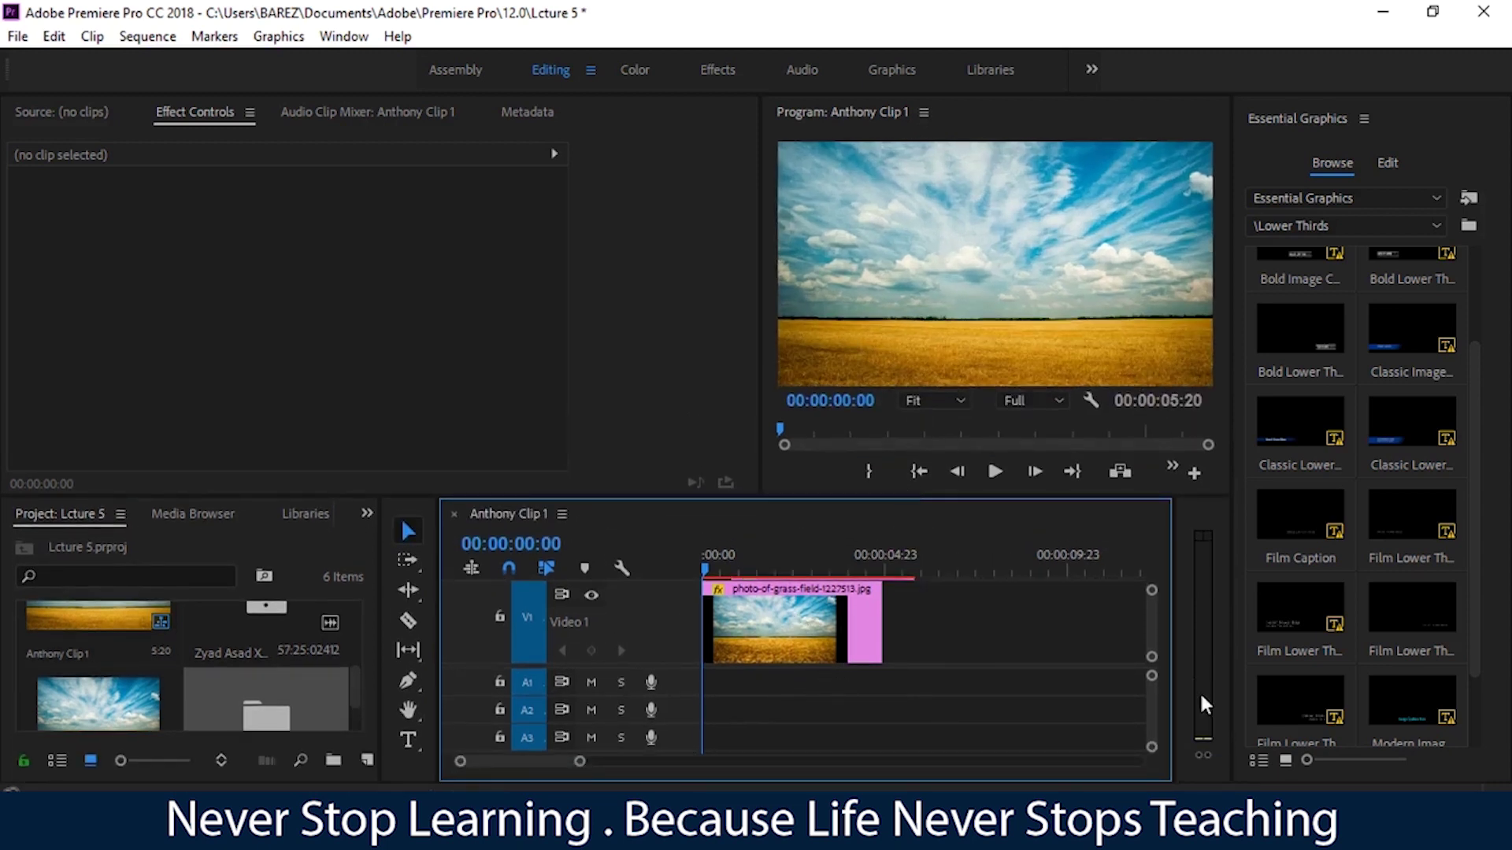
{"action": "scroll", "coordinate": [1155, 616], "scroll_direction": "up", "scroll_amount": 2}
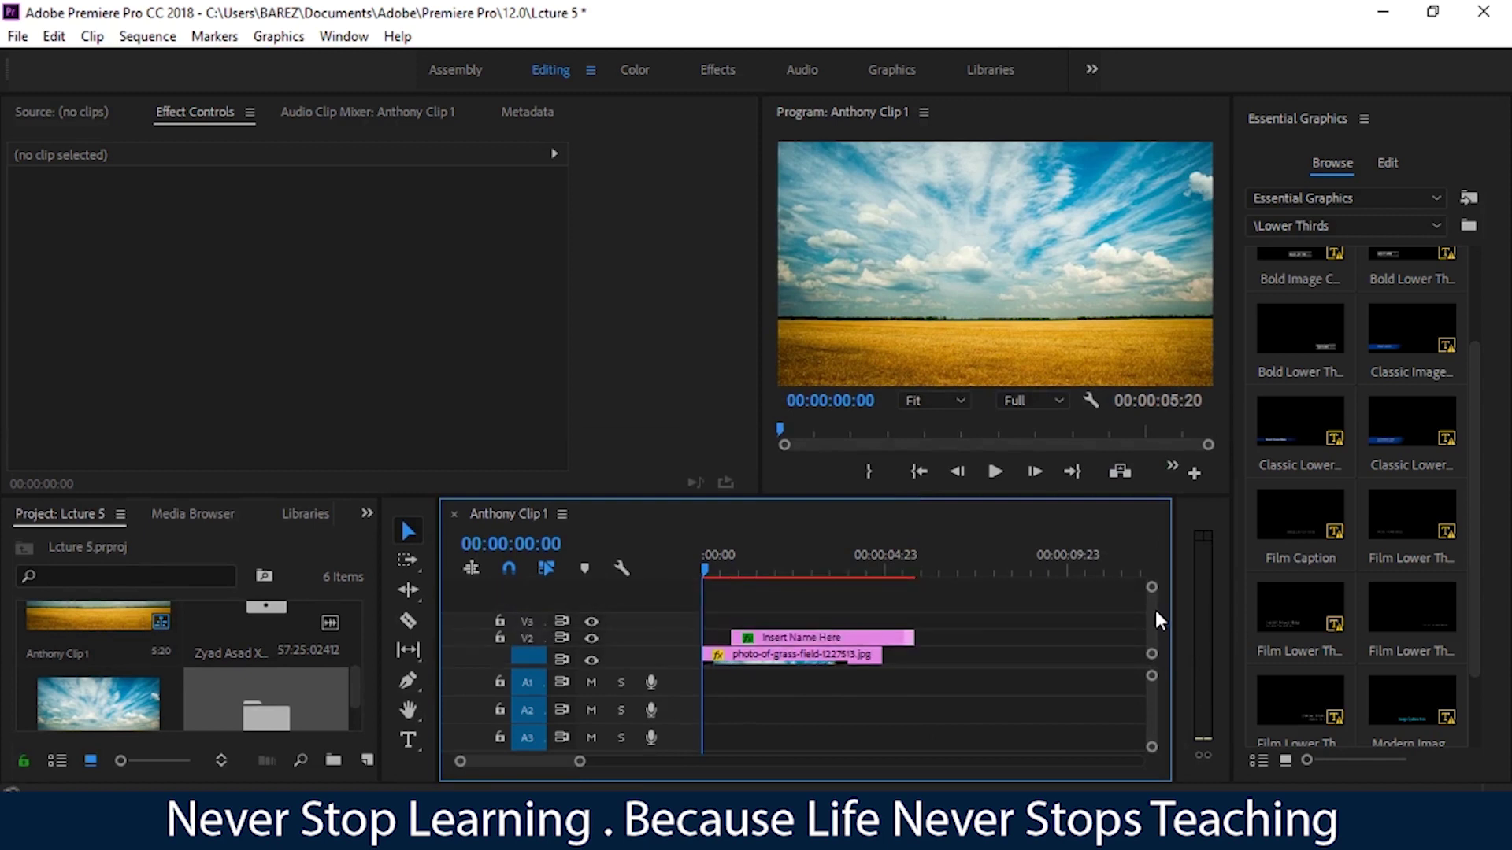
Play the lower third from near the sequence start, then select the Insert Name Here clip
{"action": "left_click_drag", "start_coordinate": [704, 570], "coordinate": [726, 569]}
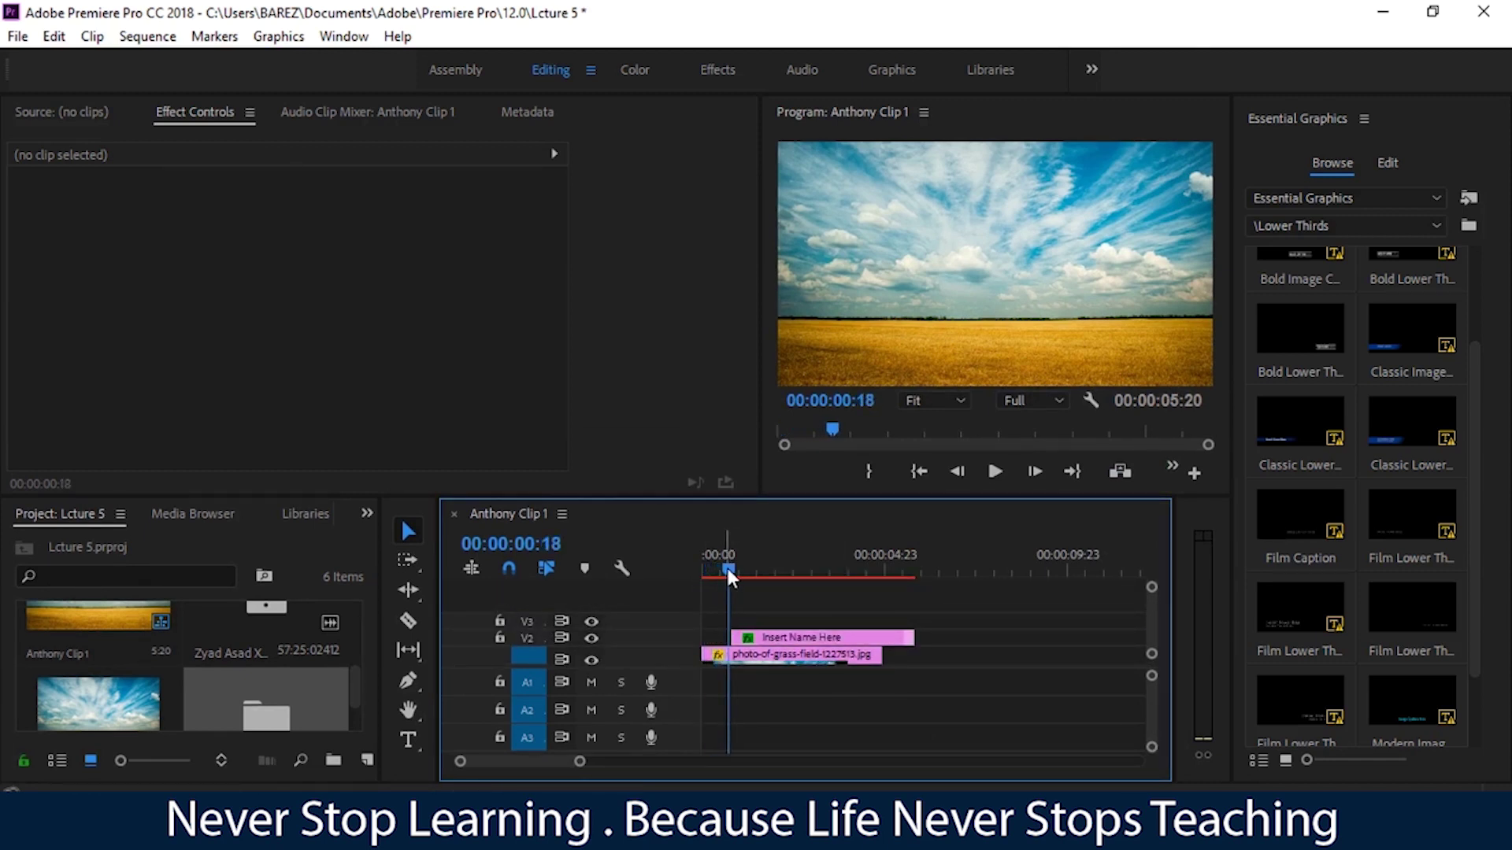
{"action": "key", "text": "space"}
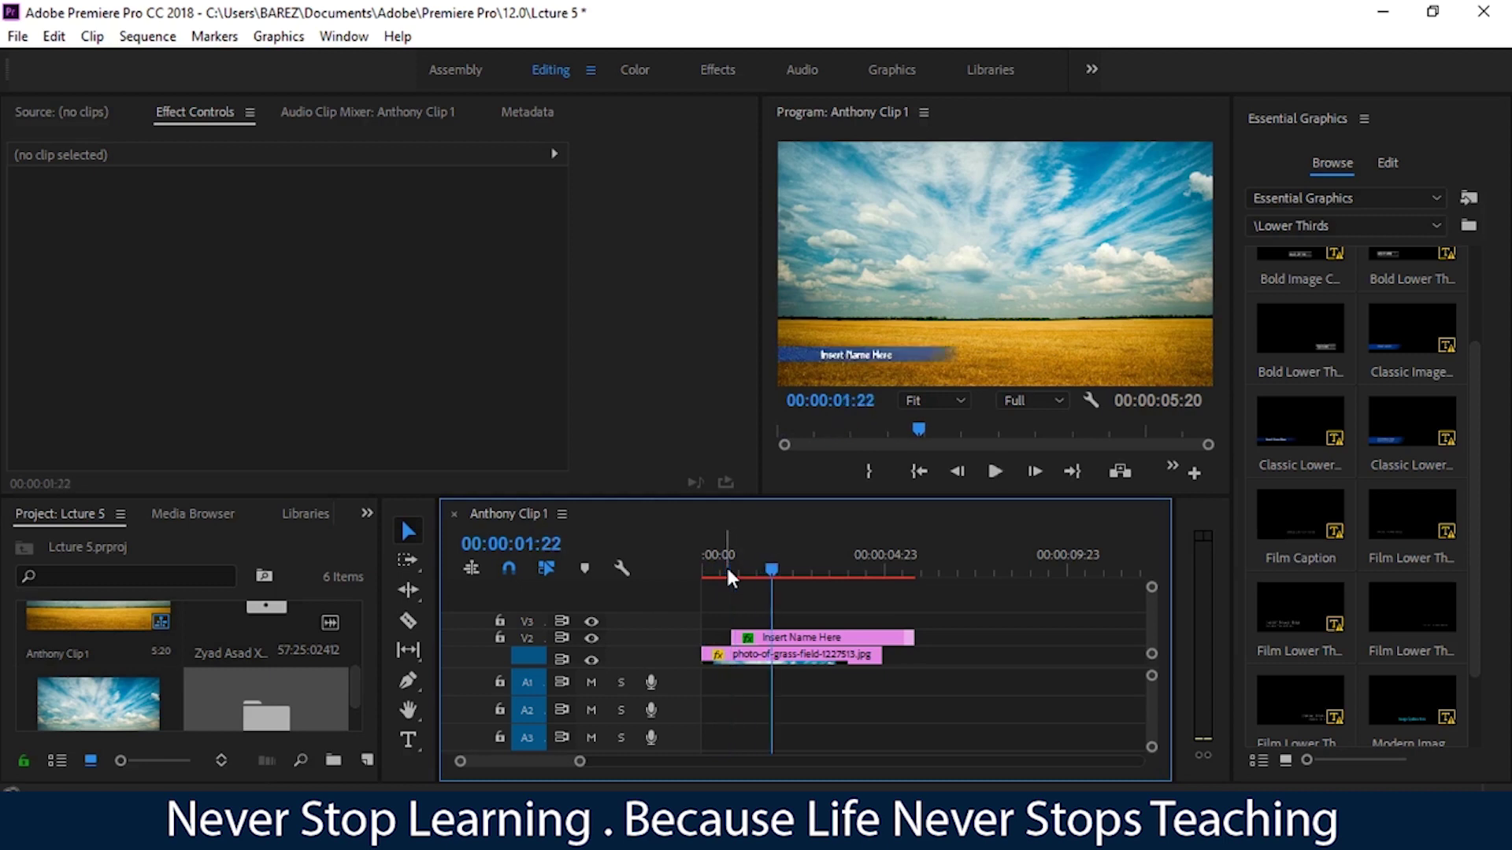
{"action": "left_click_drag", "start_coordinate": [775, 569], "coordinate": [737, 579]}
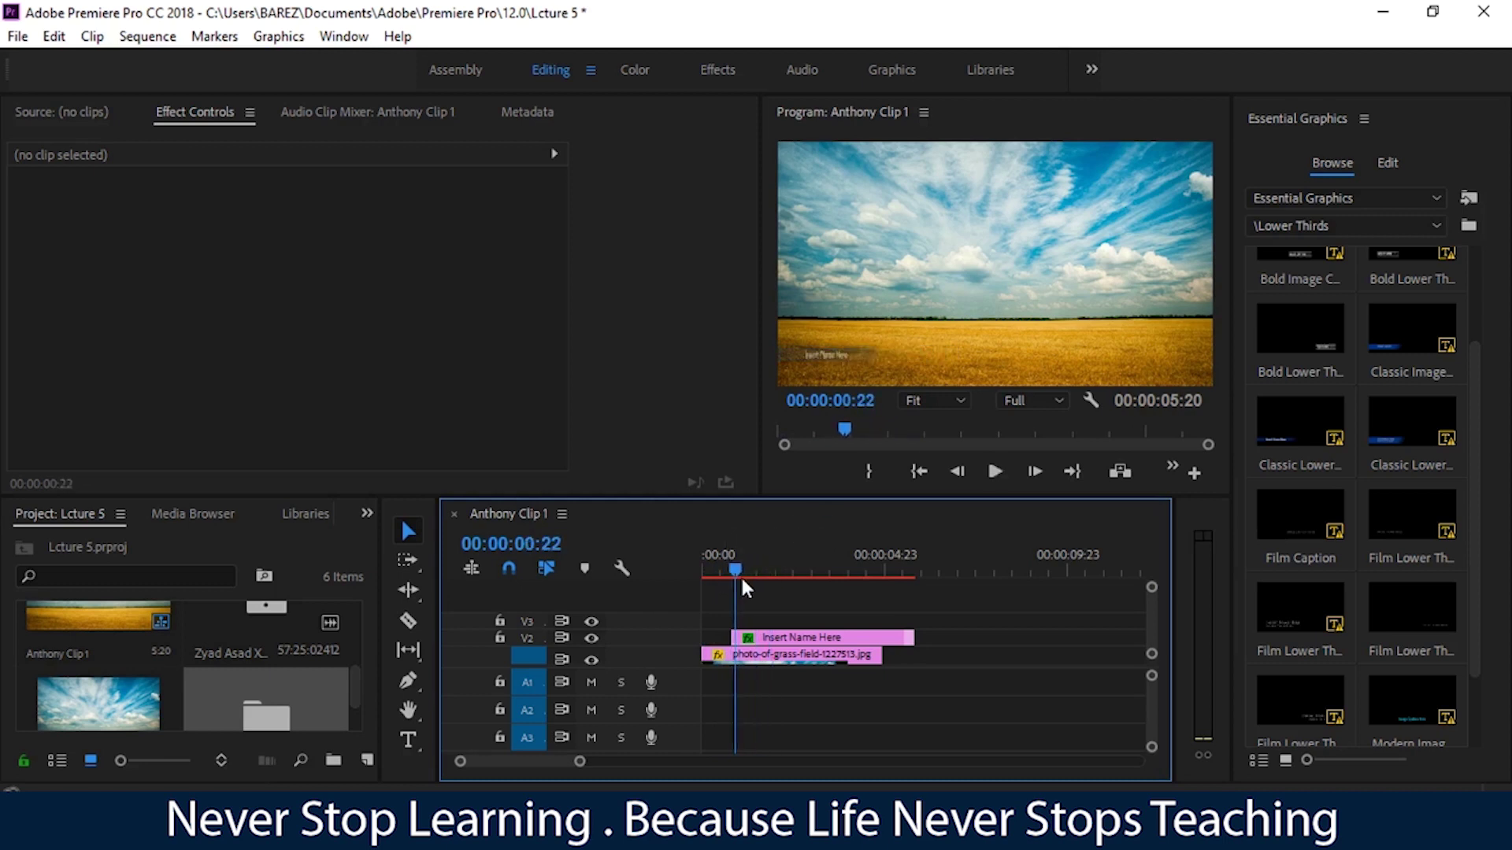
{"action": "key", "text": "space"}
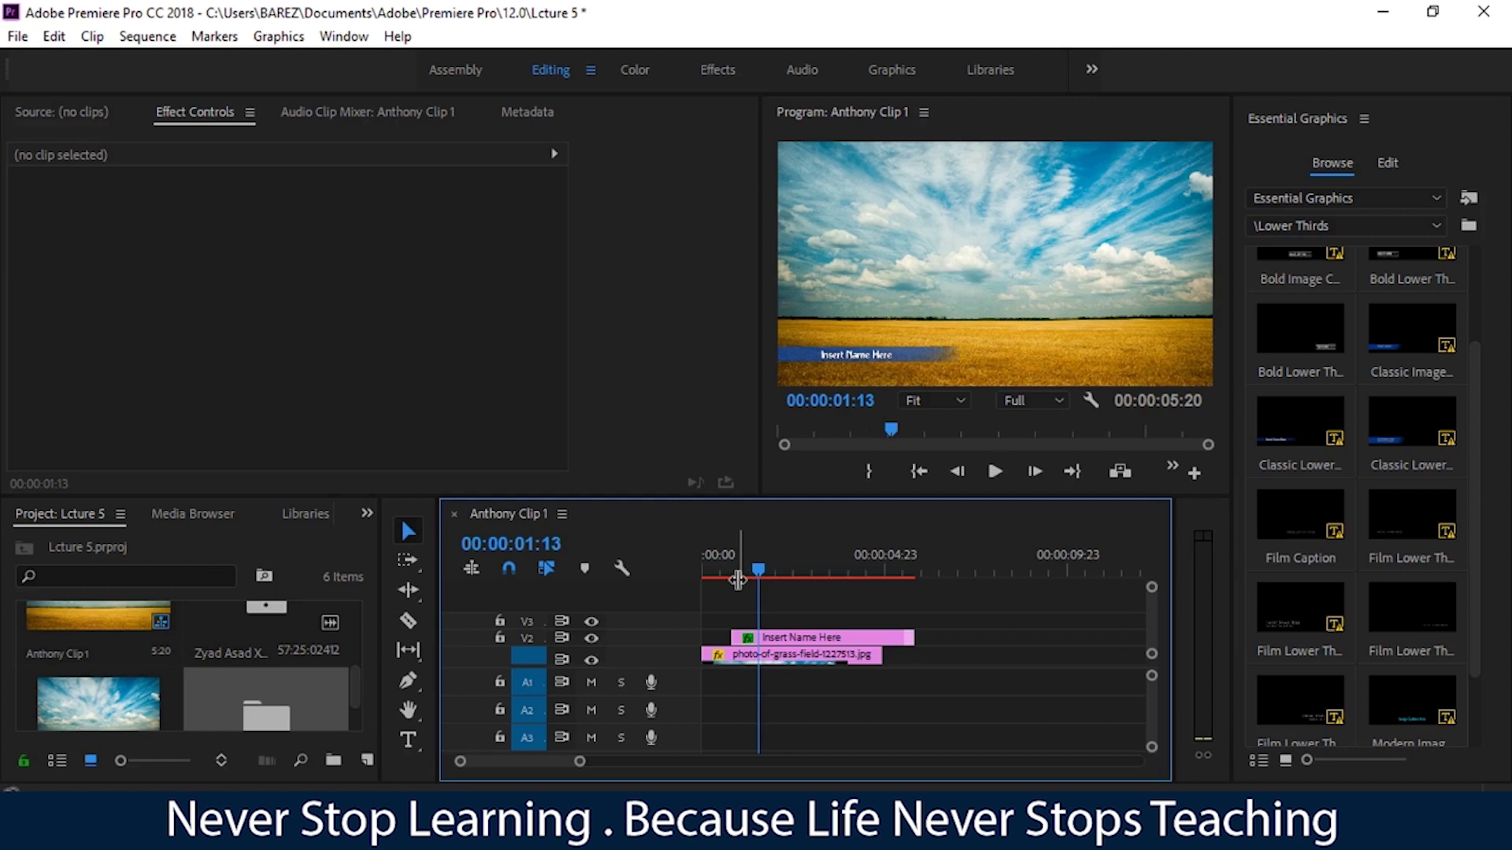
{"action": "left_click", "coordinate": [823, 638]}
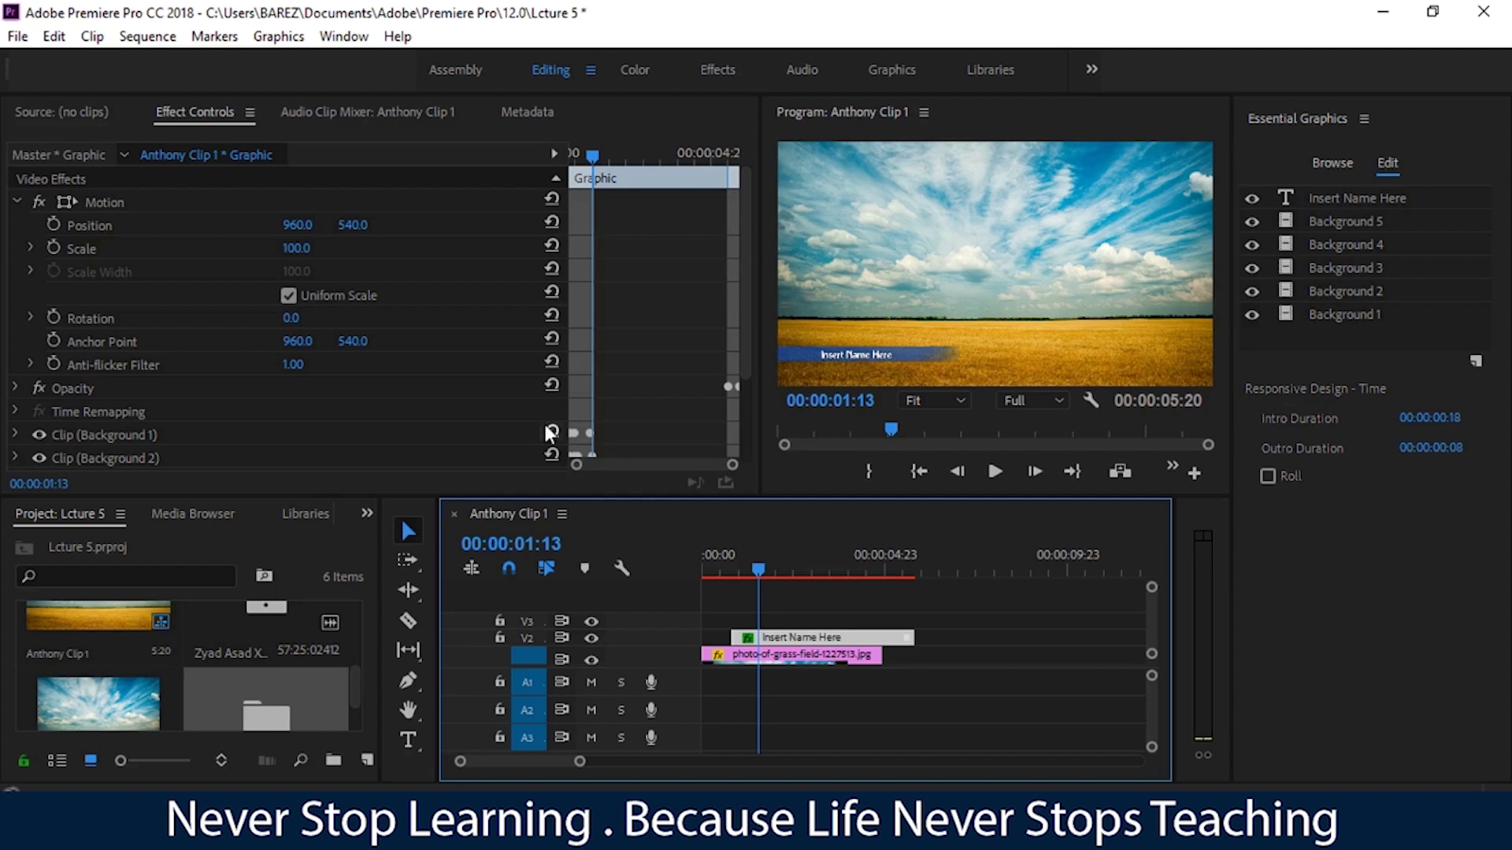
Resize the panel and scroll Effect Controls to the Background 1–5 and Insert Name Here layers
{"action": "left_click_drag", "start_coordinate": [744, 268], "coordinate": [747, 354]}
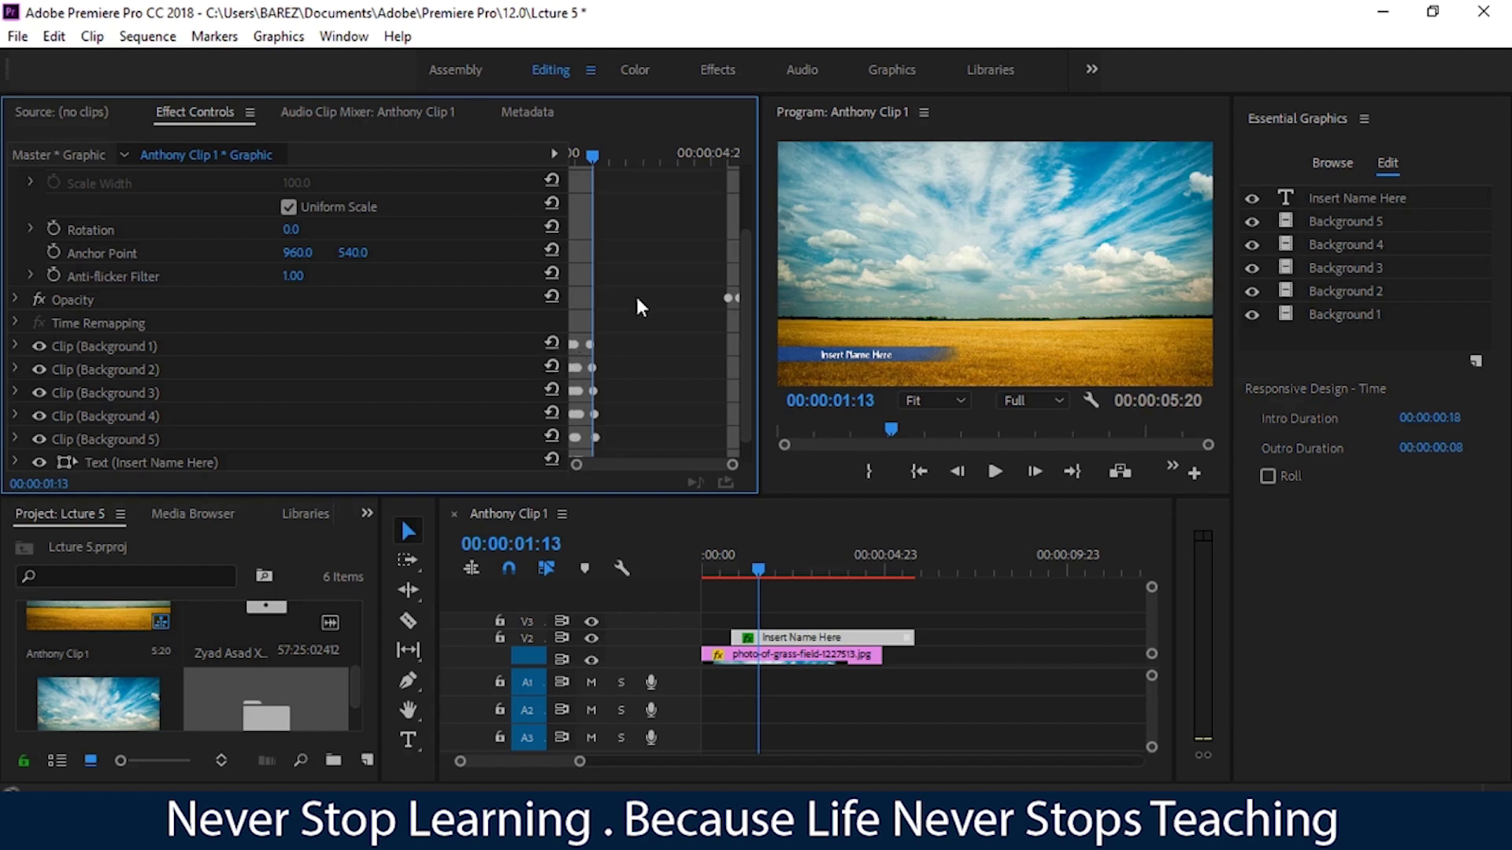
{"action": "scroll", "coordinate": [745, 323], "scroll_direction": "down", "scroll_amount": 1}
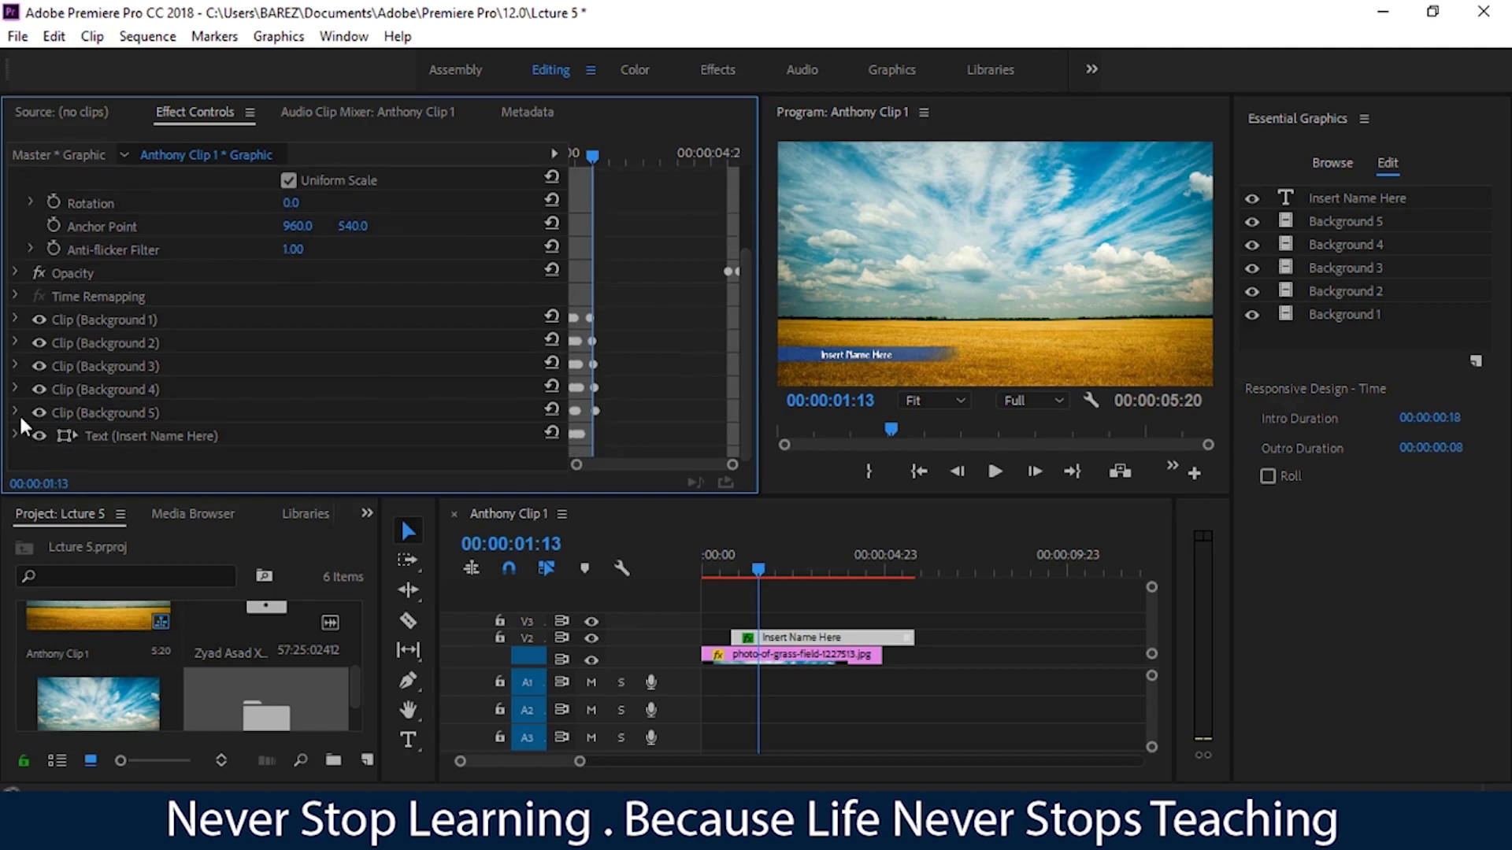
Hide Background layers 1–4, then turn all of them visible again
{"action": "left_click", "coordinate": [42, 327]}
{"action": "left_click", "coordinate": [39, 343]}
{"action": "left_click", "coordinate": [39, 366]}
{"action": "left_click", "coordinate": [39, 389]}
{"action": "left_click", "coordinate": [38, 413]}
{"action": "left_click", "coordinate": [38, 389]}
{"action": "left_click", "coordinate": [38, 367]}
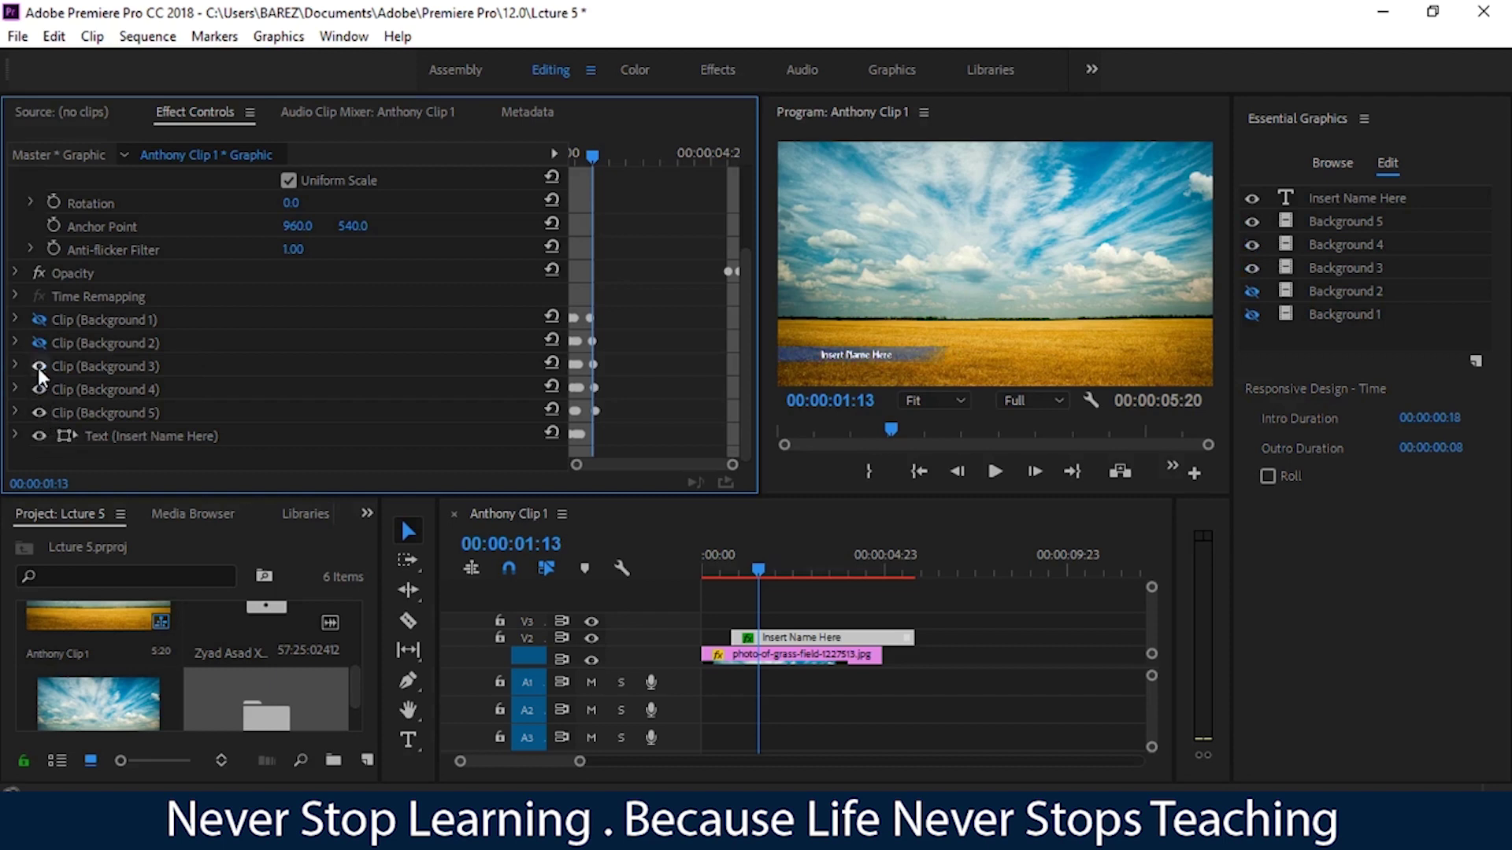
{"action": "left_click", "coordinate": [39, 344]}
{"action": "left_click", "coordinate": [40, 320]}
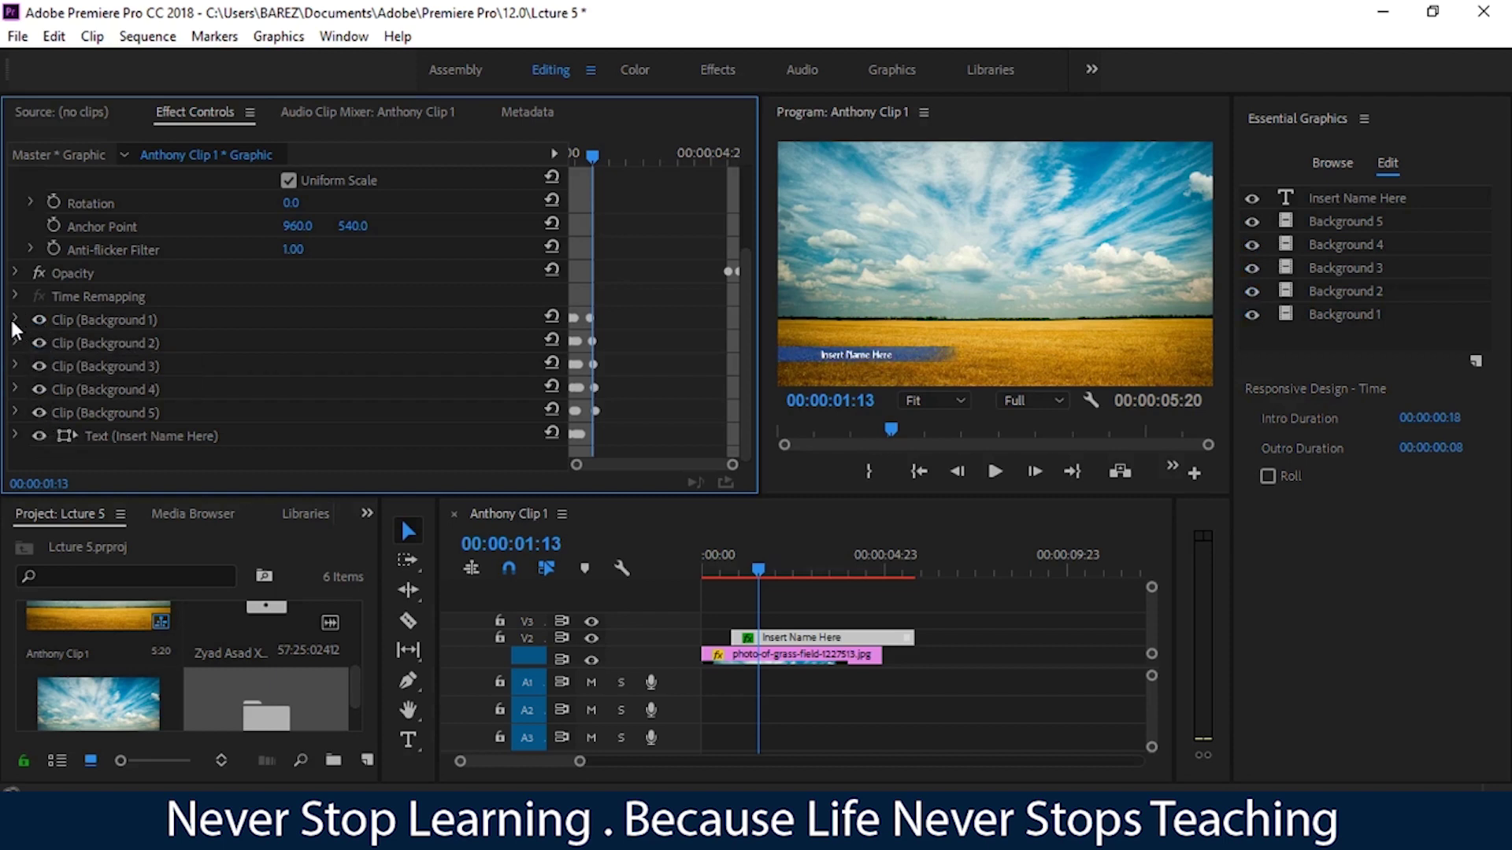
Expand and collapse Background 1's properties, then select and deselect the text layer
{"action": "left_click", "coordinate": [12, 319]}
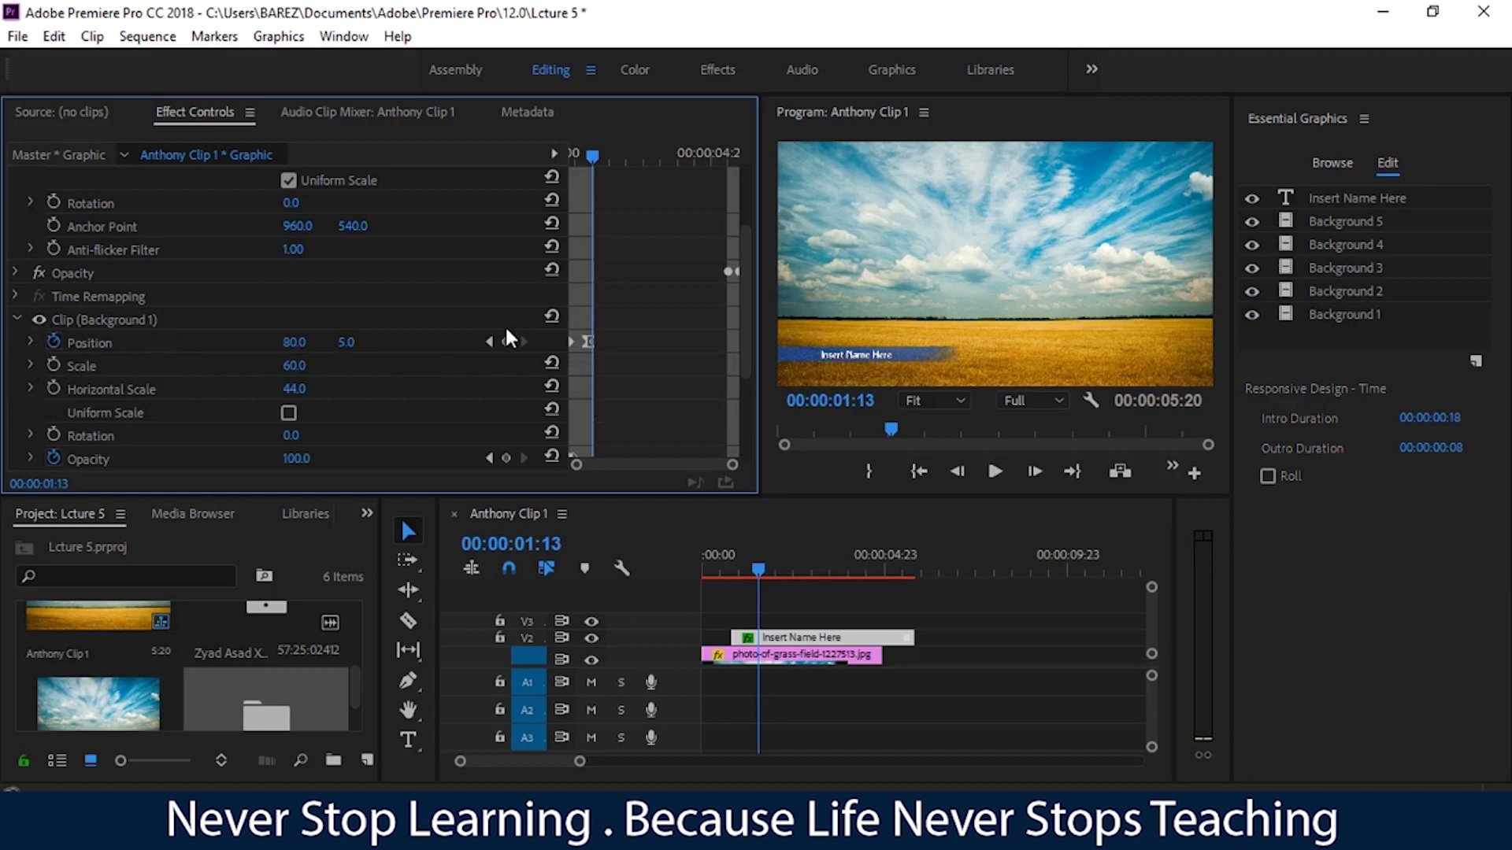
{"action": "left_click", "coordinate": [13, 320]}
{"action": "left_click", "coordinate": [15, 319]}
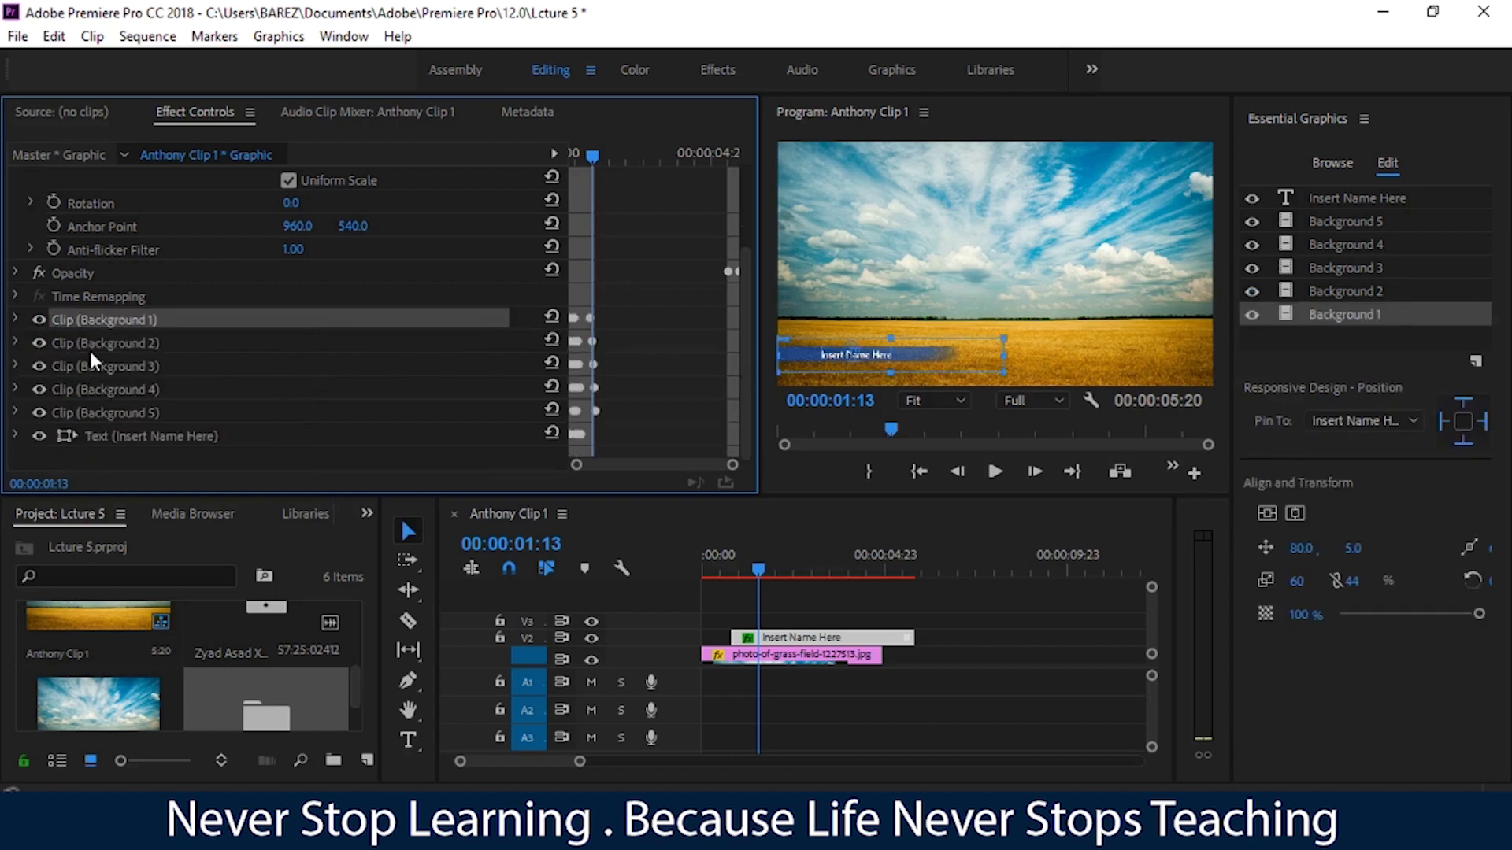
{"action": "left_click", "coordinate": [79, 437]}
{"action": "left_click", "coordinate": [110, 449]}
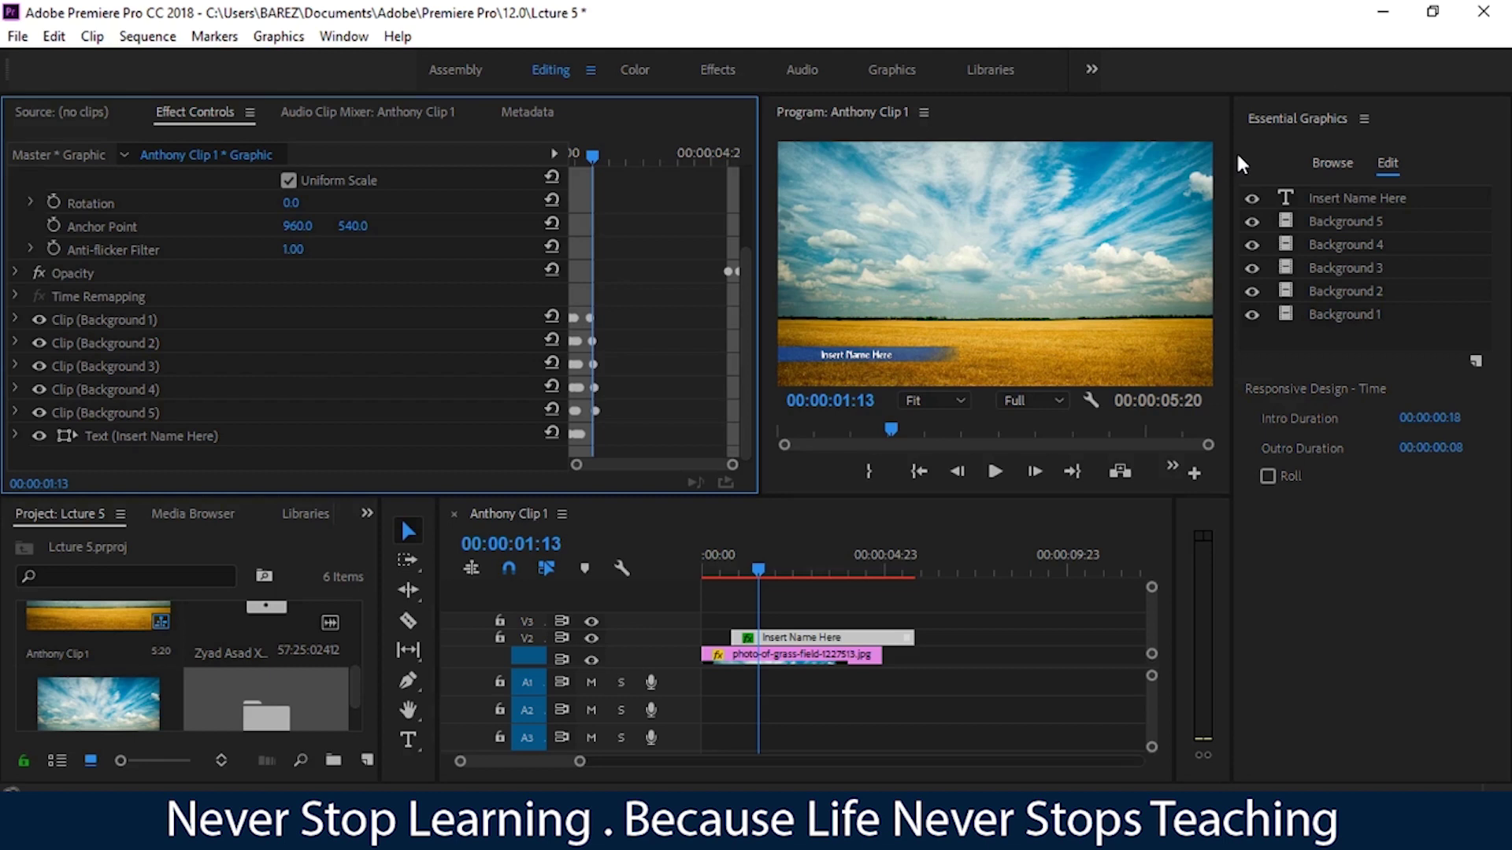
Widen Essential Graphics and the Program monitor, then select the Insert Name Here text layer
{"action": "left_click_drag", "start_coordinate": [1232, 149], "coordinate": [1053, 154]}
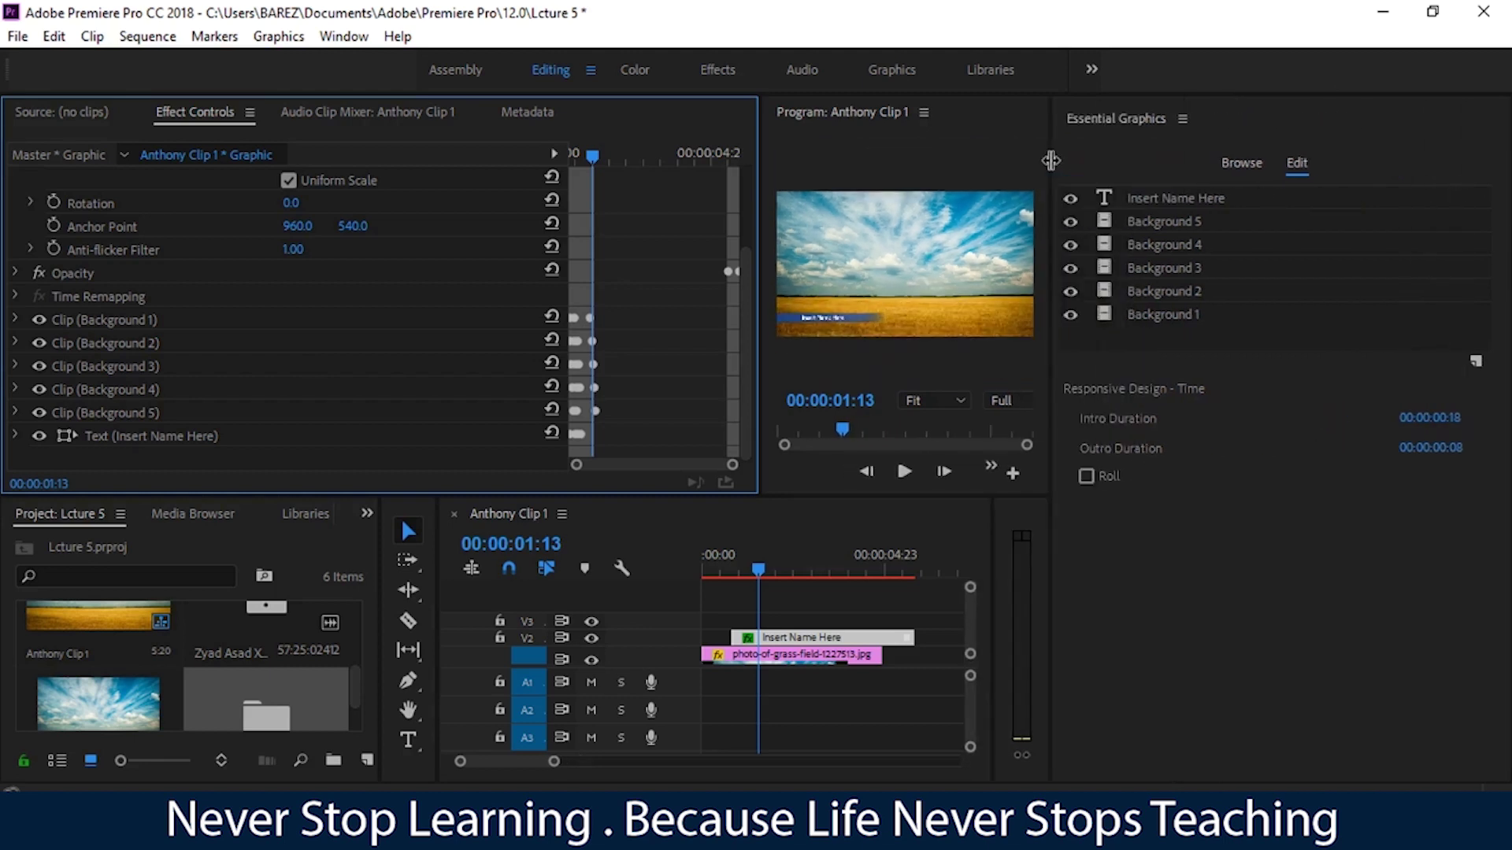
{"action": "left_click_drag", "start_coordinate": [755, 224], "coordinate": [122, 263]}
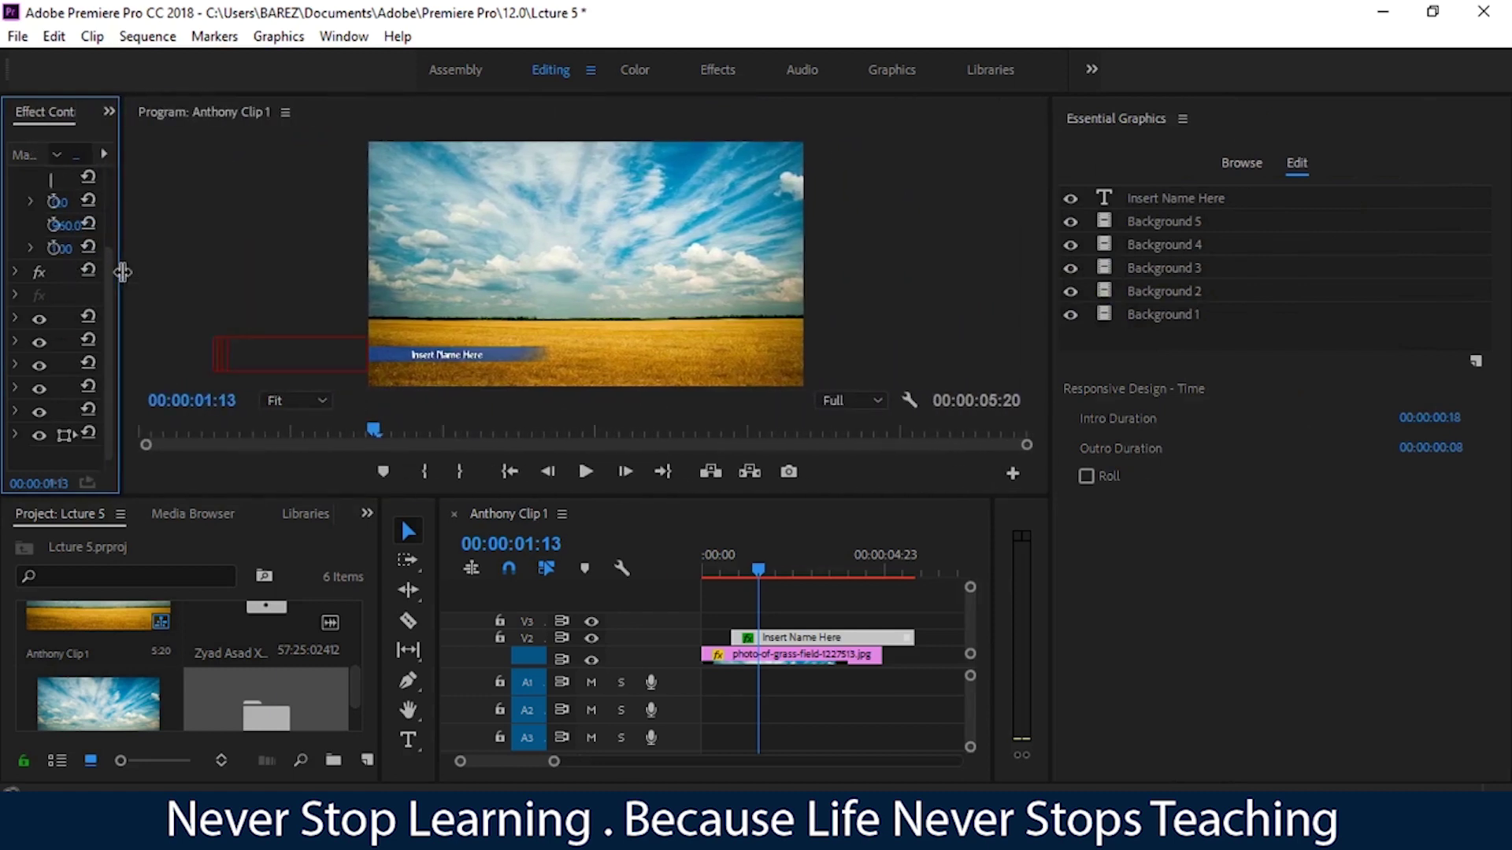
{"action": "left_click", "coordinate": [1205, 191]}
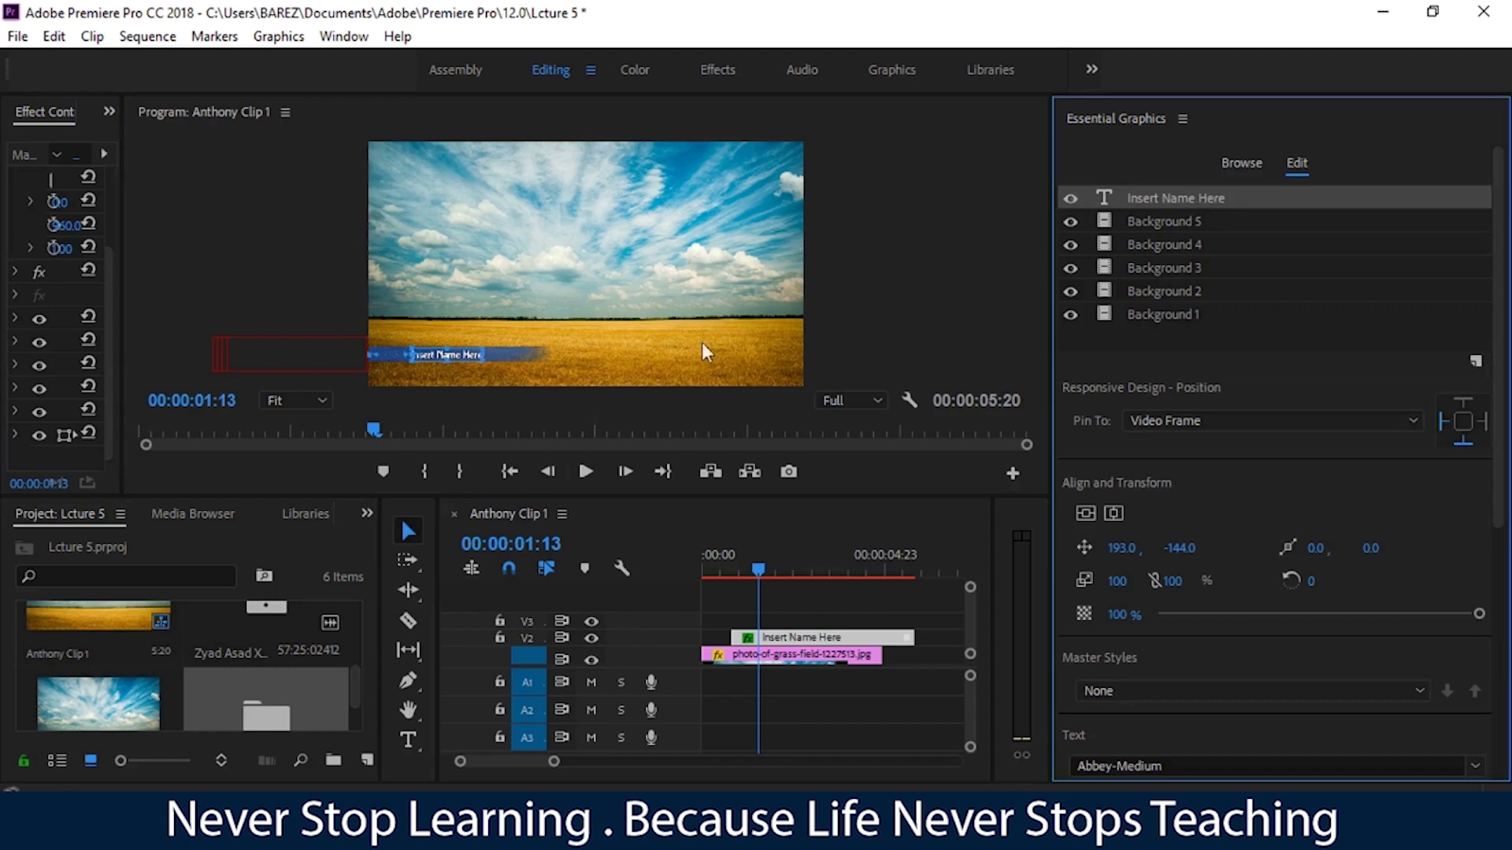
{"action": "left_click", "coordinate": [455, 358]}
Replace the 'Insert Name Here' placeholder in the Program monitor with the person's name
{"action": "double_click", "coordinate": [460, 352]}
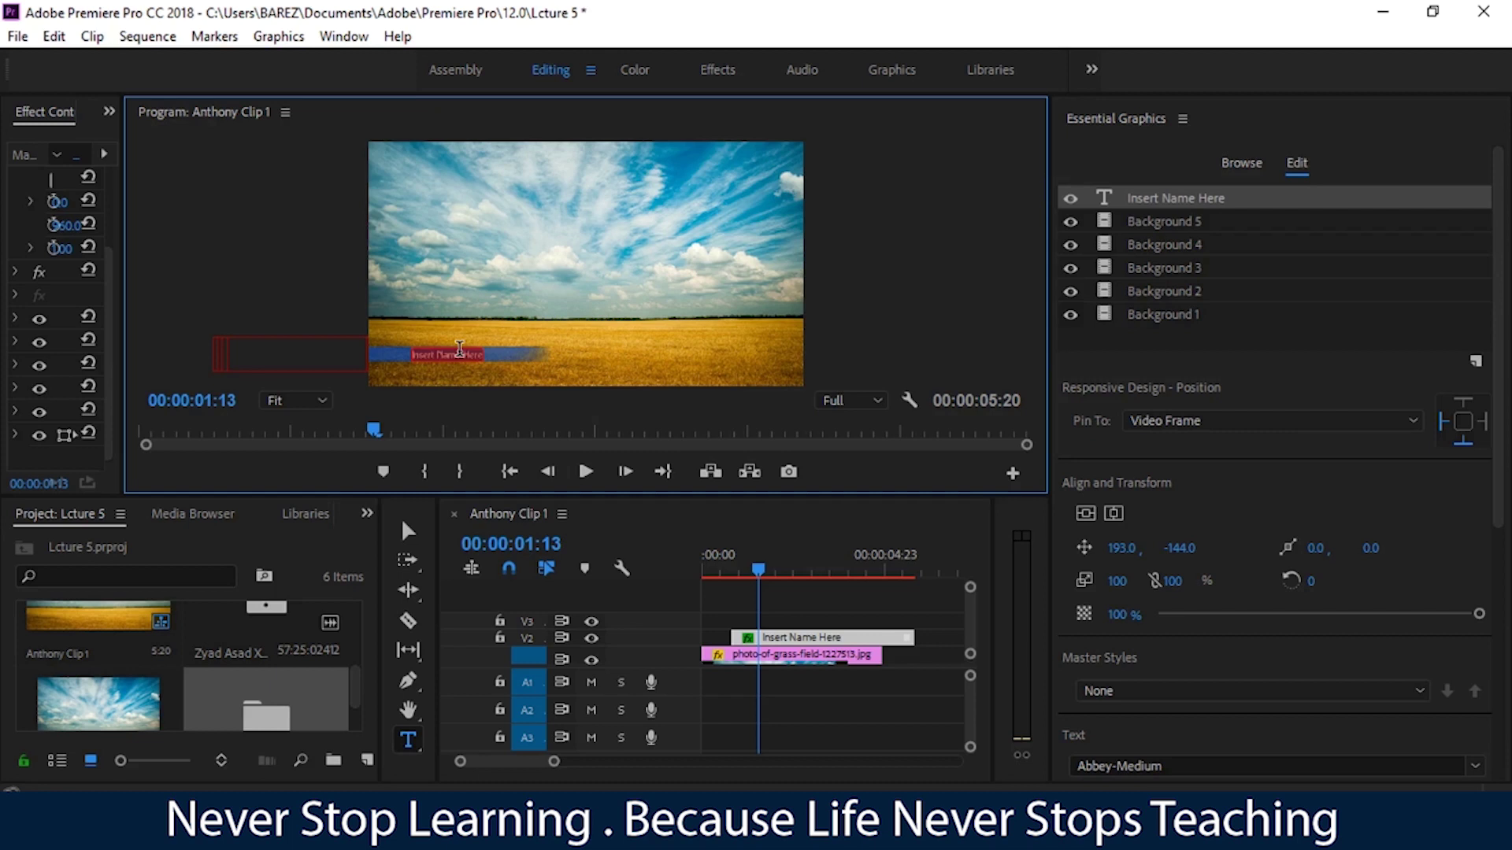
{"action": "left_click", "coordinate": [459, 349]}
{"action": "type", "text": "Shko Shad"}
{"action": "key", "text": "Delete"}
{"action": "key", "text": "Delete"}
{"action": "key", "text": "Delete"}
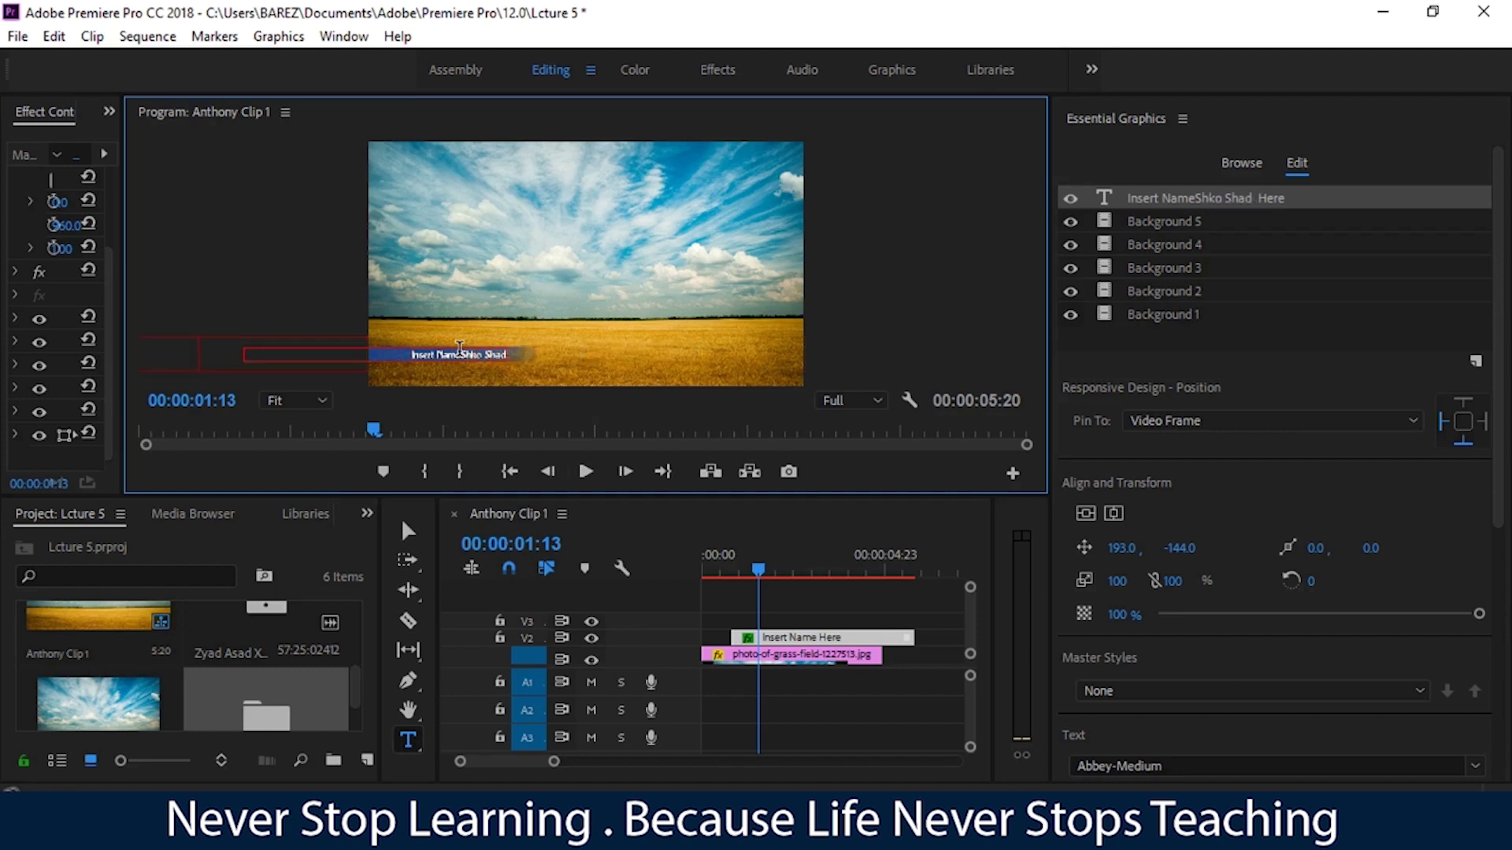
{"action": "key", "text": "Delete"}
{"action": "key", "text": "Delete"}
{"action": "key", "text": "Delete"}
{"action": "key", "text": "Delete"}
{"action": "key", "text": "Delete"}
{"action": "key", "text": "Delete"}
{"action": "key", "text": "Delete"}
{"action": "key", "text": "Delete"}
{"action": "key", "text": "Delete"}
{"action": "key", "text": "Delete"}
{"action": "key", "text": "BackSpace"}
{"action": "key", "text": "BackSpace"}
{"action": "key", "text": "BackSpace"}
{"action": "key", "text": "BackSpace"}
{"action": "key", "text": "Delete"}
{"action": "key", "text": "Delete"}
{"action": "key", "text": "Delete"}
{"action": "key", "text": "BackSpace"}
{"action": "key", "text": "BackSpace"}
{"action": "key", "text": "BackSpace"}
{"action": "type", "text": "ShkoShad"}
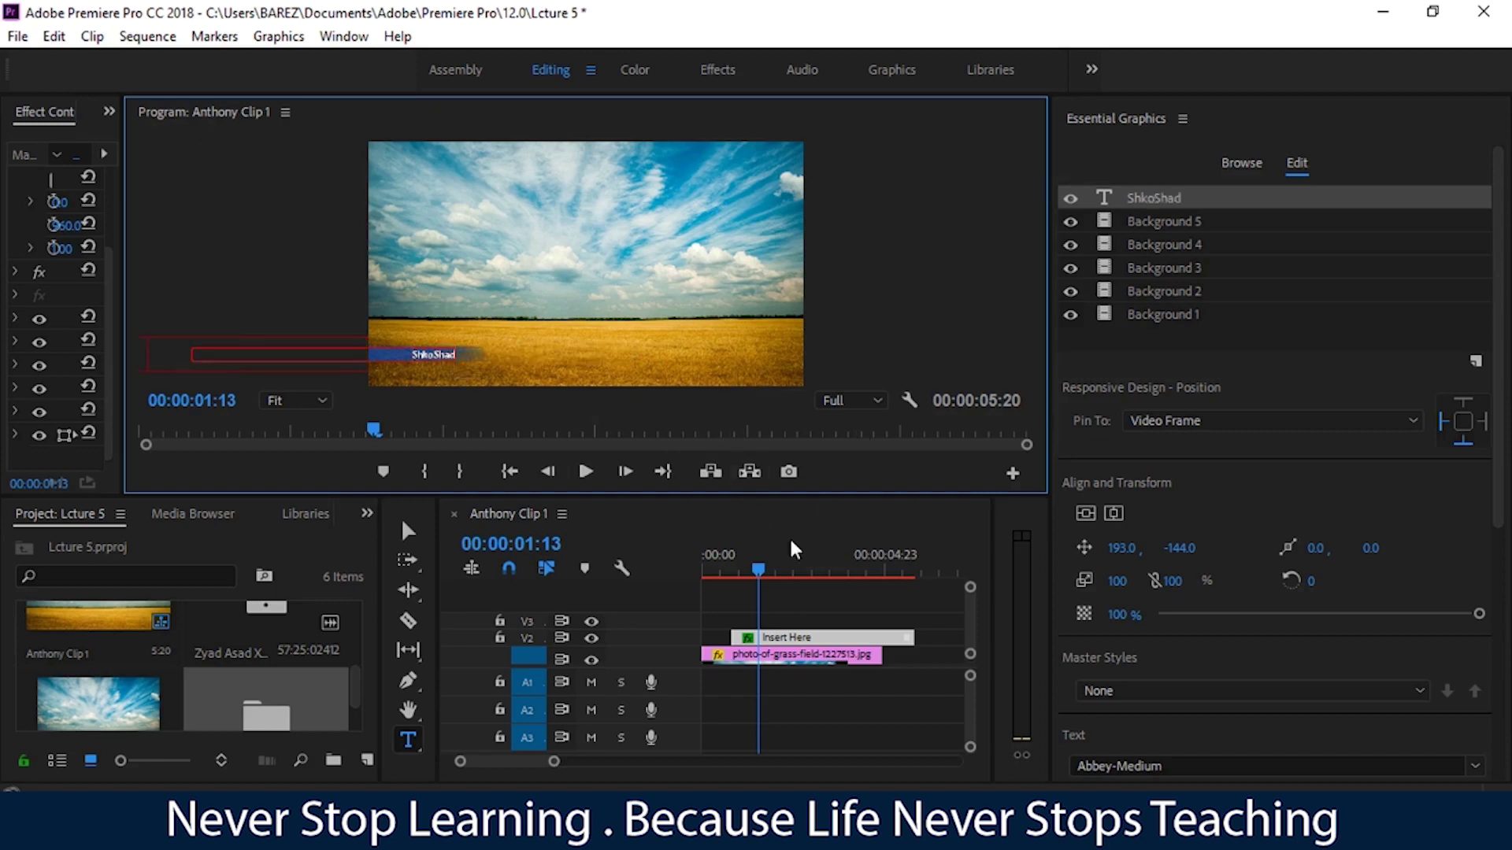
{"action": "left_click", "coordinate": [410, 528]}
Switch to the Selection tool, play the renamed title from near the start, then select its clip
{"action": "left_click", "coordinate": [851, 521]}
{"action": "left_click", "coordinate": [849, 666]}
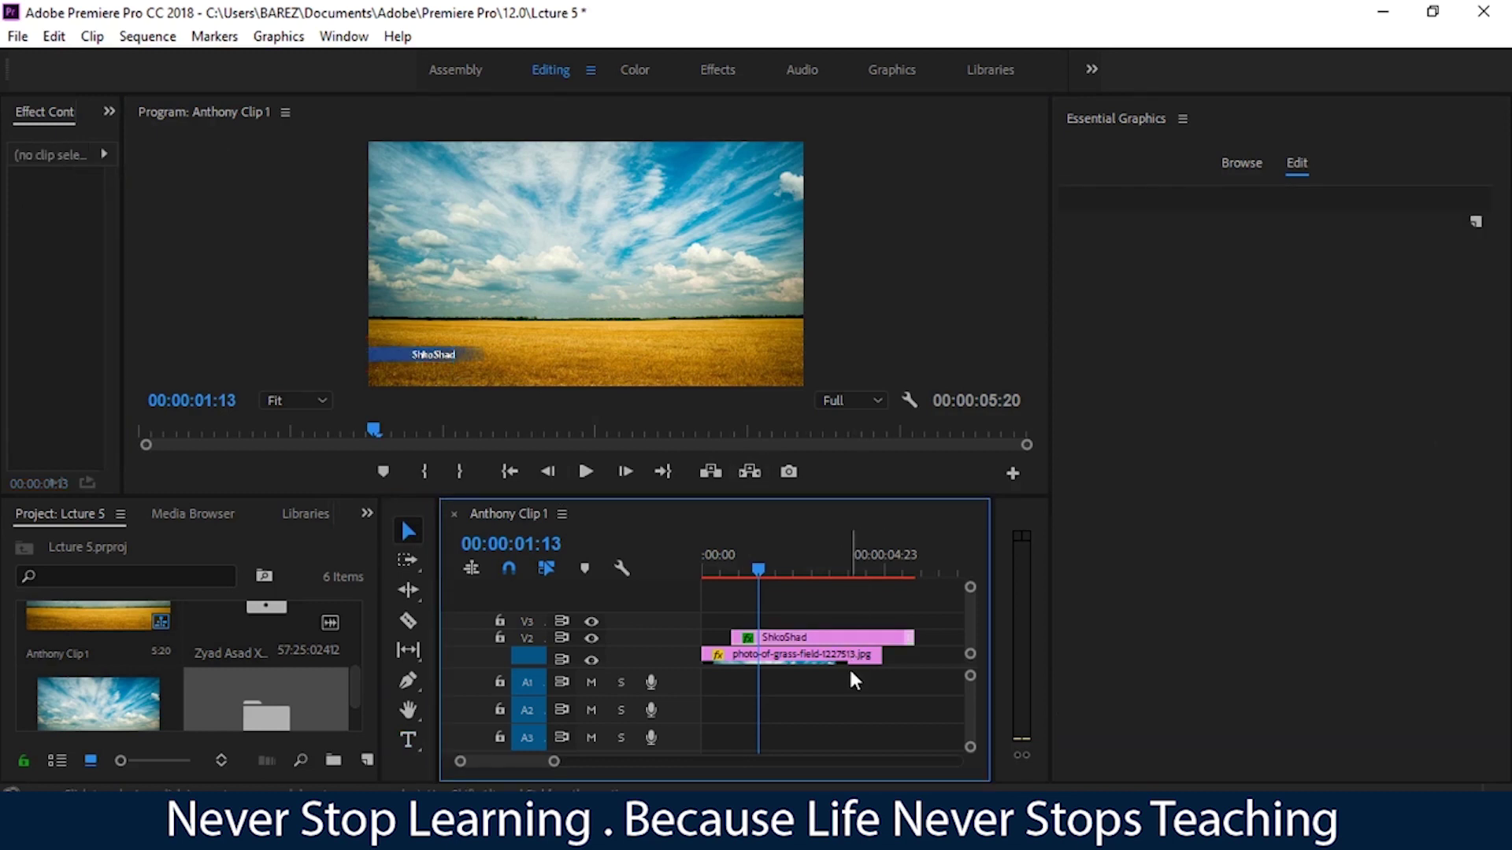
{"action": "left_click_drag", "start_coordinate": [756, 589], "coordinate": [717, 573]}
{"action": "key", "text": "space"}
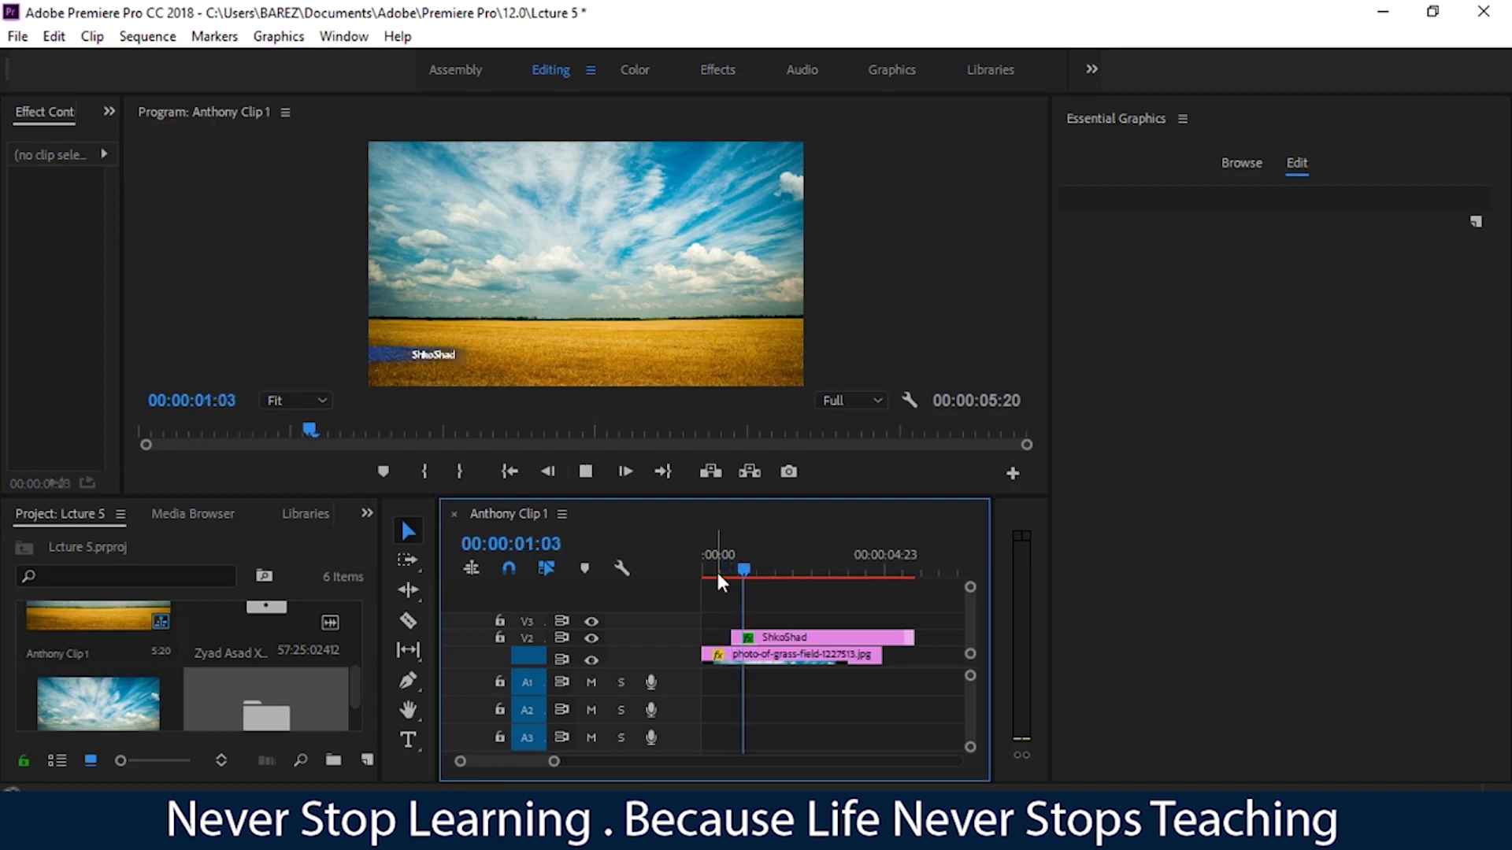
{"action": "key", "text": "space"}
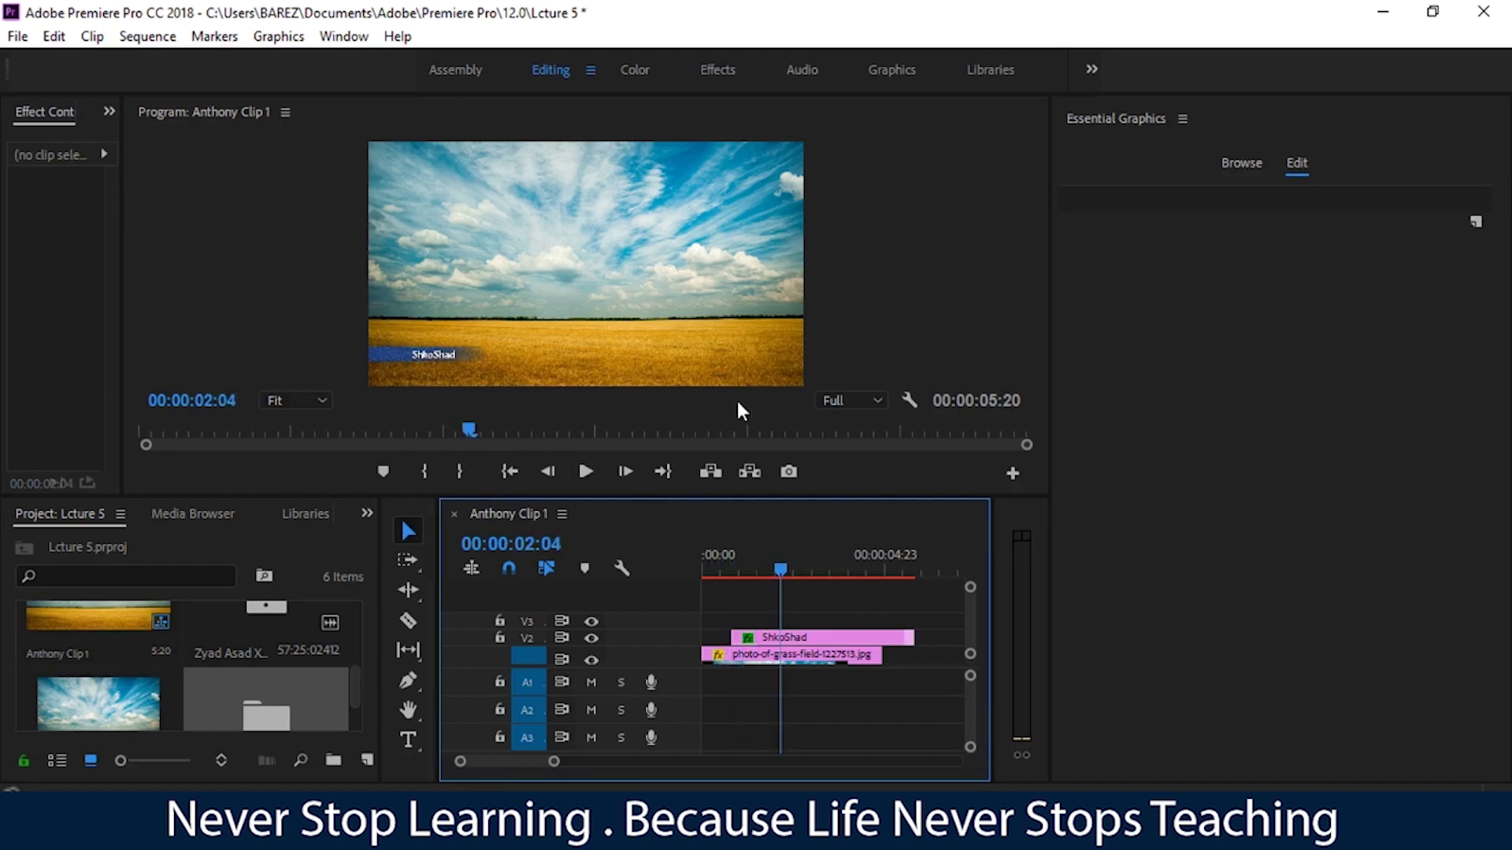
{"action": "left_click", "coordinate": [872, 645]}
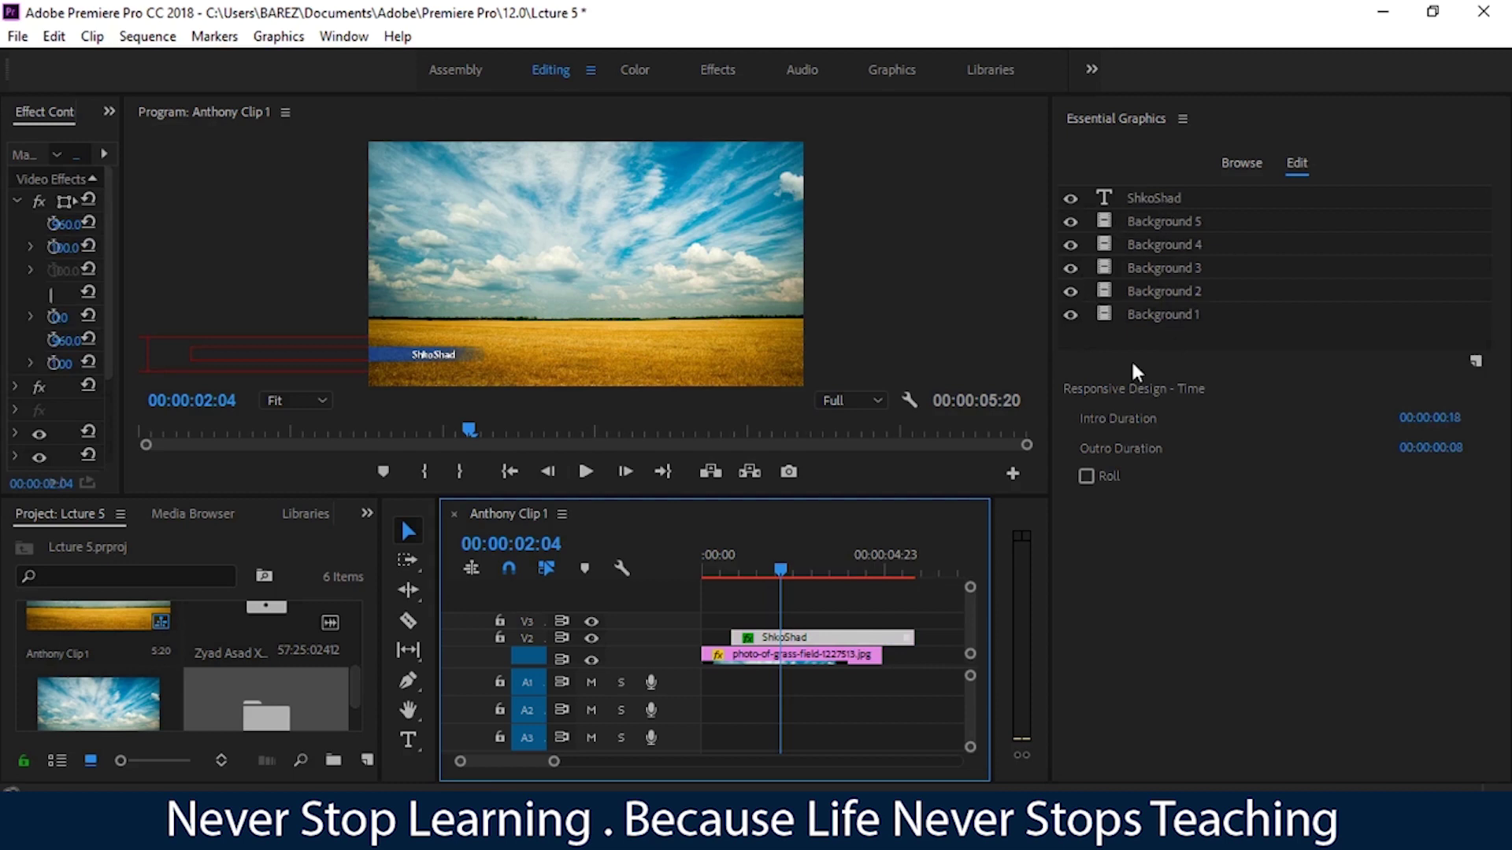
Select the name text layer and zoom the Program monitor to 25%, passing through 50% and 75%
{"action": "left_click", "coordinate": [1197, 198]}
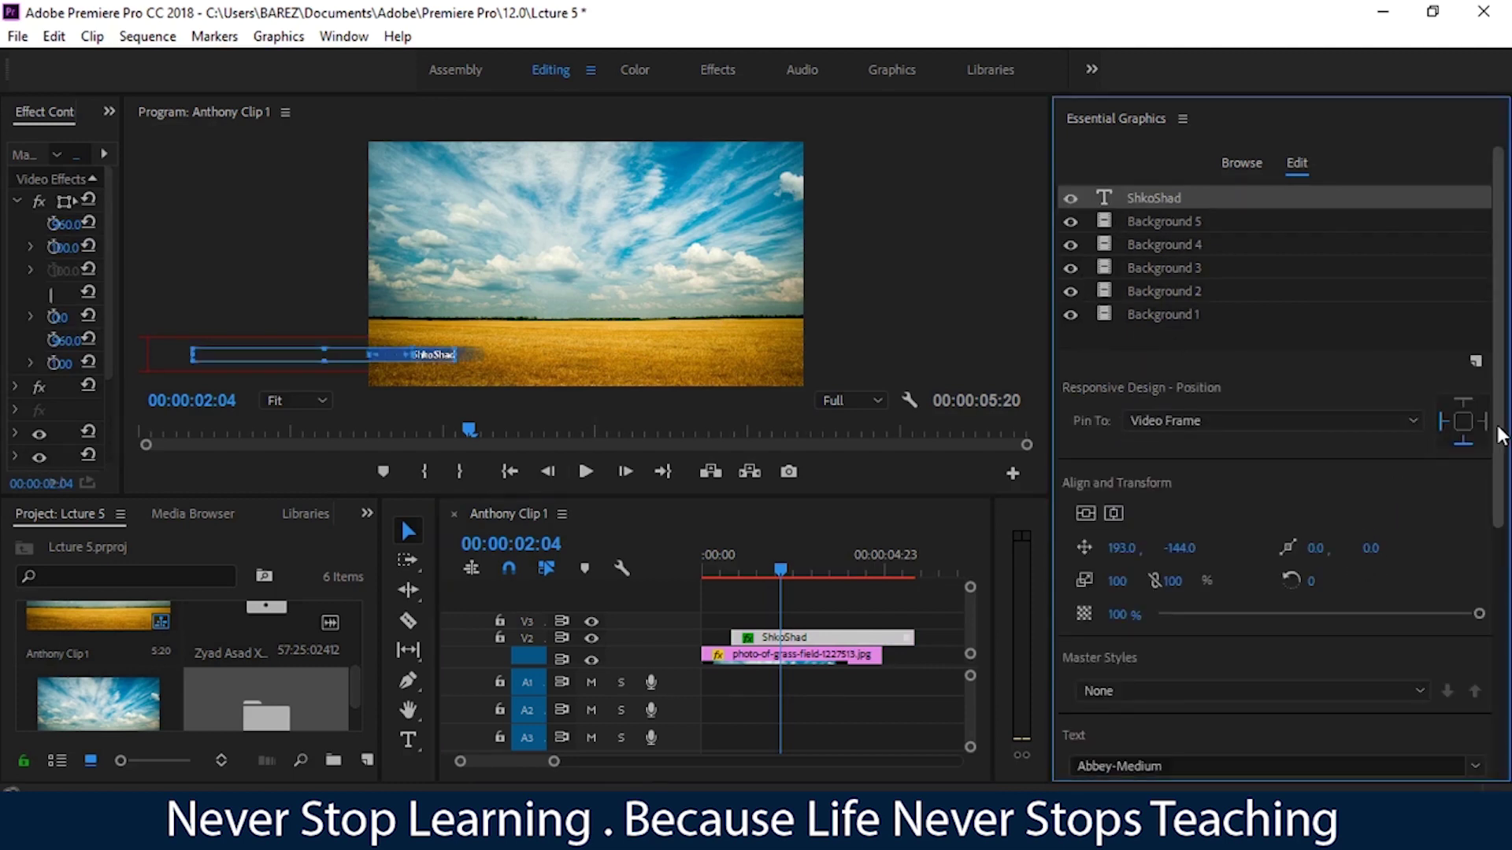
{"action": "scroll", "coordinate": [1500, 435], "scroll_direction": "down", "scroll_amount": 3}
{"action": "left_click", "coordinate": [291, 403]}
{"action": "left_click", "coordinate": [307, 505]}
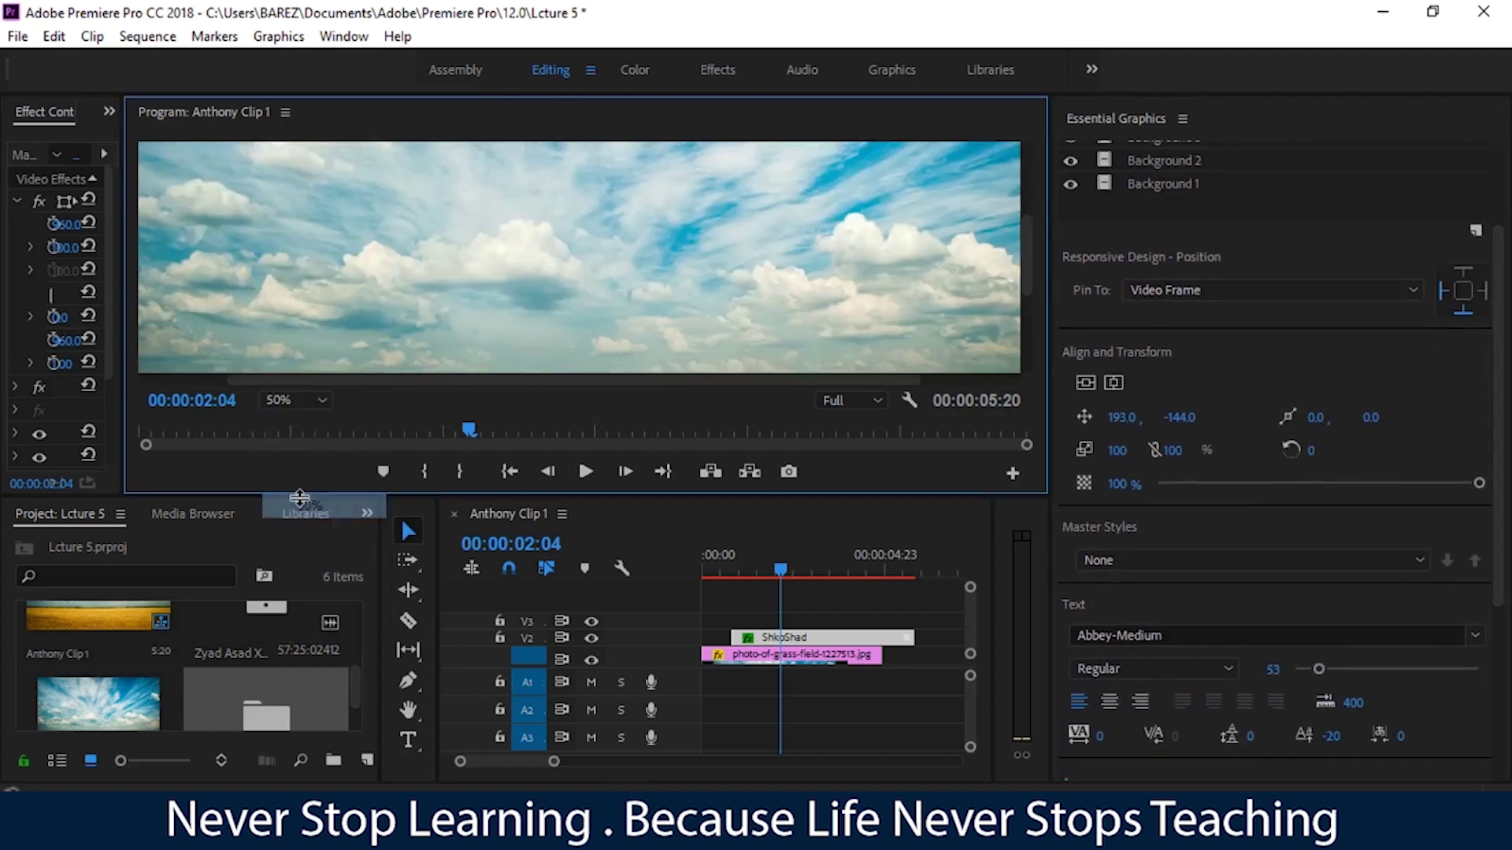
{"action": "left_click", "coordinate": [308, 399]}
{"action": "left_click", "coordinate": [297, 528]}
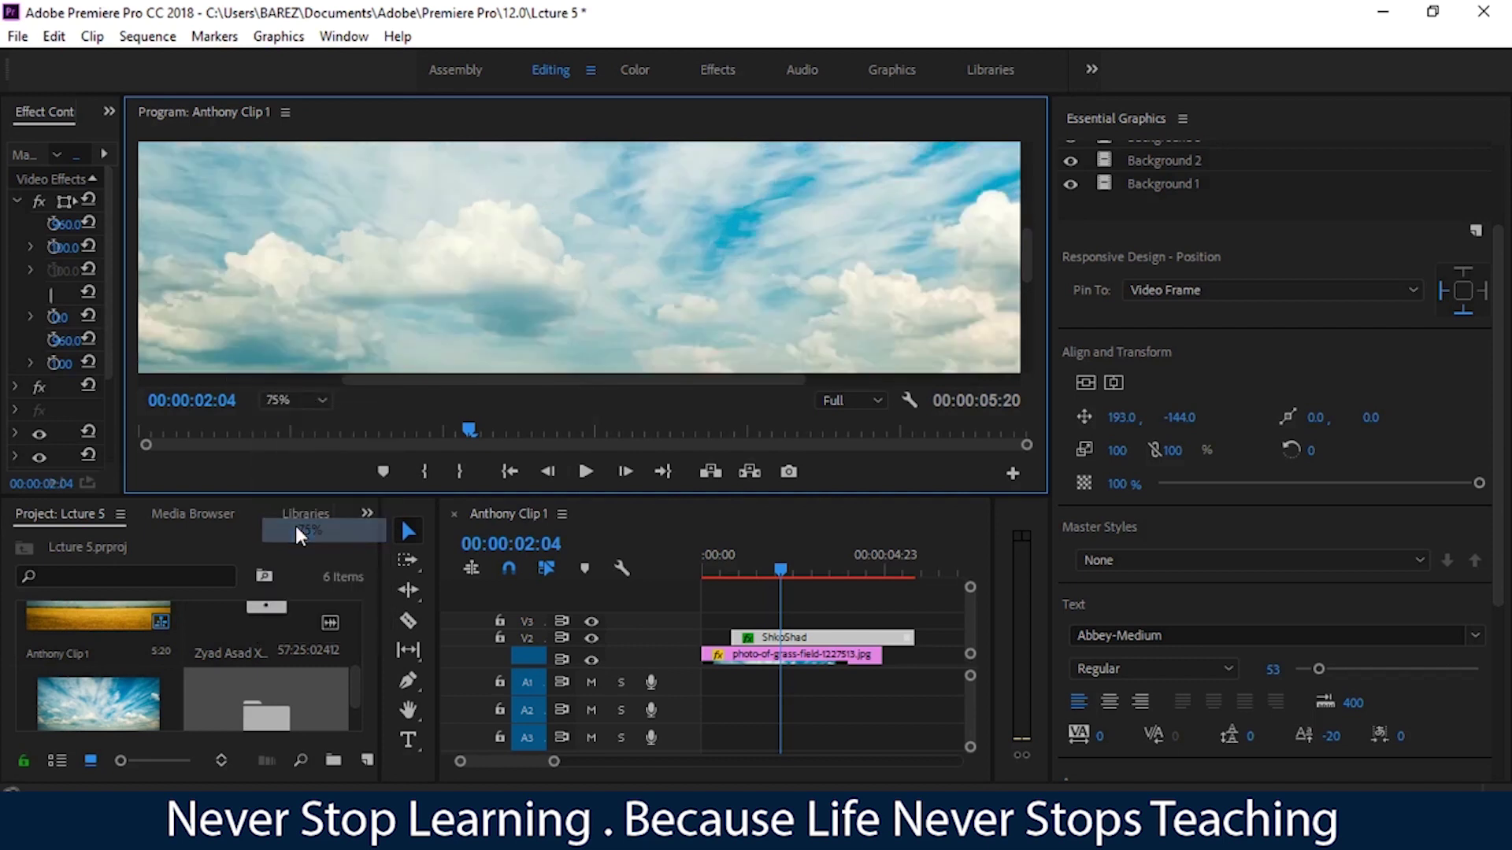
{"action": "left_click", "coordinate": [293, 401]}
{"action": "left_click", "coordinate": [303, 484]}
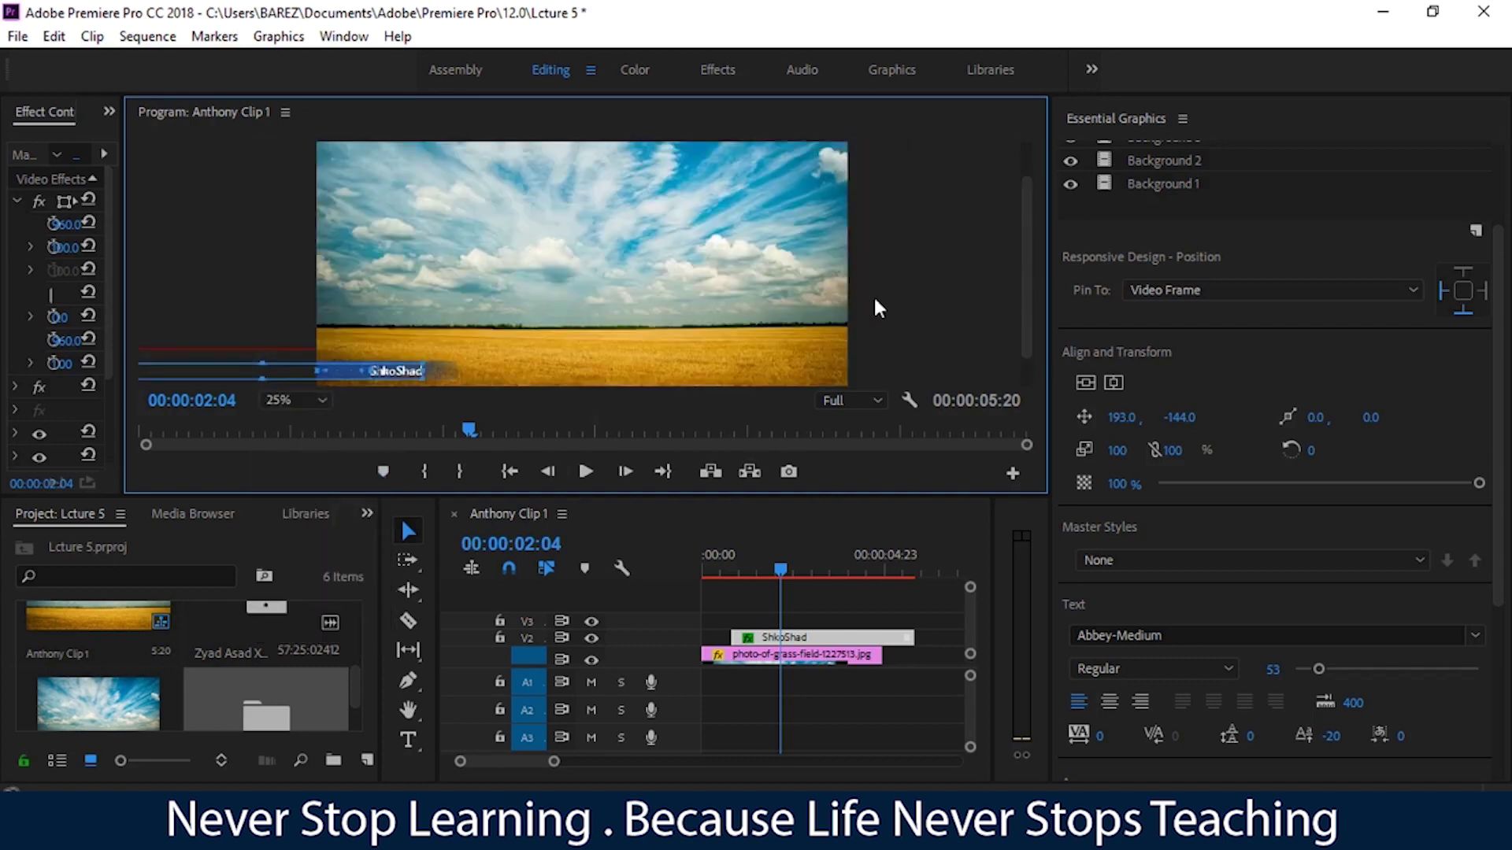
{"action": "scroll", "coordinate": [1016, 291], "scroll_direction": "down", "scroll_amount": 2}
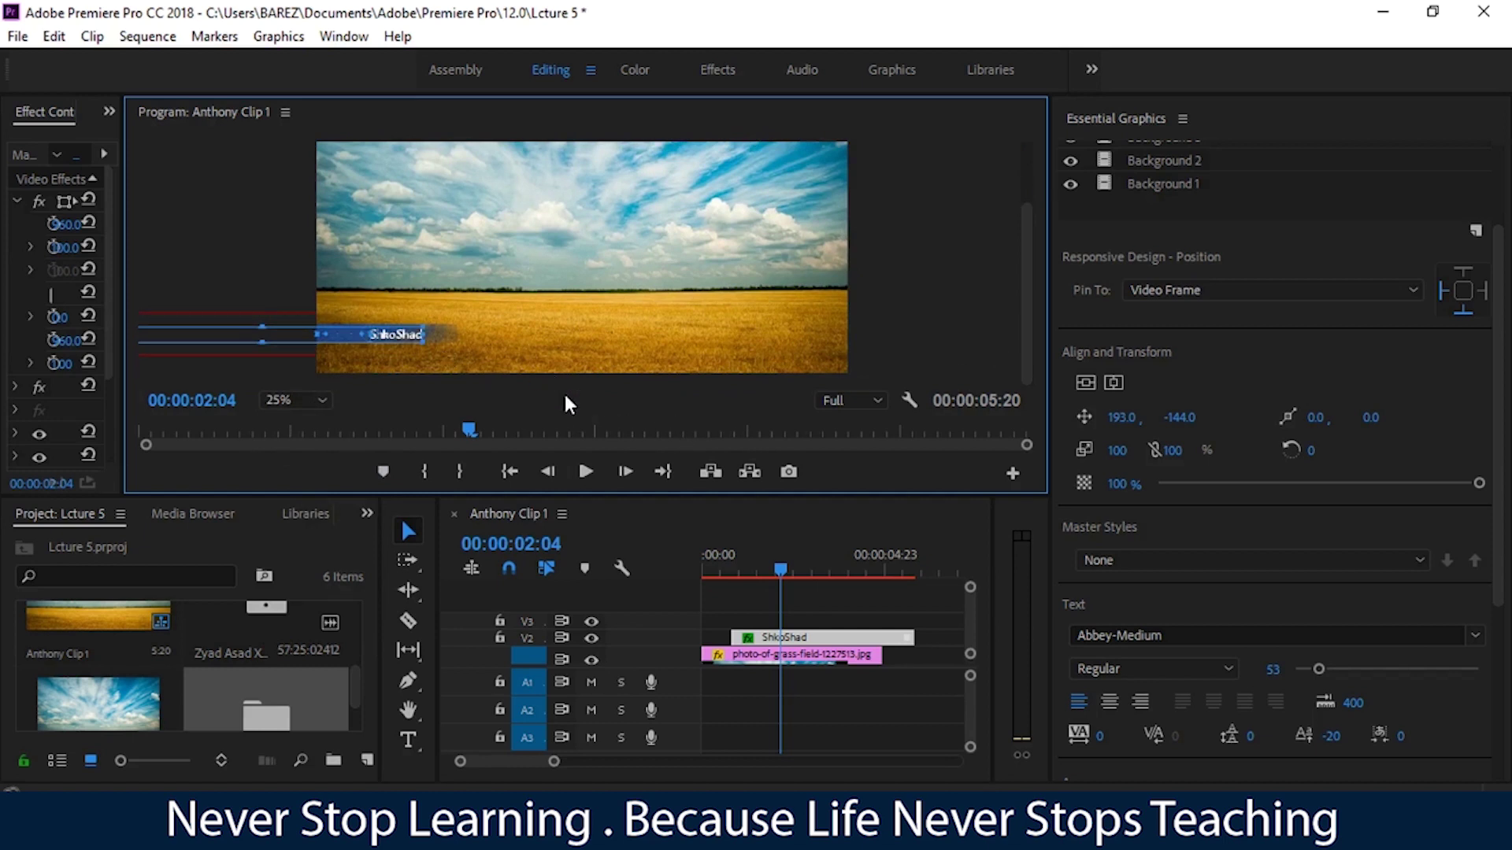
{"action": "left_click", "coordinate": [928, 277]}
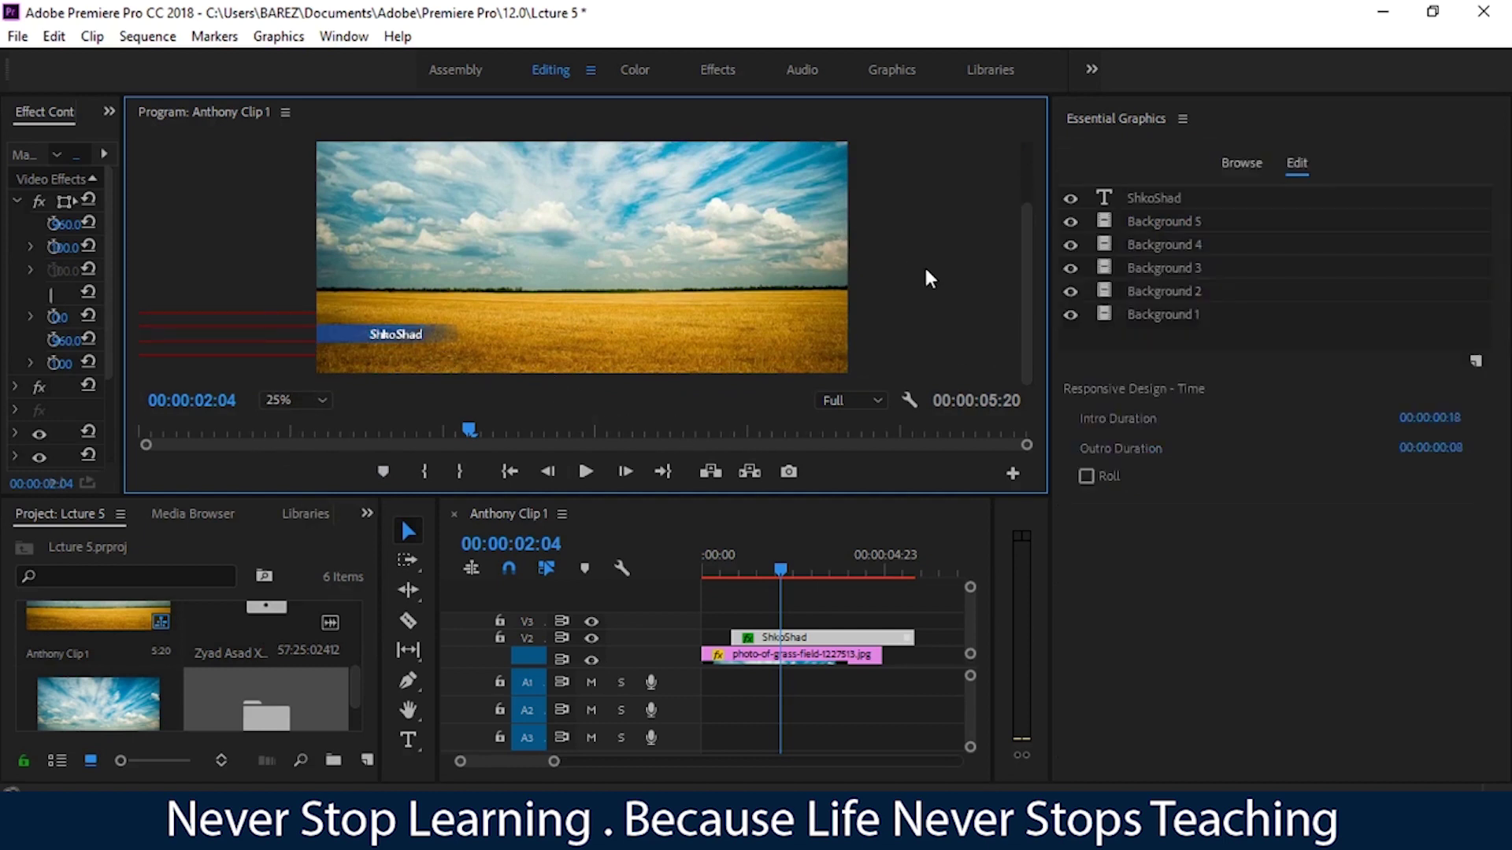
{"action": "left_click", "coordinate": [1190, 203]}
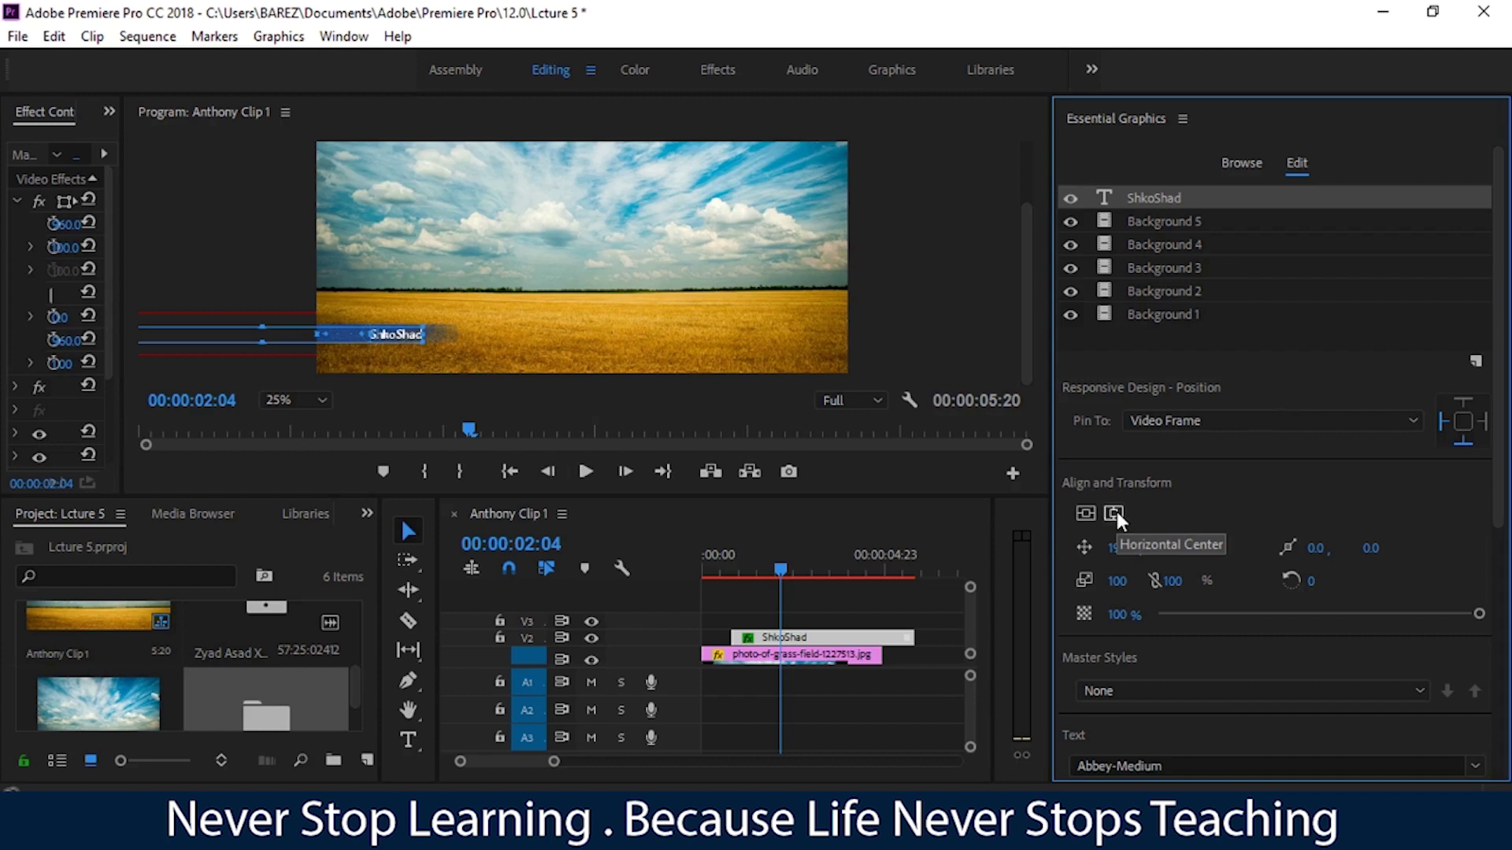
Try horizontal and vertical centring on the name text, undoing each
{"action": "left_click", "coordinate": [1115, 513]}
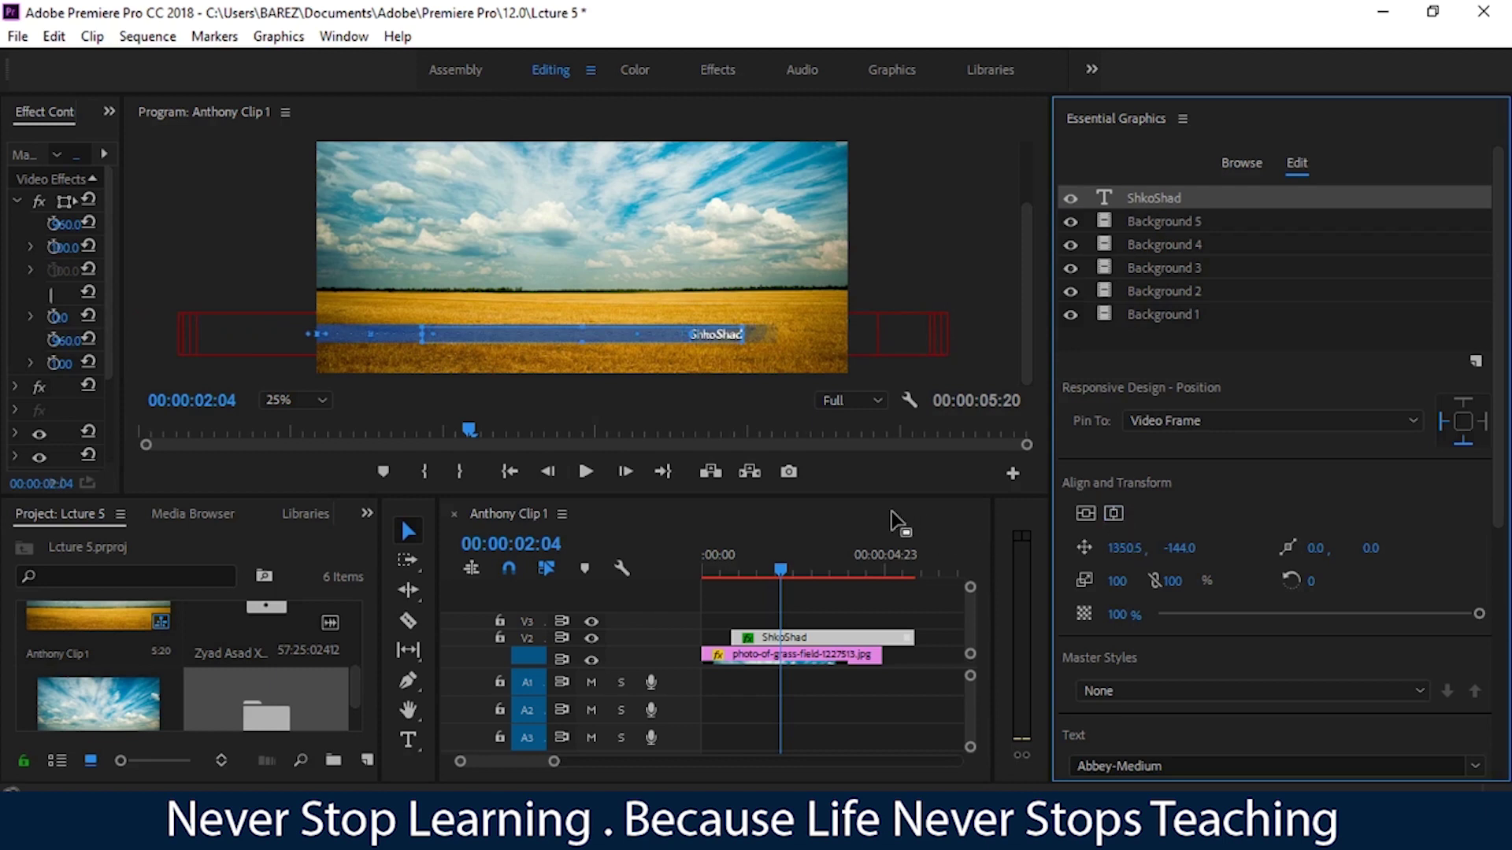
{"action": "key", "text": "ctrl+z"}
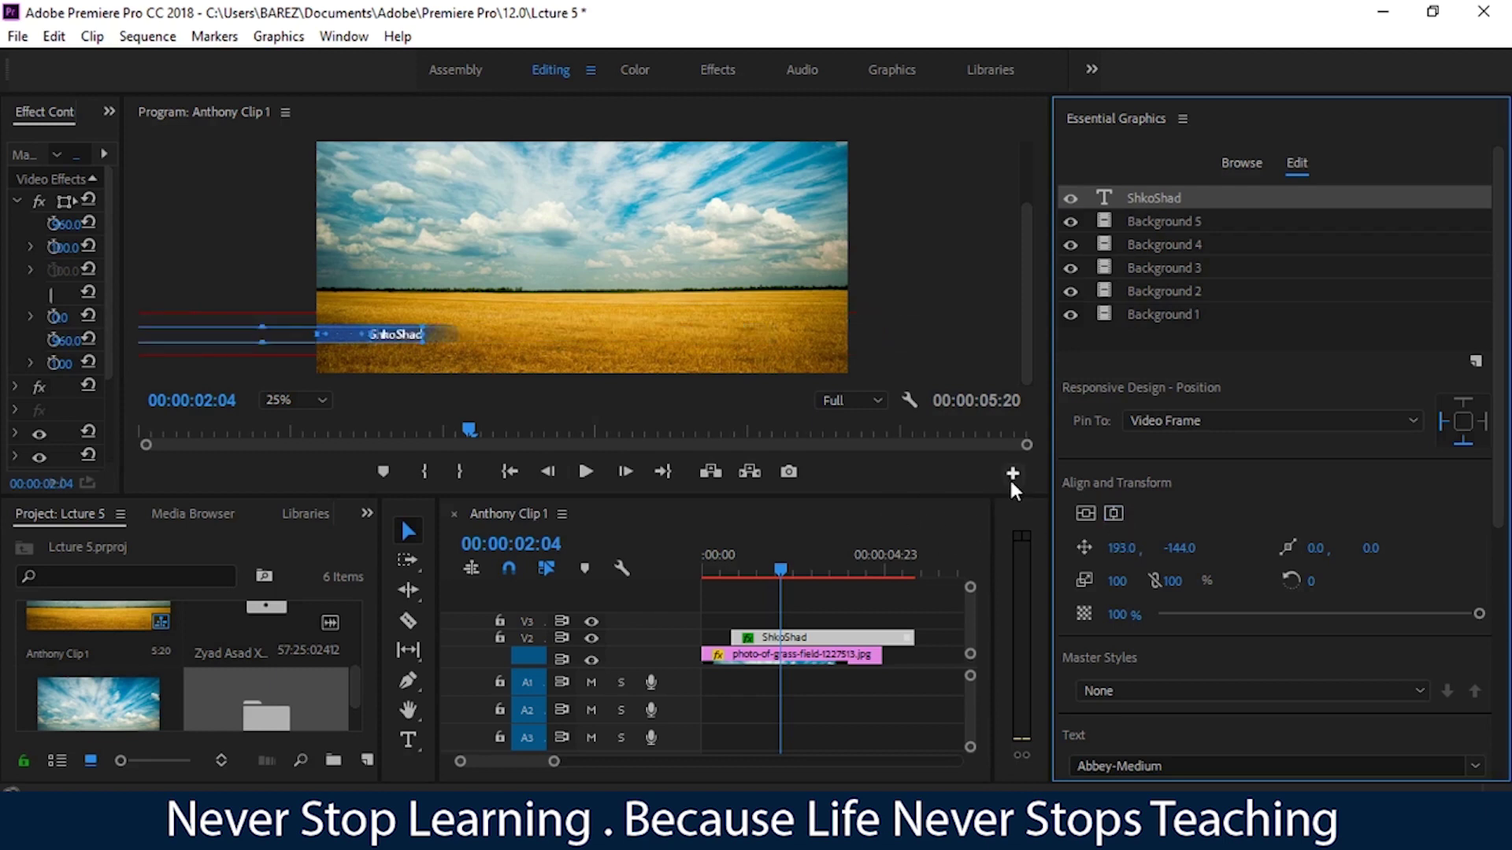
{"action": "left_click", "coordinate": [1084, 517]}
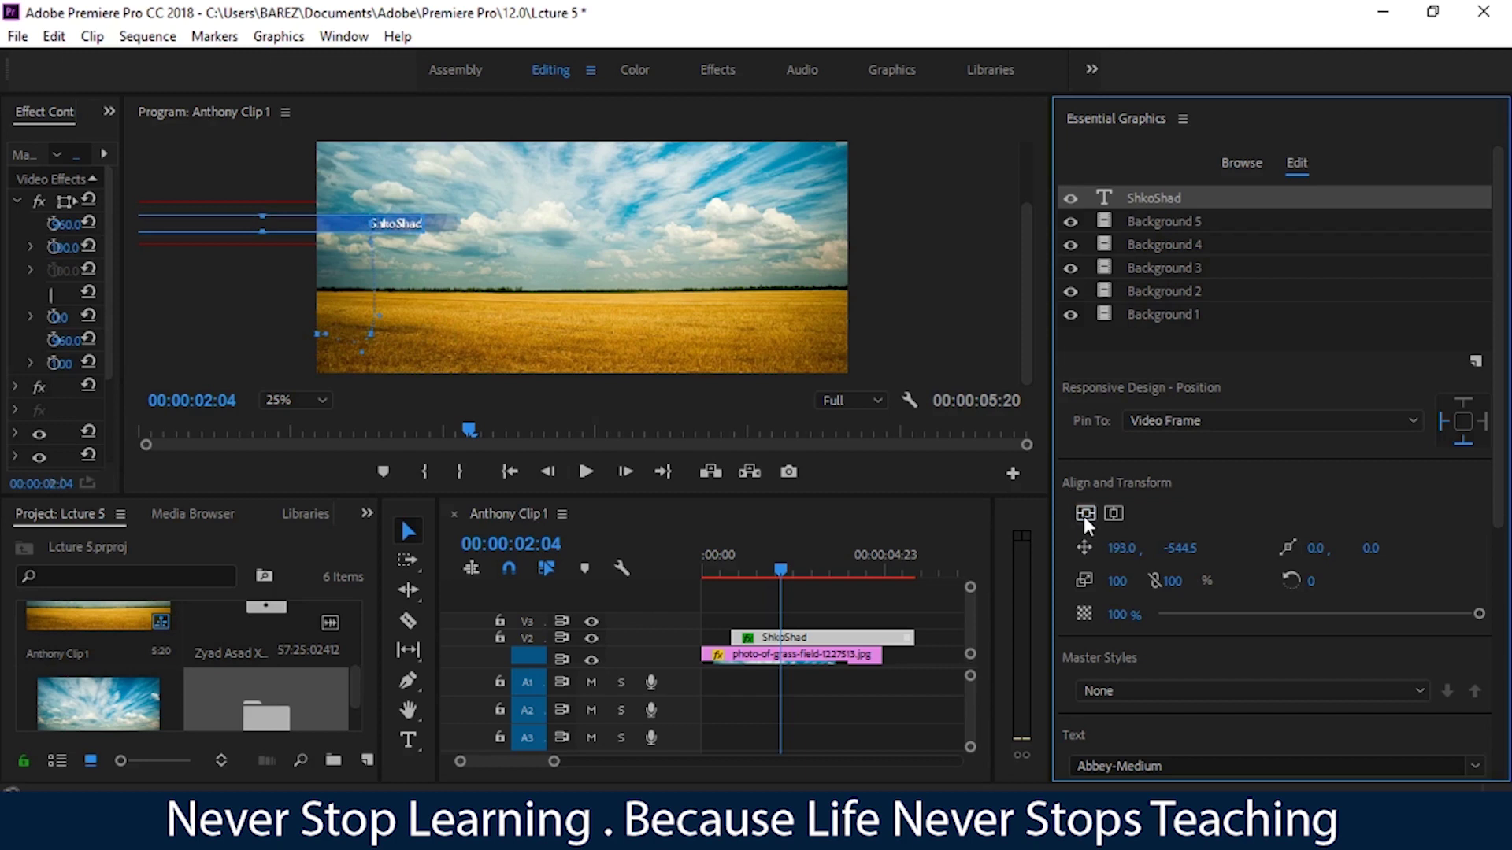
{"action": "key", "text": "ctrl+z"}
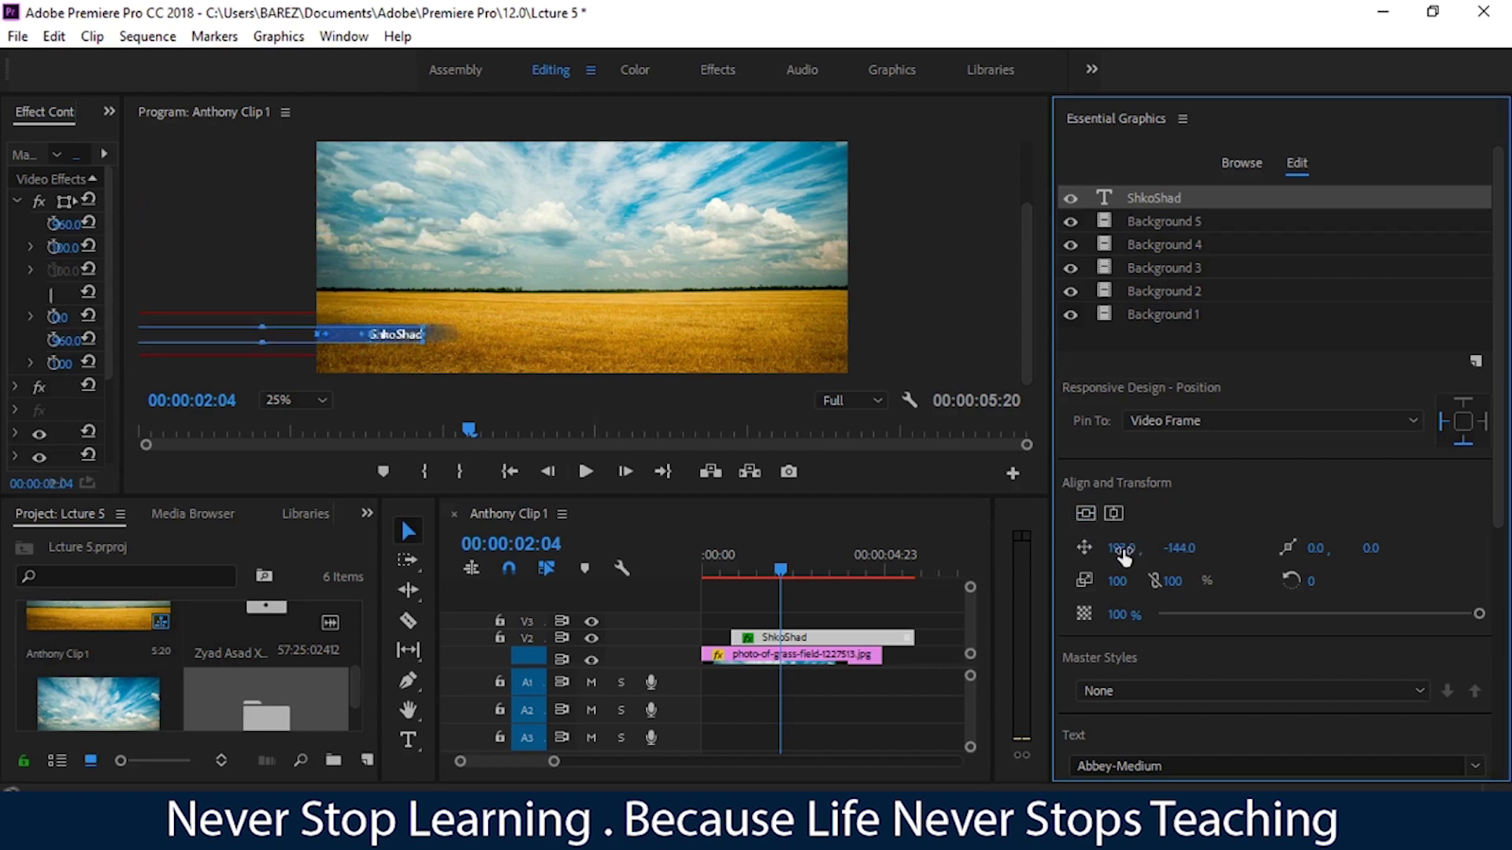
At 01:19, move the name text right to position 288.6, -144.0 with anchor offsets at zero
{"action": "mouse_move", "coordinate": [1123, 548]}
{"action": "left_mouse_down"}
{"action": "mouse_move", "coordinate": [1166, 548]}
{"action": "mouse_move", "coordinate": [1148, 549]}
{"action": "left_mouse_up"}
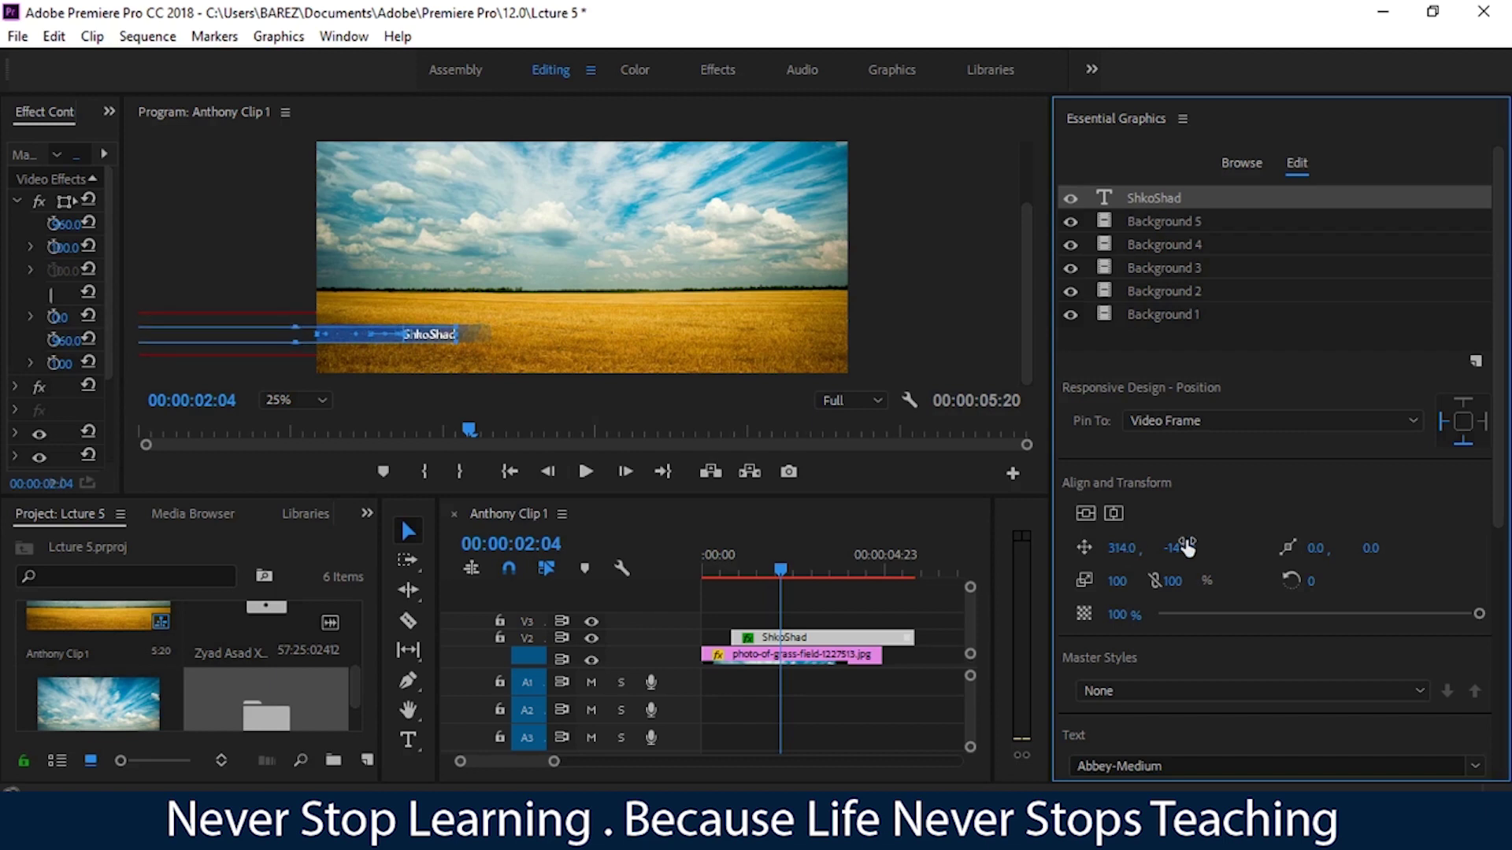
{"action": "left_click_drag", "start_coordinate": [783, 559], "coordinate": [770, 576]}
{"action": "left_click", "coordinate": [768, 569]}
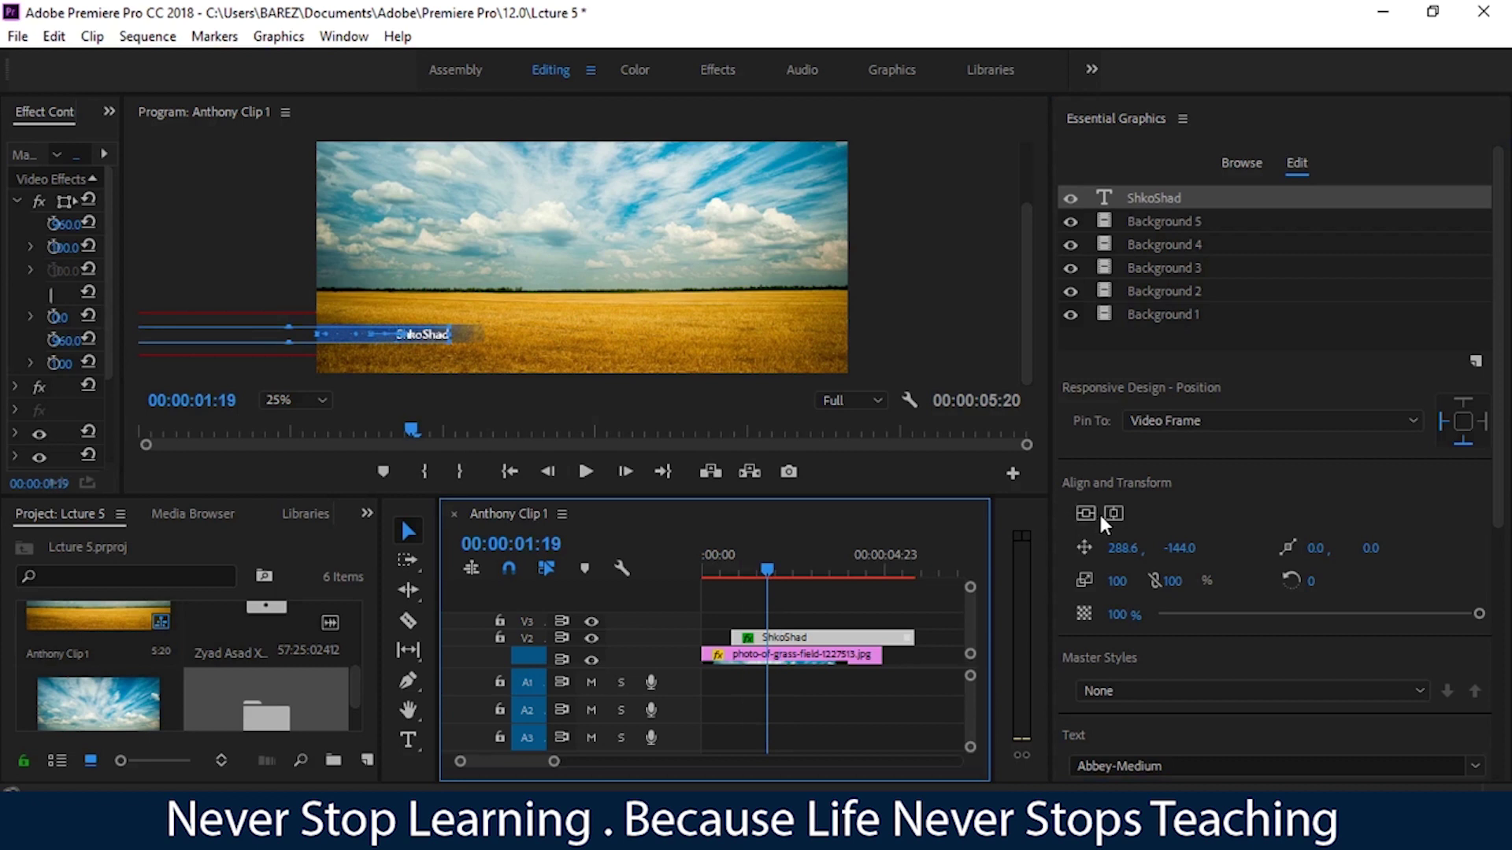
{"action": "left_click_drag", "start_coordinate": [1318, 557], "coordinate": [1291, 548]}
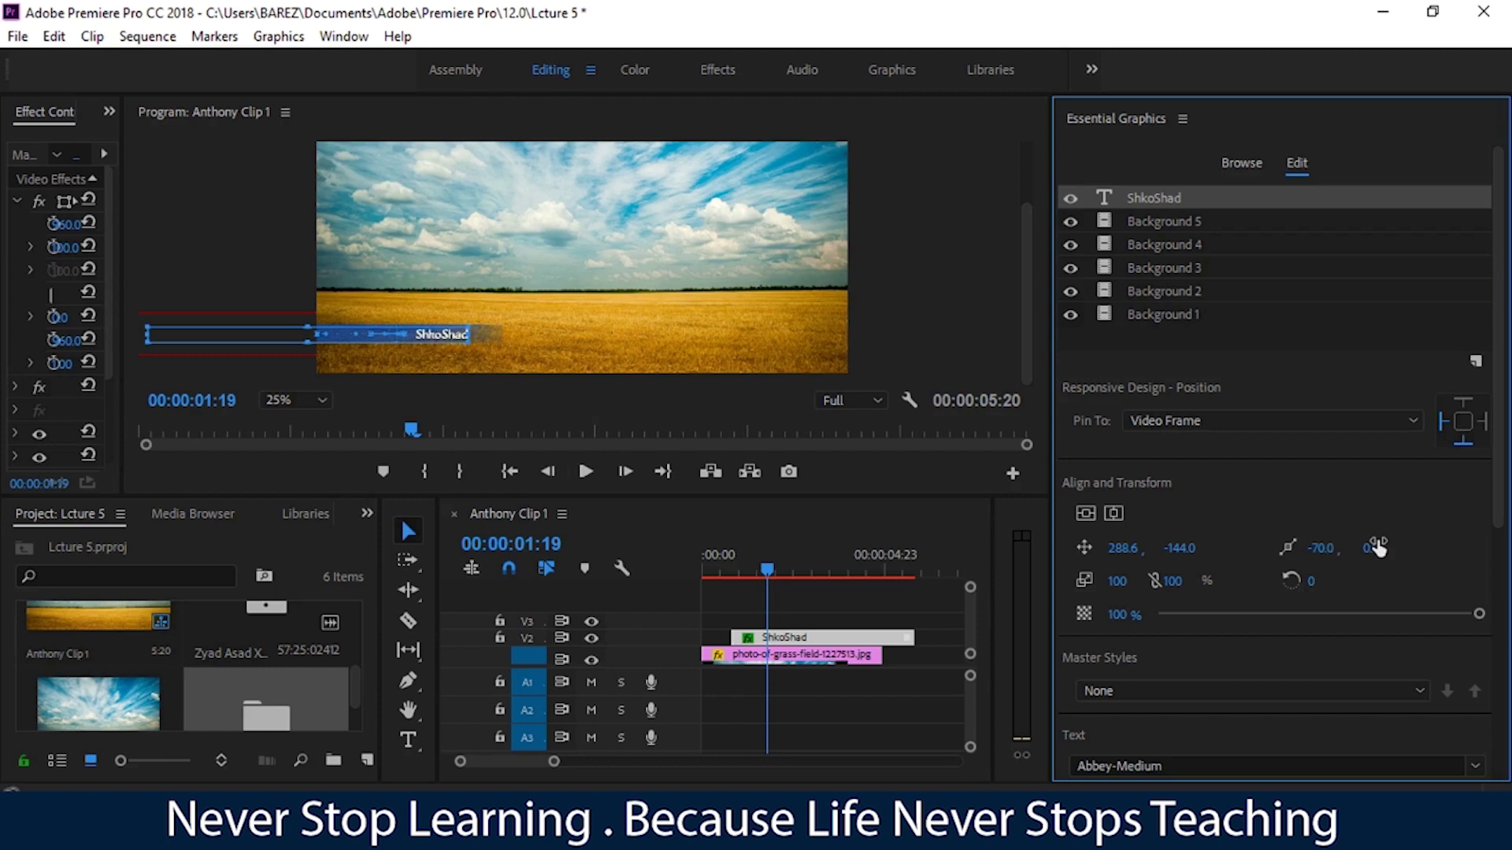
{"action": "left_click_drag", "start_coordinate": [1377, 548], "coordinate": [1386, 549]}
{"action": "key", "text": "ctrl+z"}
{"action": "key", "text": "ctrl+z"}
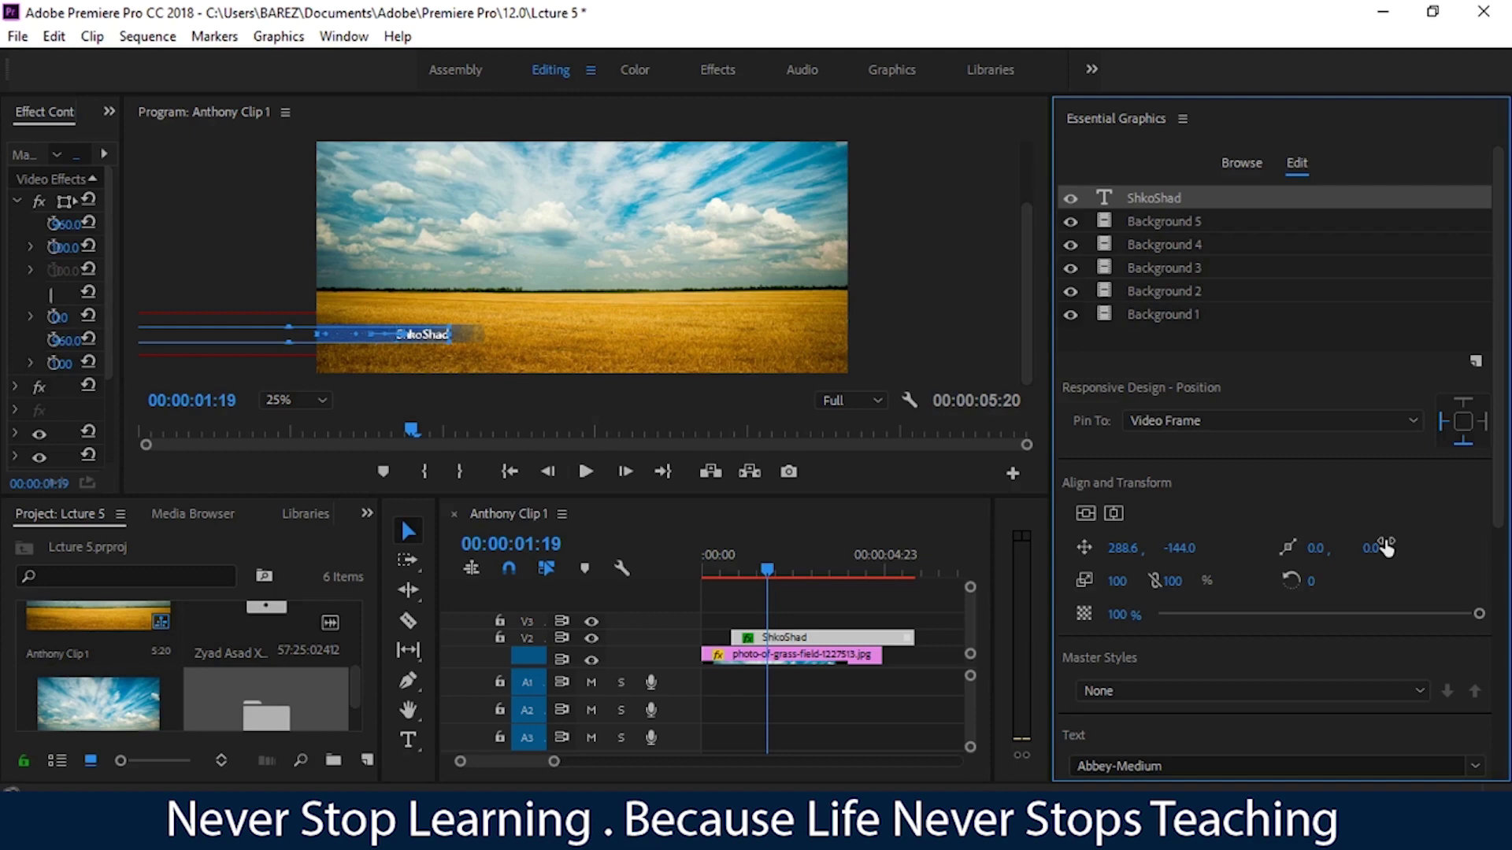
{"action": "left_click", "coordinate": [297, 403]}
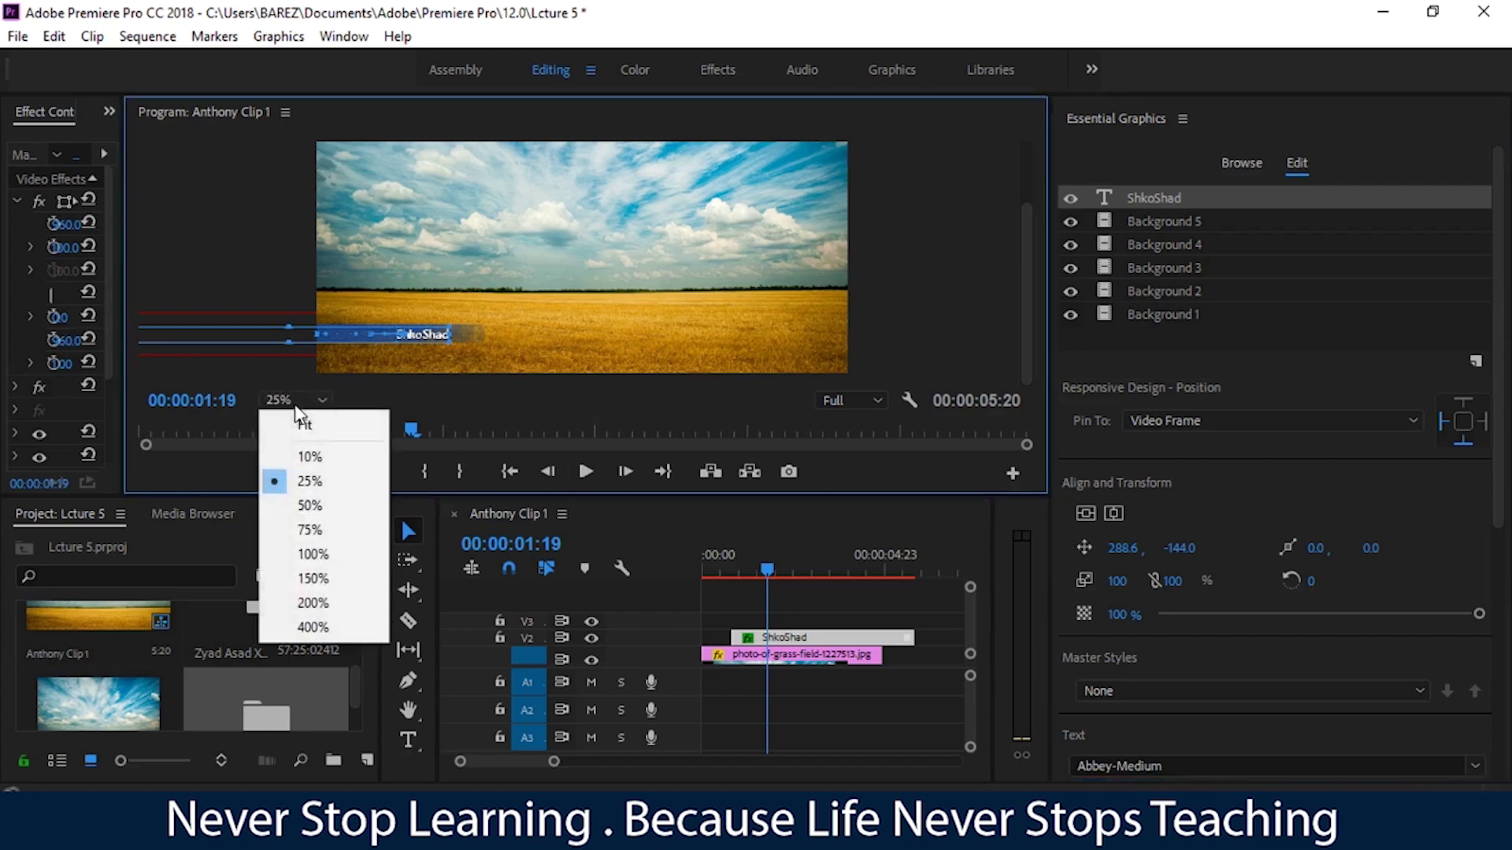
Zoom the preview to 75% and pan the frame back into view
{"action": "left_click", "coordinate": [313, 530]}
{"action": "left_click_drag", "start_coordinate": [1026, 289], "coordinate": [1023, 347]}
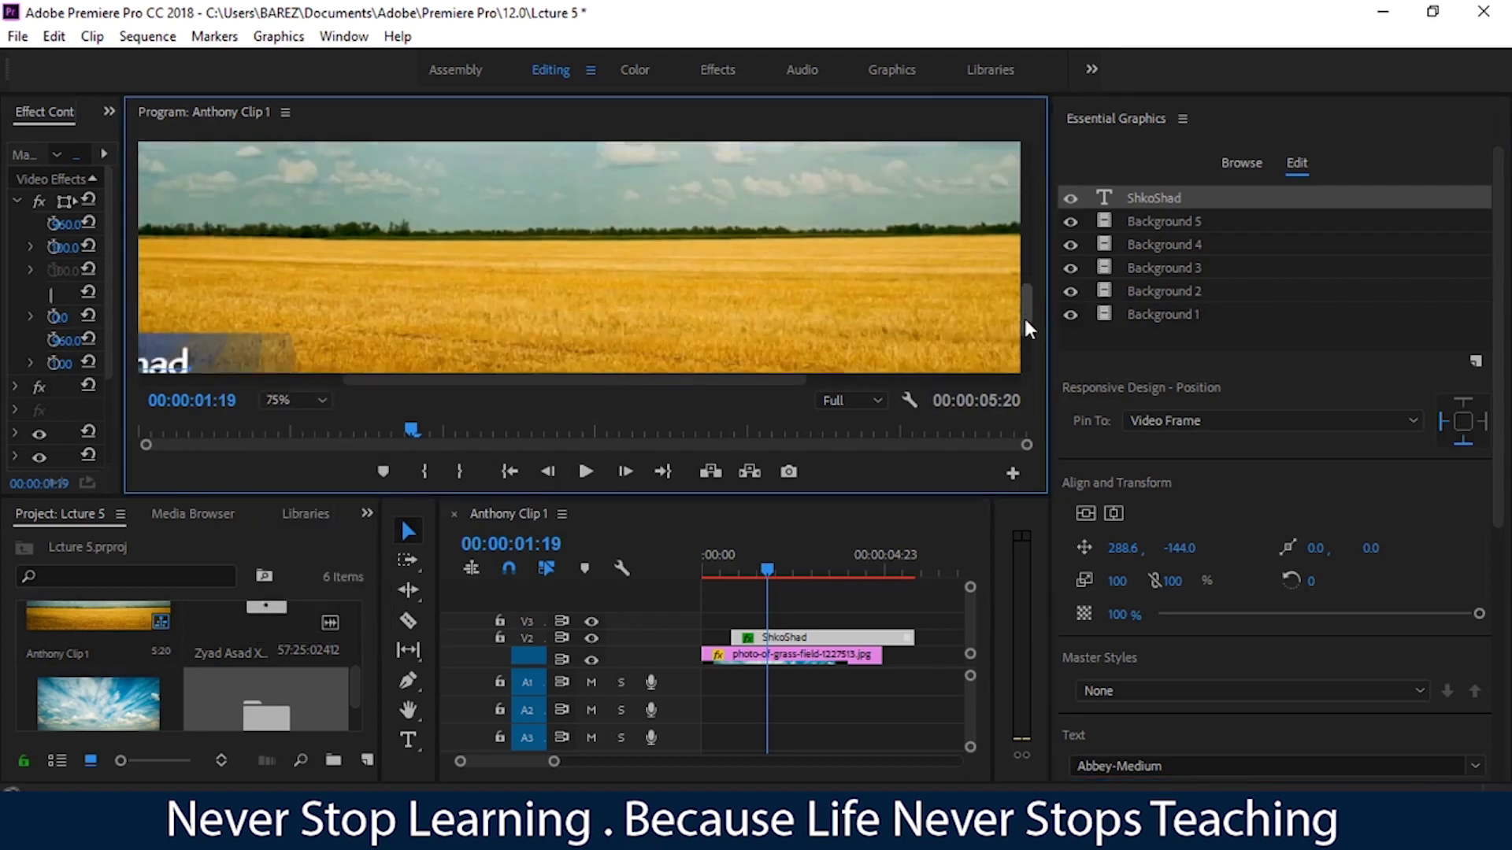
{"action": "left_click_drag", "start_coordinate": [557, 381], "coordinate": [336, 367]}
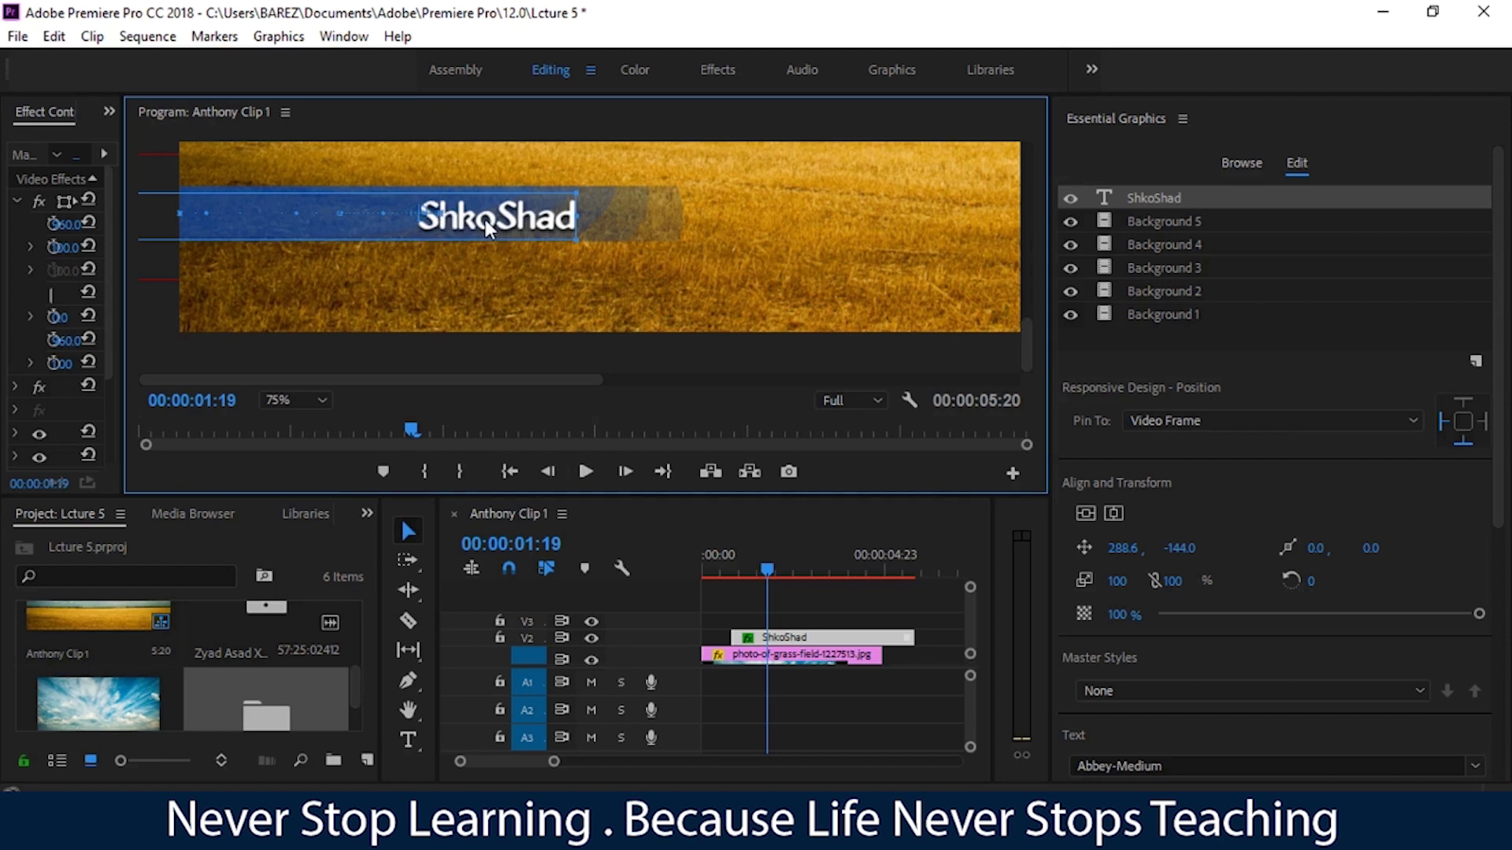
Save the project and select the ShkoShad title text for editing
{"action": "key", "text": "ctrl+s"}
{"action": "mouse_move", "coordinate": [1356, 546]}
{"action": "left_mouse_down"}
{"action": "mouse_move", "coordinate": [1394, 547]}
{"action": "mouse_move", "coordinate": [1339, 548]}
{"action": "mouse_move", "coordinate": [1387, 547]}
{"action": "left_mouse_up"}
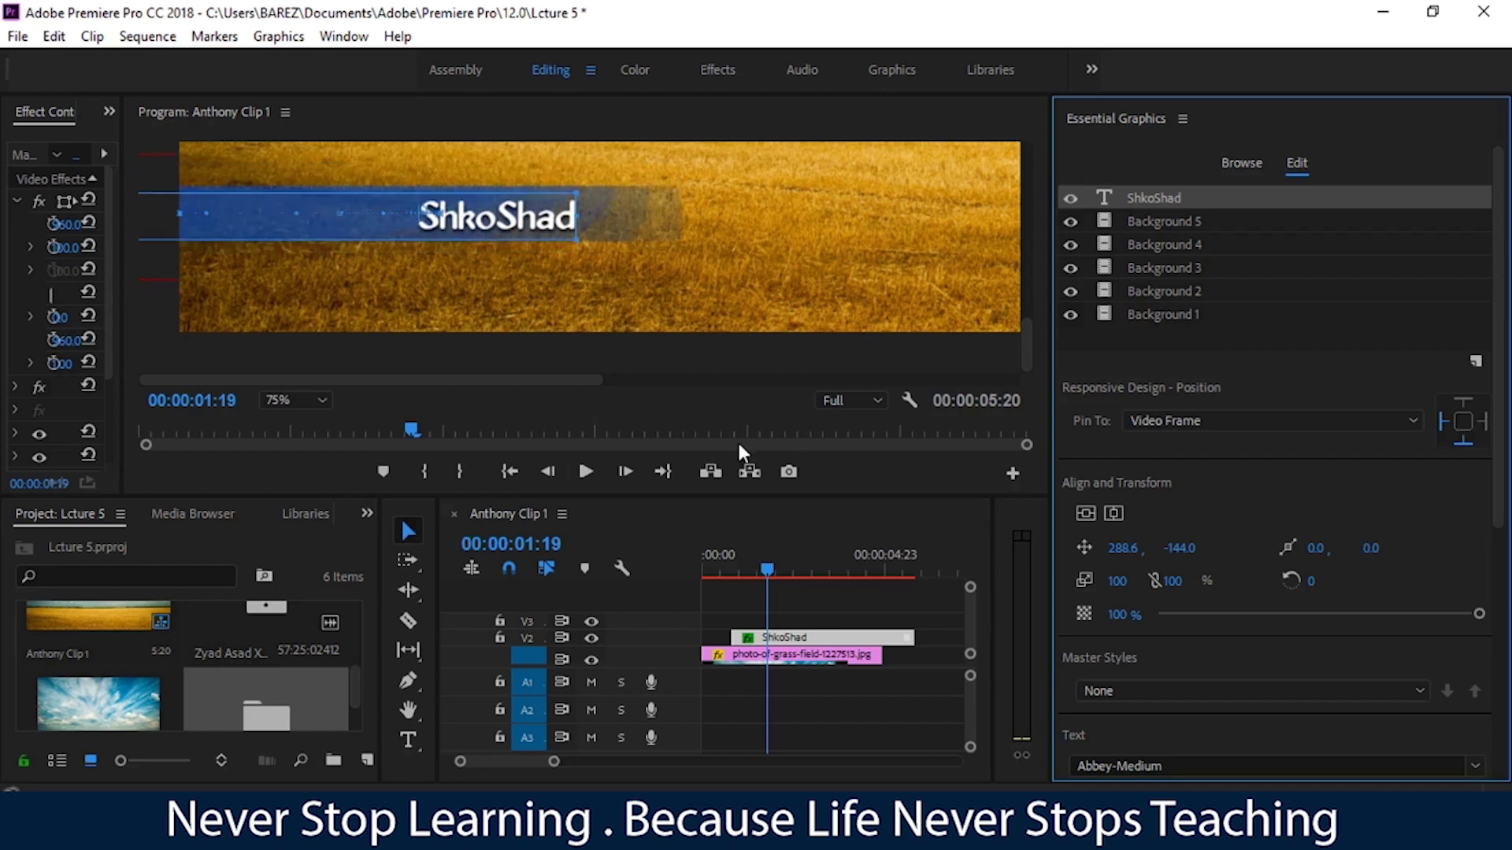
{"action": "double_click", "coordinate": [454, 230]}
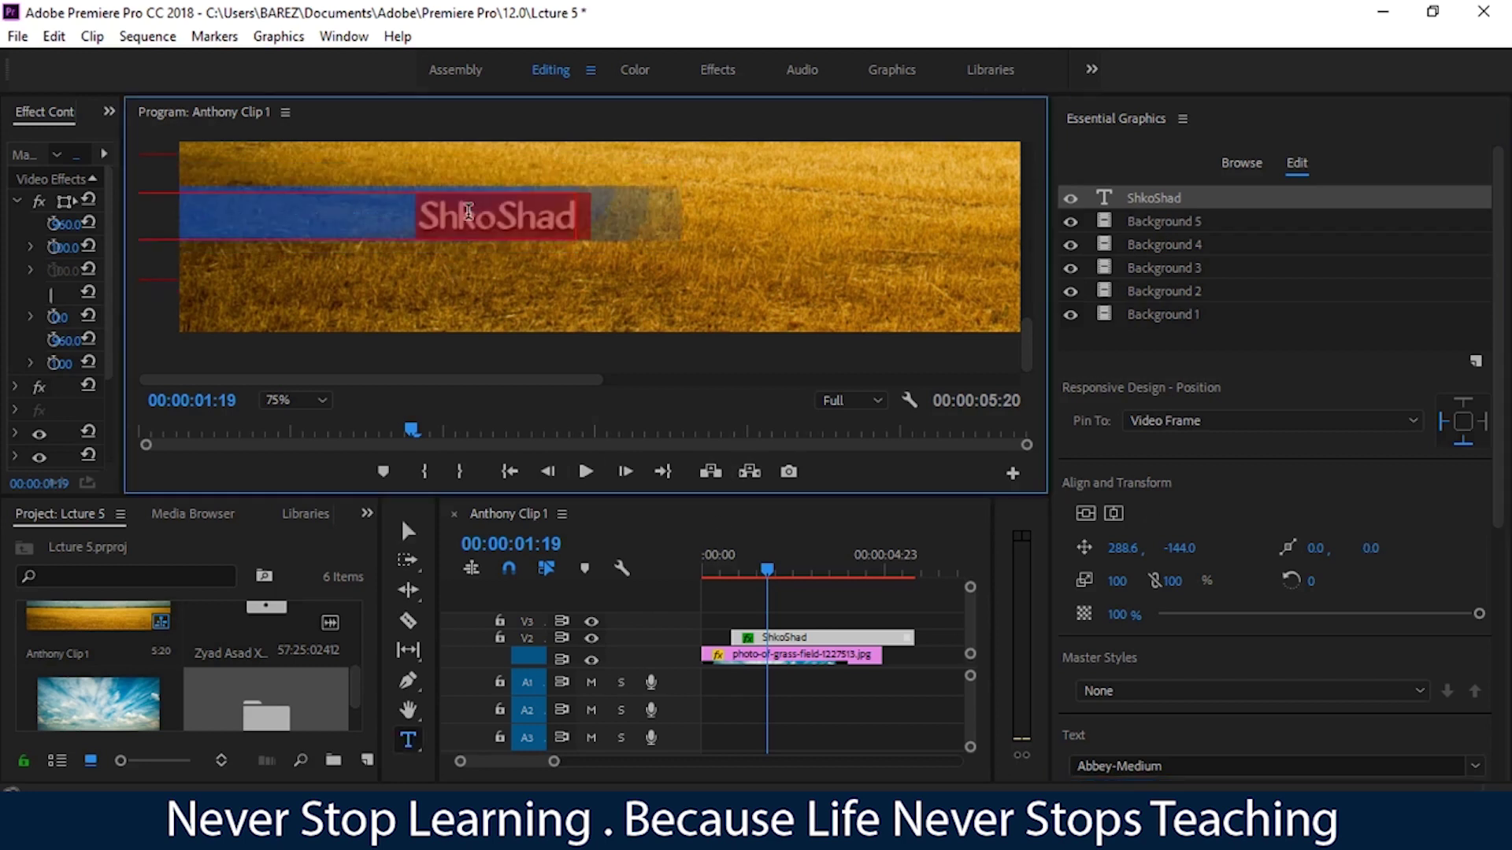
Select the ShkoShad text layer, undo trial scale changes of 127 and 146, and enable Set Scale Lock
{"action": "left_click_drag", "start_coordinate": [1374, 548], "coordinate": [1386, 549]}
{"action": "left_click", "coordinate": [955, 682]}
{"action": "left_click", "coordinate": [842, 638]}
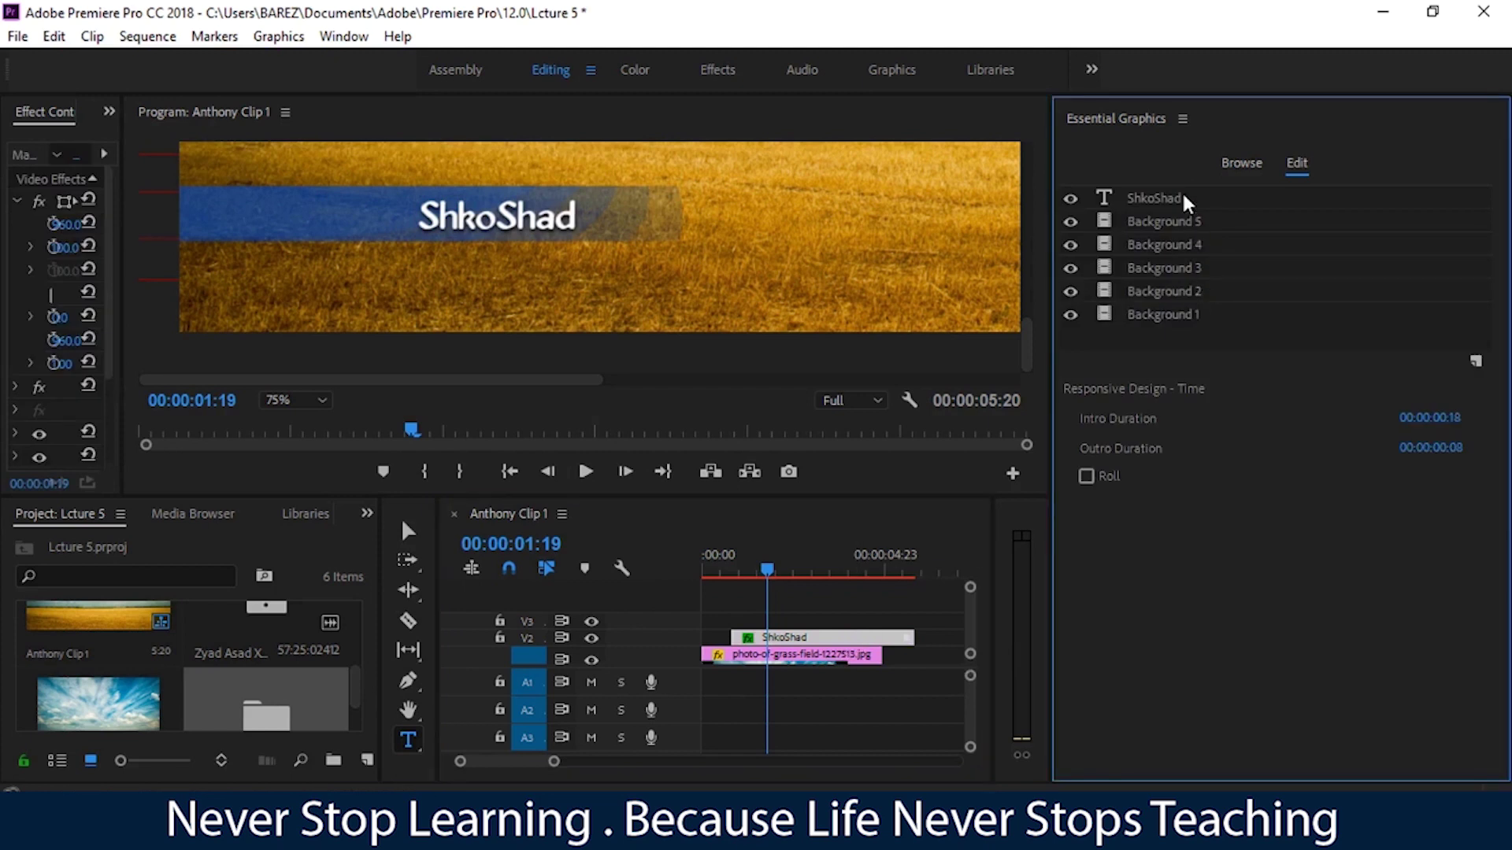
{"action": "left_click", "coordinate": [1183, 198]}
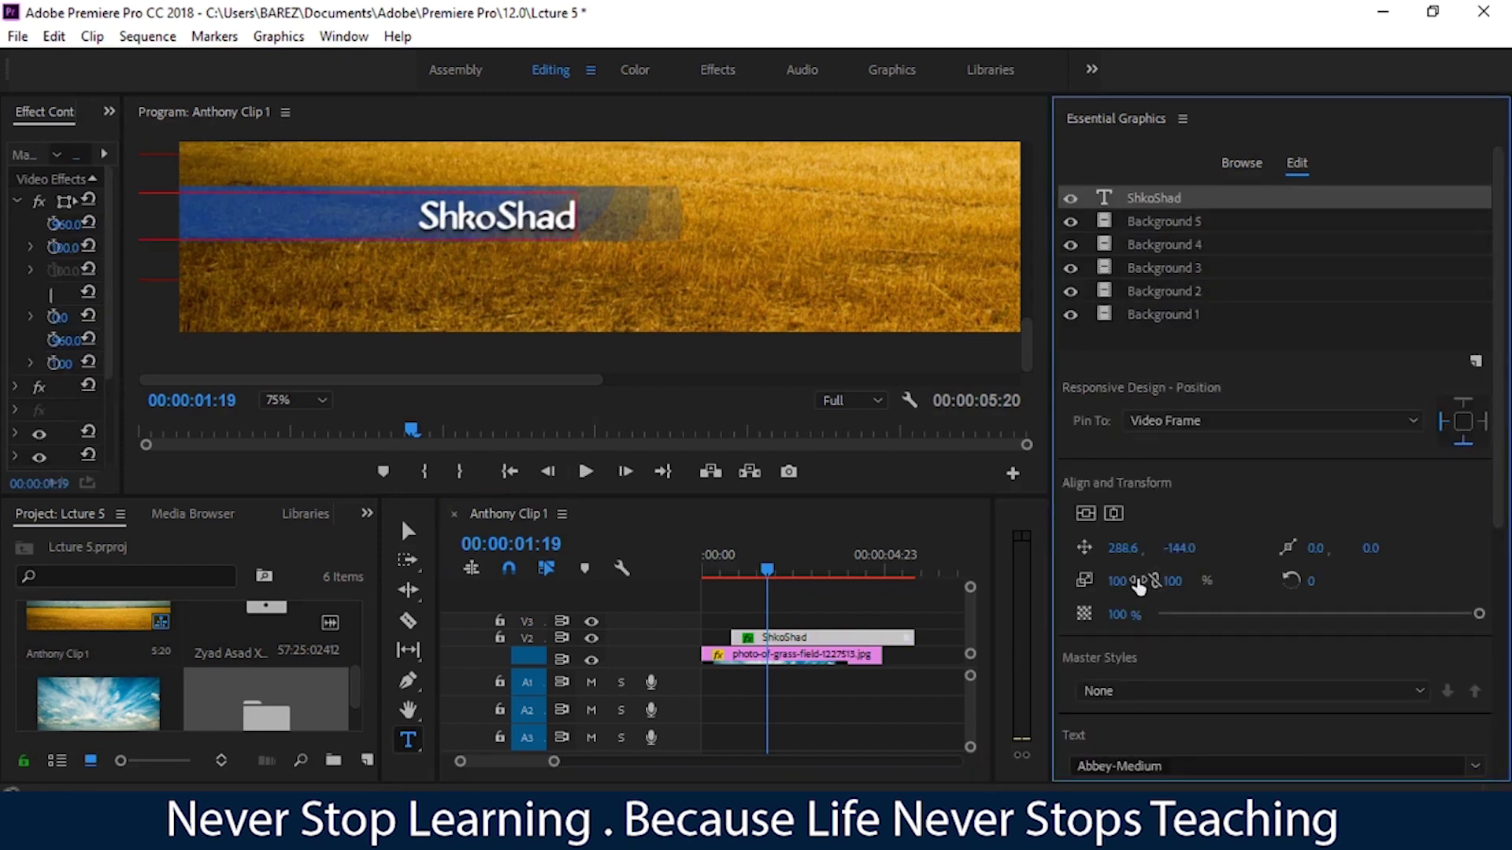
{"action": "left_click_drag", "start_coordinate": [1112, 589], "coordinate": [1148, 582]}
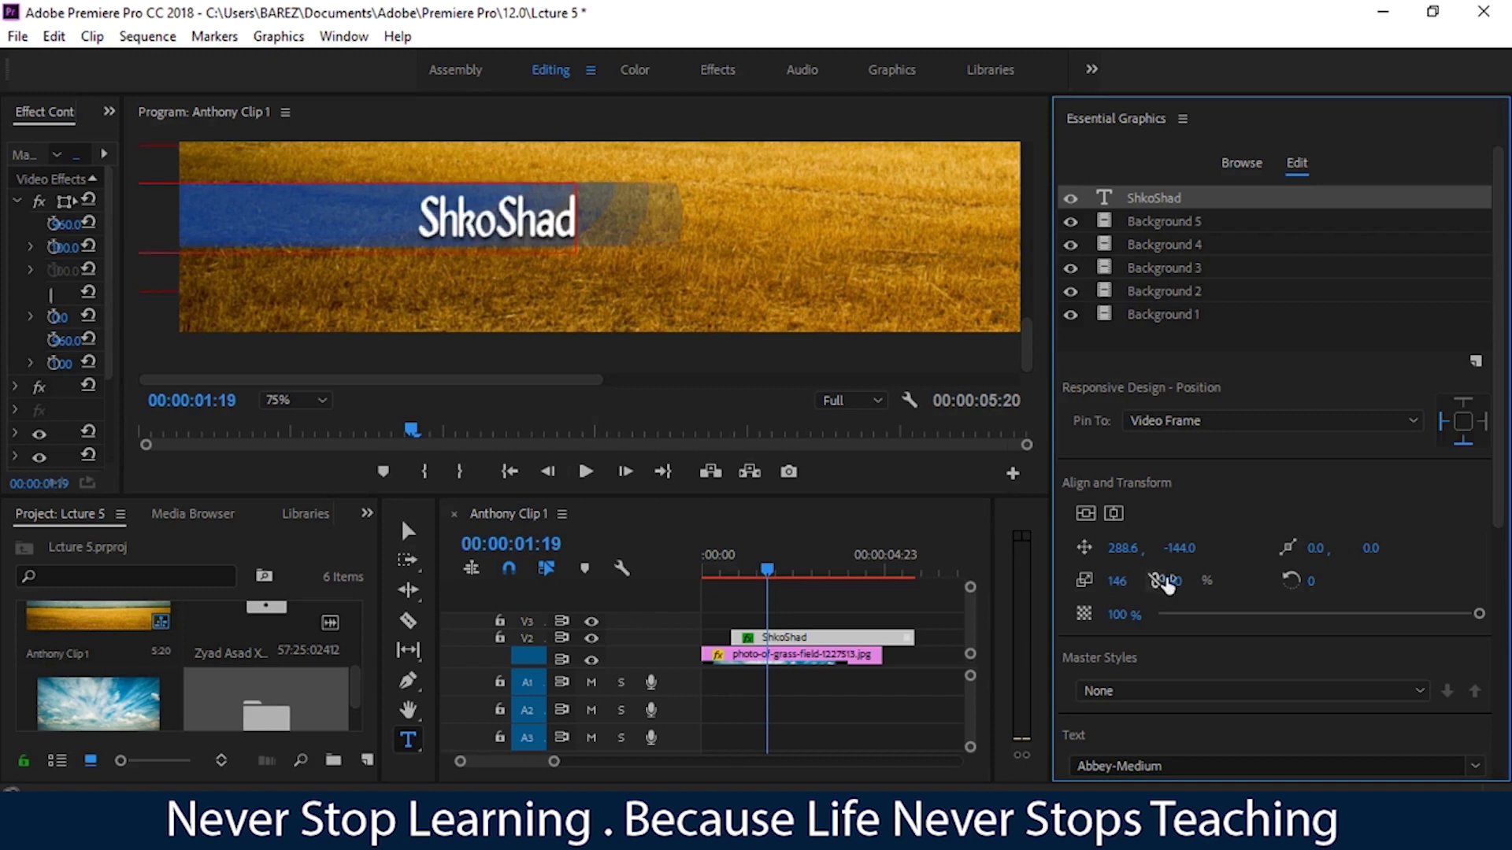
{"action": "mouse_move", "coordinate": [1172, 580]}
{"action": "left_mouse_down"}
{"action": "mouse_move", "coordinate": [1197, 581]}
{"action": "mouse_move", "coordinate": [1158, 580]}
{"action": "left_mouse_up"}
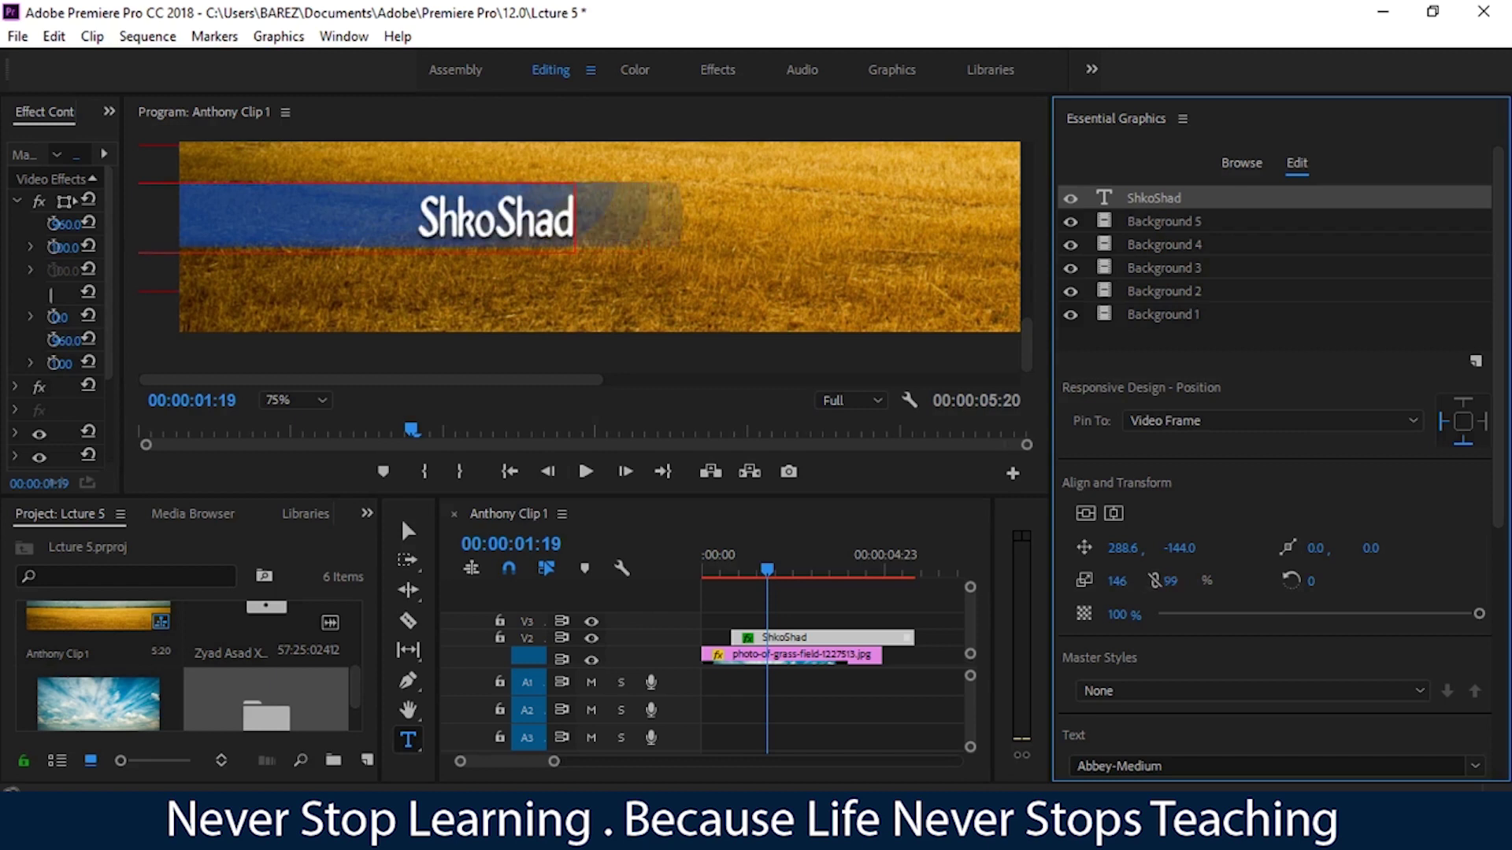
{"action": "key", "text": "ctrl+z"}
{"action": "key", "text": "ctrl+z"}
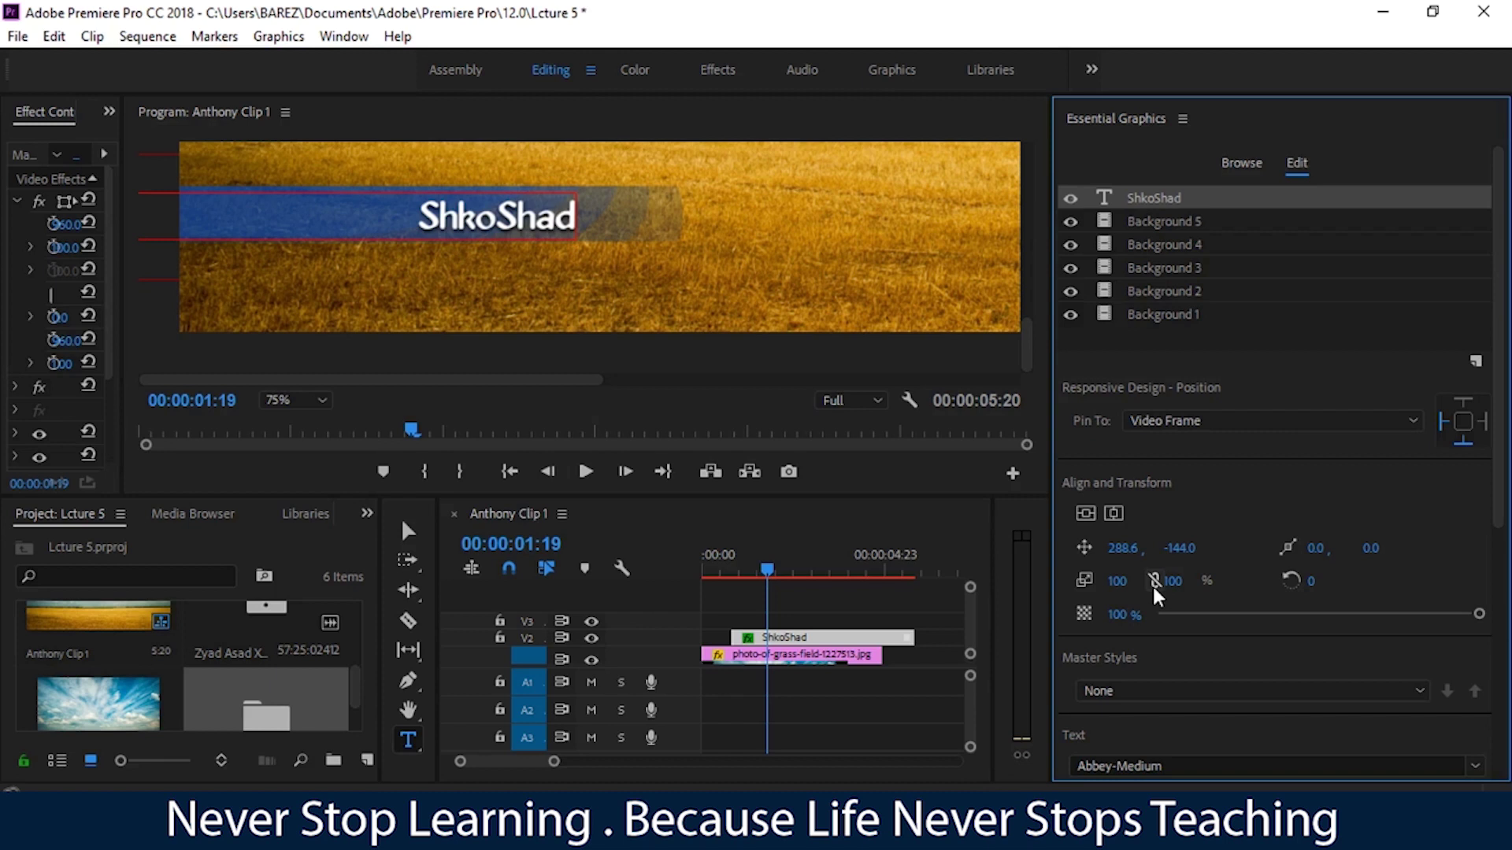
{"action": "left_click", "coordinate": [1155, 583]}
Return scale to 100% and rotation from 34° to 0°, then fade the title to 0% opacity
{"action": "left_click_drag", "start_coordinate": [1115, 589], "coordinate": [1126, 581]}
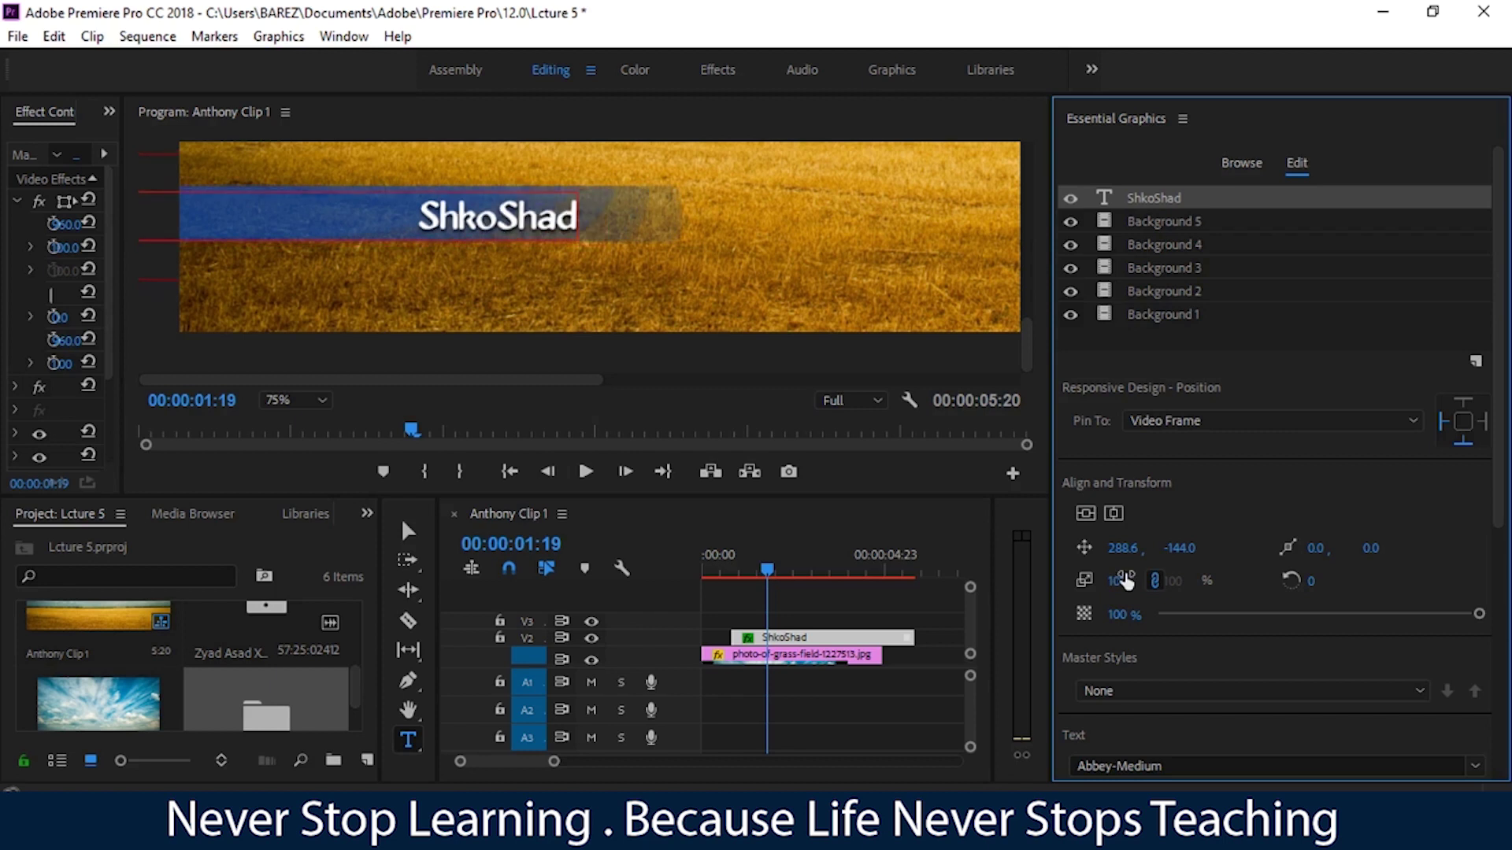
{"action": "left_click_drag", "start_coordinate": [1127, 581], "coordinate": [1125, 581]}
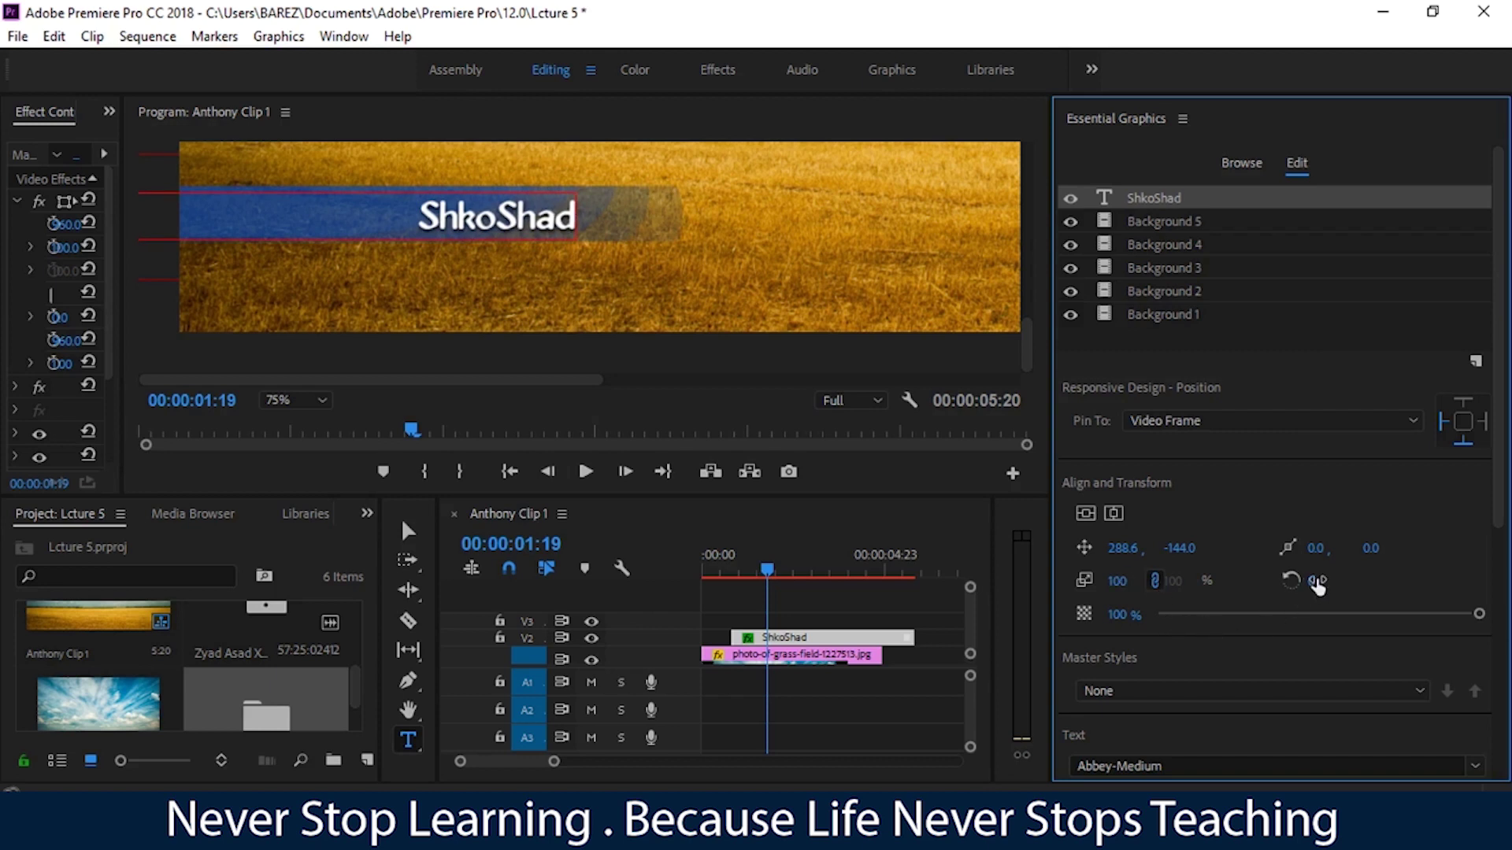
{"action": "left_click_drag", "start_coordinate": [1311, 581], "coordinate": [1338, 581]}
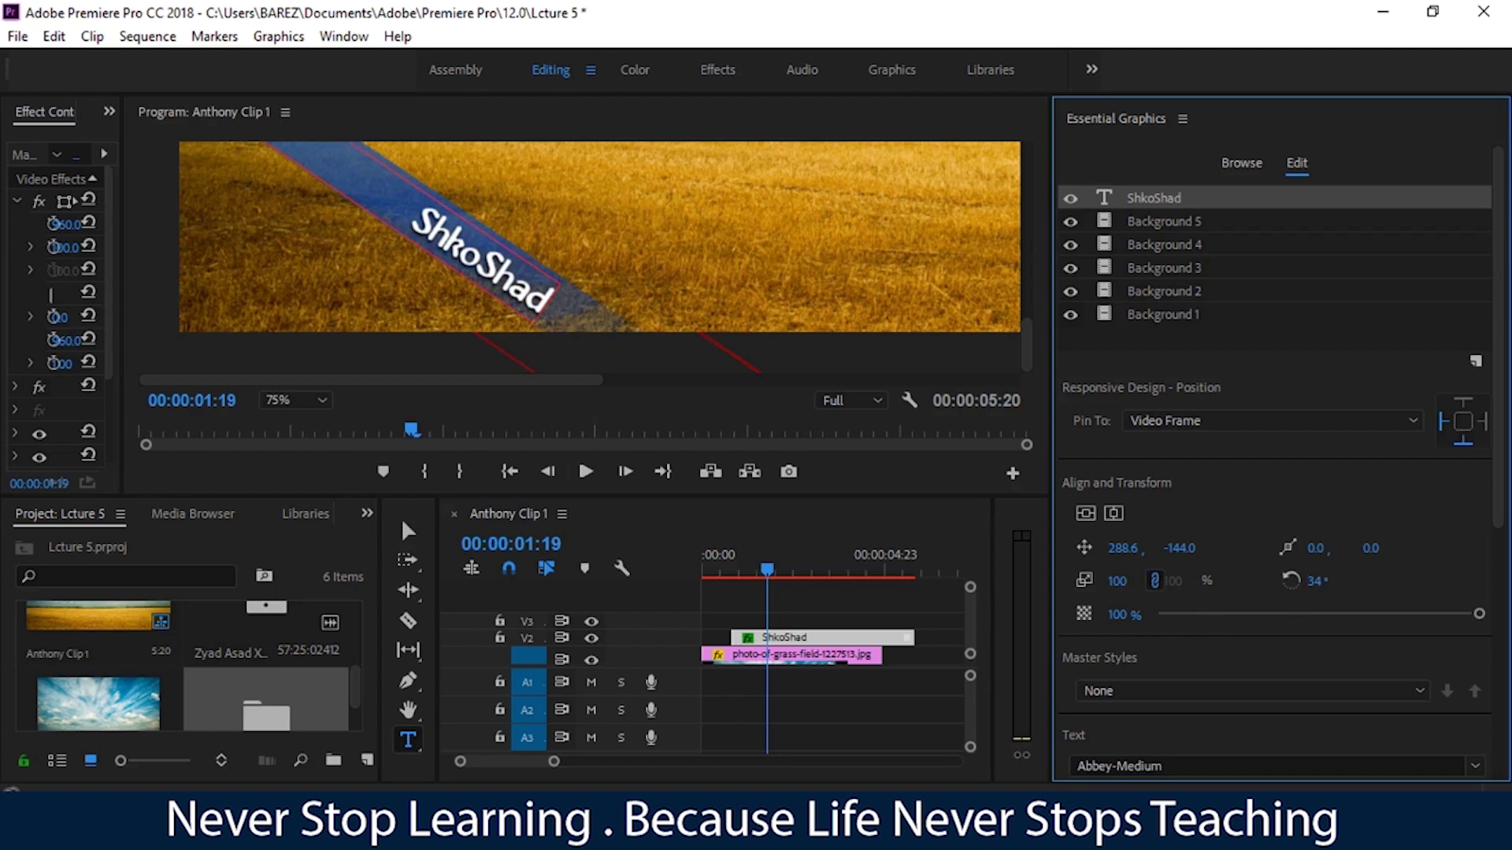
{"action": "left_click_drag", "start_coordinate": [1342, 581], "coordinate": [1315, 580]}
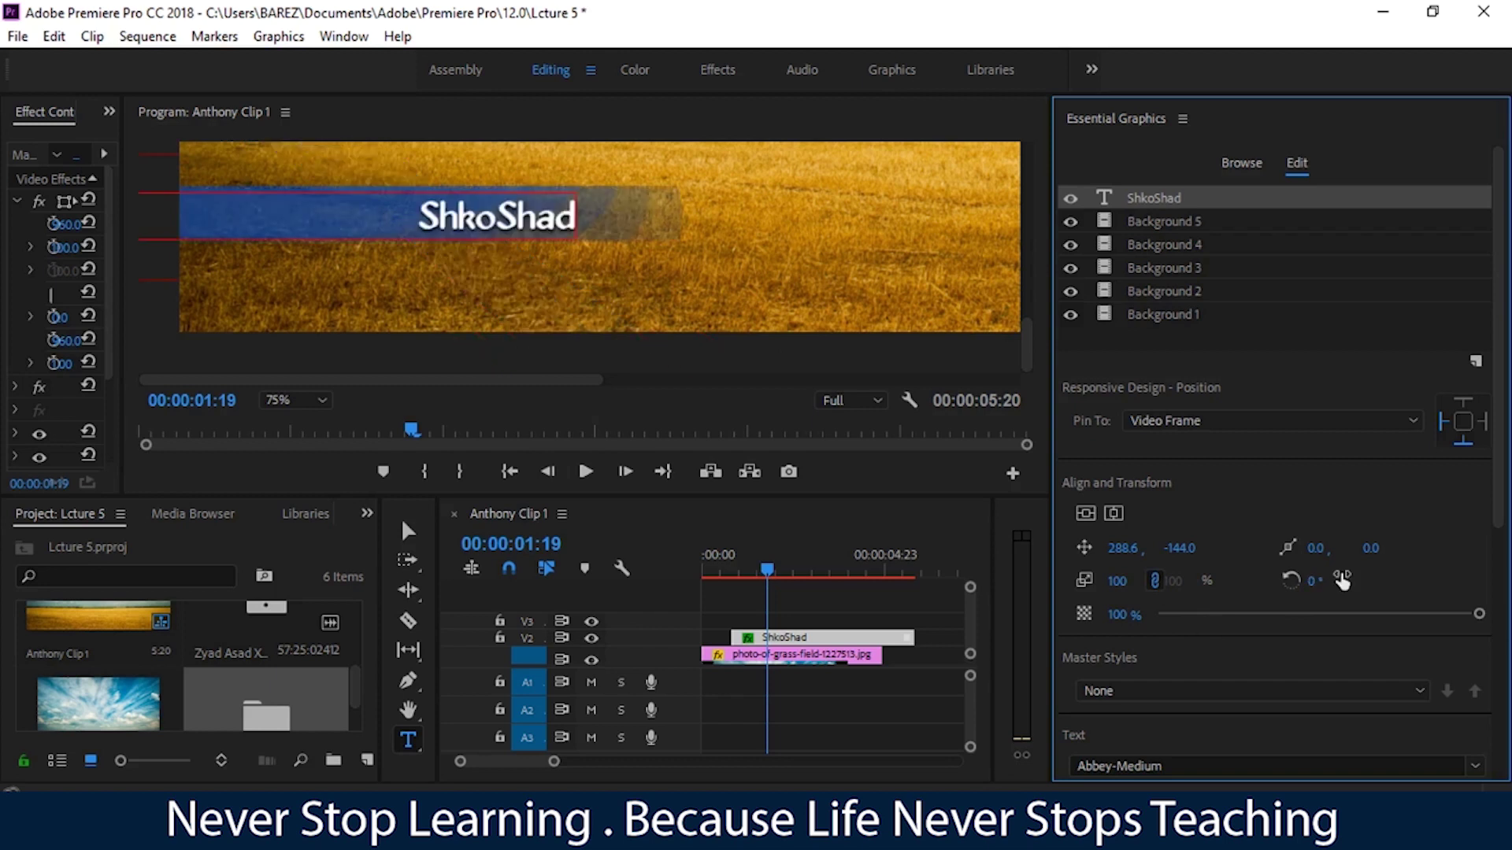
{"action": "left_click", "coordinate": [1478, 615]}
{"action": "left_click_drag", "start_coordinate": [1476, 619], "coordinate": [1121, 617]}
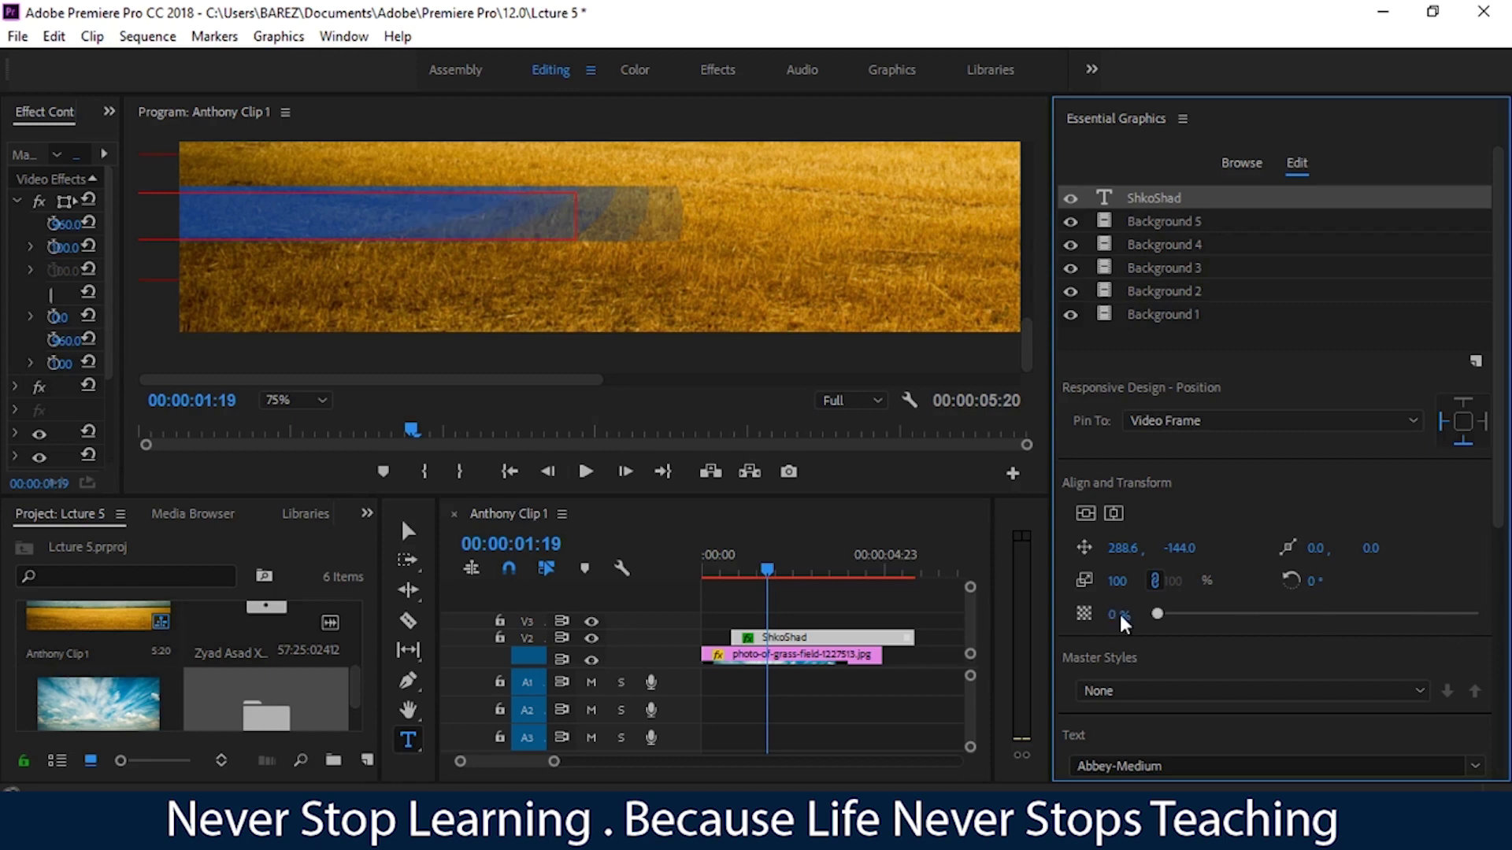
Raise the ShkoShad title's opacity to 95%, leaving the Master Styles setting at None
{"action": "left_click_drag", "start_coordinate": [1124, 625], "coordinate": [1466, 615]}
{"action": "scroll", "coordinate": [1392, 593], "scroll_direction": "down", "scroll_amount": 3}
{"action": "left_click", "coordinate": [1334, 567]}
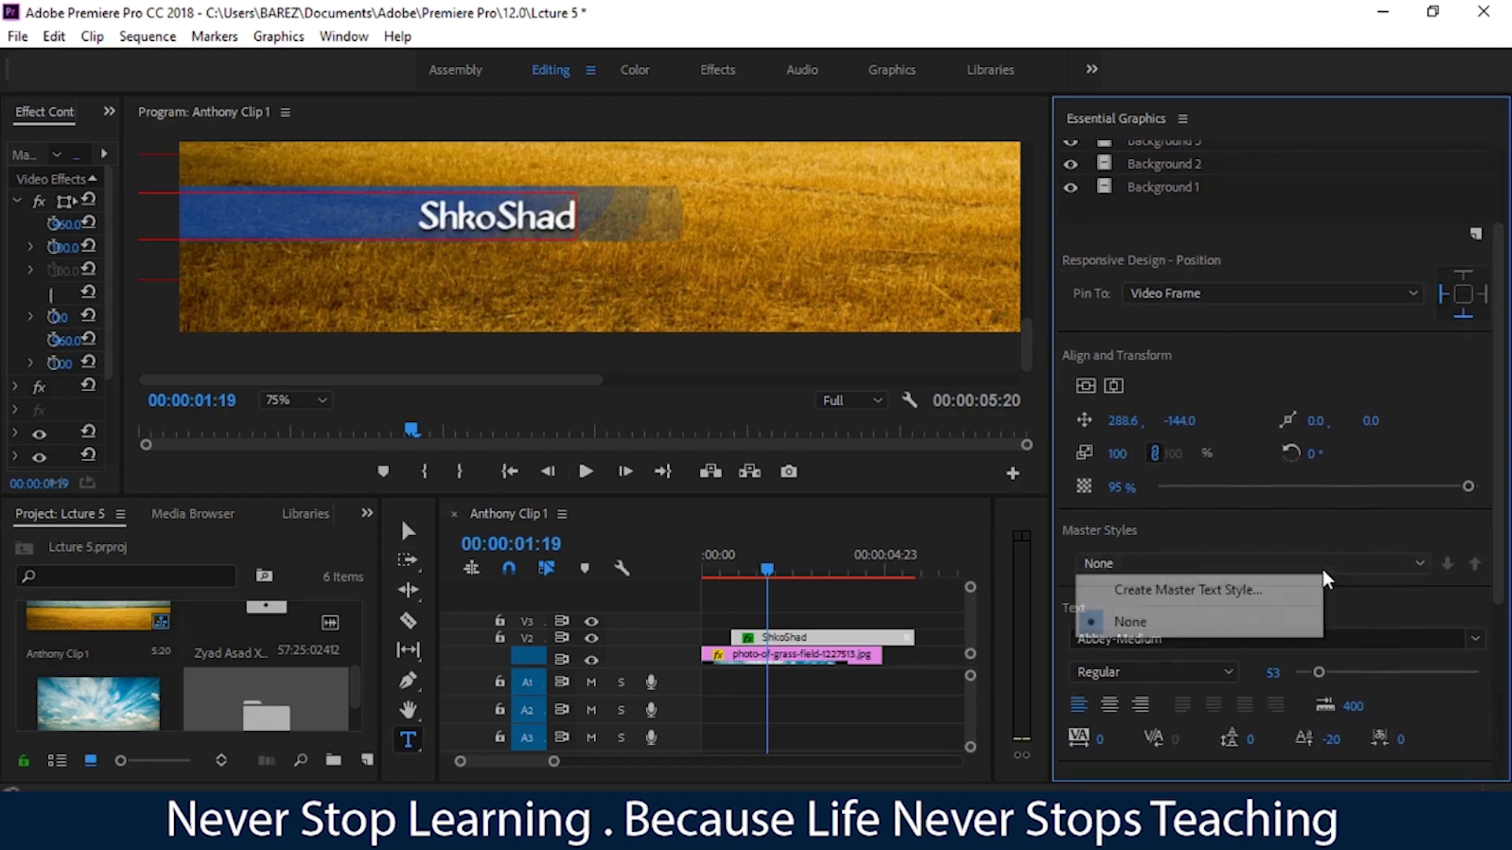
{"action": "left_click", "coordinate": [1403, 616]}
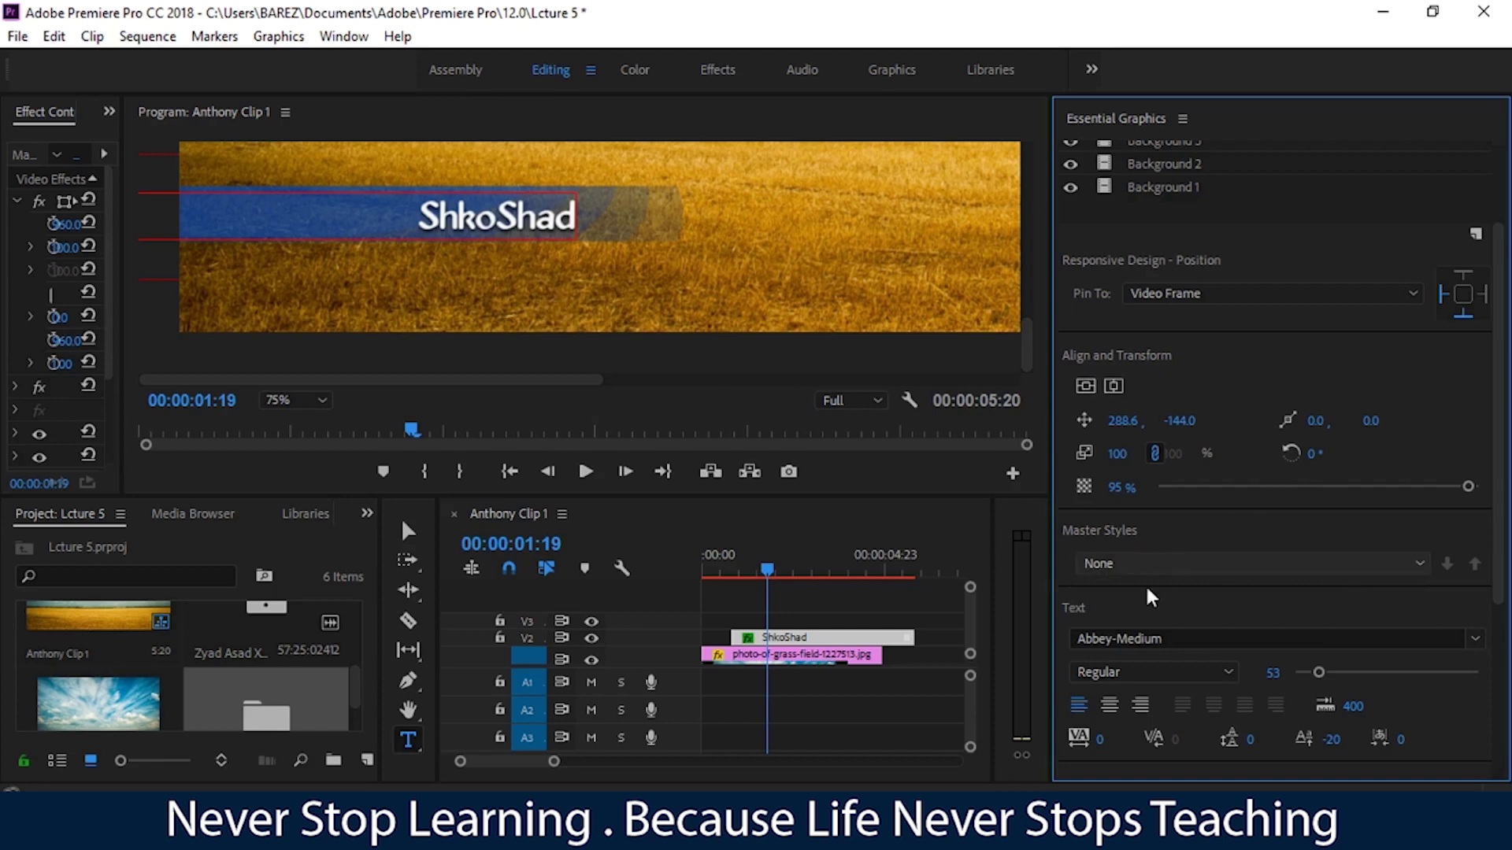
{"action": "left_click_drag", "start_coordinate": [1328, 741], "coordinate": [953, 494]}
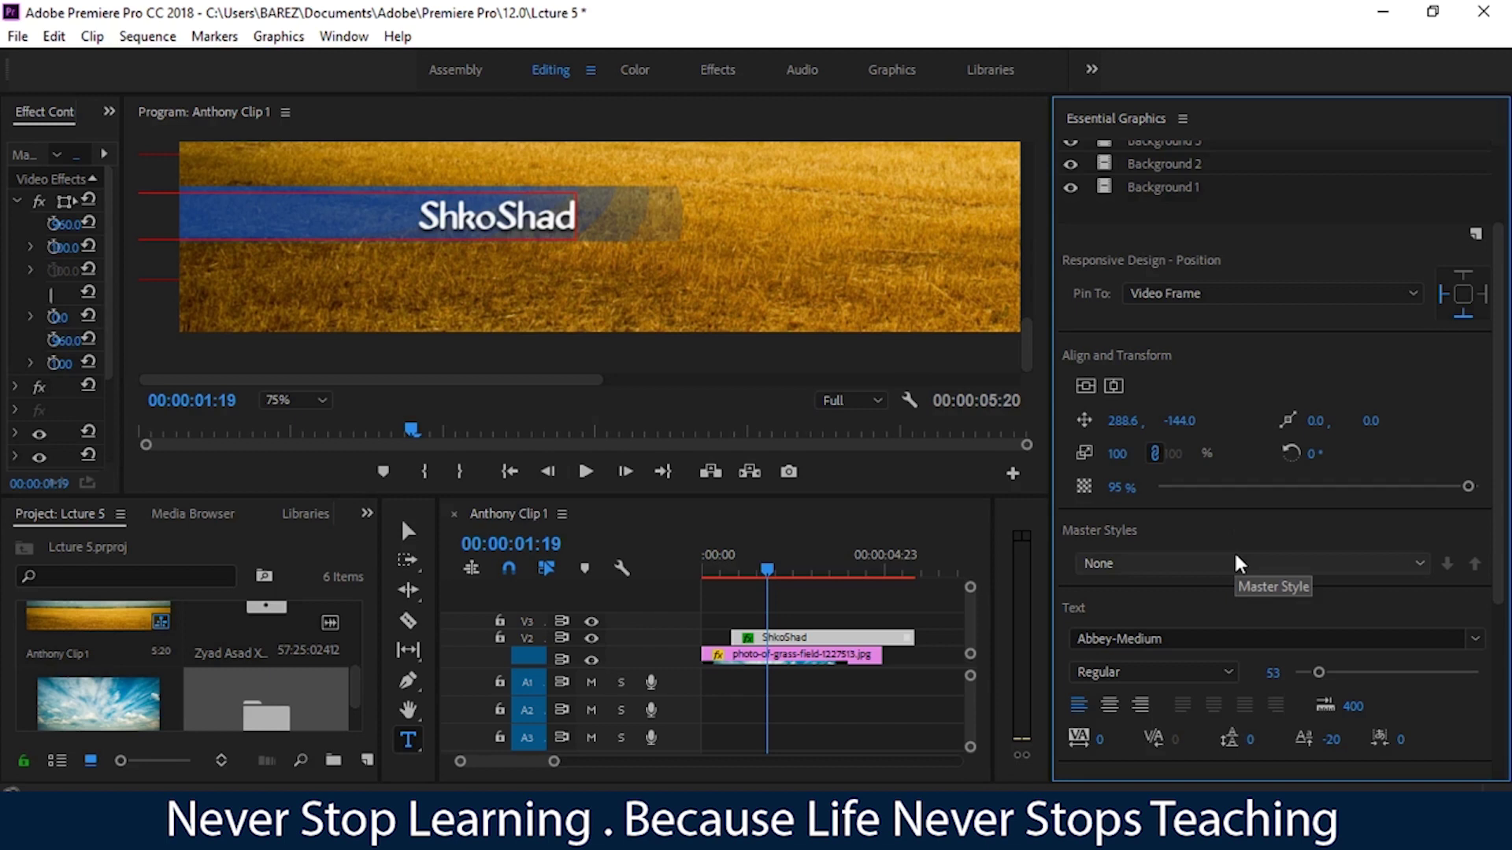
{"action": "left_click", "coordinate": [1237, 564]}
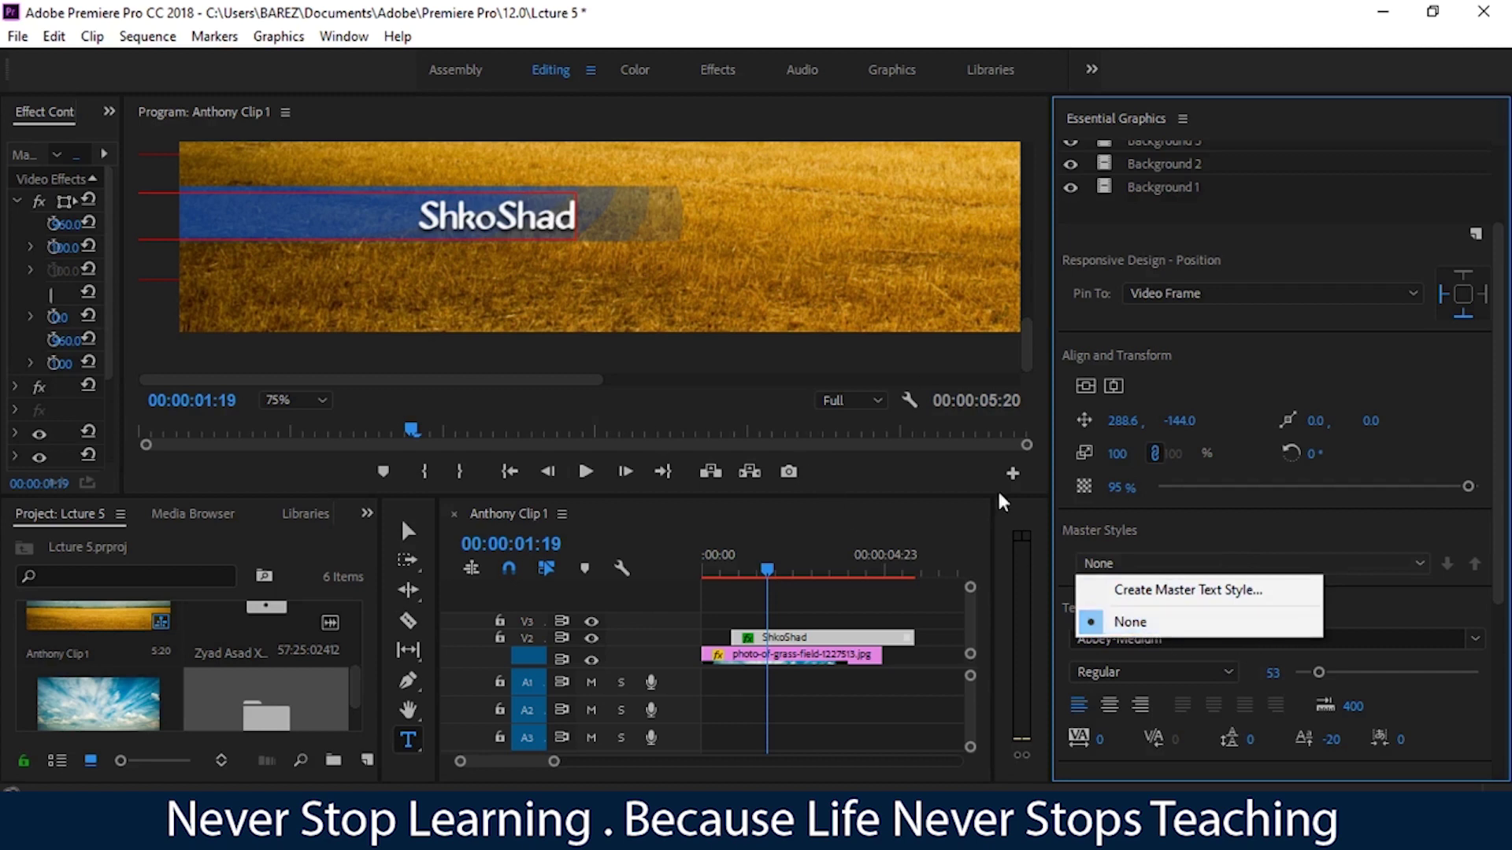
{"action": "left_click", "coordinate": [1232, 537]}
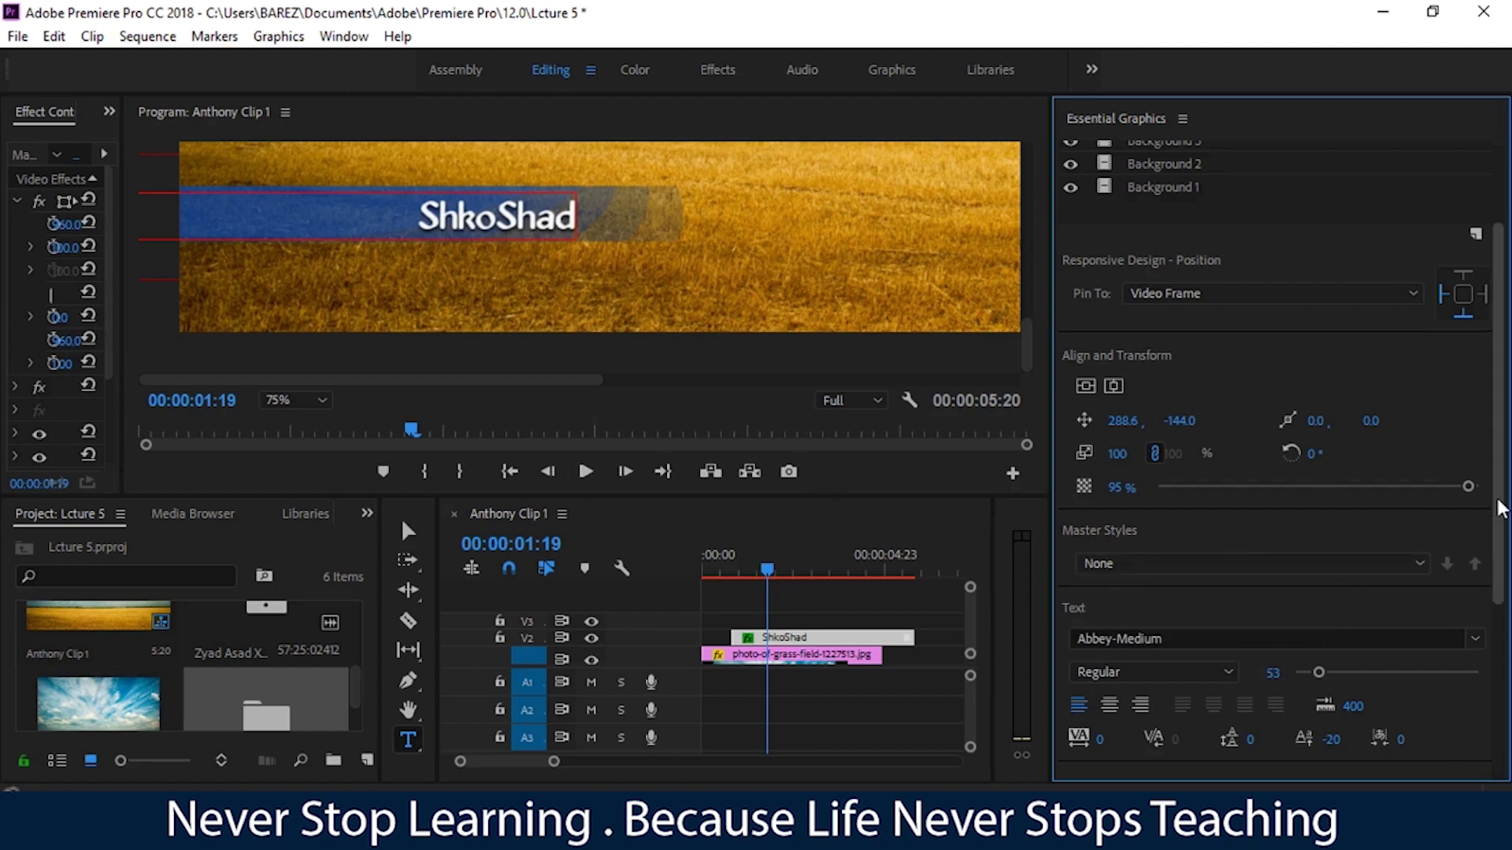
{"action": "left_click_drag", "start_coordinate": [1501, 508], "coordinate": [1498, 574]}
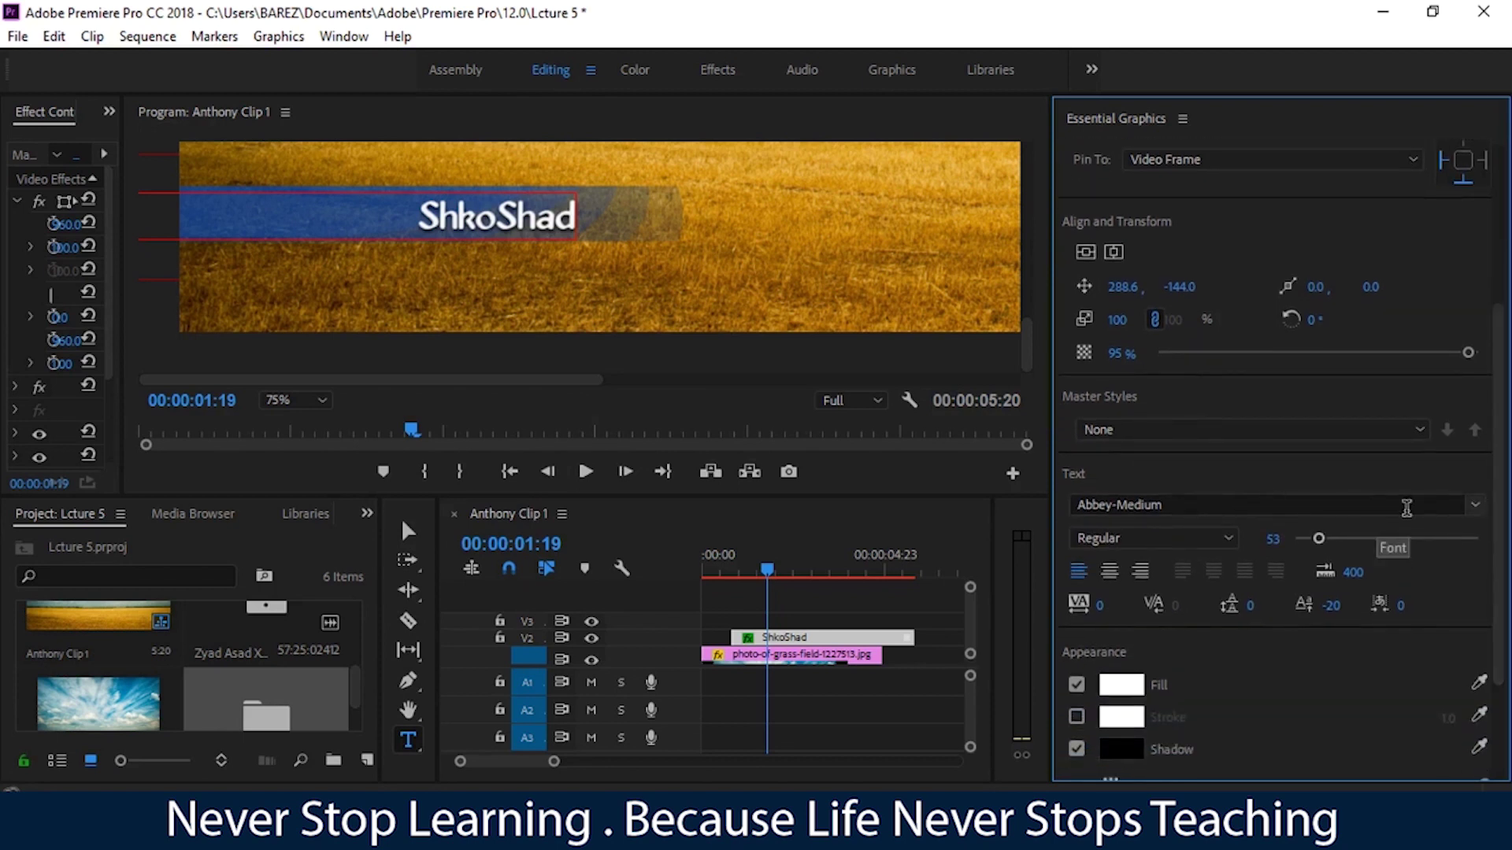
{"action": "left_click", "coordinate": [1407, 508]}
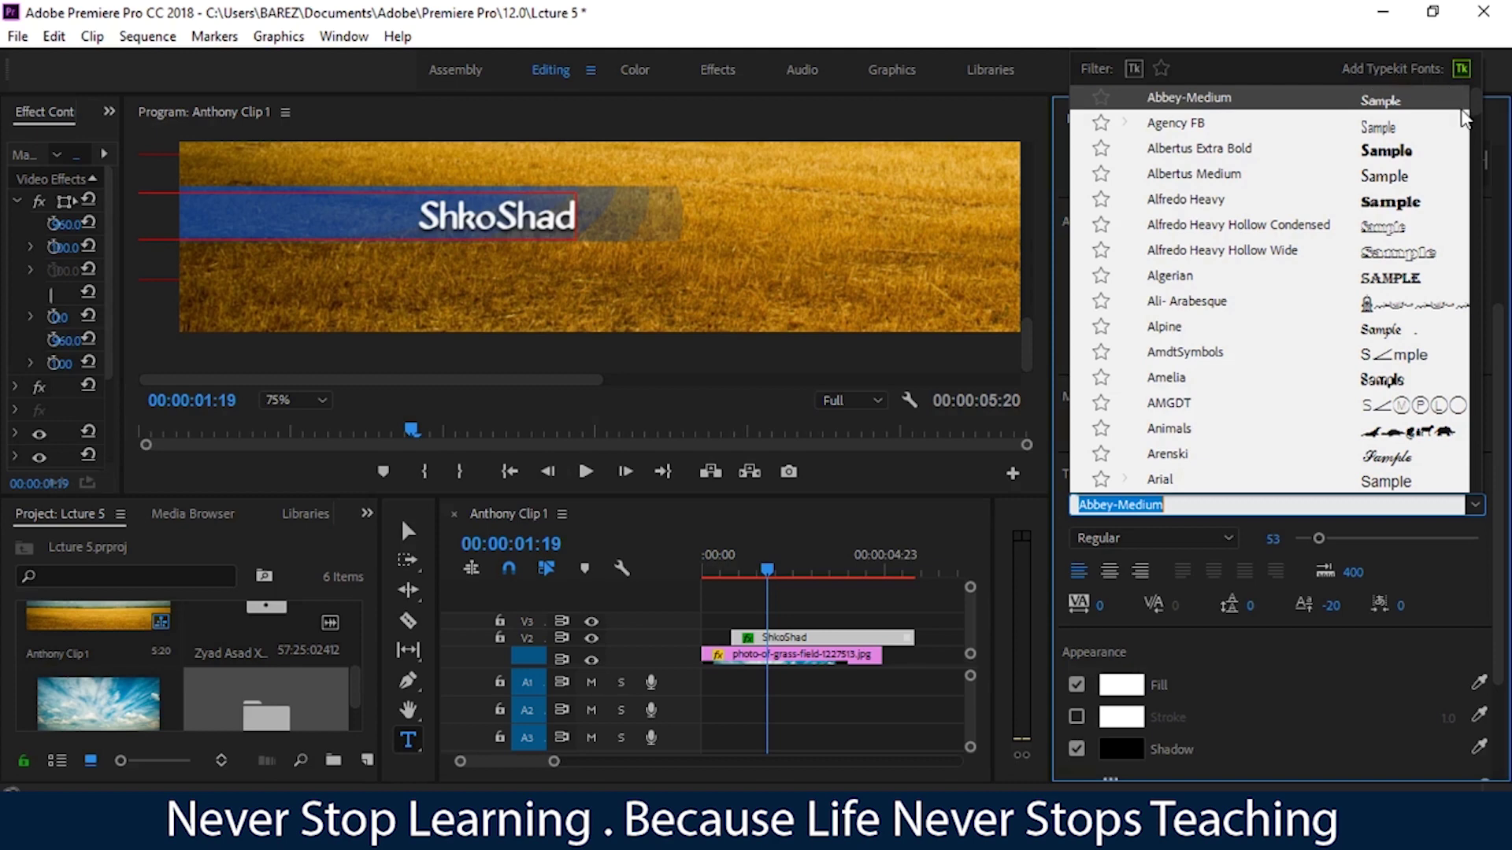
{"action": "left_click_drag", "start_coordinate": [1462, 117], "coordinate": [1462, 352]}
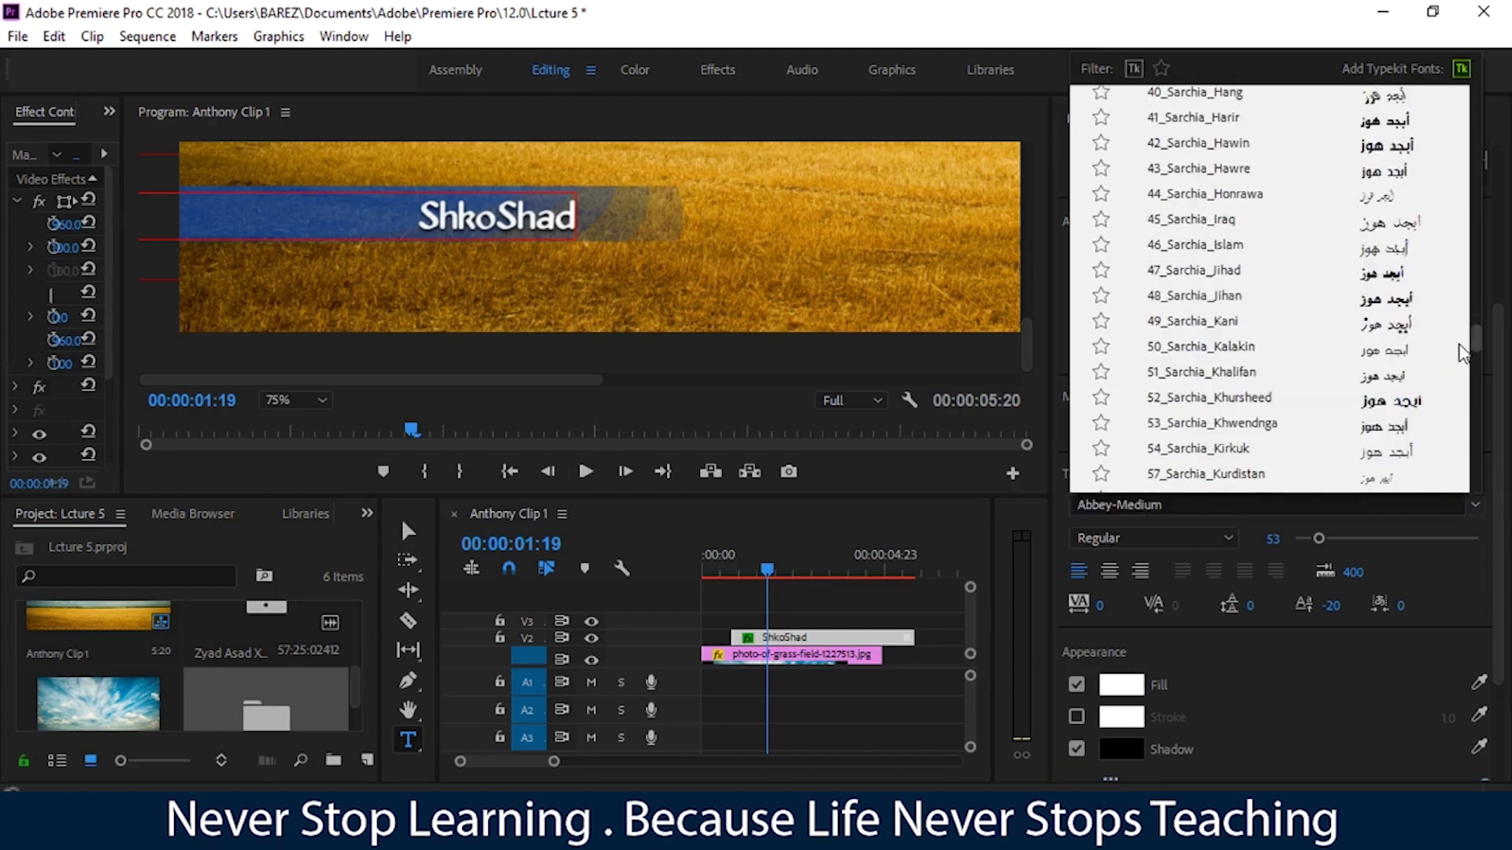
{"action": "left_click", "coordinate": [1289, 669]}
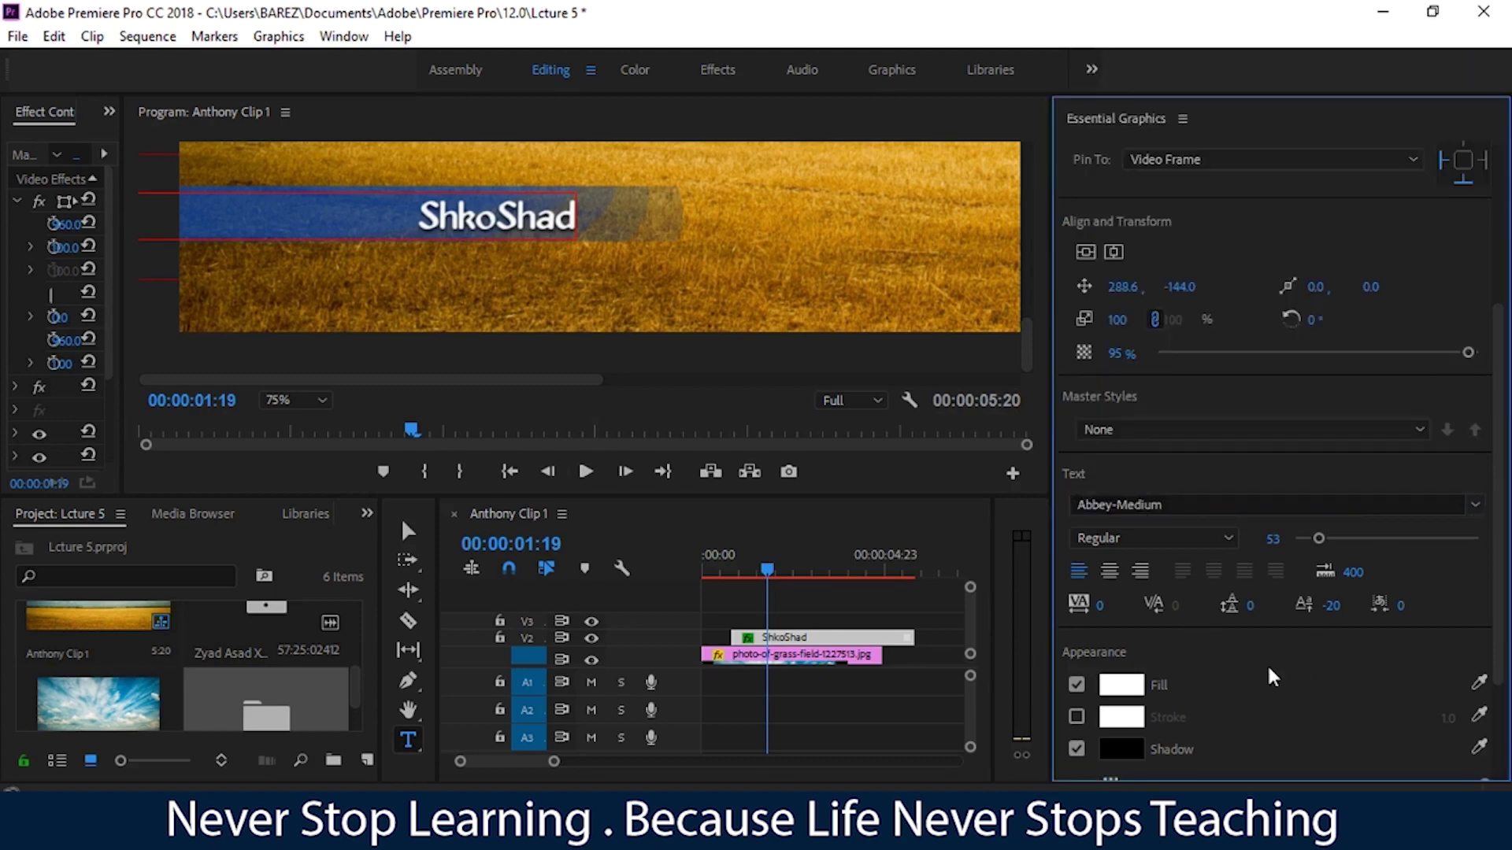
{"action": "left_click", "coordinate": [1186, 541]}
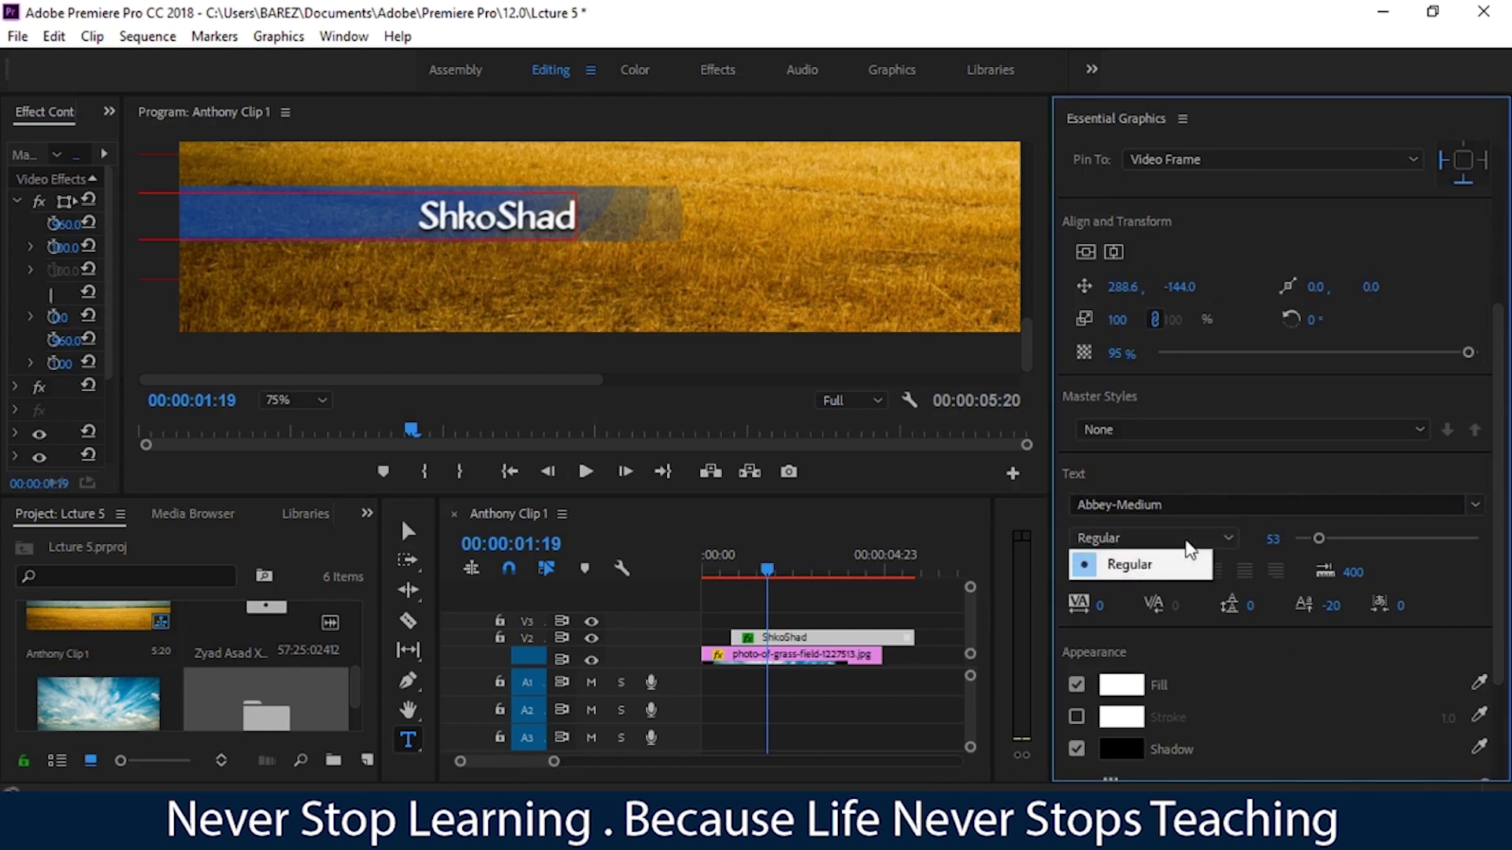
{"action": "left_click", "coordinate": [1244, 658]}
{"action": "mouse_move", "coordinate": [1320, 540]}
{"action": "left_mouse_down"}
{"action": "mouse_move", "coordinate": [1347, 552]}
{"action": "mouse_move", "coordinate": [1323, 558]}
{"action": "left_mouse_up"}
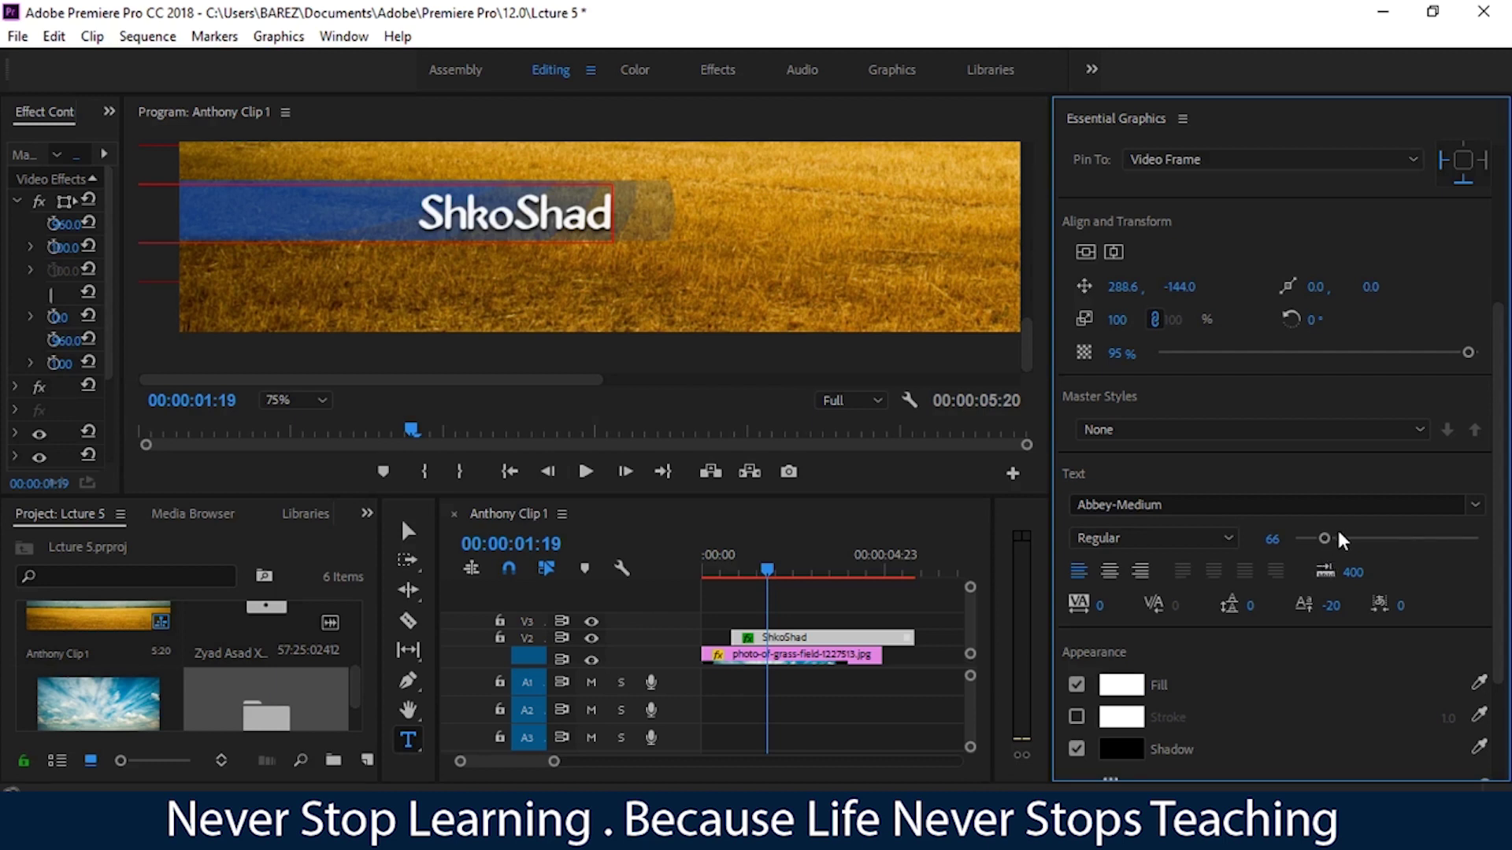
Raise the ShkoShad font size to 120, then settle it at 70
{"action": "left_click_drag", "start_coordinate": [1325, 539], "coordinate": [1349, 539]}
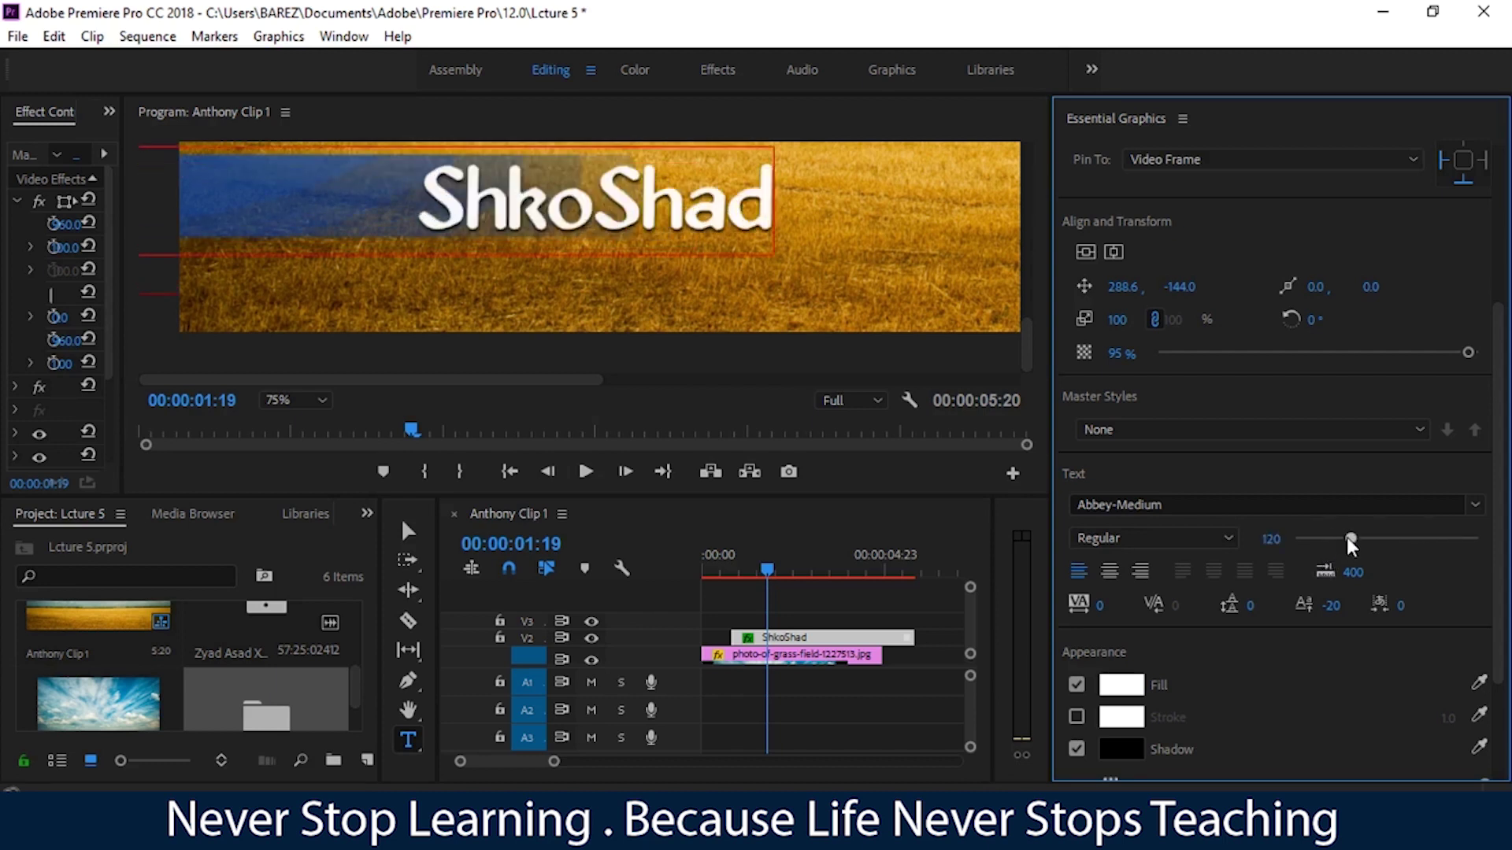
{"action": "left_click_drag", "start_coordinate": [1348, 539], "coordinate": [1326, 541]}
{"action": "scroll", "coordinate": [1480, 536], "scroll_direction": "down", "scroll_amount": 2}
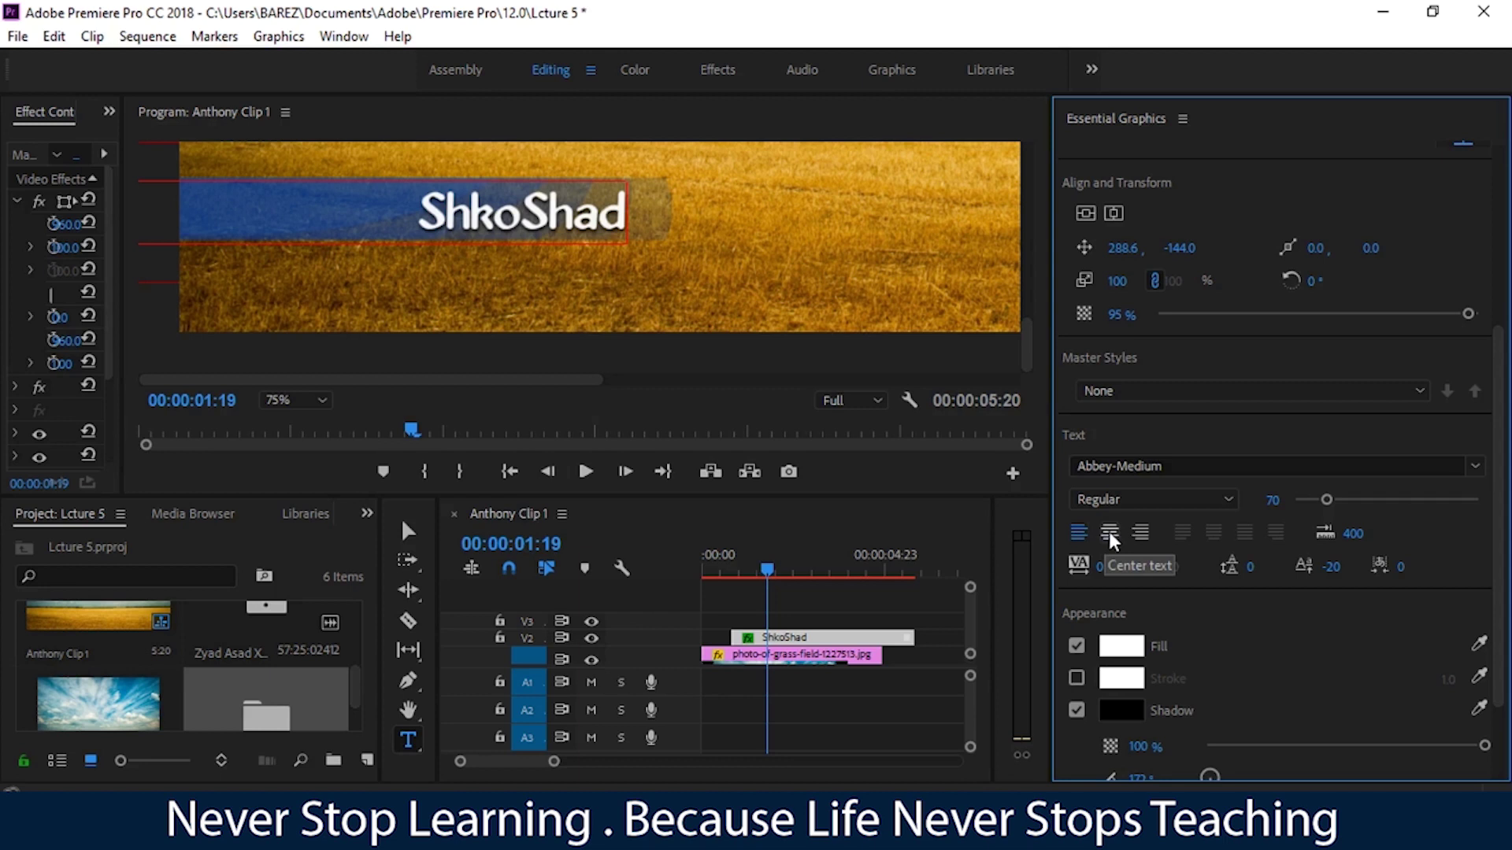
{"action": "left_click", "coordinate": [292, 400]}
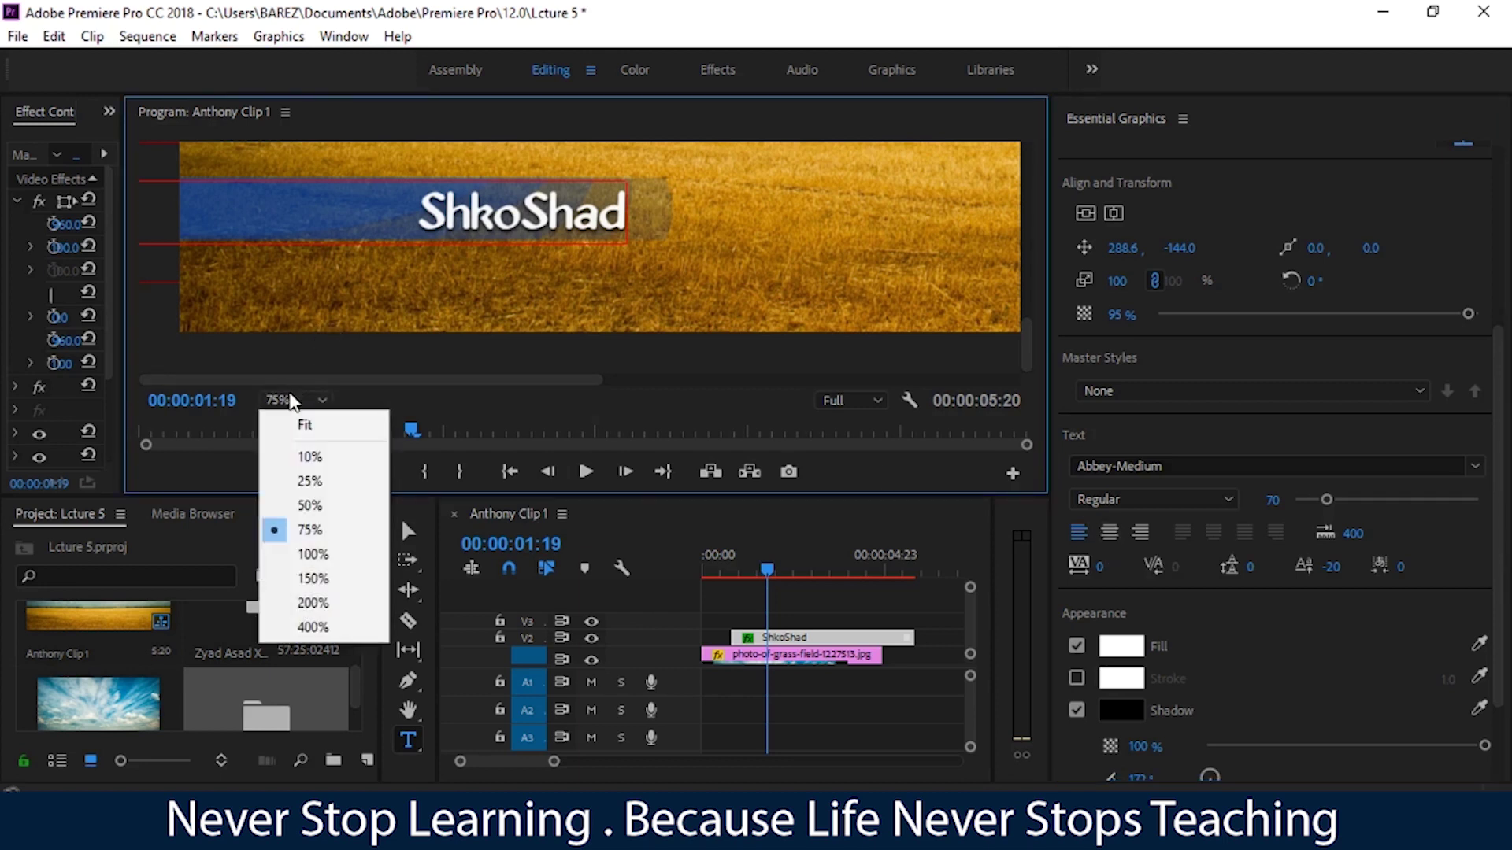
With the preview set to Fit, centre-align the ShkoShad text, undoing a trial right alignment
{"action": "left_click", "coordinate": [304, 426]}
{"action": "left_click", "coordinate": [1103, 541]}
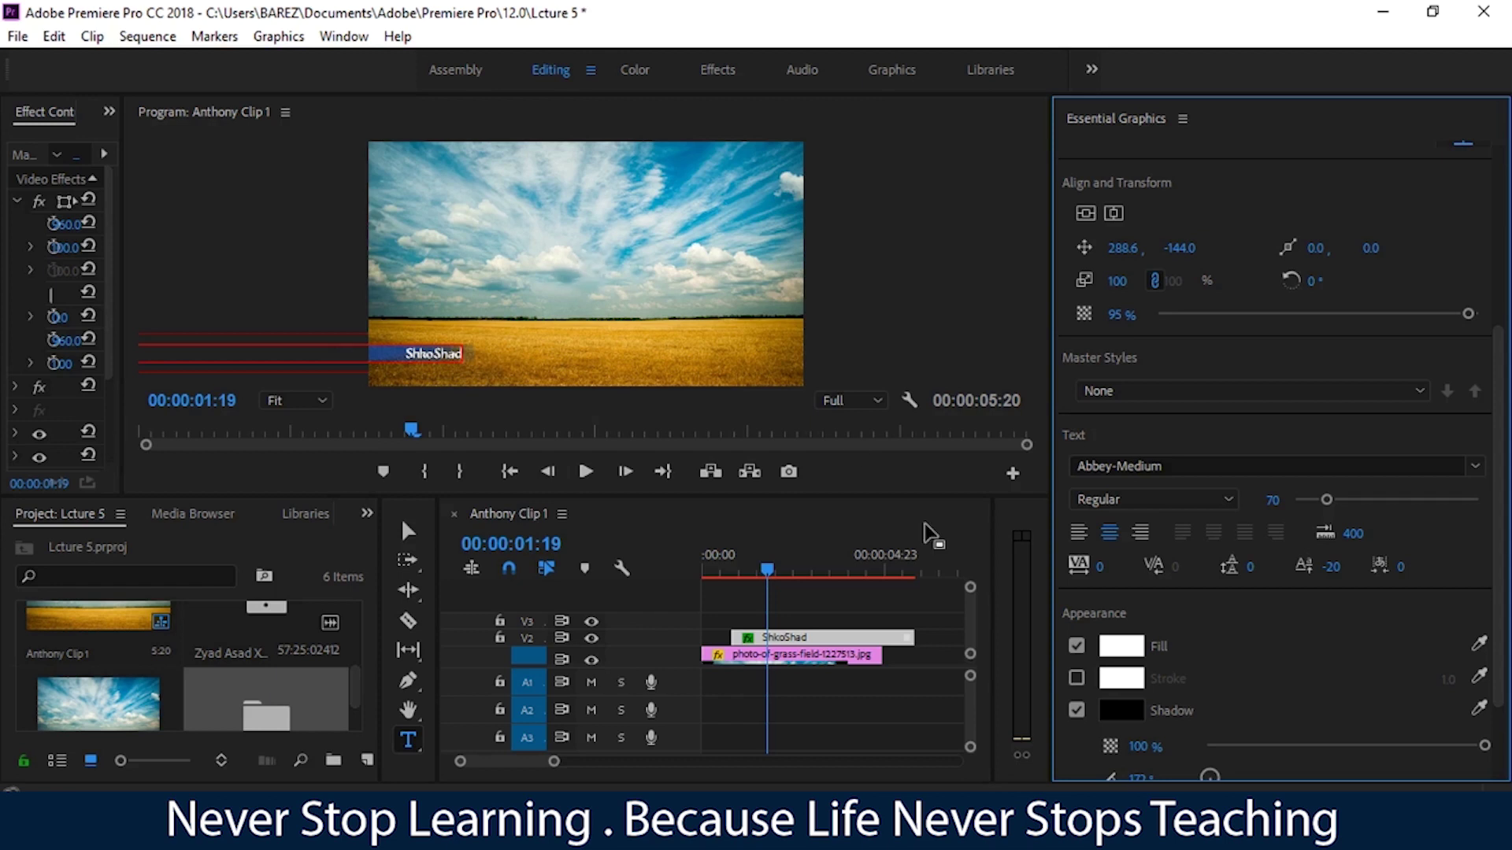
{"action": "left_click", "coordinate": [1141, 532]}
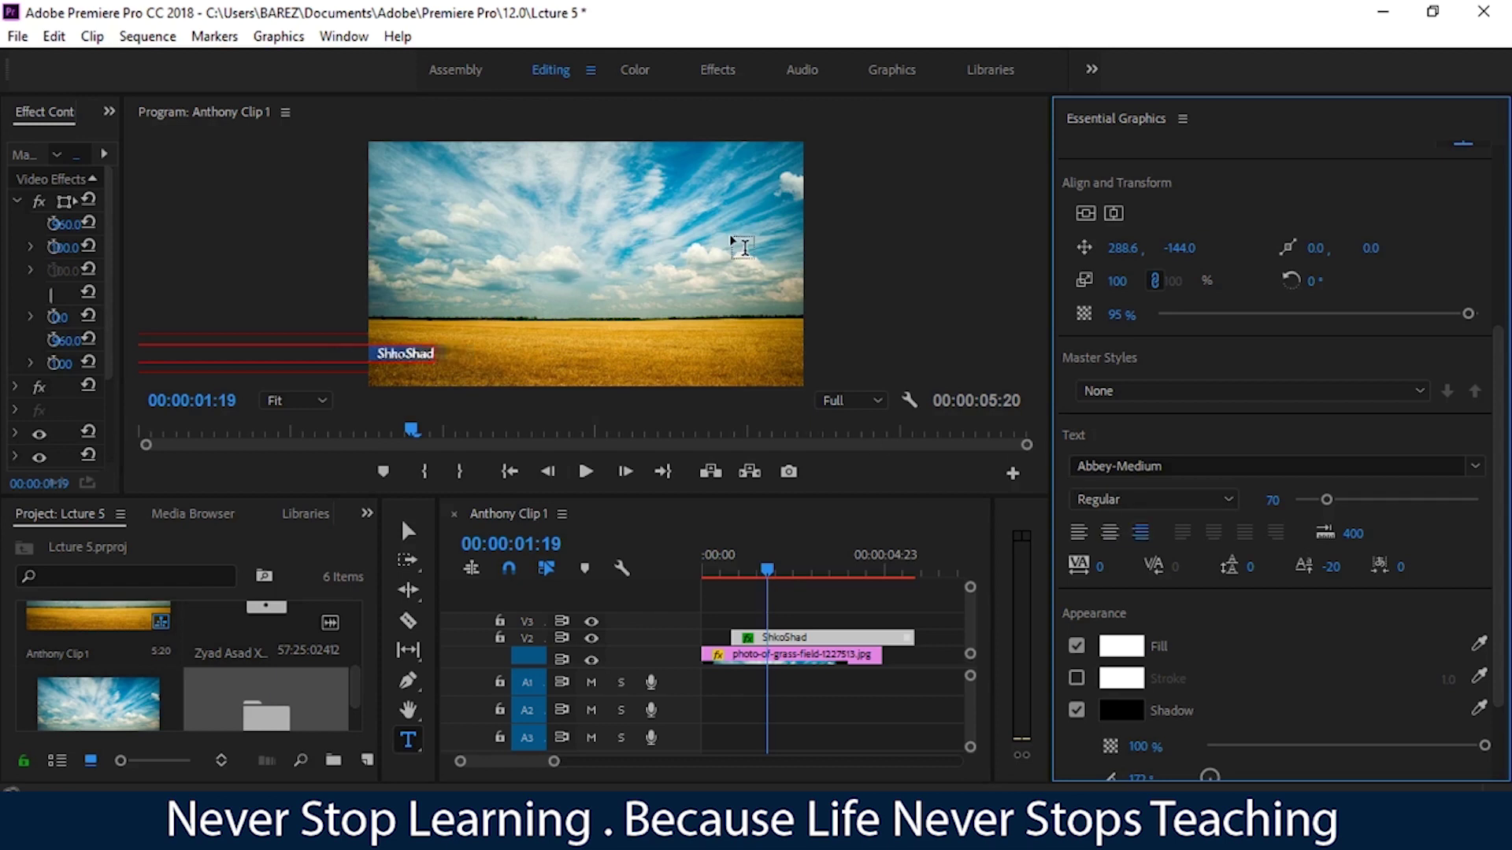
{"action": "key", "text": "ctrl+z"}
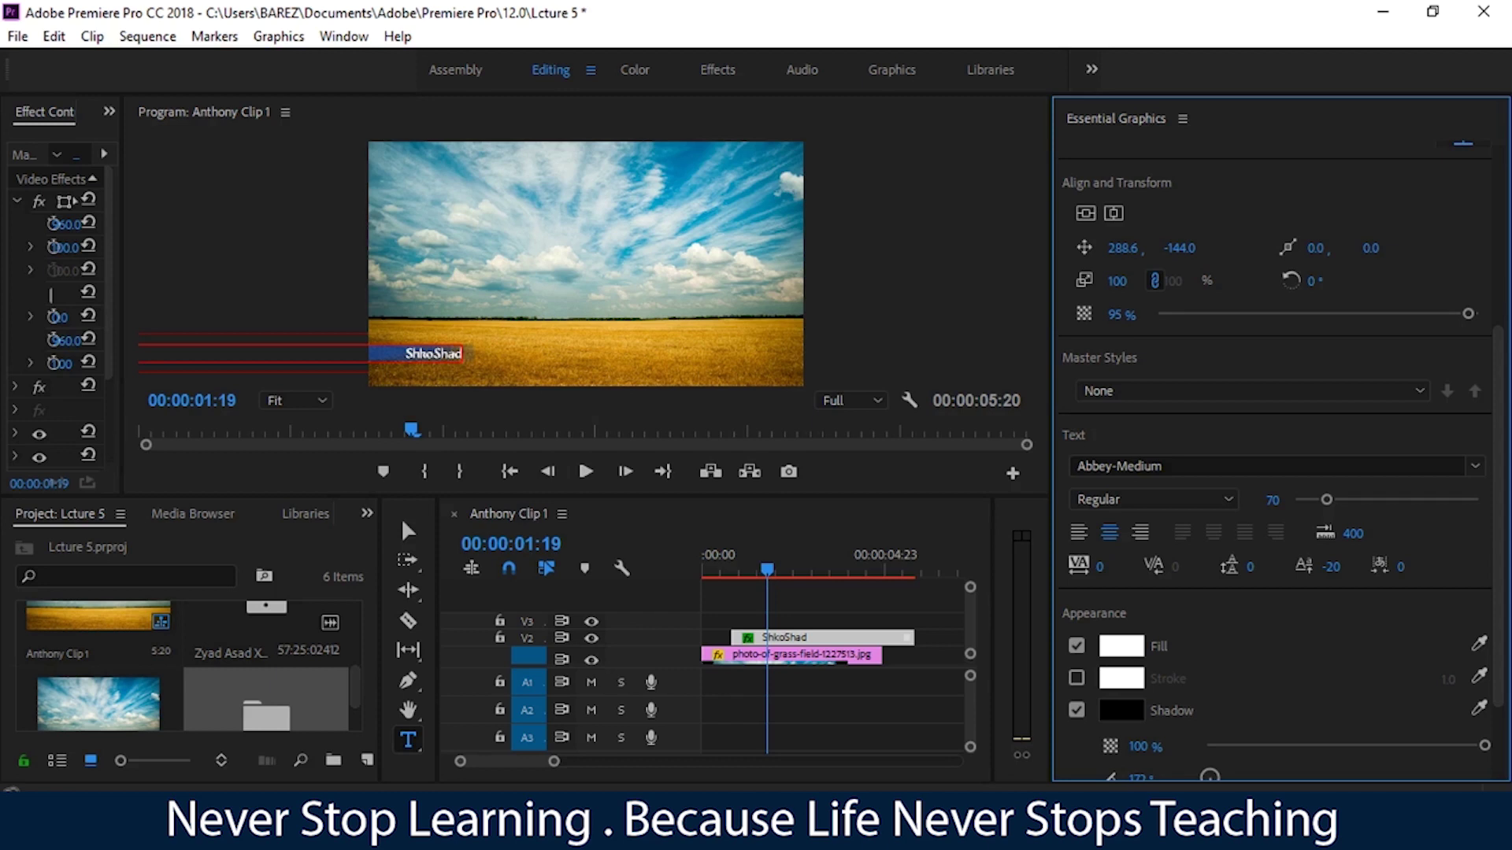
Widen the title's tracking to 183 and return the preview to 75% zoom
{"action": "left_click_drag", "start_coordinate": [1101, 566], "coordinate": [1126, 566]}
{"action": "left_click_drag", "start_coordinate": [1100, 566], "coordinate": [1134, 567]}
{"action": "left_click", "coordinate": [287, 400]}
{"action": "left_click", "coordinate": [311, 529]}
{"action": "left_click_drag", "start_coordinate": [1028, 253], "coordinate": [1029, 342]}
{"action": "left_click_drag", "start_coordinate": [792, 379], "coordinate": [546, 400]}
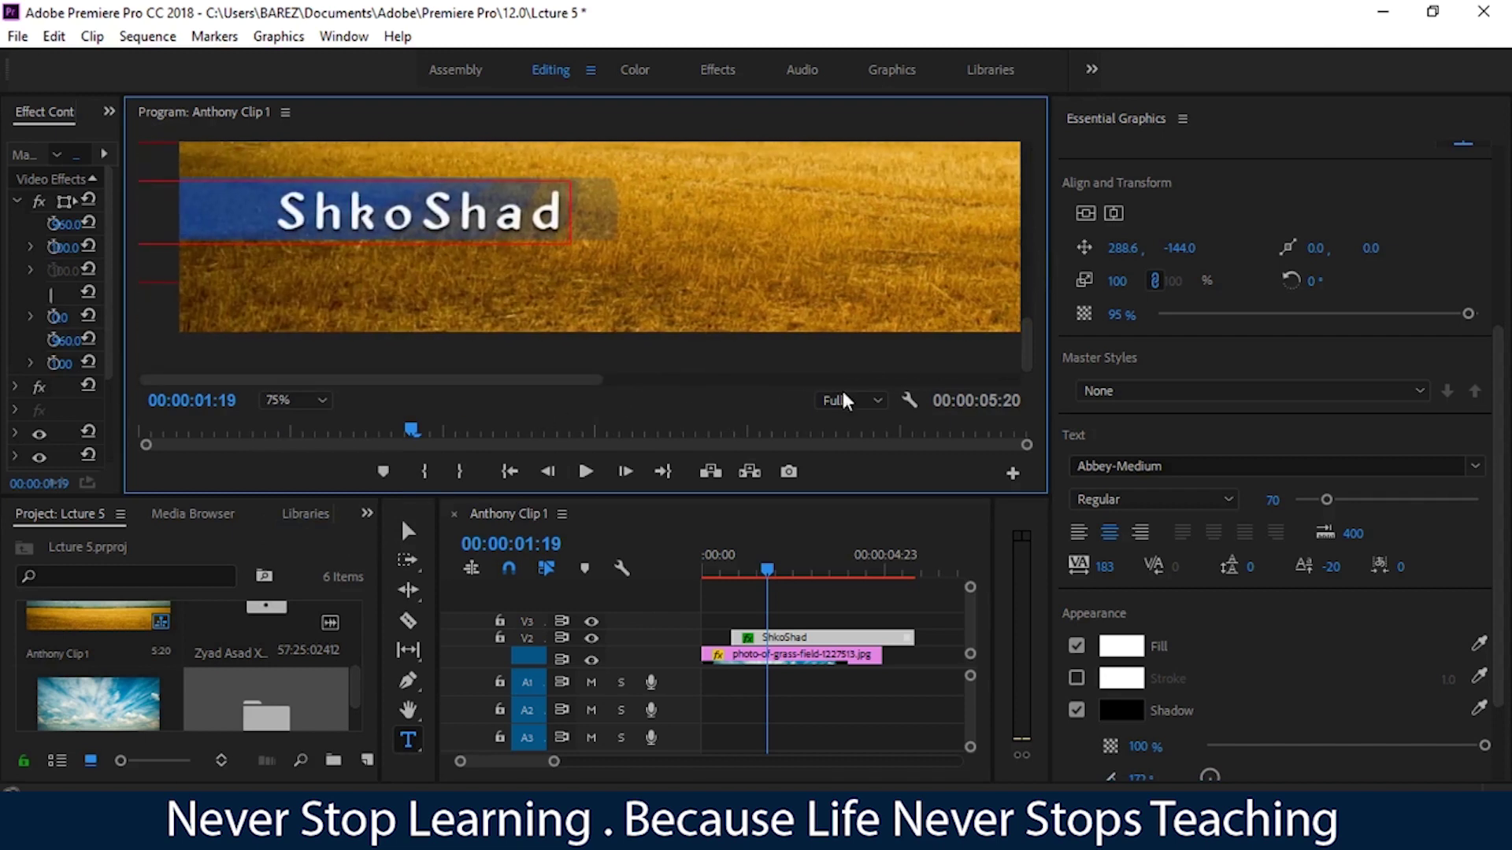
Set the title's tracking to 185 and add a second line reading Slaw beneath ShkoShad
{"action": "mouse_move", "coordinate": [1102, 563]}
{"action": "left_mouse_down"}
{"action": "mouse_move", "coordinate": [1087, 566]}
{"action": "mouse_move", "coordinate": [1134, 566]}
{"action": "left_mouse_up"}
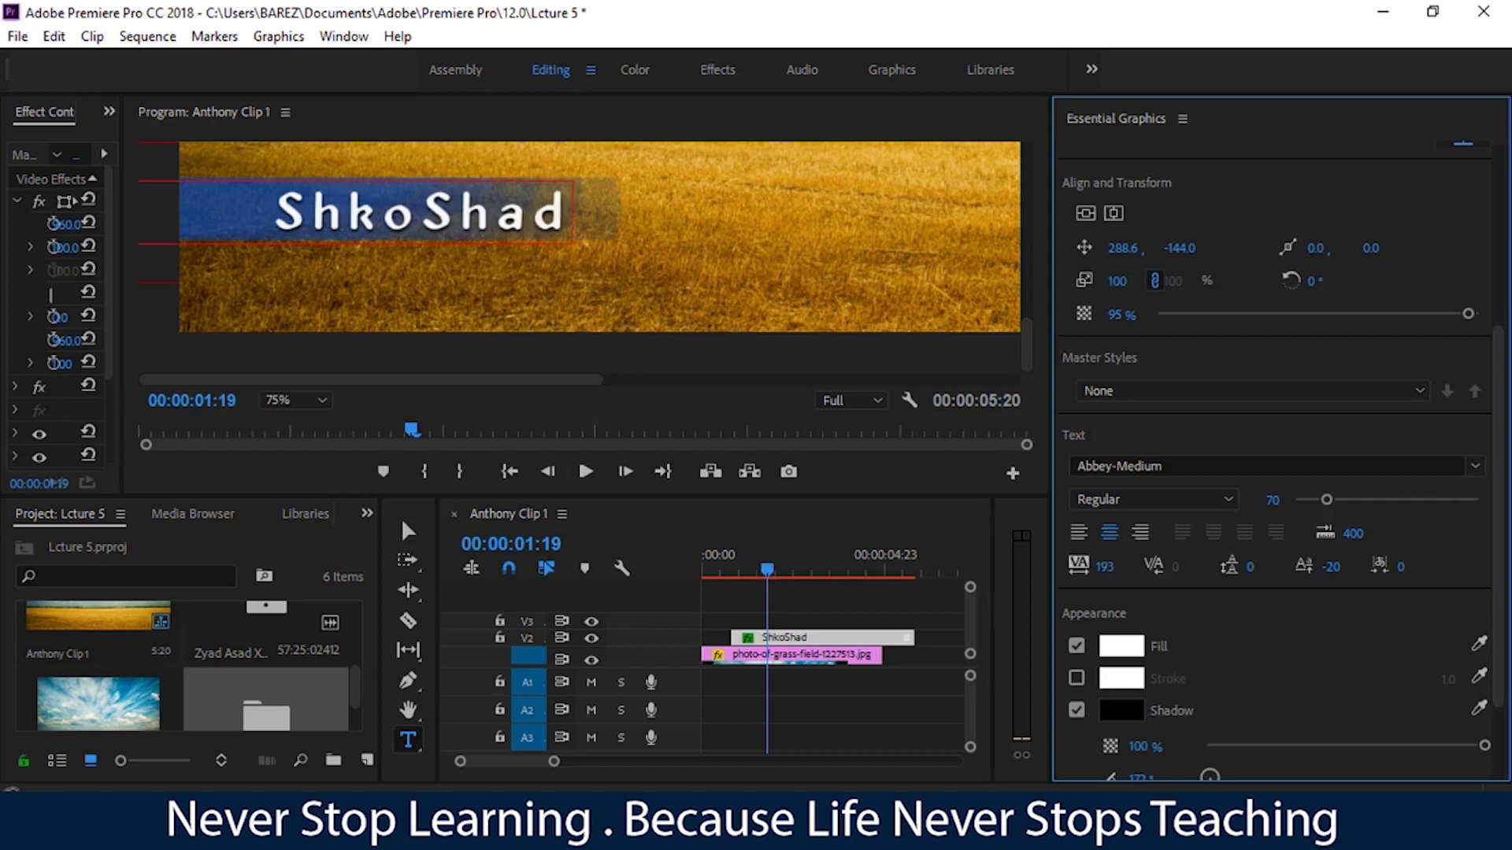
{"action": "left_click_drag", "start_coordinate": [1102, 566], "coordinate": [1096, 566]}
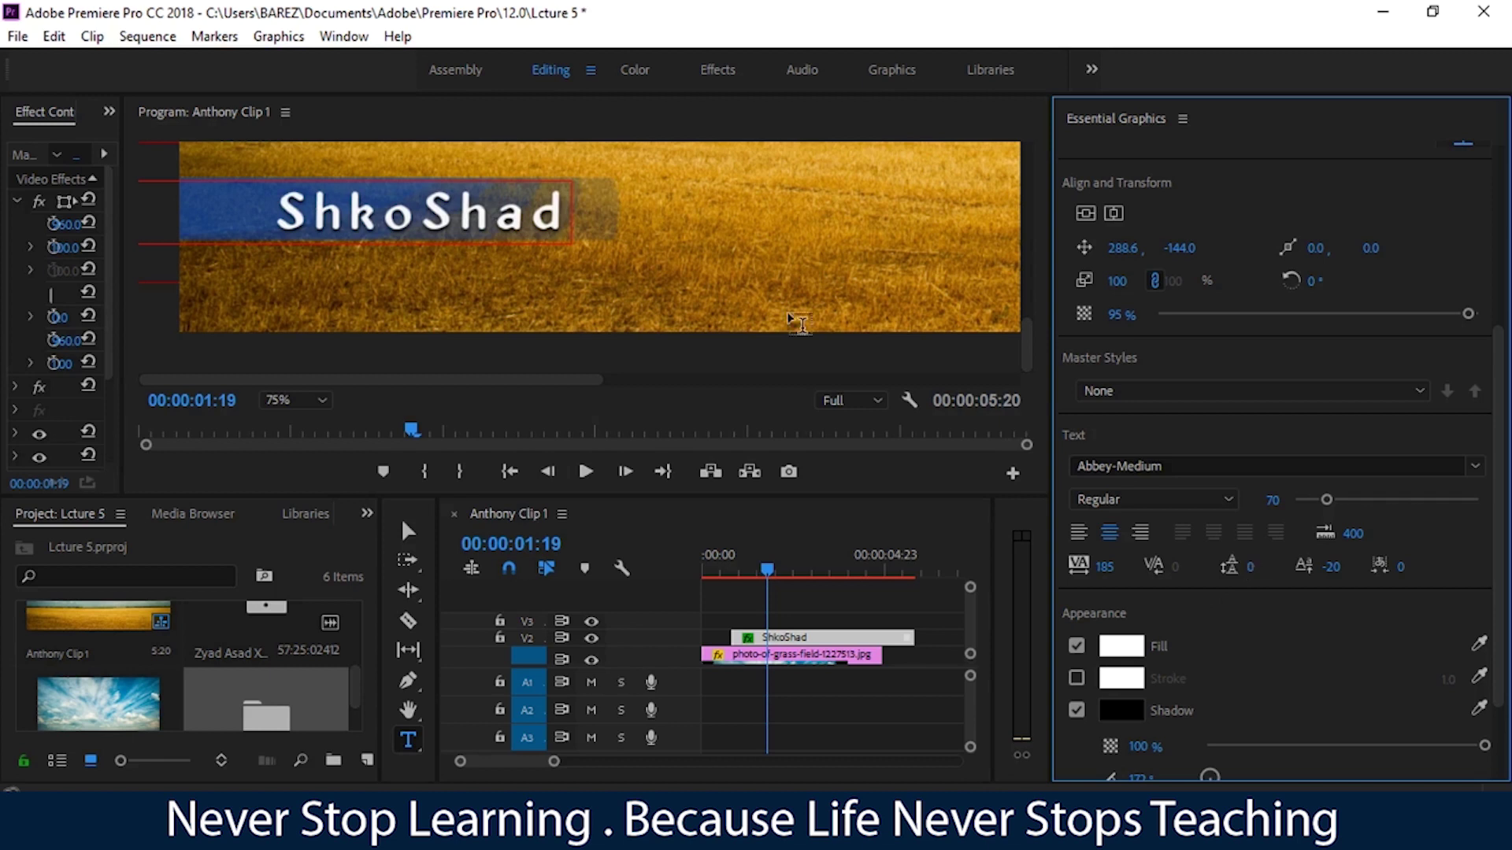
{"action": "left_click", "coordinate": [552, 206]}
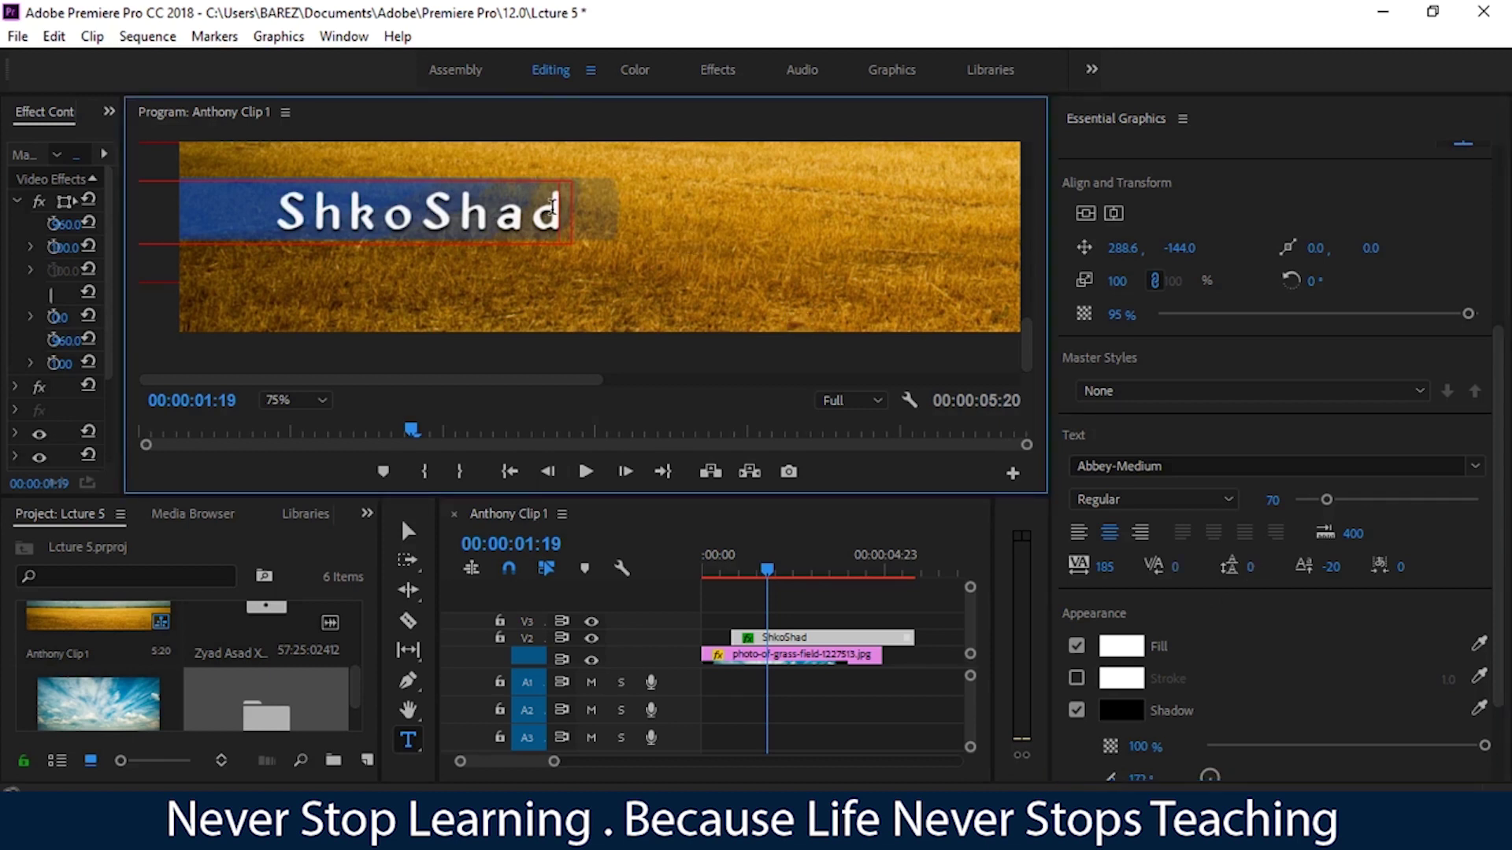
{"action": "key", "text": "Return"}
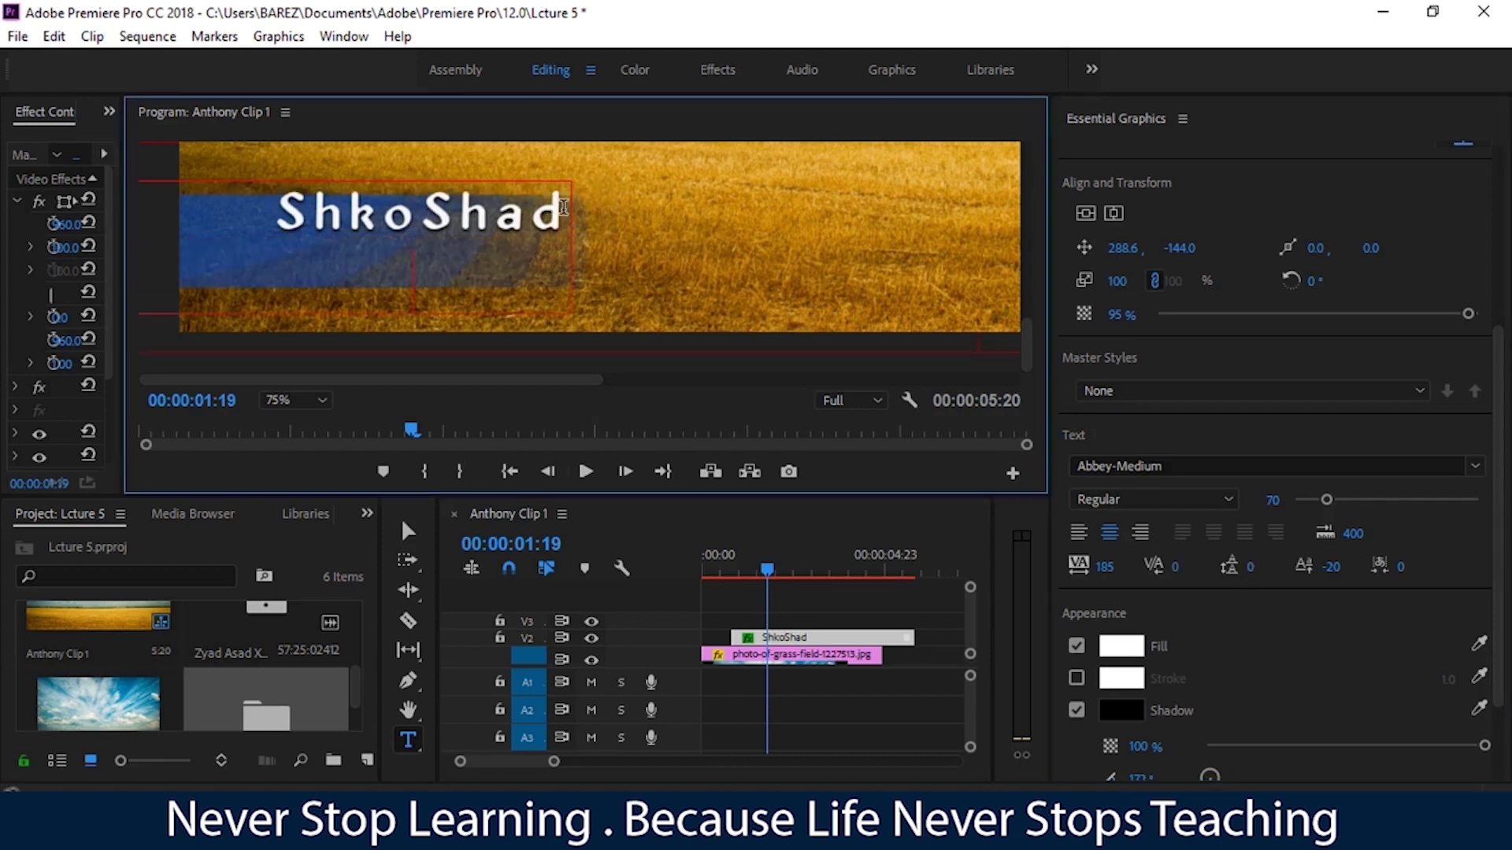
{"action": "type", "text": "Sla"}
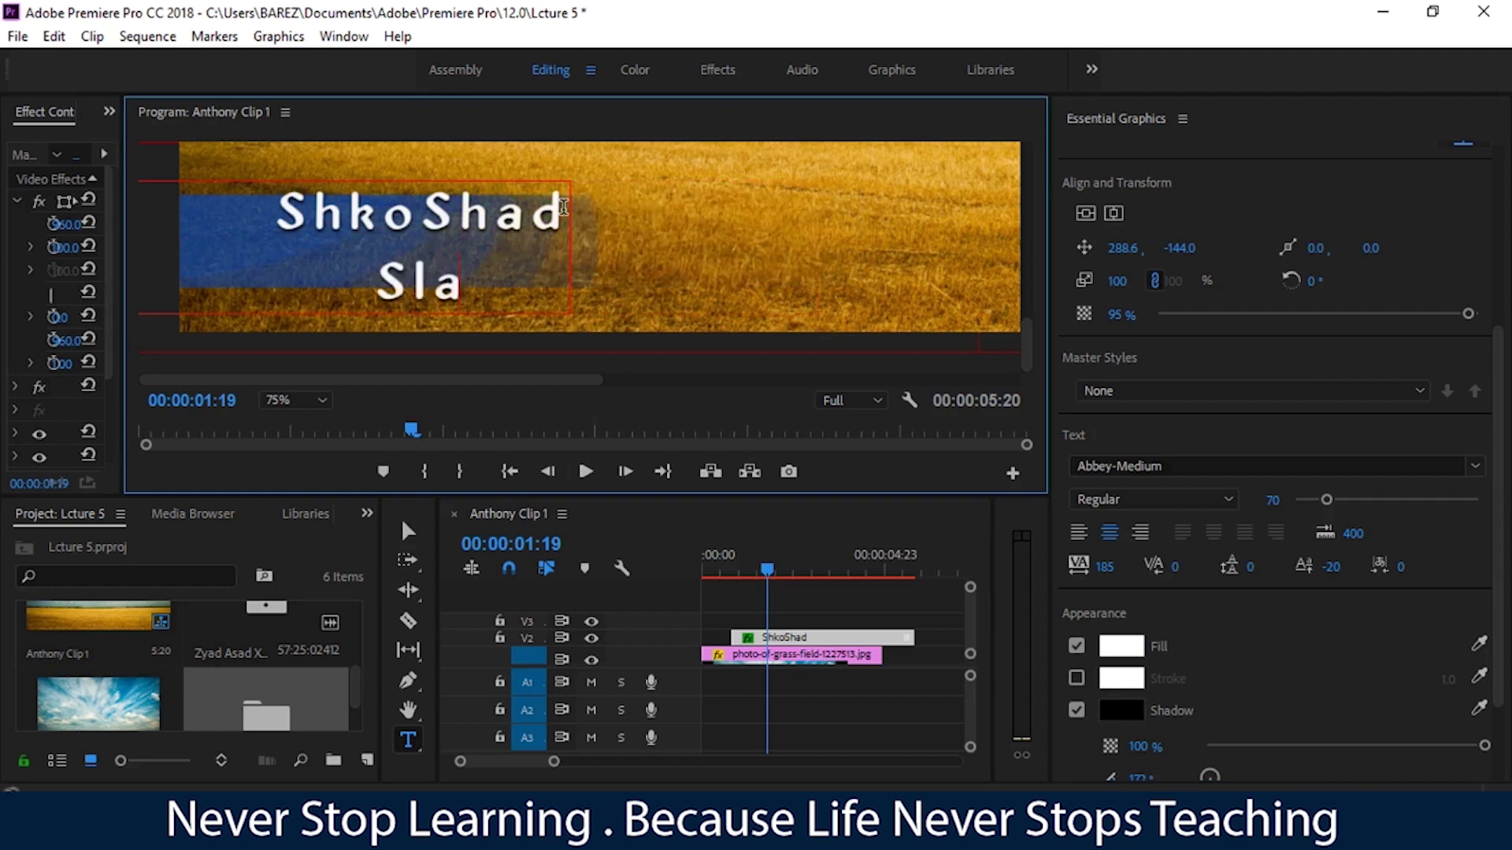
{"action": "type", "text": "w"}
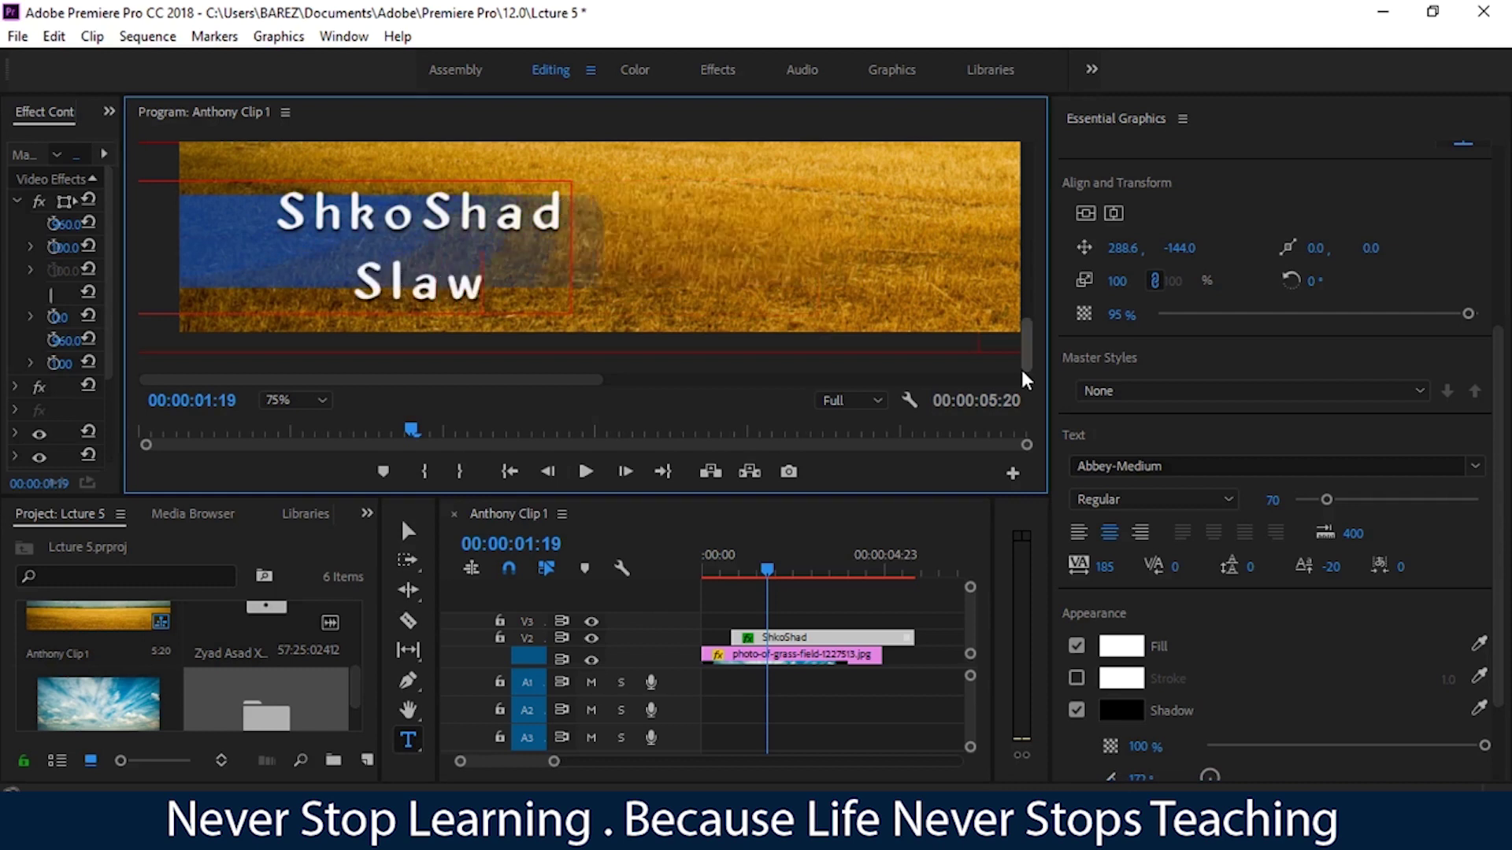
Adjust the leading to pull the Slaw line closer, then undo the Slaw line
{"action": "left_click", "coordinate": [1245, 564]}
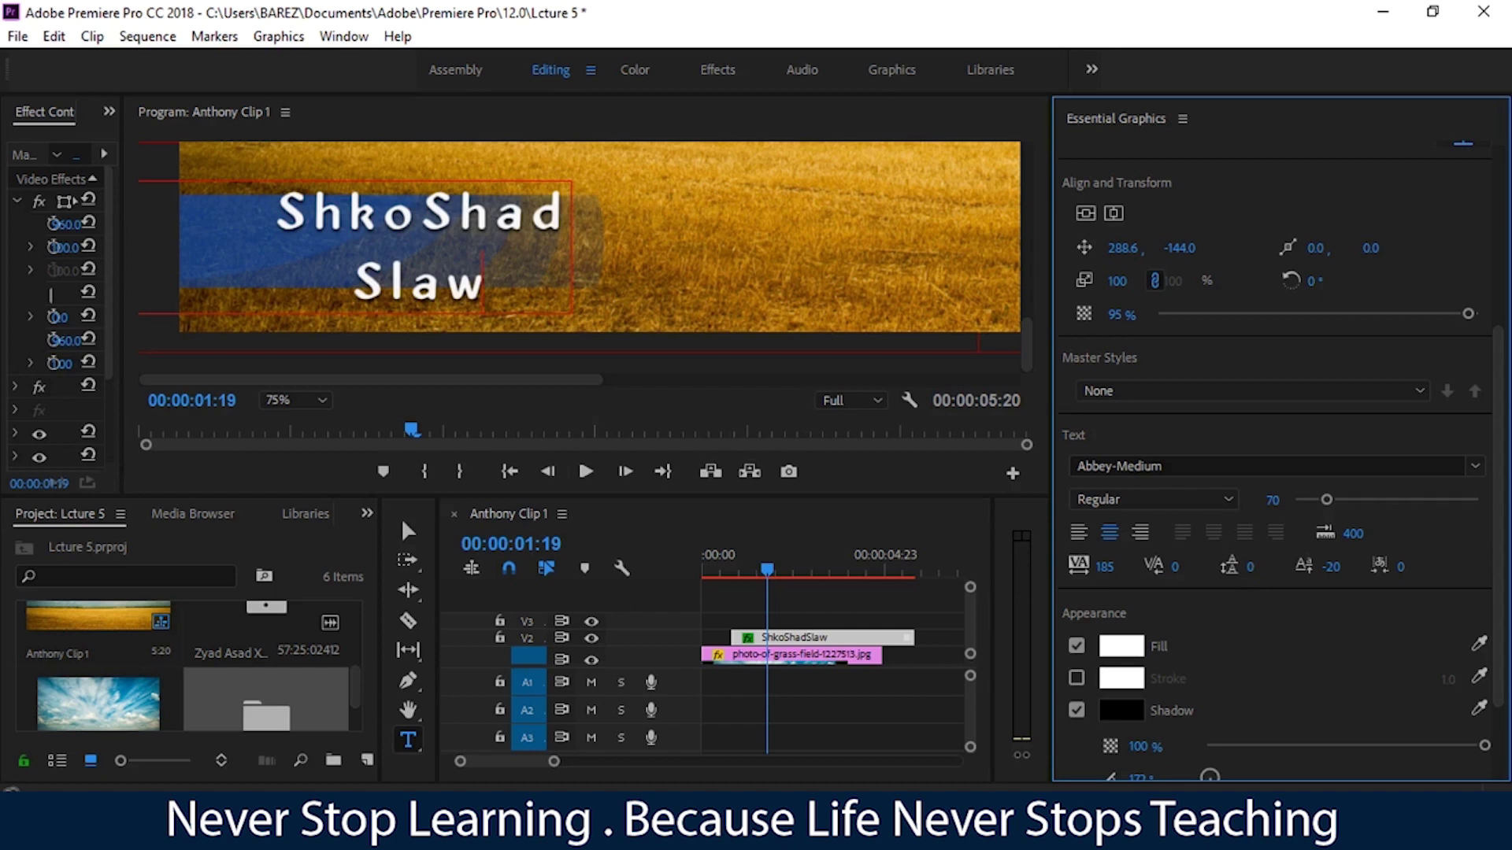
{"action": "left_click_drag", "start_coordinate": [1247, 566], "coordinate": [1269, 567]}
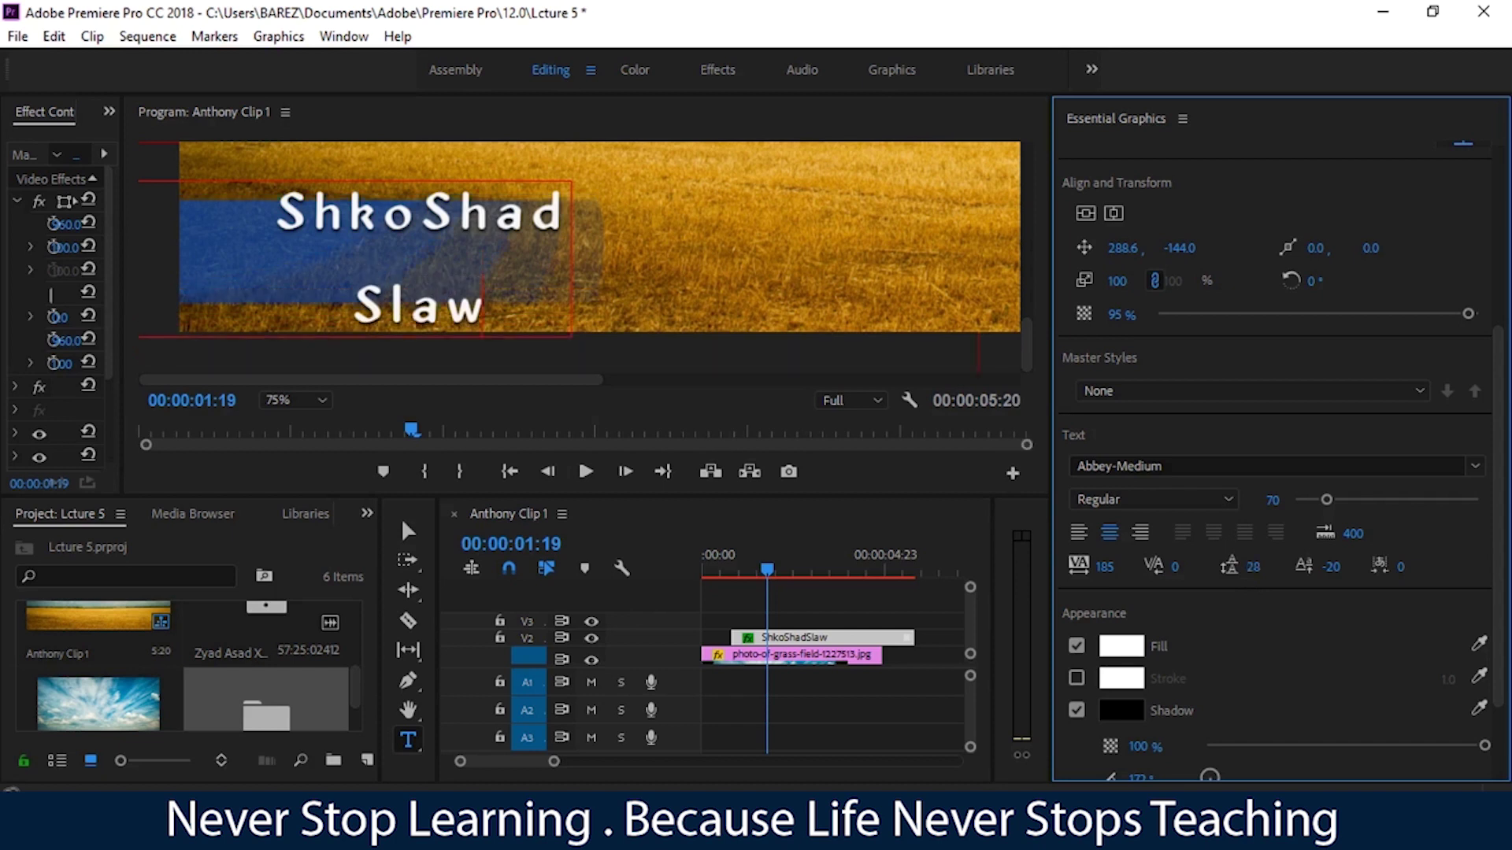
{"action": "left_click_drag", "start_coordinate": [1268, 566], "coordinate": [1267, 567]}
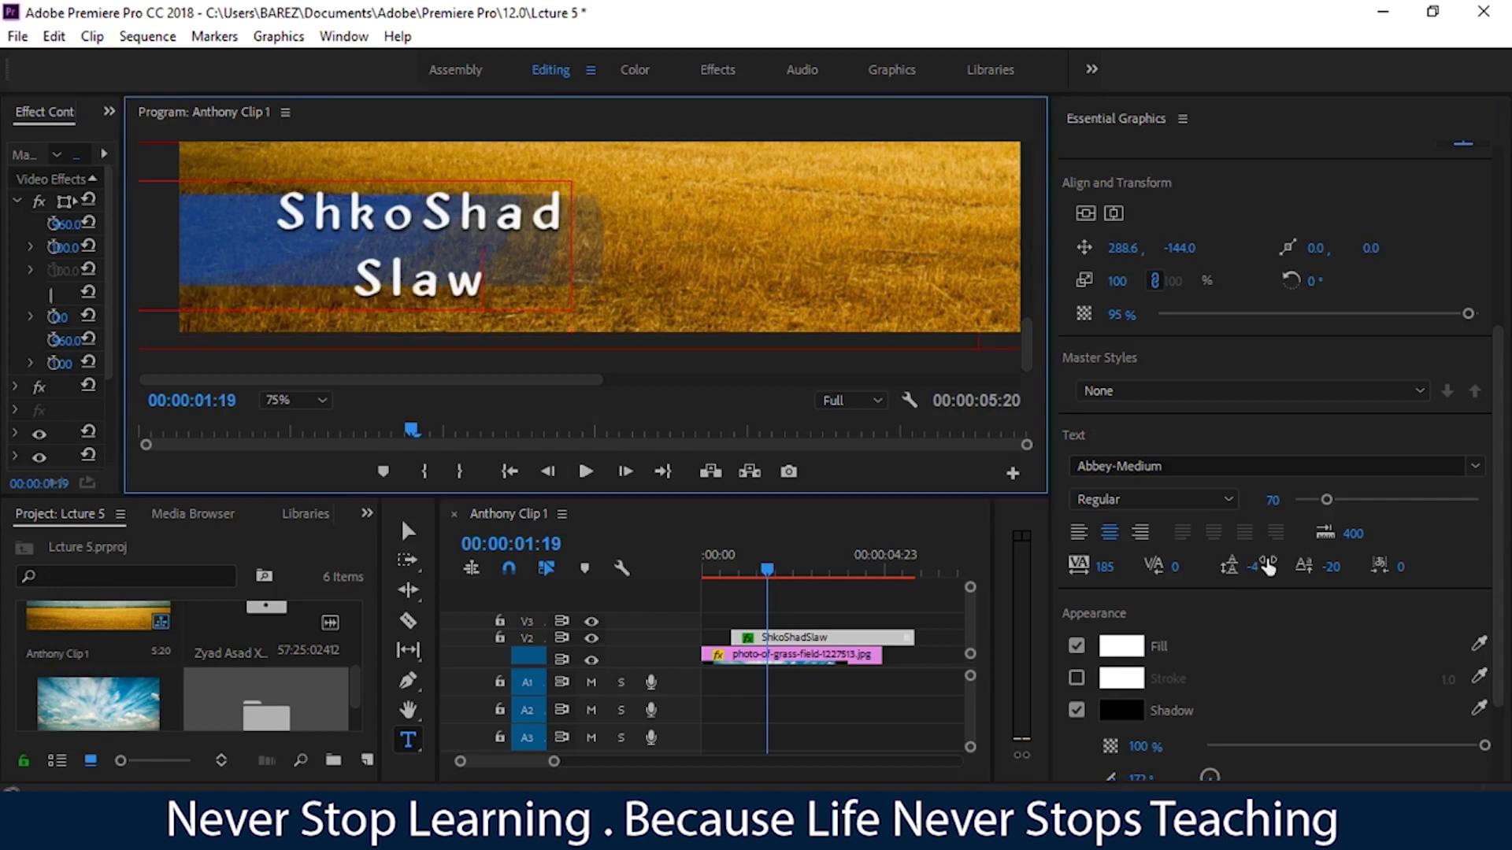
{"action": "key", "text": "ctrl+z"}
{"action": "key", "text": "ctrl+z"}
{"action": "key", "text": "ctrl+z"}
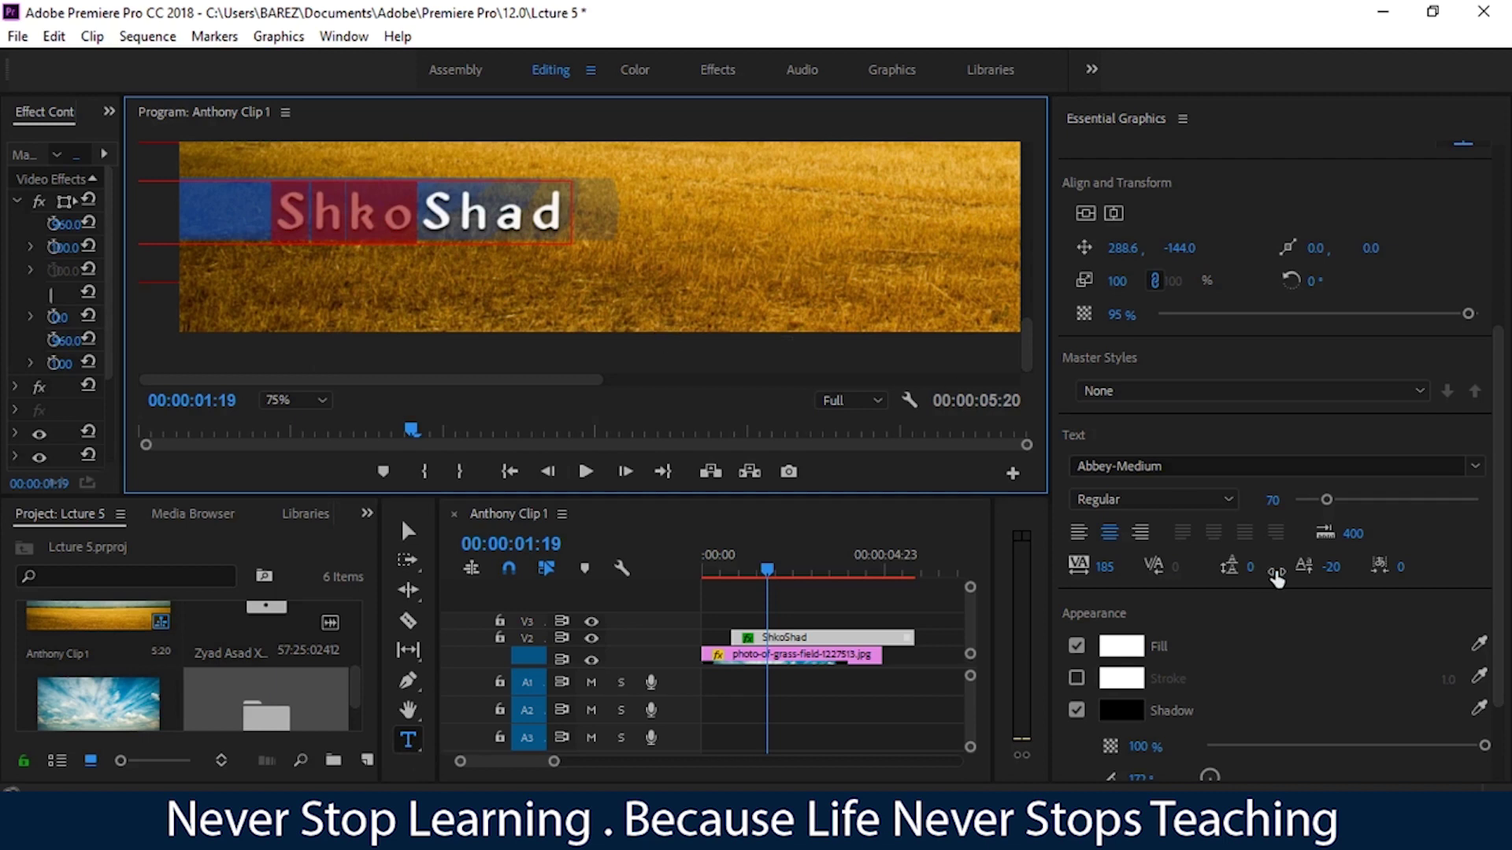
Set the Shko letters' baseline shift to -20, restoring text after a stray keystroke
{"action": "left_click", "coordinate": [1333, 567]}
{"action": "left_click_drag", "start_coordinate": [1332, 567], "coordinate": [1298, 567]}
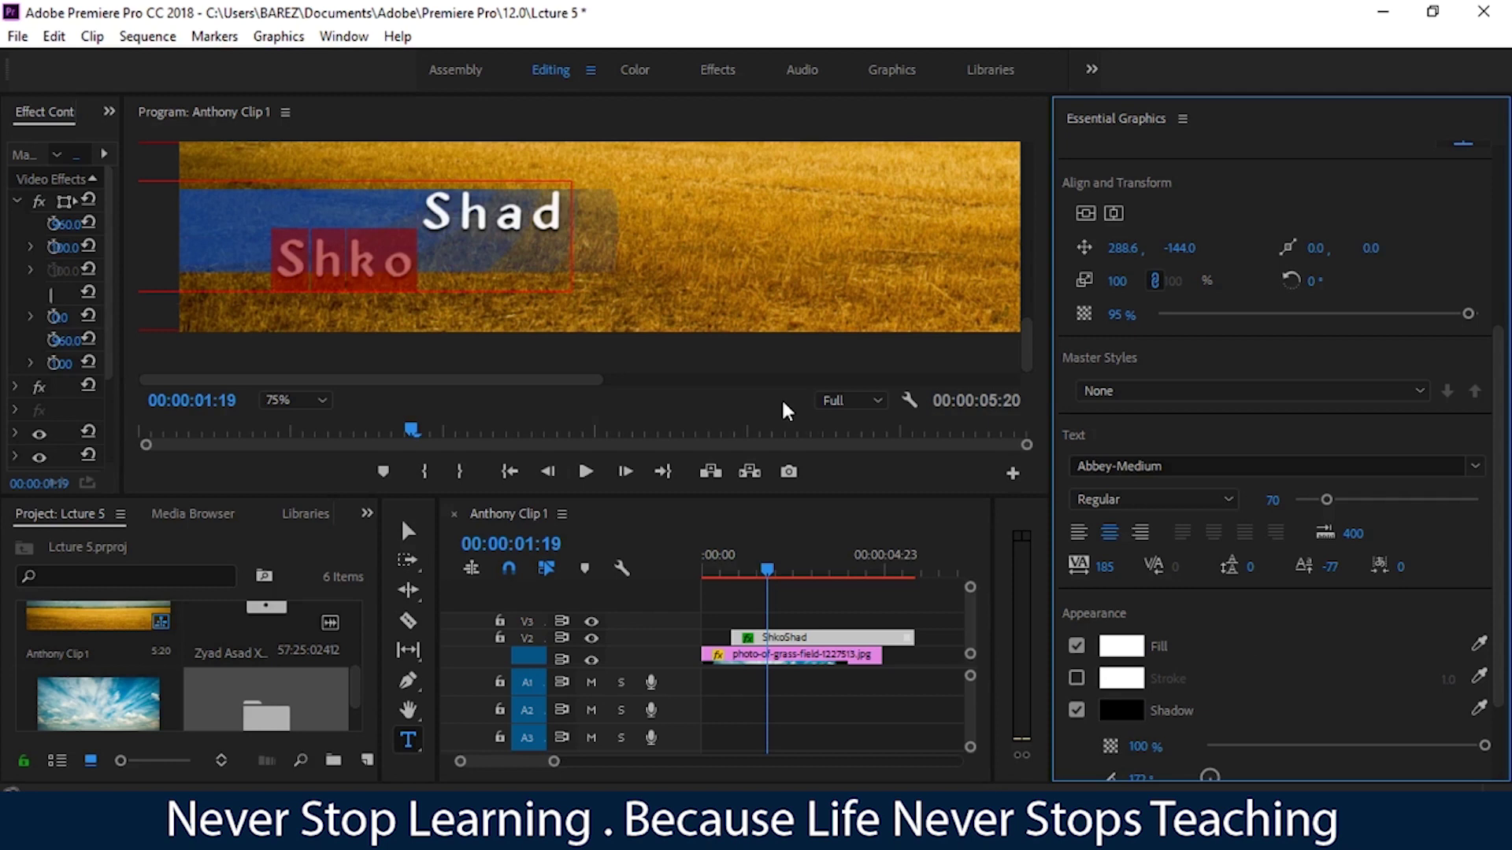
{"action": "type", "text": "v"}
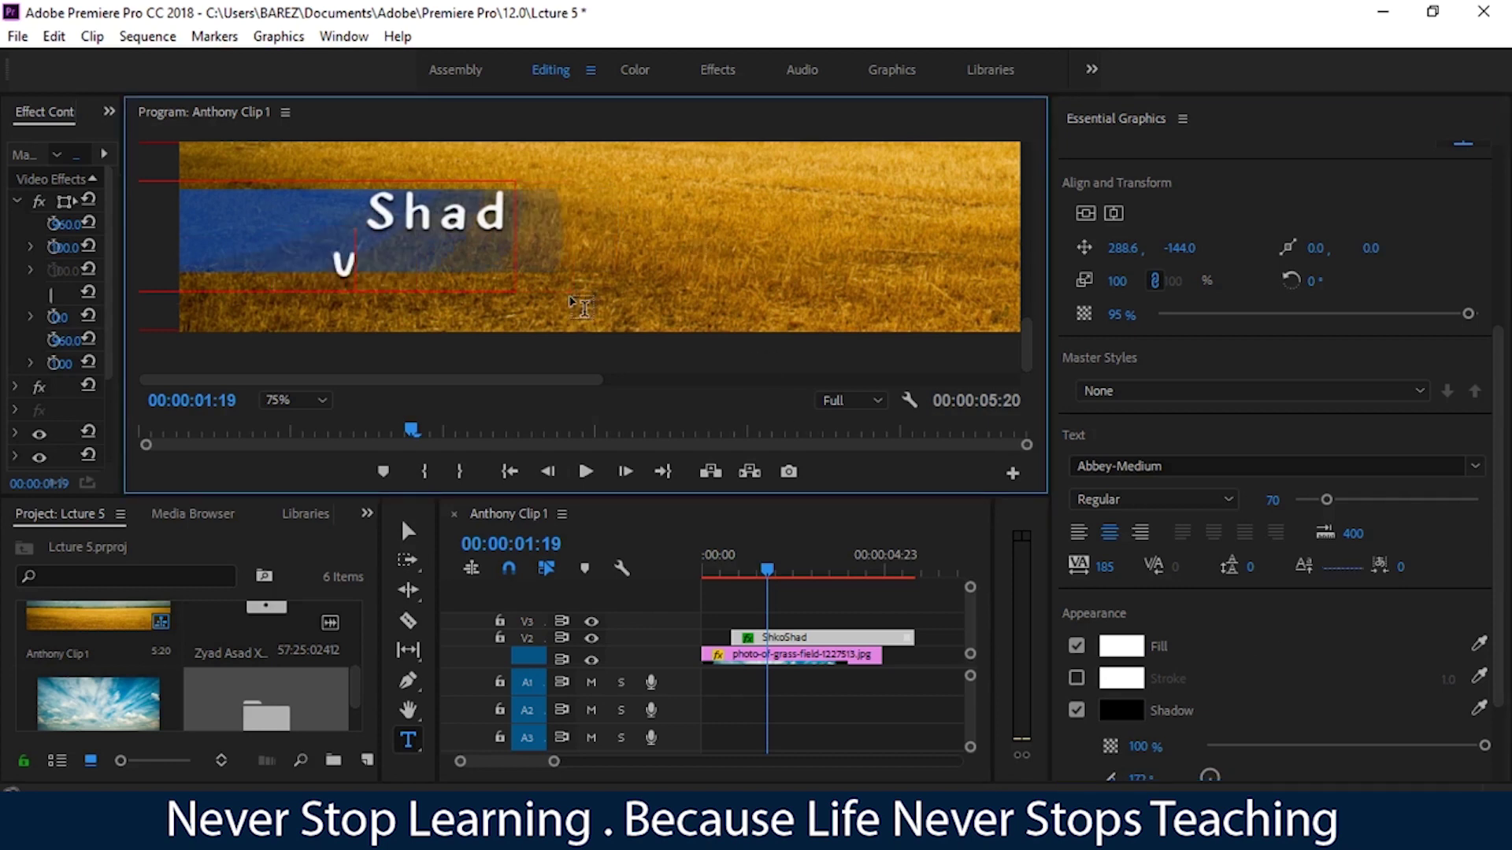
{"action": "key", "text": "BackSpace"}
{"action": "key", "text": "ctrl+z"}
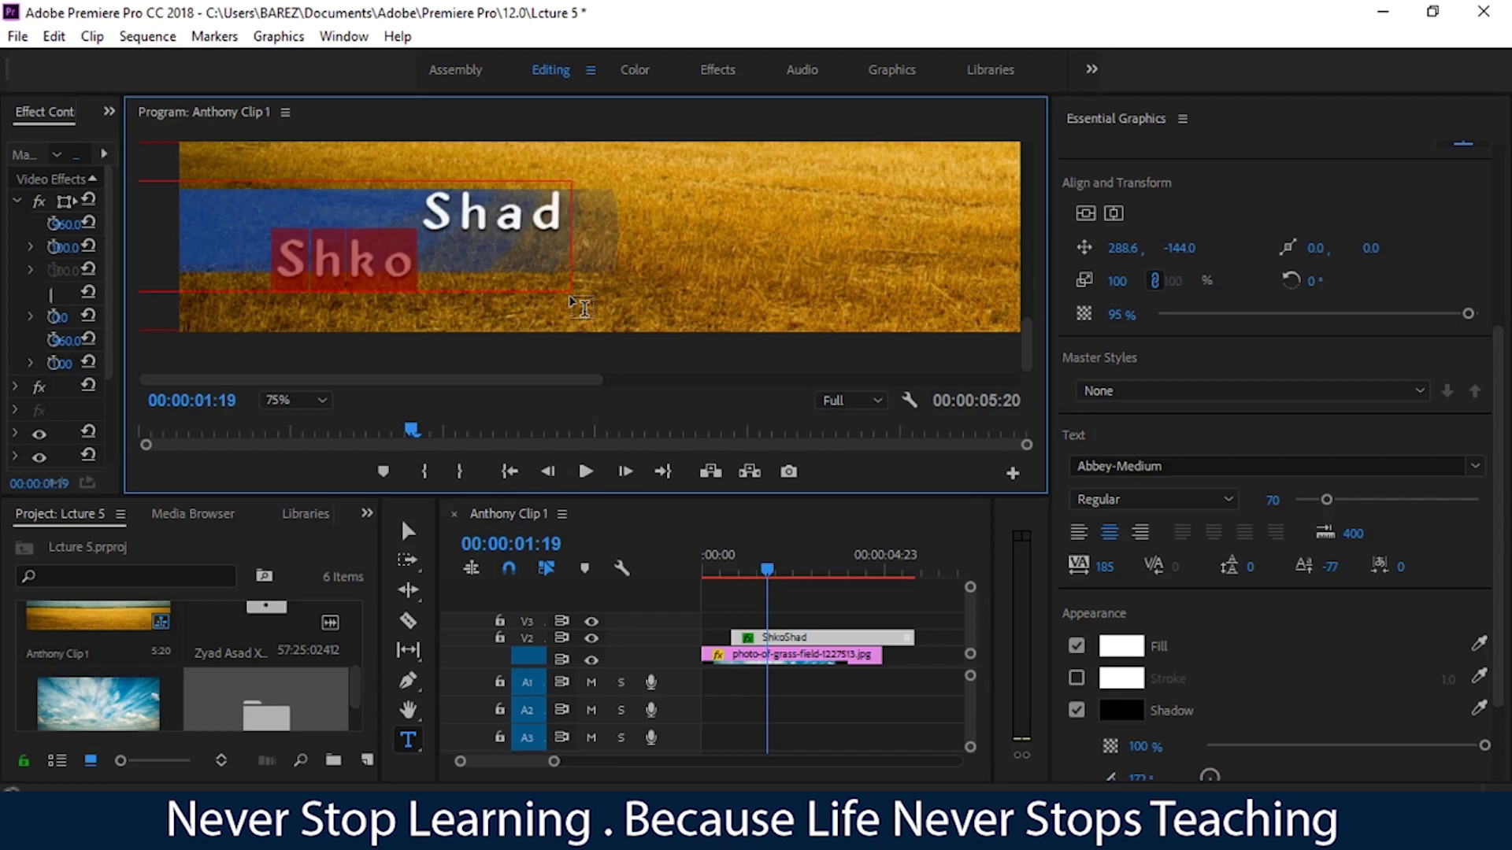
{"action": "left_click", "coordinate": [408, 534]}
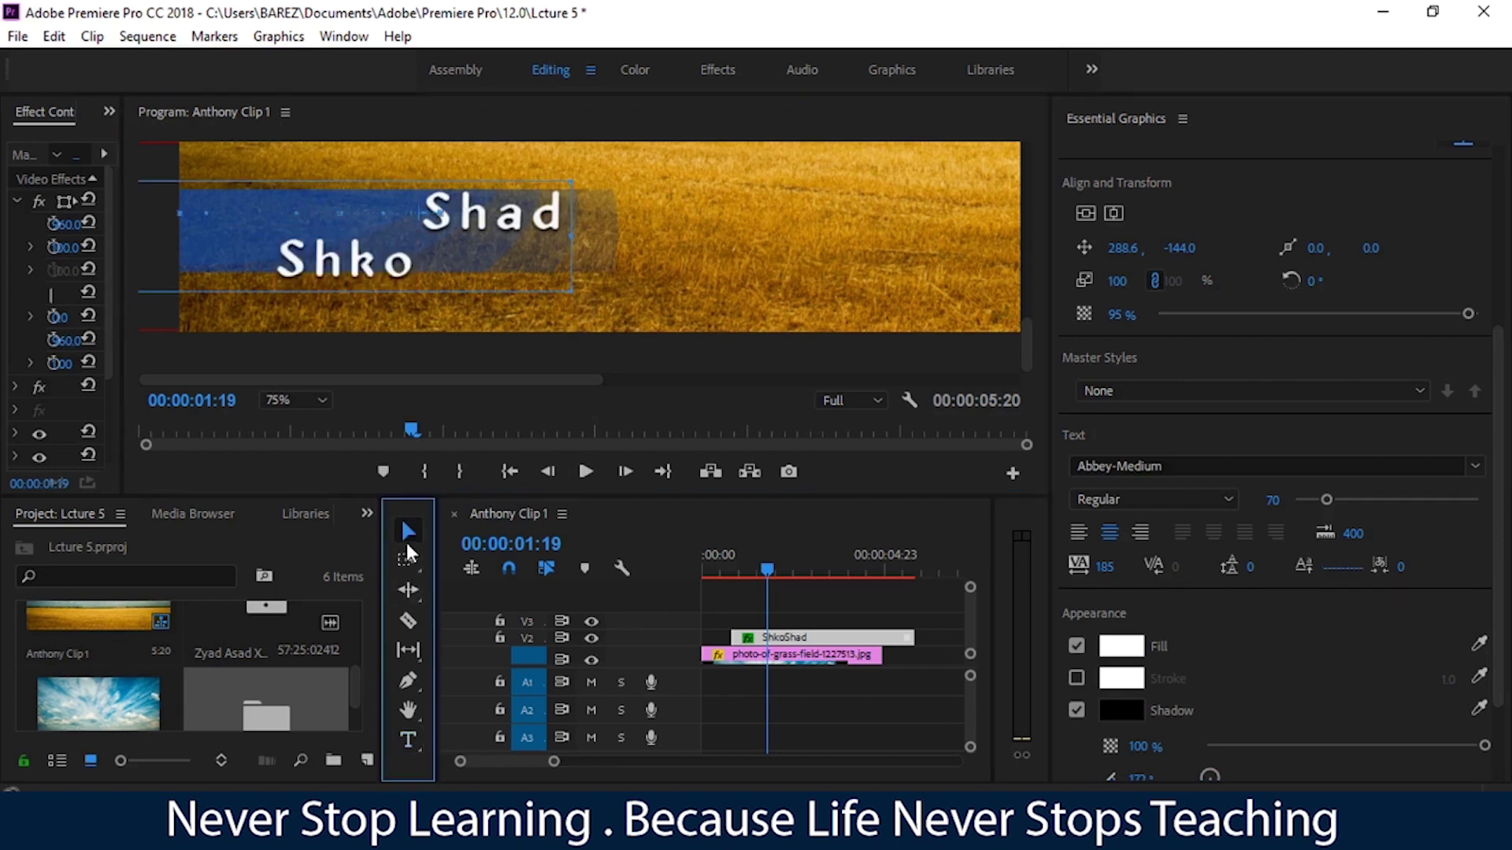
Select the S of Shad, try kerning it wider and tighter, then undo the kerning
{"action": "double_click", "coordinate": [456, 224]}
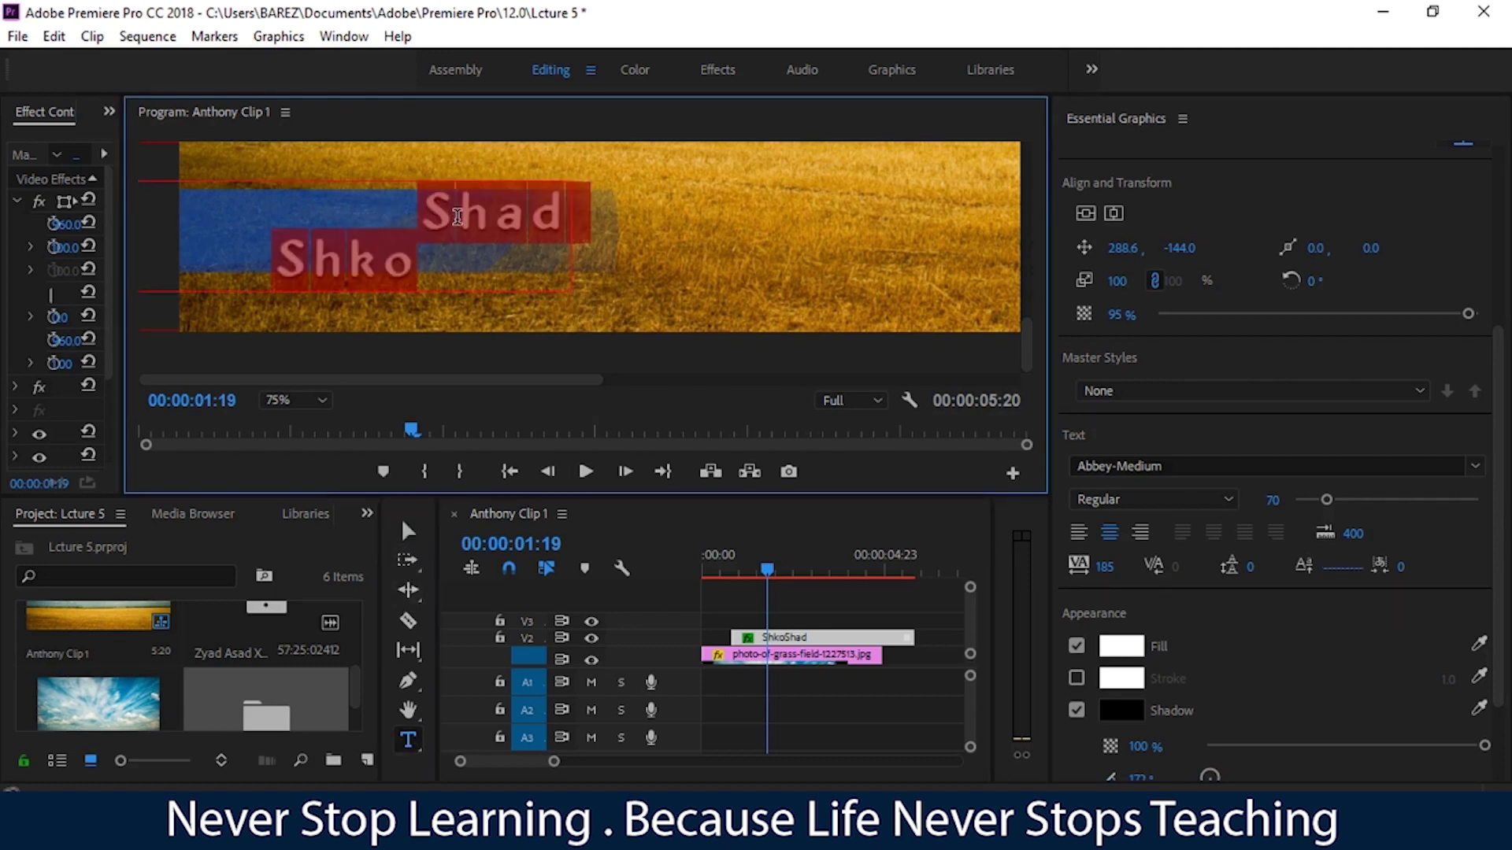
{"action": "left_click_drag", "start_coordinate": [456, 212], "coordinate": [433, 216]}
{"action": "left_click_drag", "start_coordinate": [1331, 566], "coordinate": [1386, 566]}
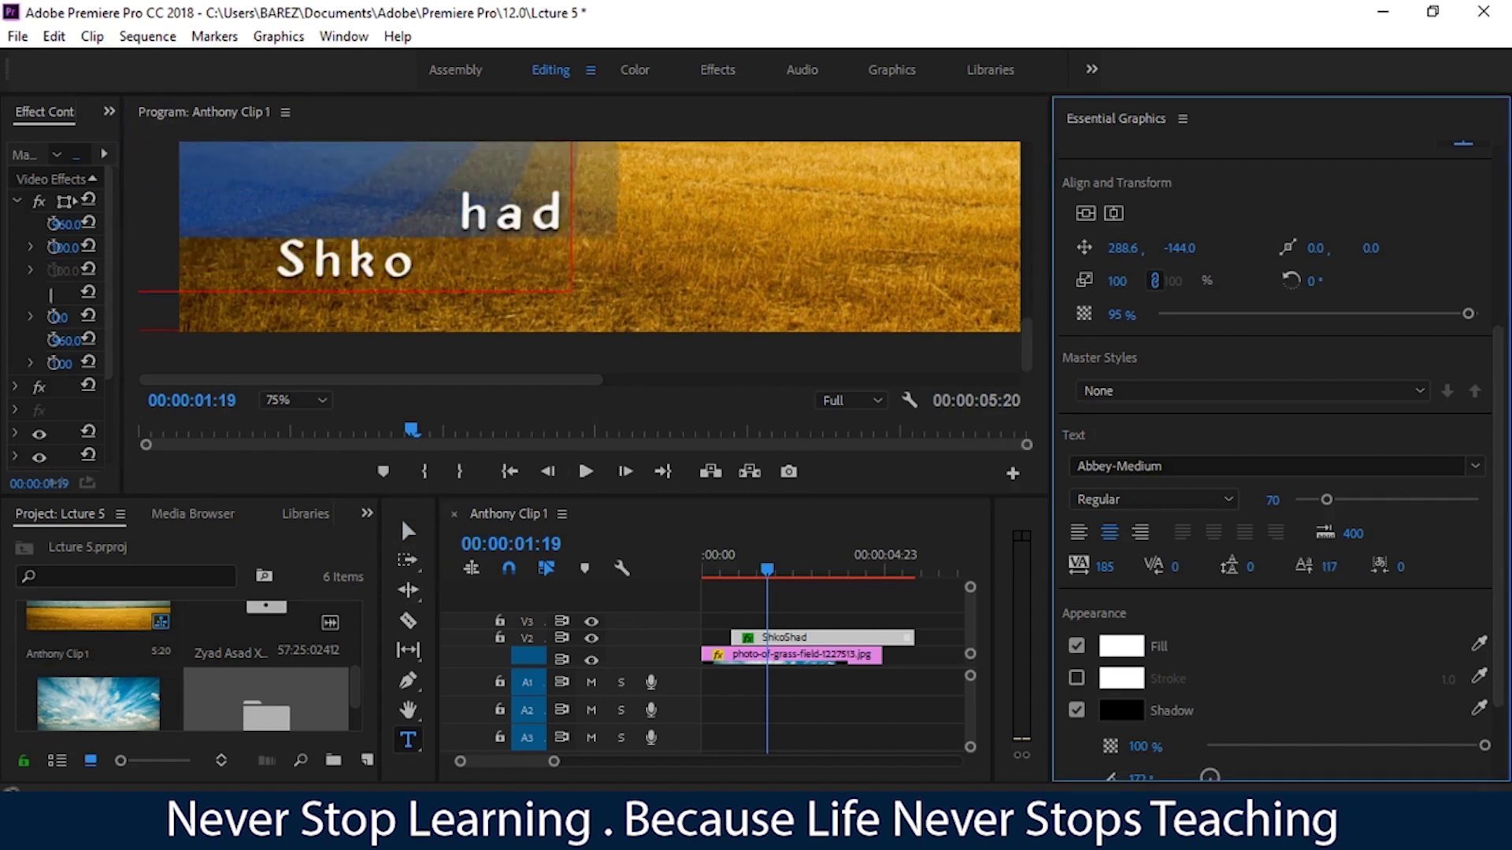
{"action": "left_click_drag", "start_coordinate": [1329, 566], "coordinate": [1295, 566]}
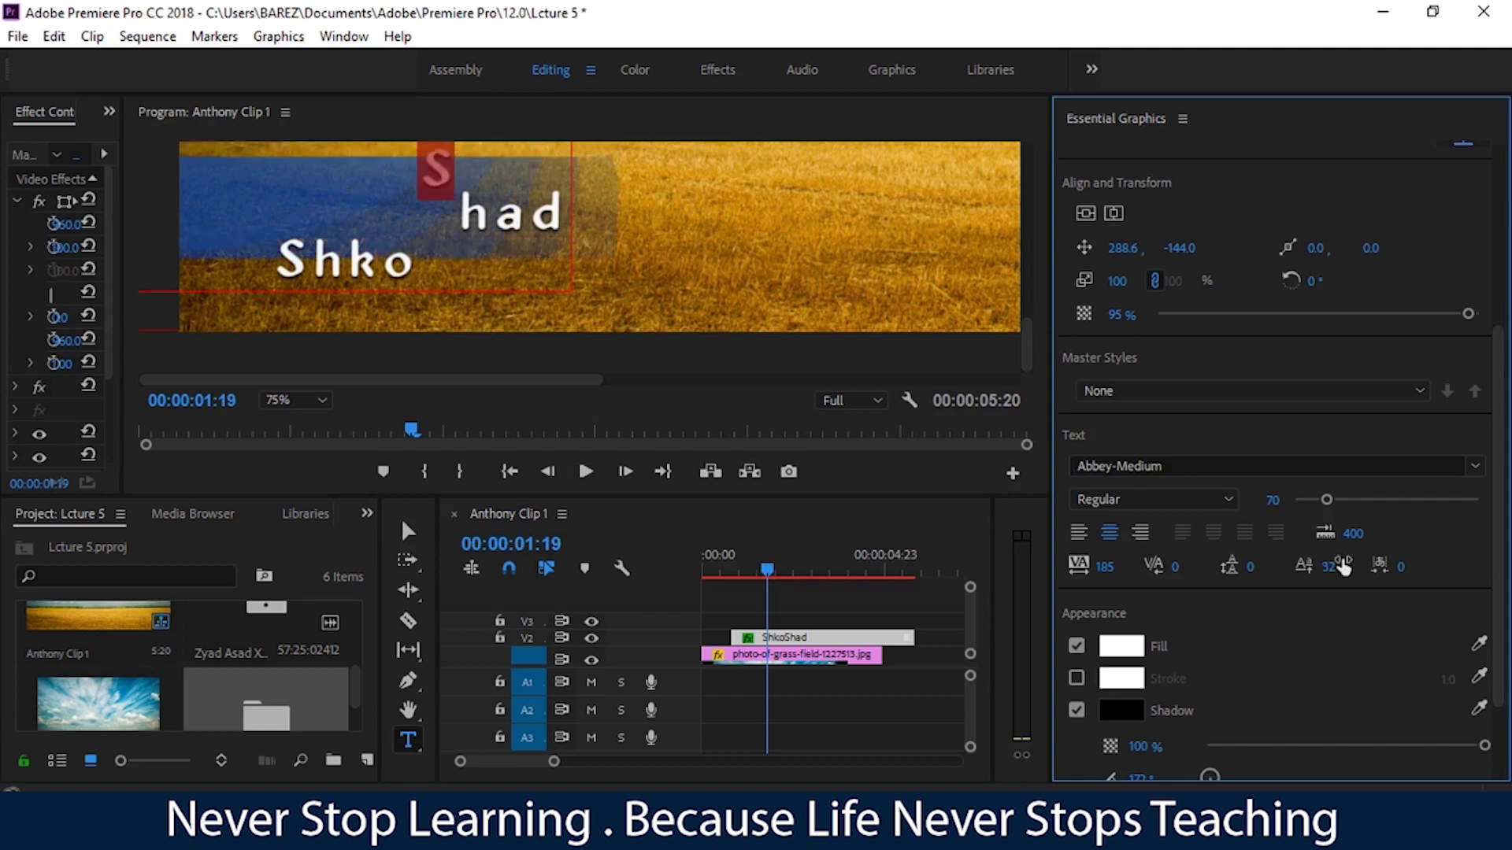
{"action": "key", "text": "ctrl+z"}
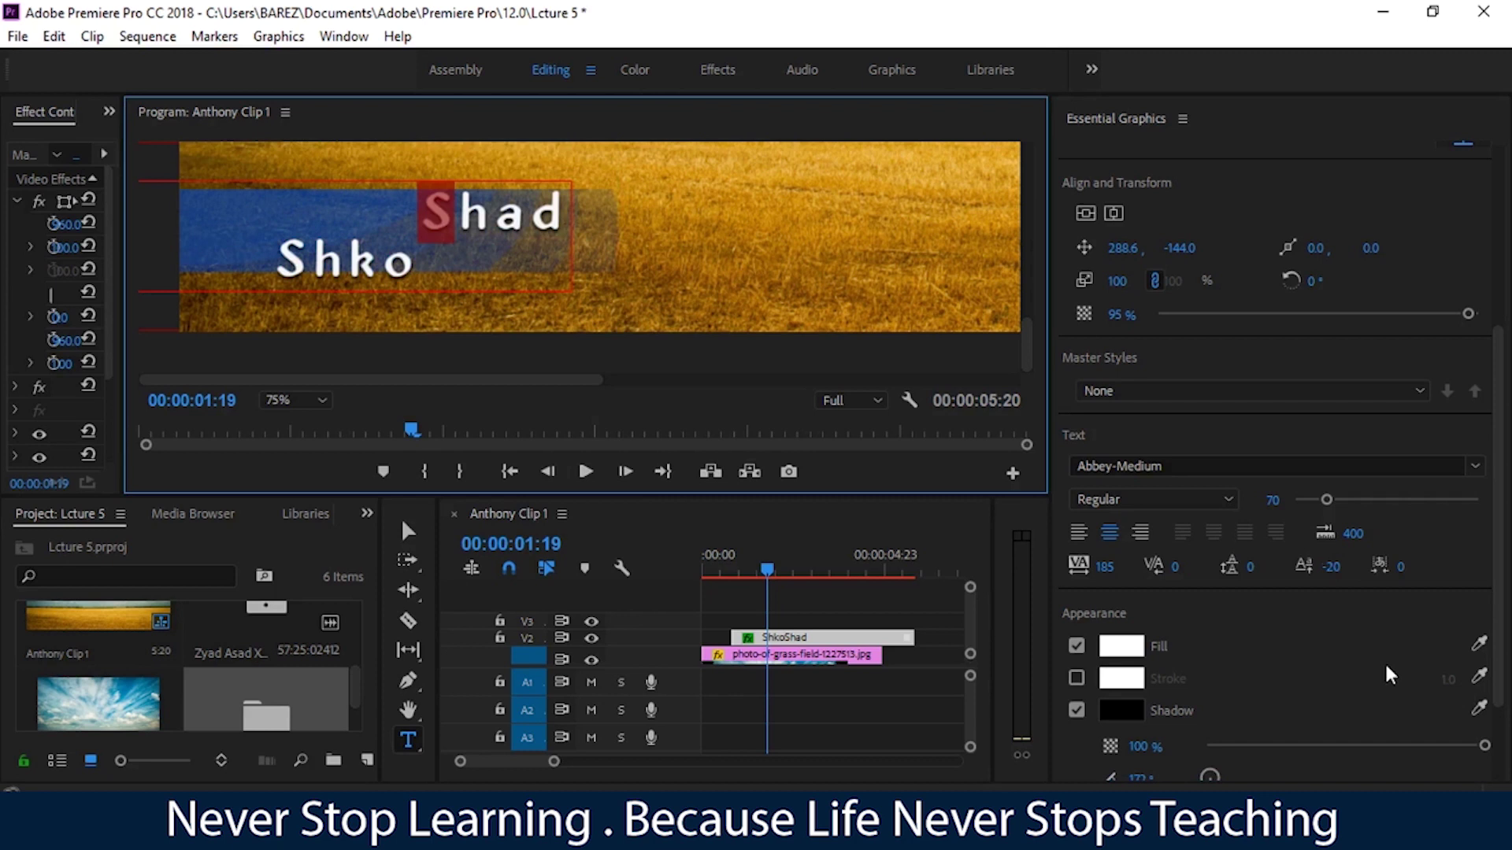
{"action": "left_click", "coordinate": [408, 532]}
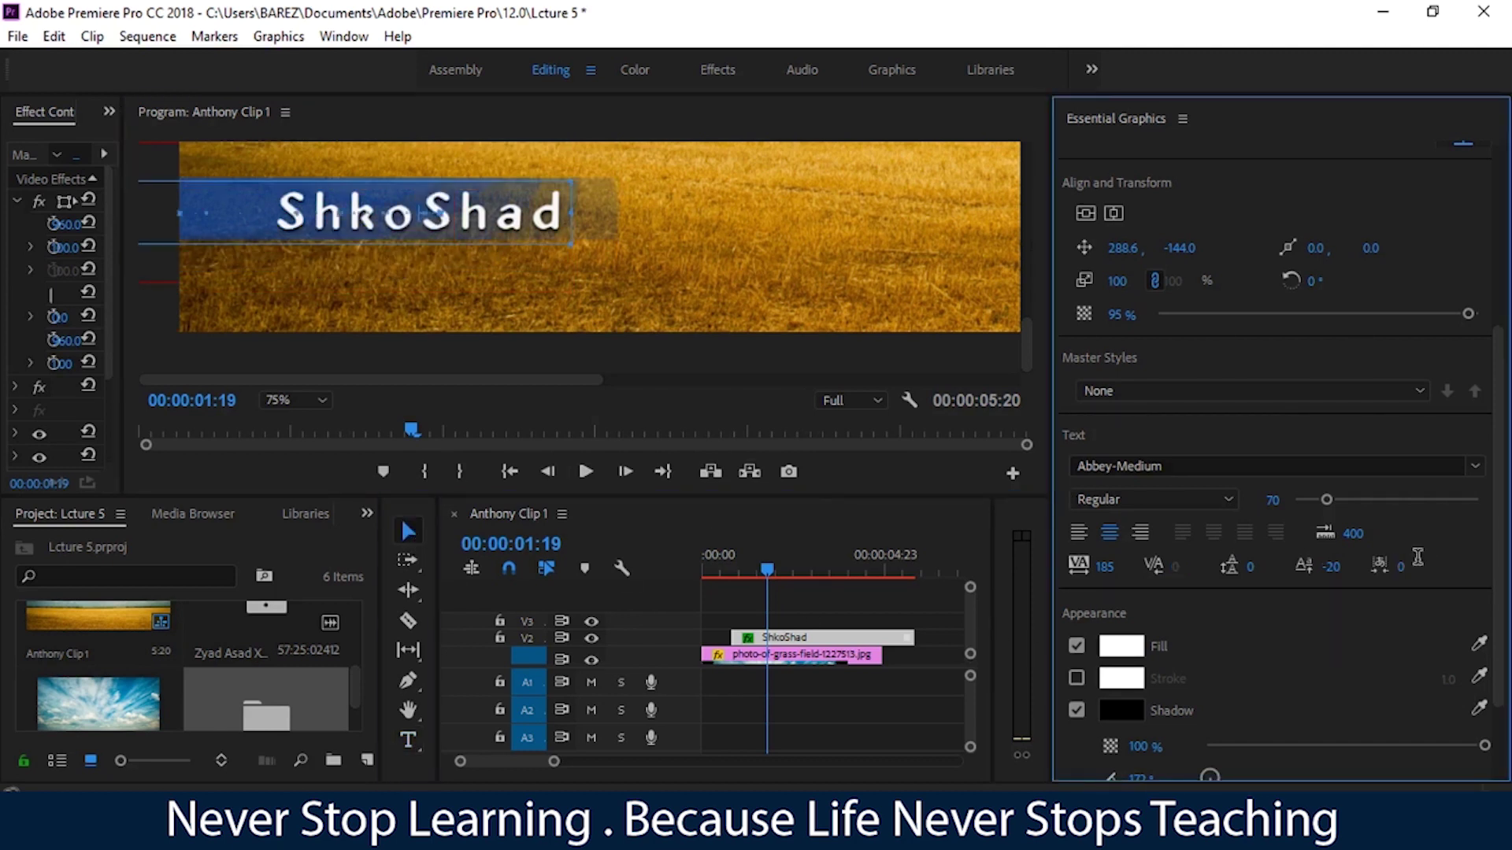
{"action": "left_click", "coordinate": [439, 212]}
{"action": "double_click", "coordinate": [439, 212]}
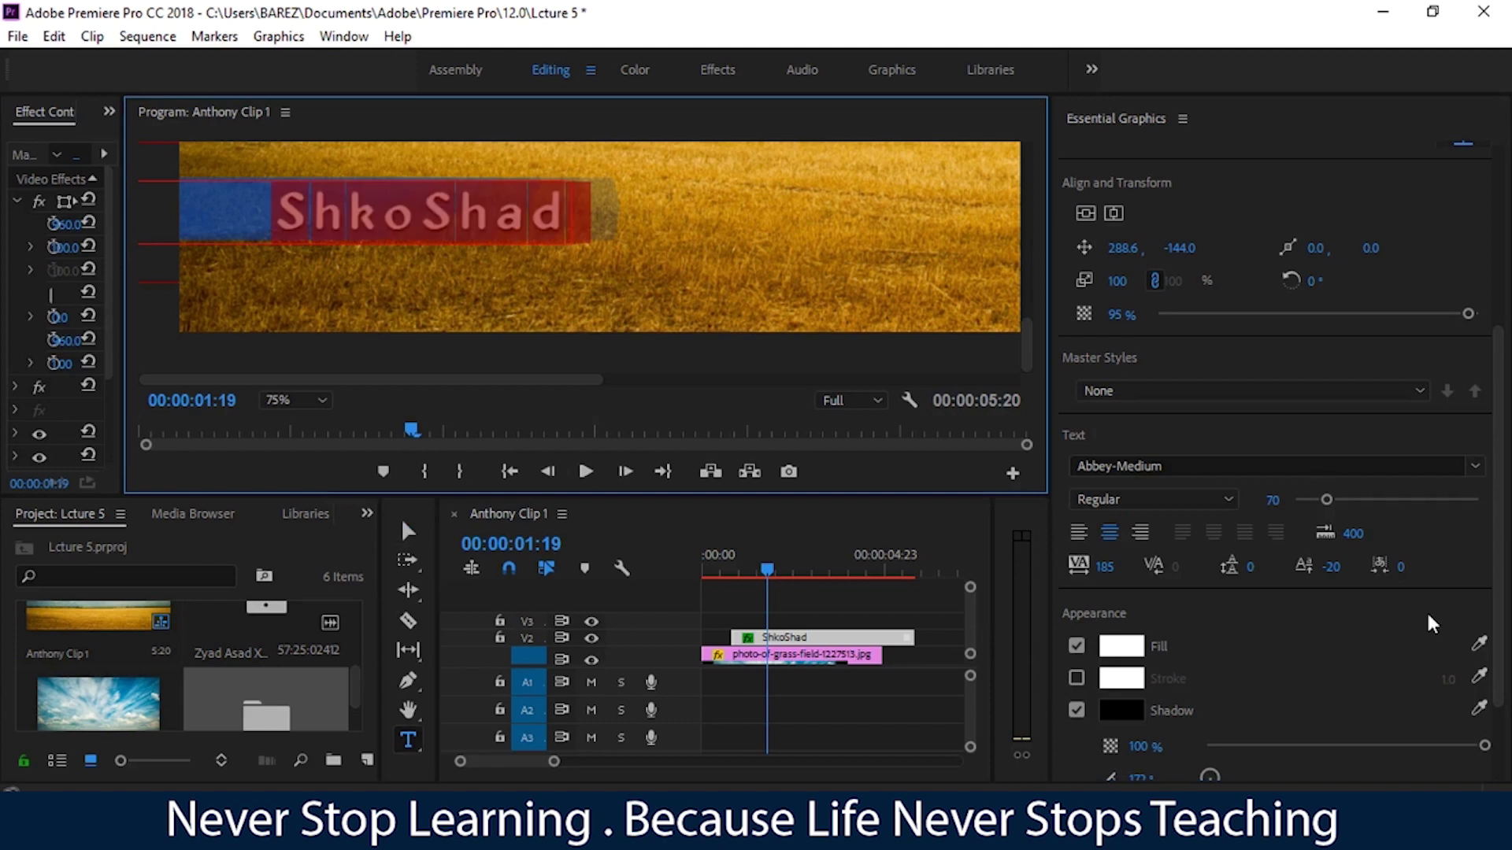
{"action": "left_click_drag", "start_coordinate": [1407, 567], "coordinate": [1419, 567]}
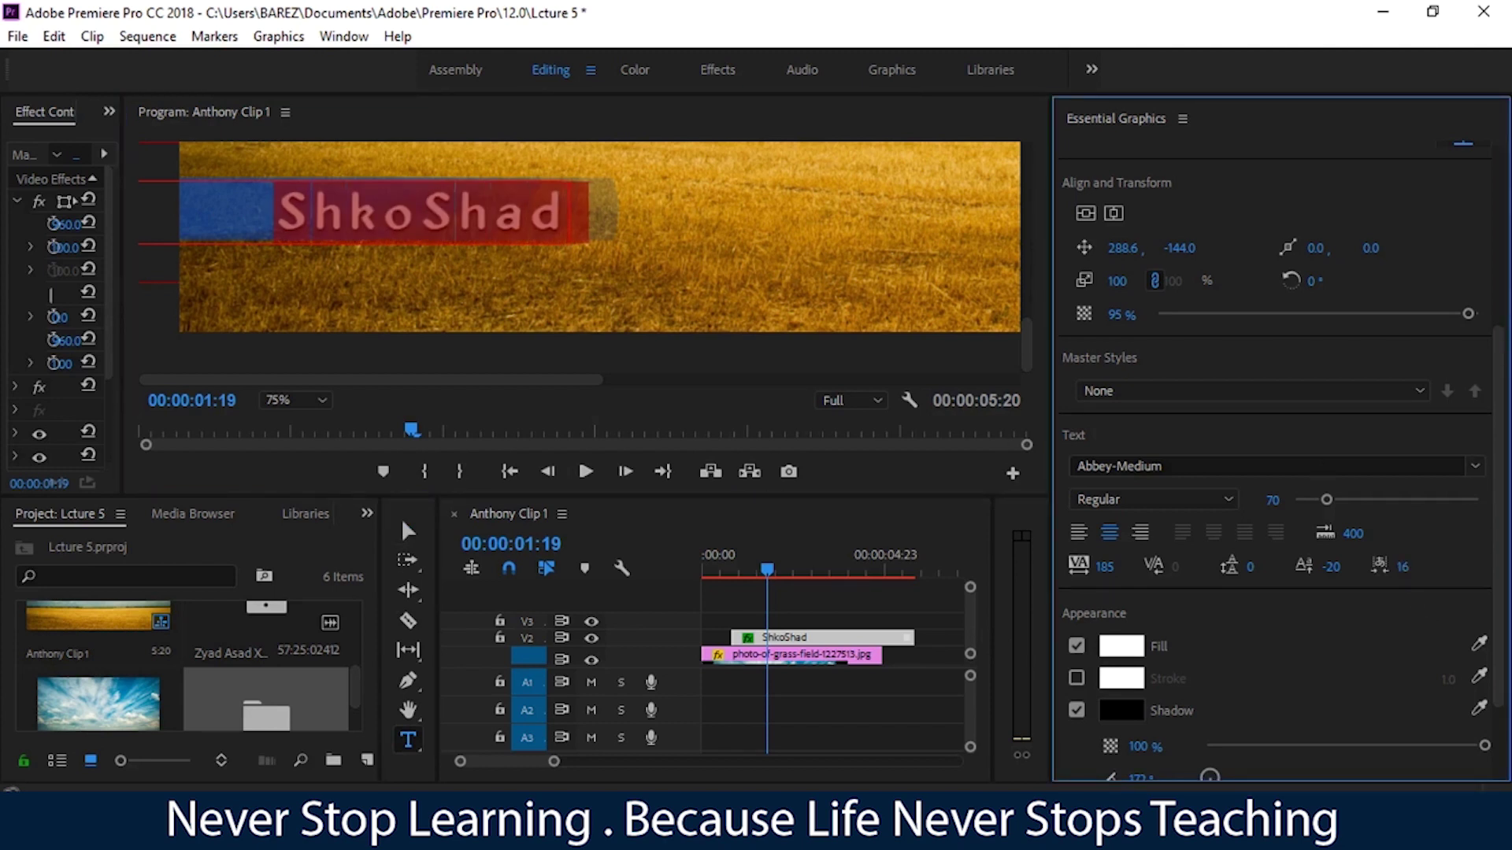
{"action": "left_click_drag", "start_coordinate": [1403, 567], "coordinate": [1469, 567]}
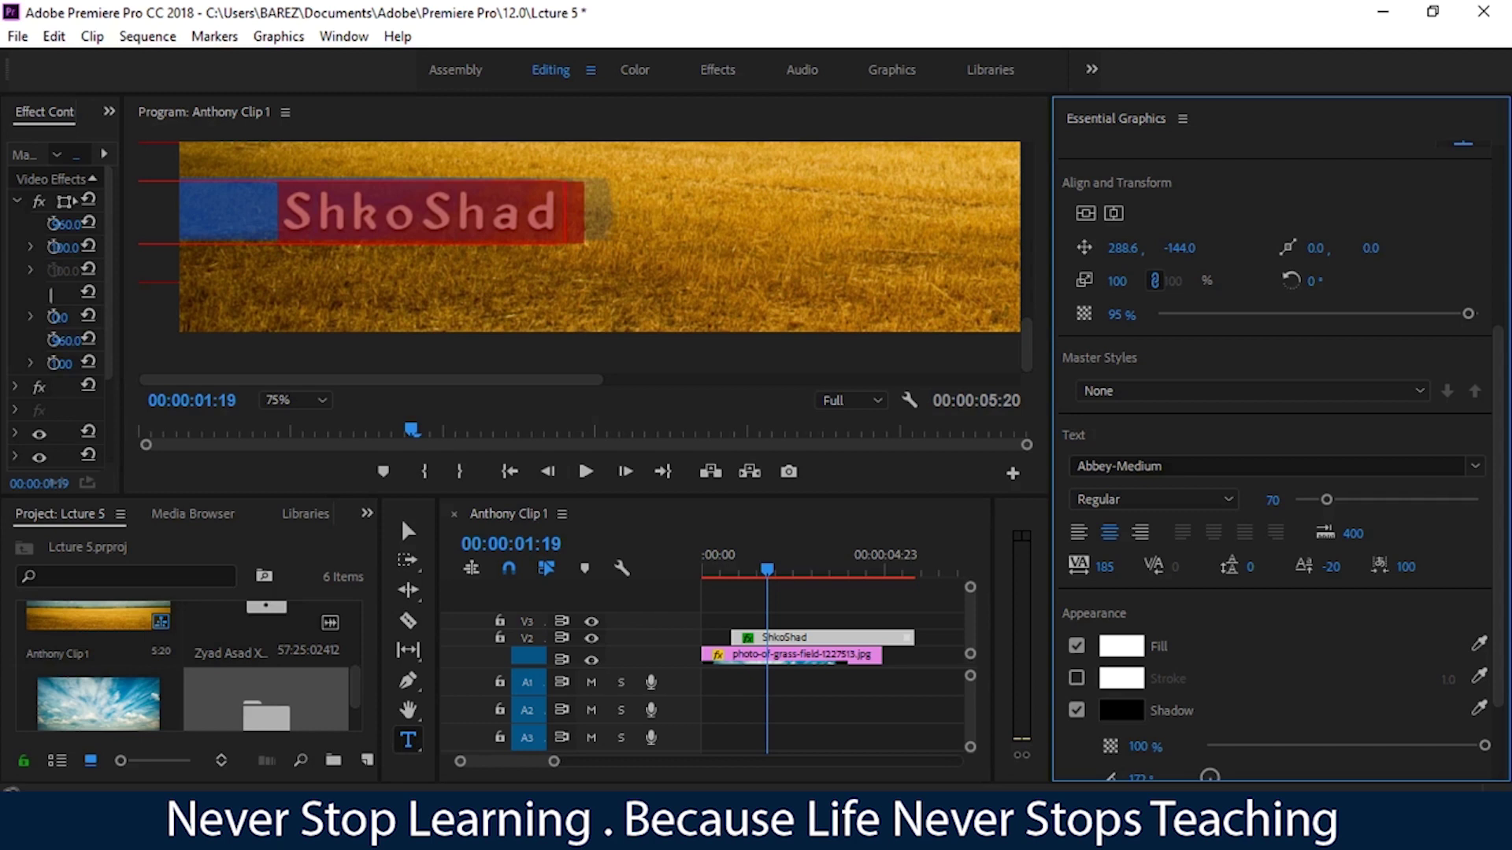
{"action": "left_click_drag", "start_coordinate": [1401, 567], "coordinate": [1441, 567]}
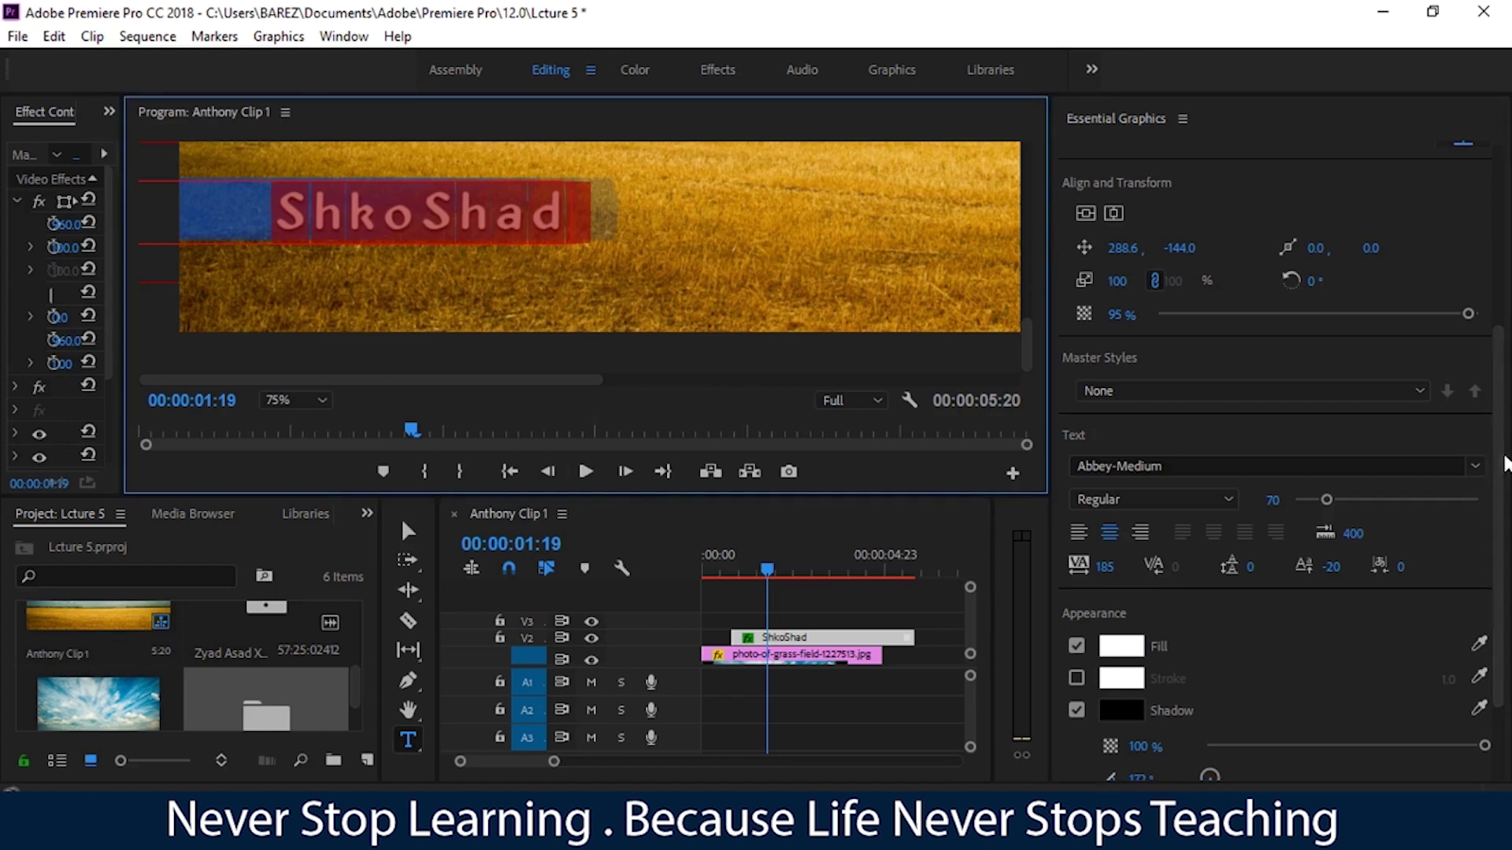
{"action": "scroll", "coordinate": [1504, 463], "scroll_direction": "up", "scroll_amount": 4}
{"action": "scroll", "coordinate": [1500, 544], "scroll_direction": "down", "scroll_amount": 1}
{"action": "left_click_drag", "start_coordinate": [1503, 551], "coordinate": [1505, 736]}
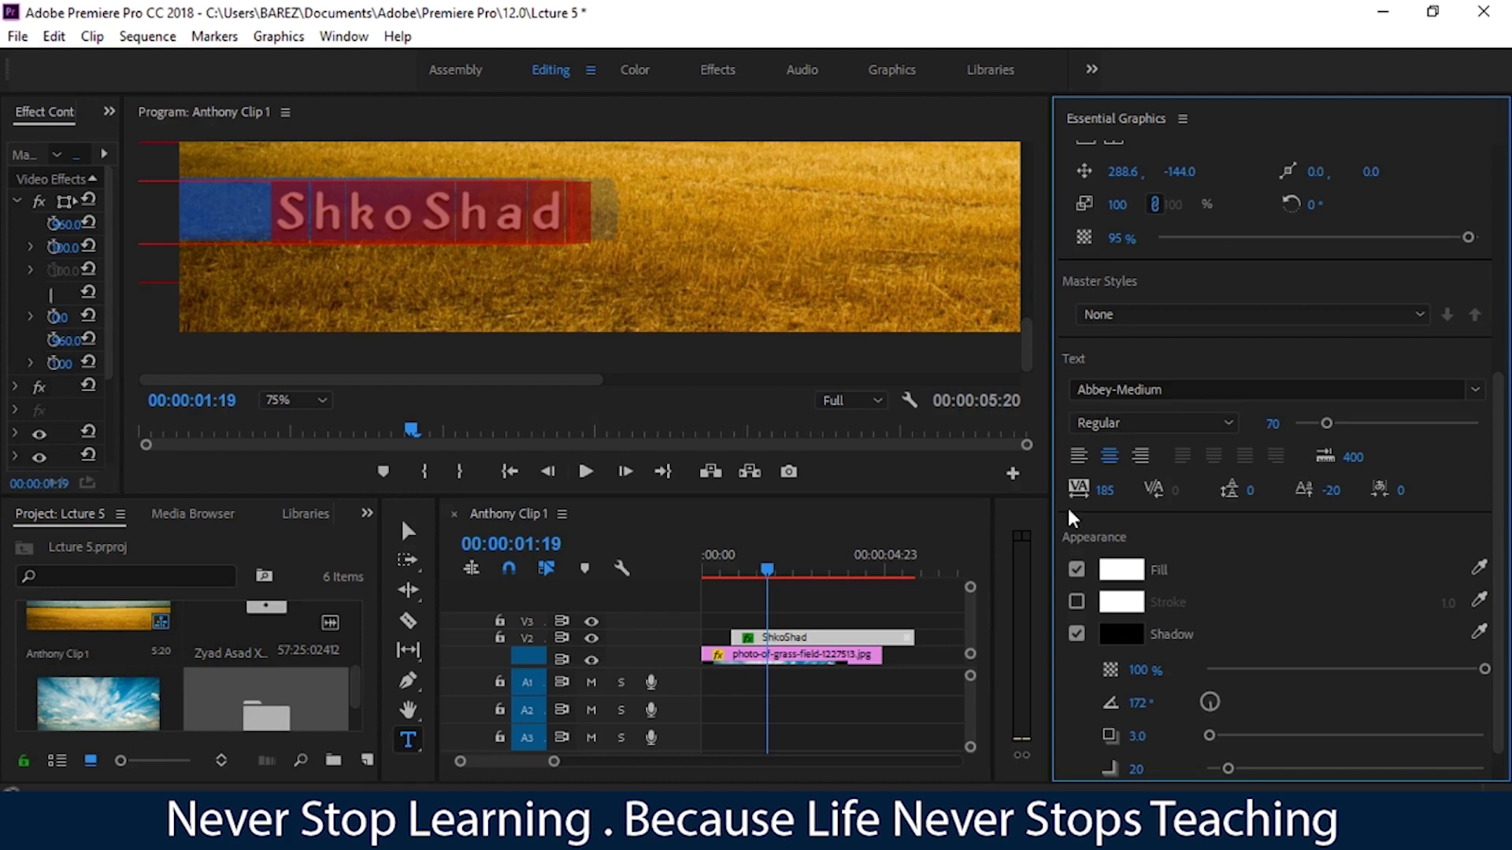
Change the ShkoShad text fill from white to blue 026ED2 in the Color Picker
{"action": "left_click", "coordinate": [1122, 570]}
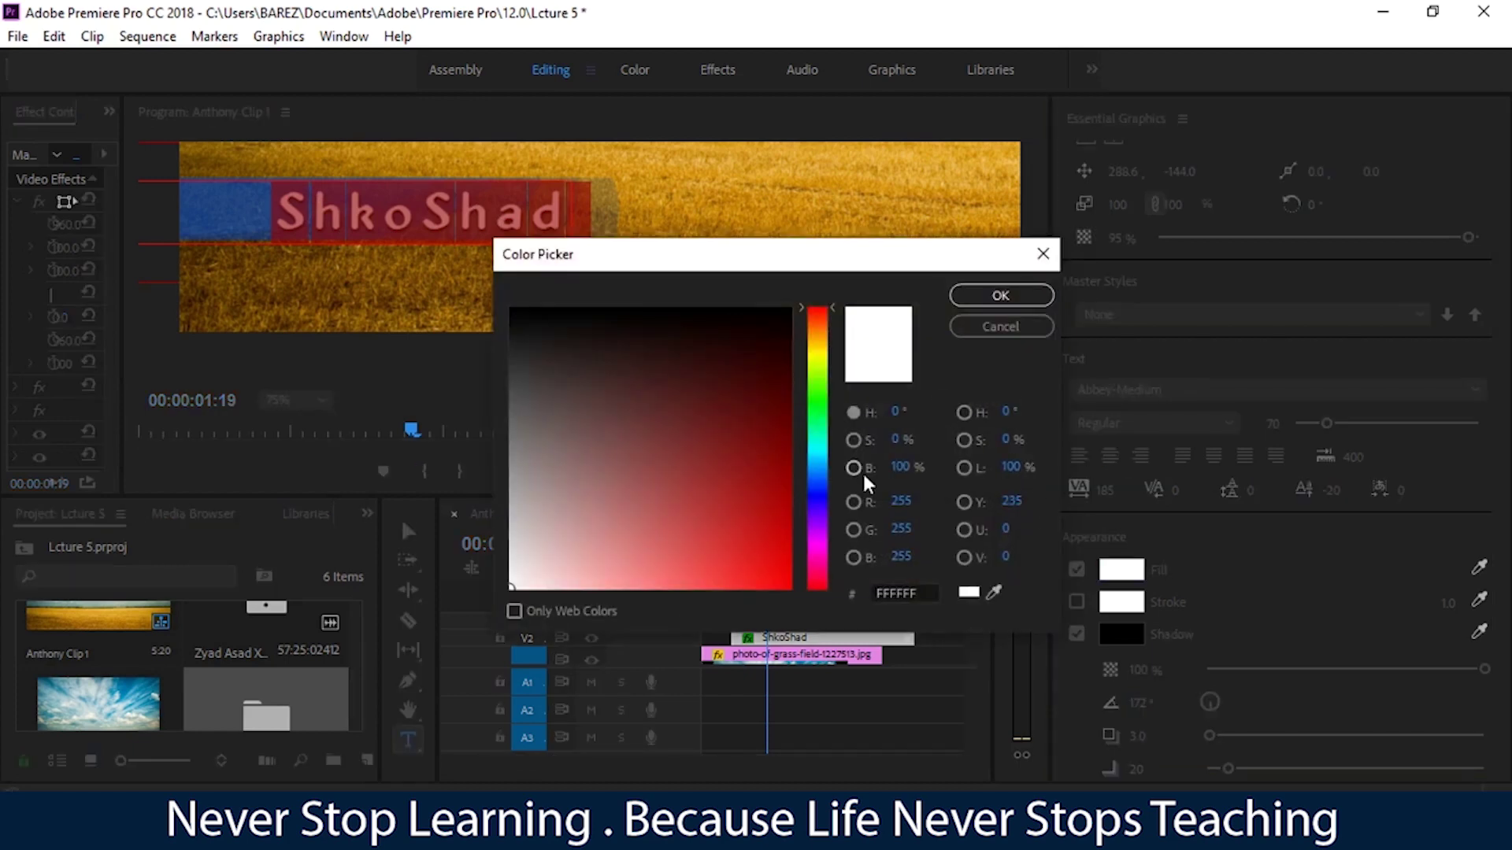
{"action": "left_click_drag", "start_coordinate": [827, 493], "coordinate": [819, 520]}
{"action": "left_click", "coordinate": [788, 540]}
{"action": "mouse_move", "coordinate": [817, 495]}
{"action": "left_mouse_down"}
{"action": "mouse_move", "coordinate": [819, 514]}
{"action": "mouse_move", "coordinate": [801, 468]}
{"action": "left_mouse_up"}
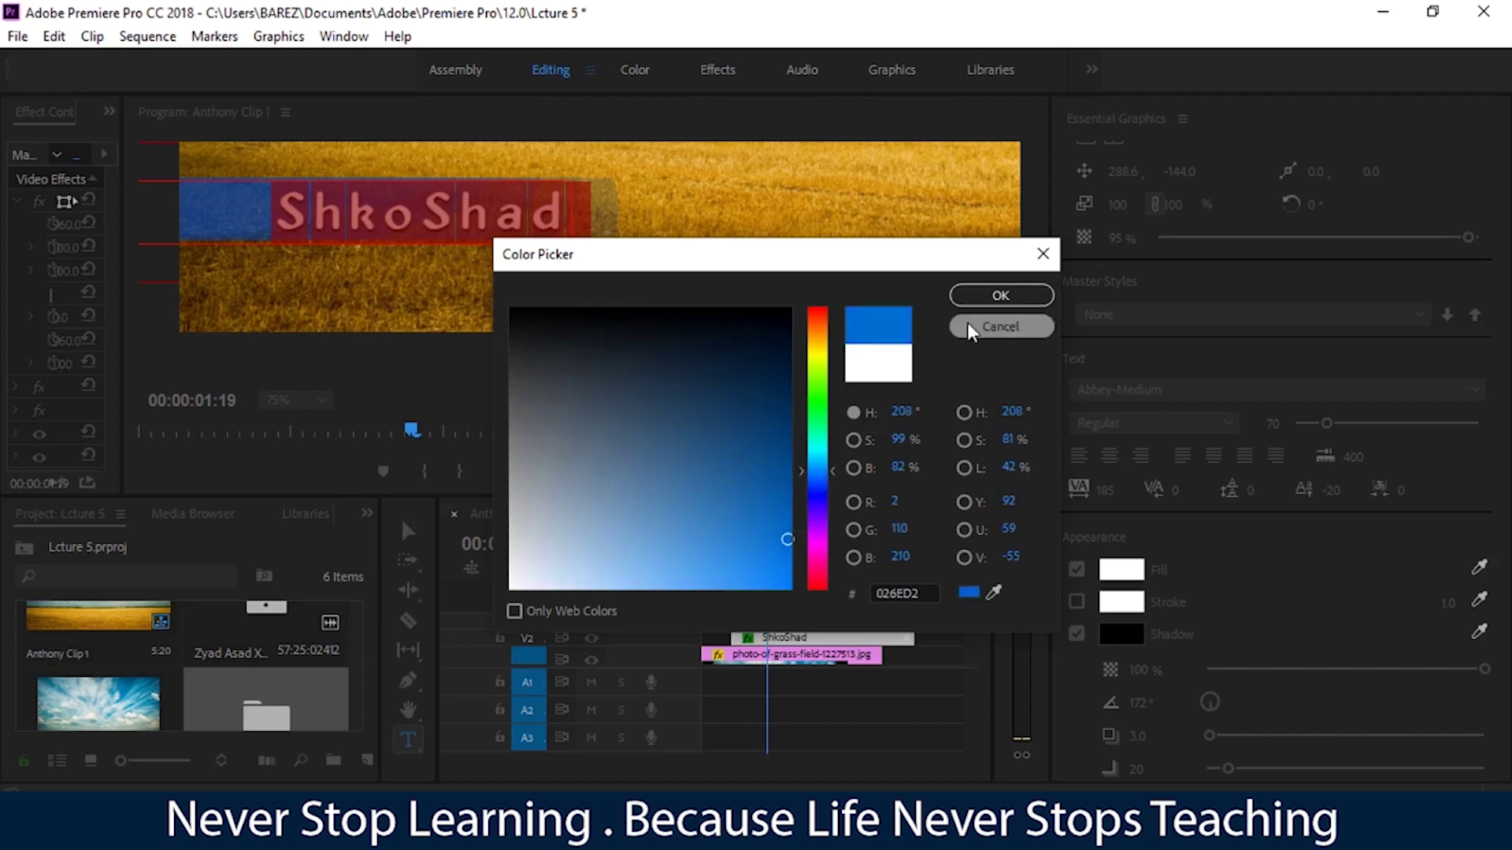
{"action": "left_click", "coordinate": [999, 296]}
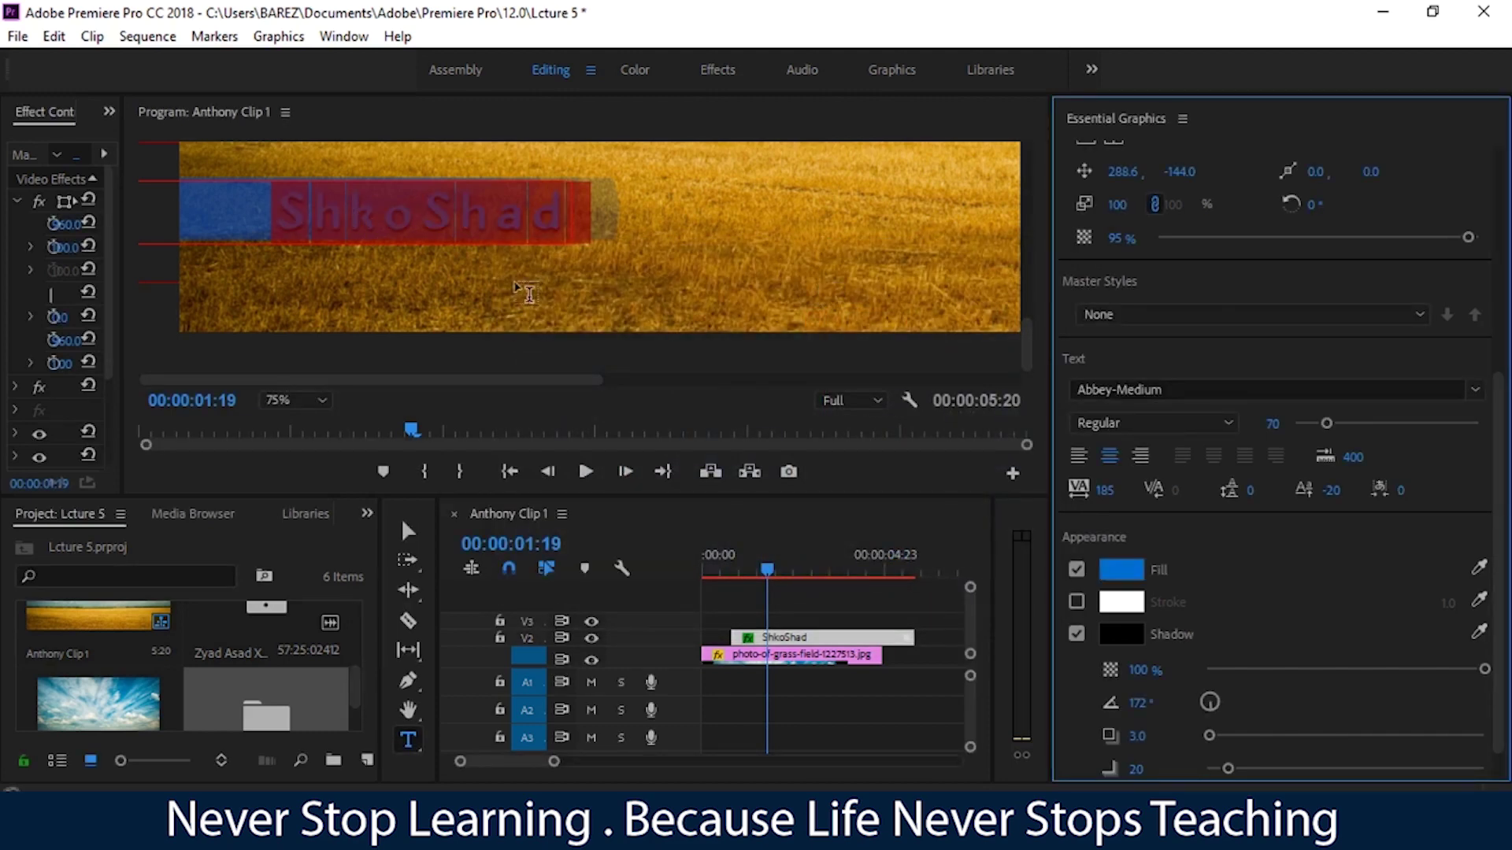
{"action": "left_click", "coordinate": [405, 530]}
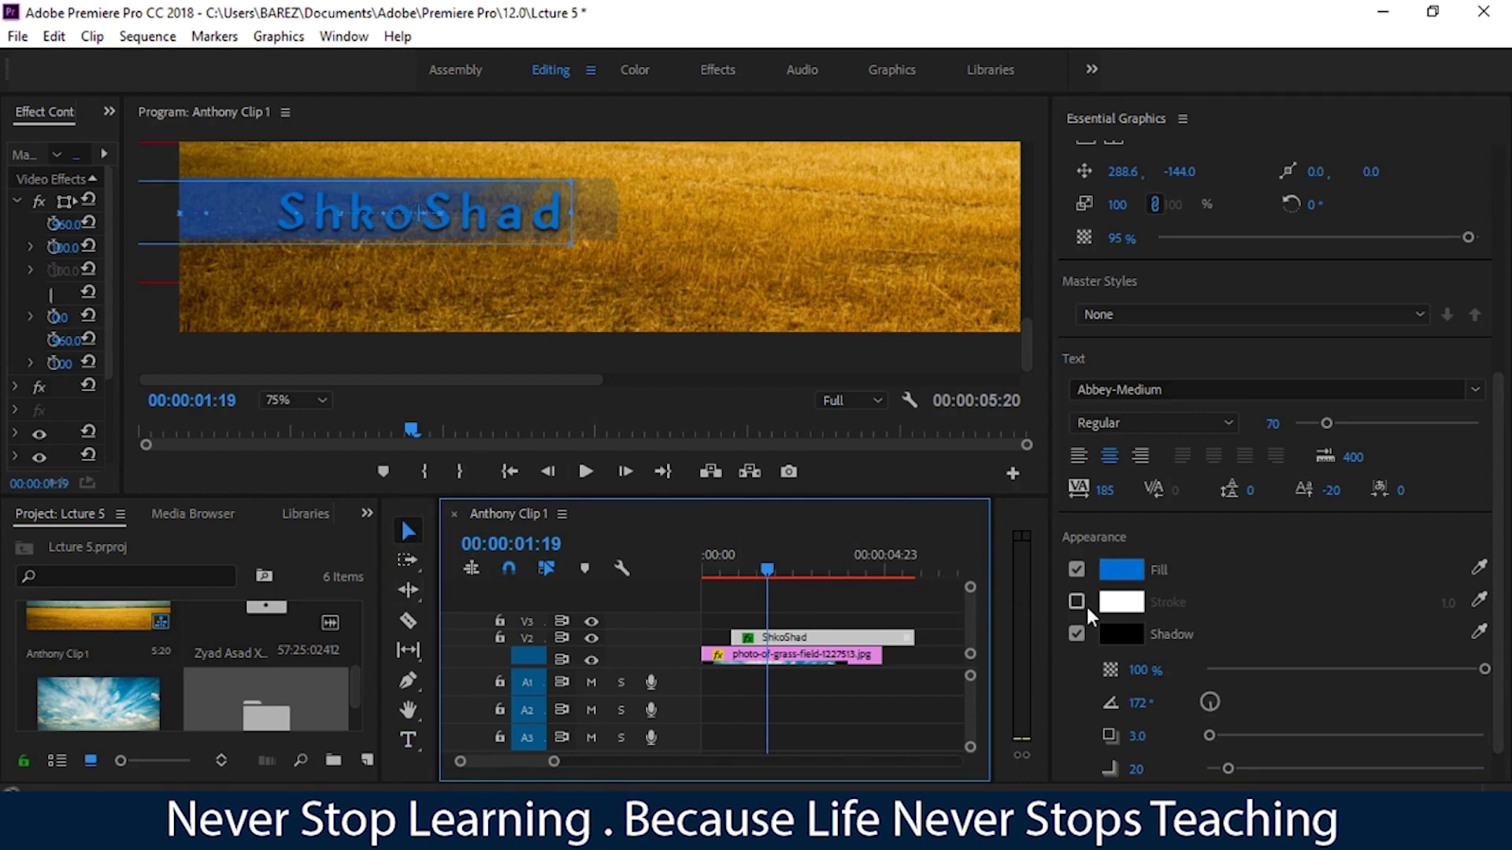
Add a white outline to the ShkoShad text and try widths of 27, then 8
{"action": "double_click", "coordinate": [439, 205]}
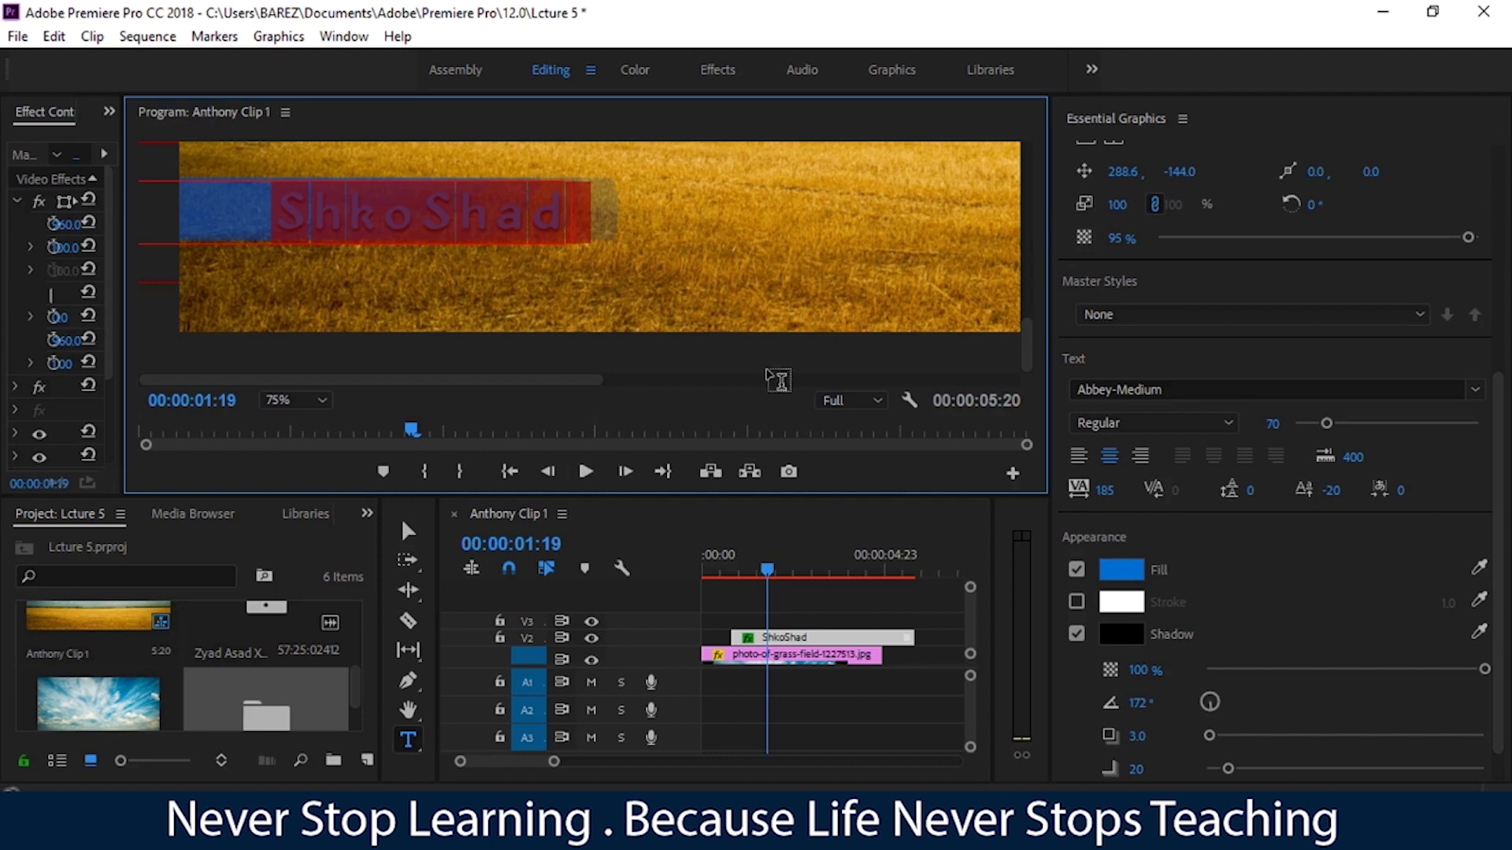
{"action": "left_click", "coordinate": [1075, 603]}
{"action": "left_click", "coordinate": [1075, 603]}
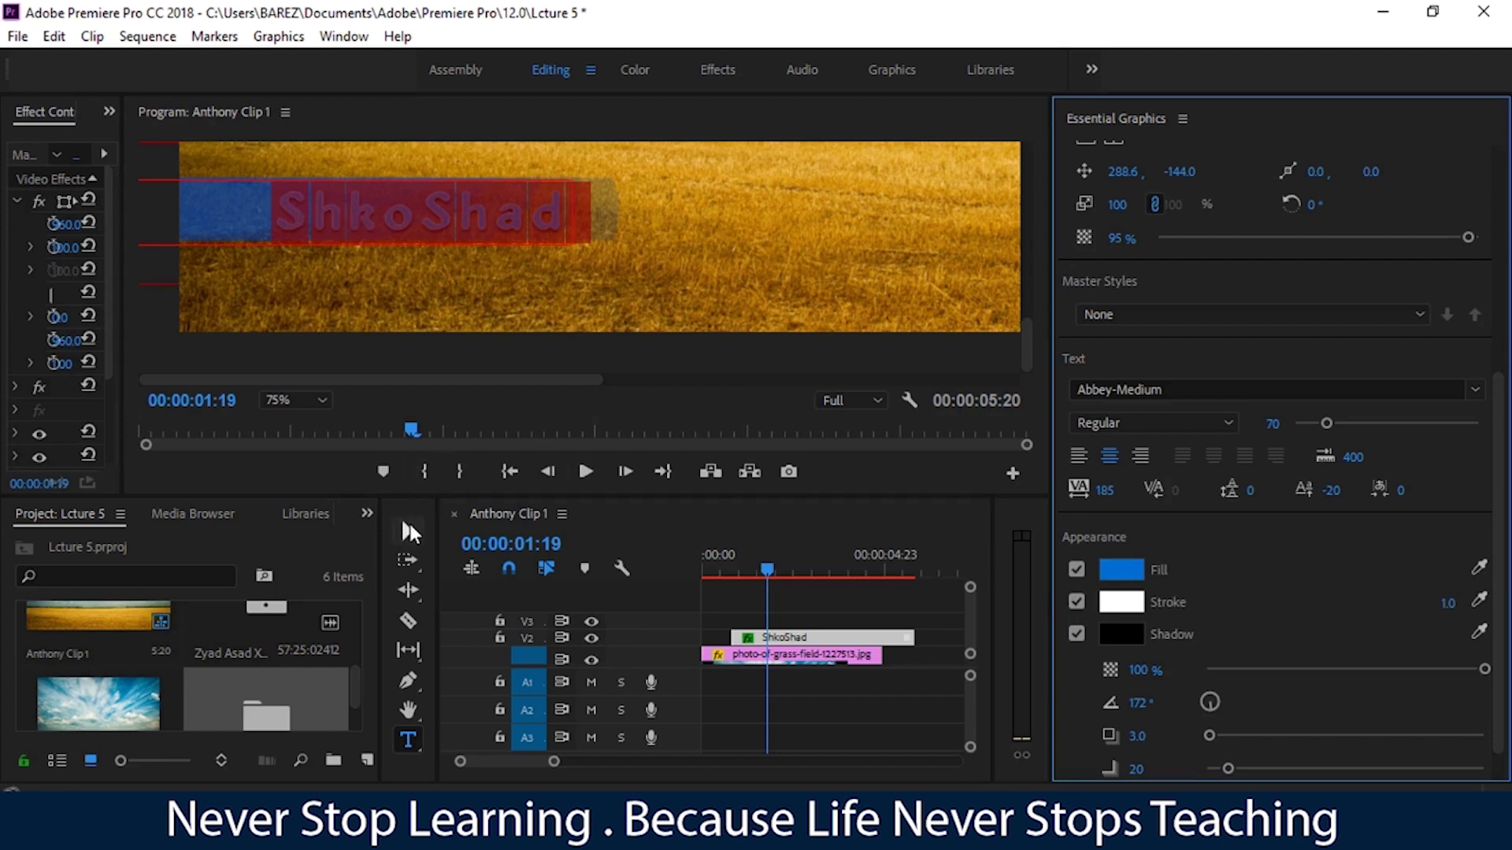
{"action": "left_click", "coordinate": [408, 530]}
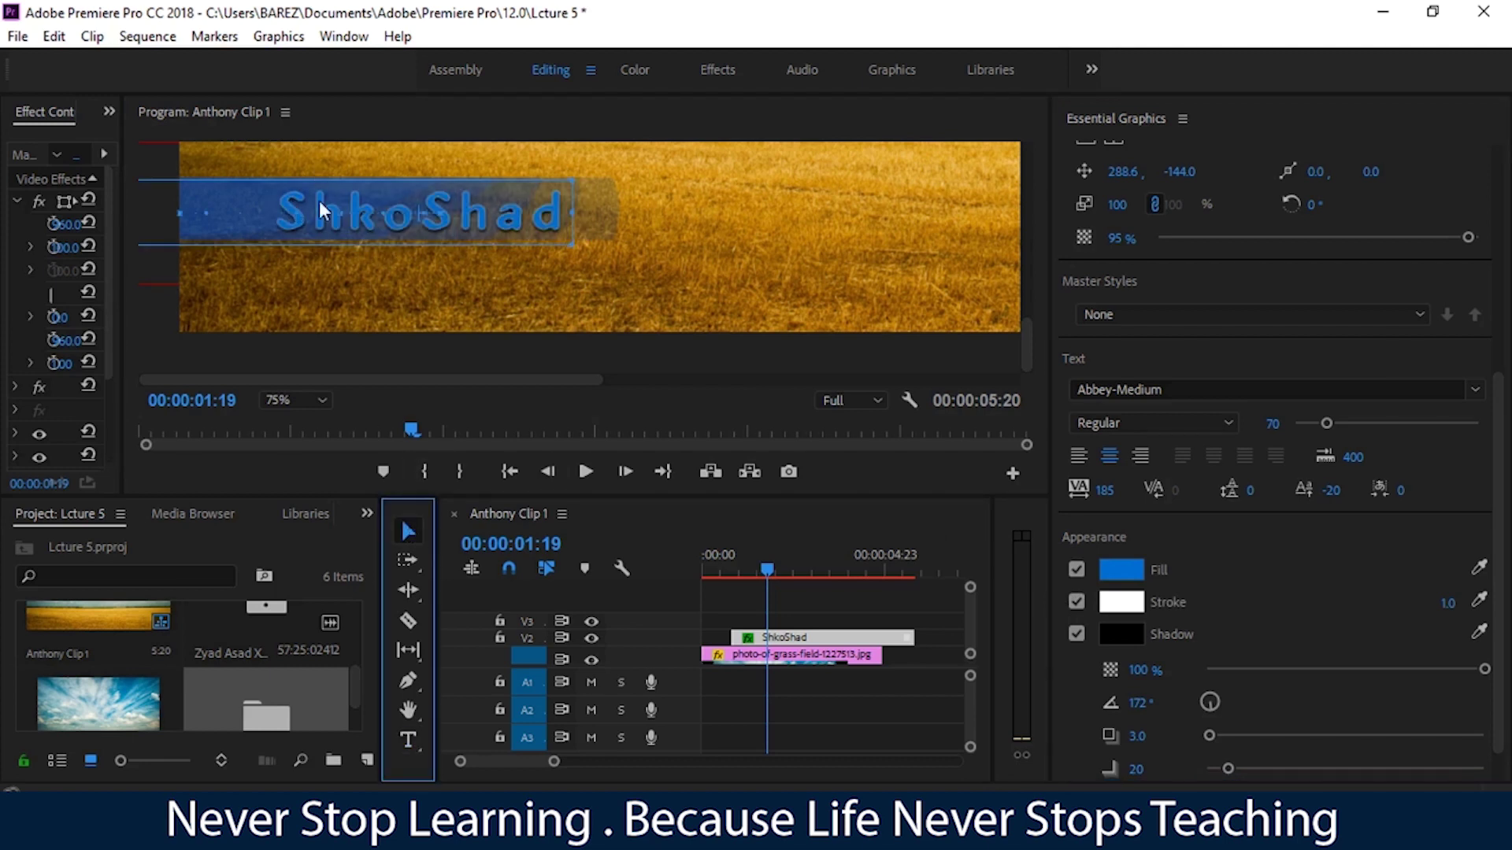
{"action": "left_click_drag", "start_coordinate": [1451, 603], "coordinate": [1472, 604]}
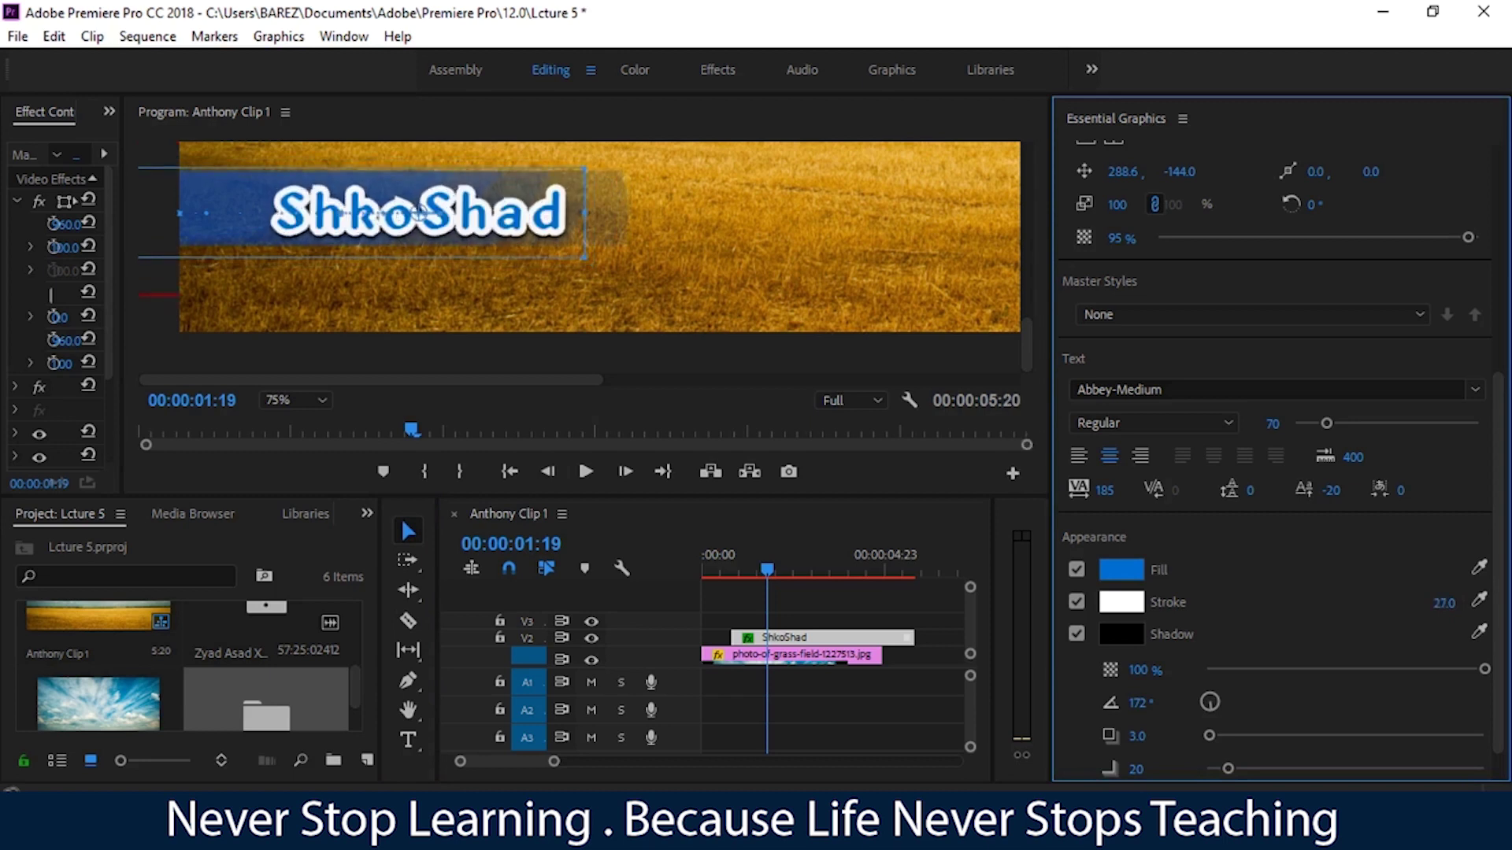
{"action": "left_click_drag", "start_coordinate": [1444, 604], "coordinate": [1410, 603]}
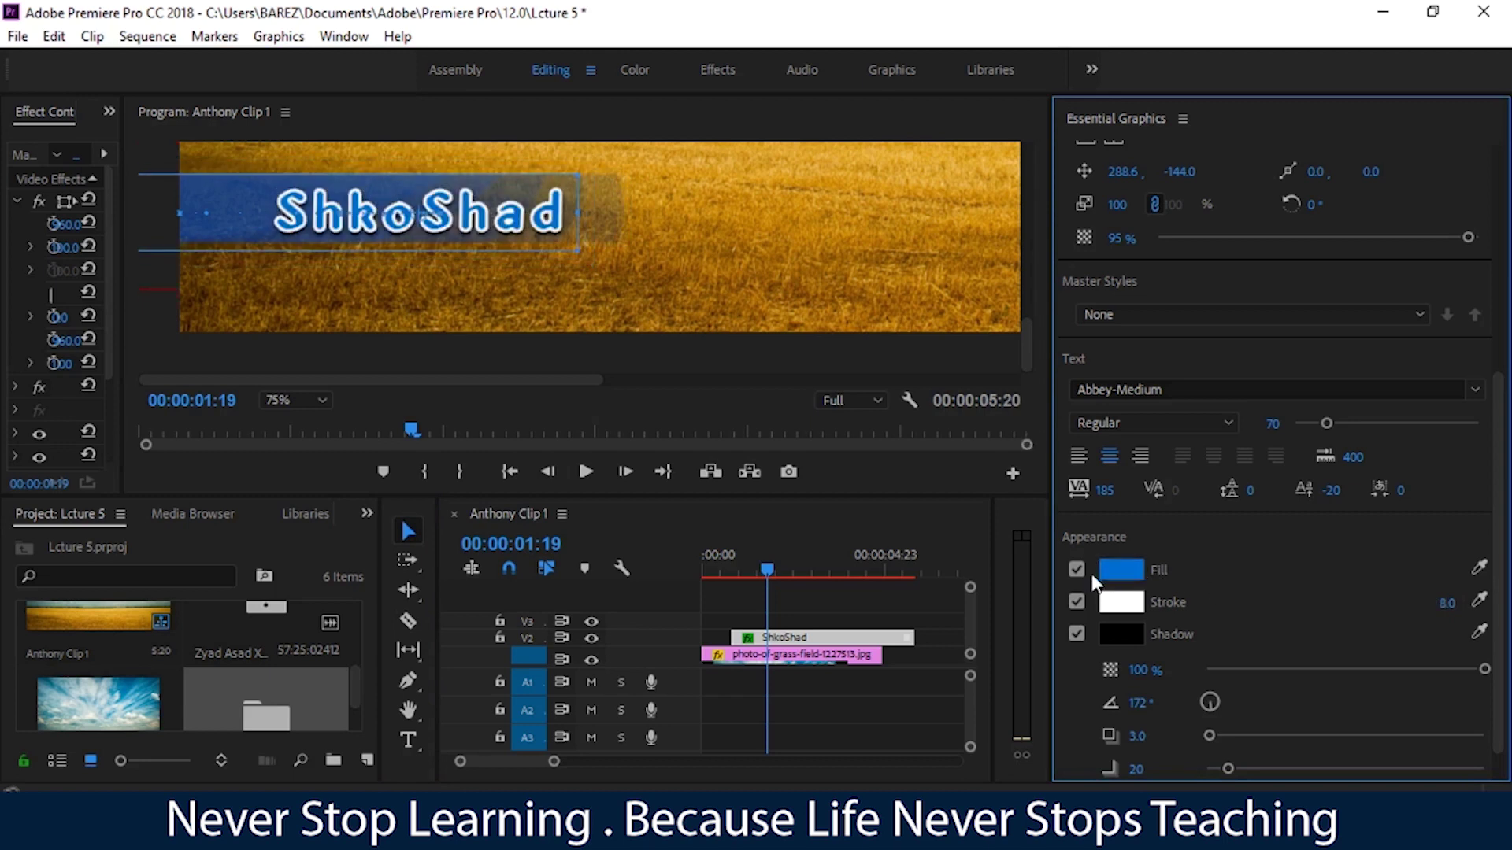
Thin the outline to 1, then keep the blue fill, remove the outline, and disable the shadow
{"action": "left_click", "coordinate": [1078, 573]}
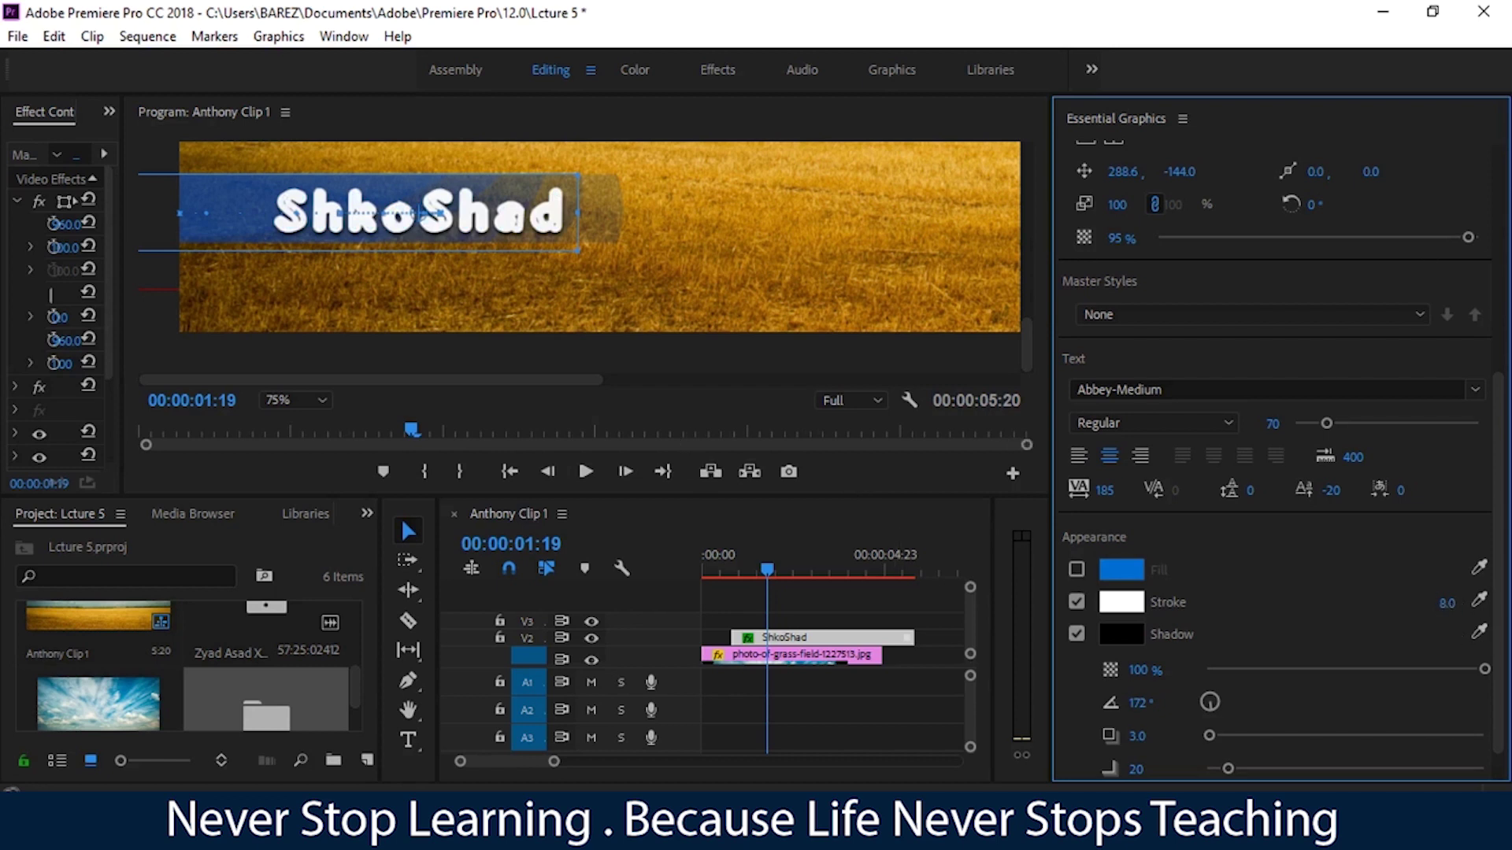
{"action": "left_click_drag", "start_coordinate": [1448, 603], "coordinate": [1426, 603]}
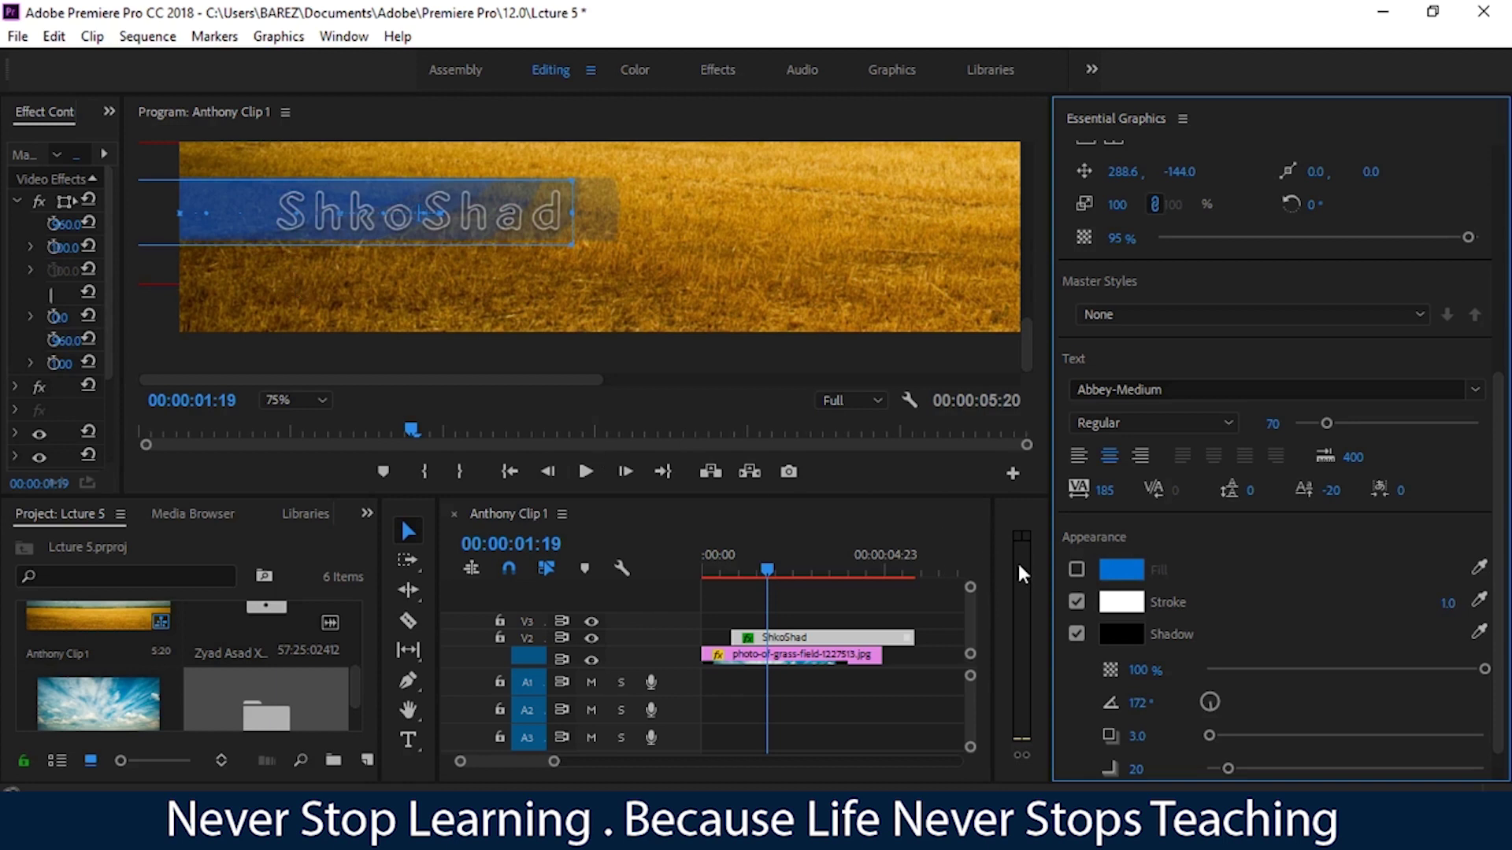
{"action": "left_click", "coordinate": [1073, 603]}
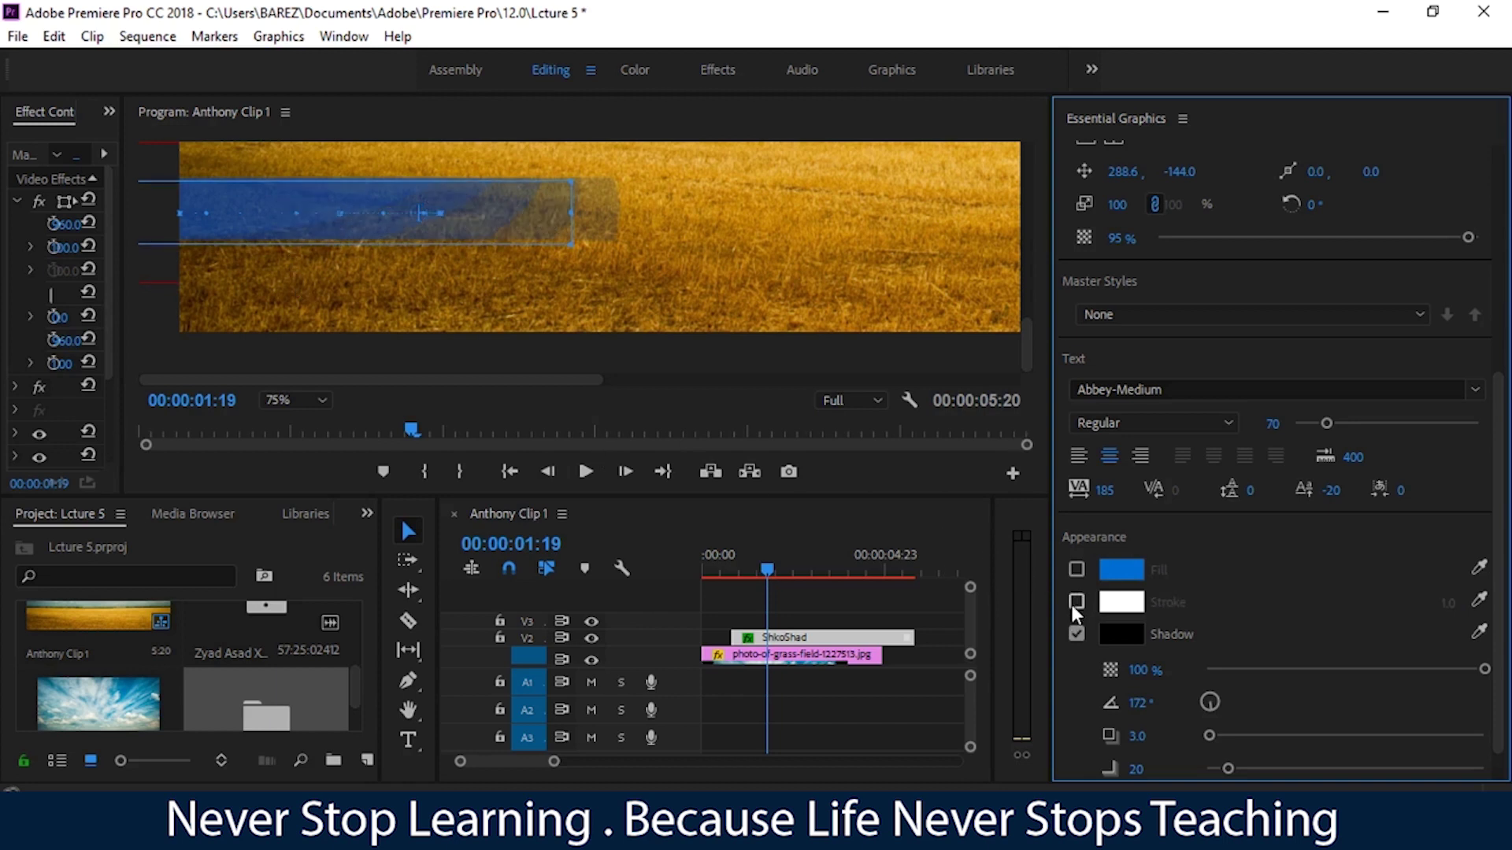
{"action": "left_click", "coordinate": [1076, 600]}
{"action": "left_click", "coordinate": [1077, 575]}
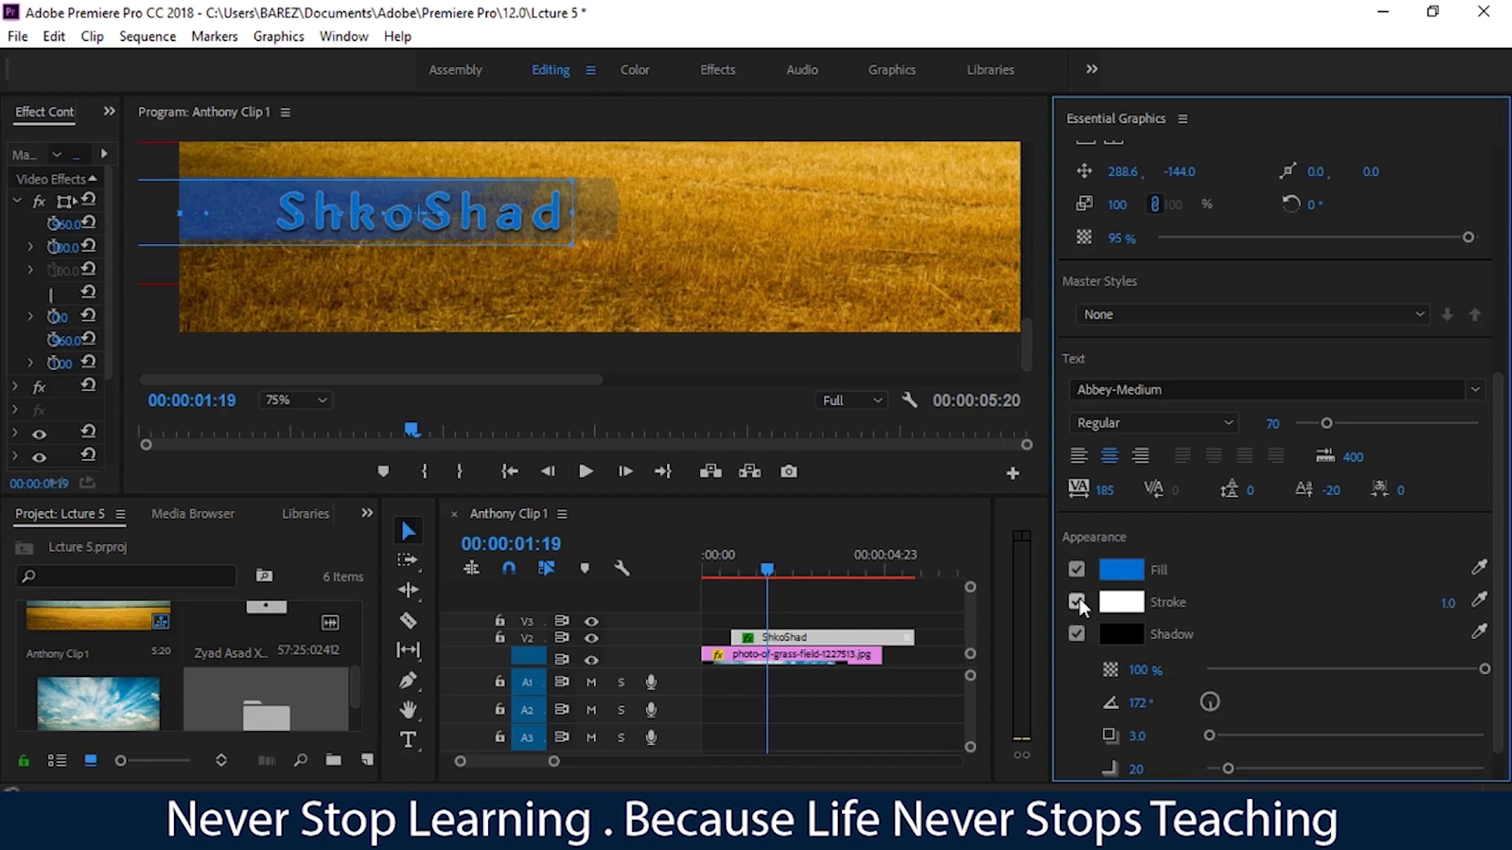
{"action": "left_click", "coordinate": [1077, 601]}
{"action": "left_click_drag", "start_coordinate": [1504, 528], "coordinate": [1504, 573]}
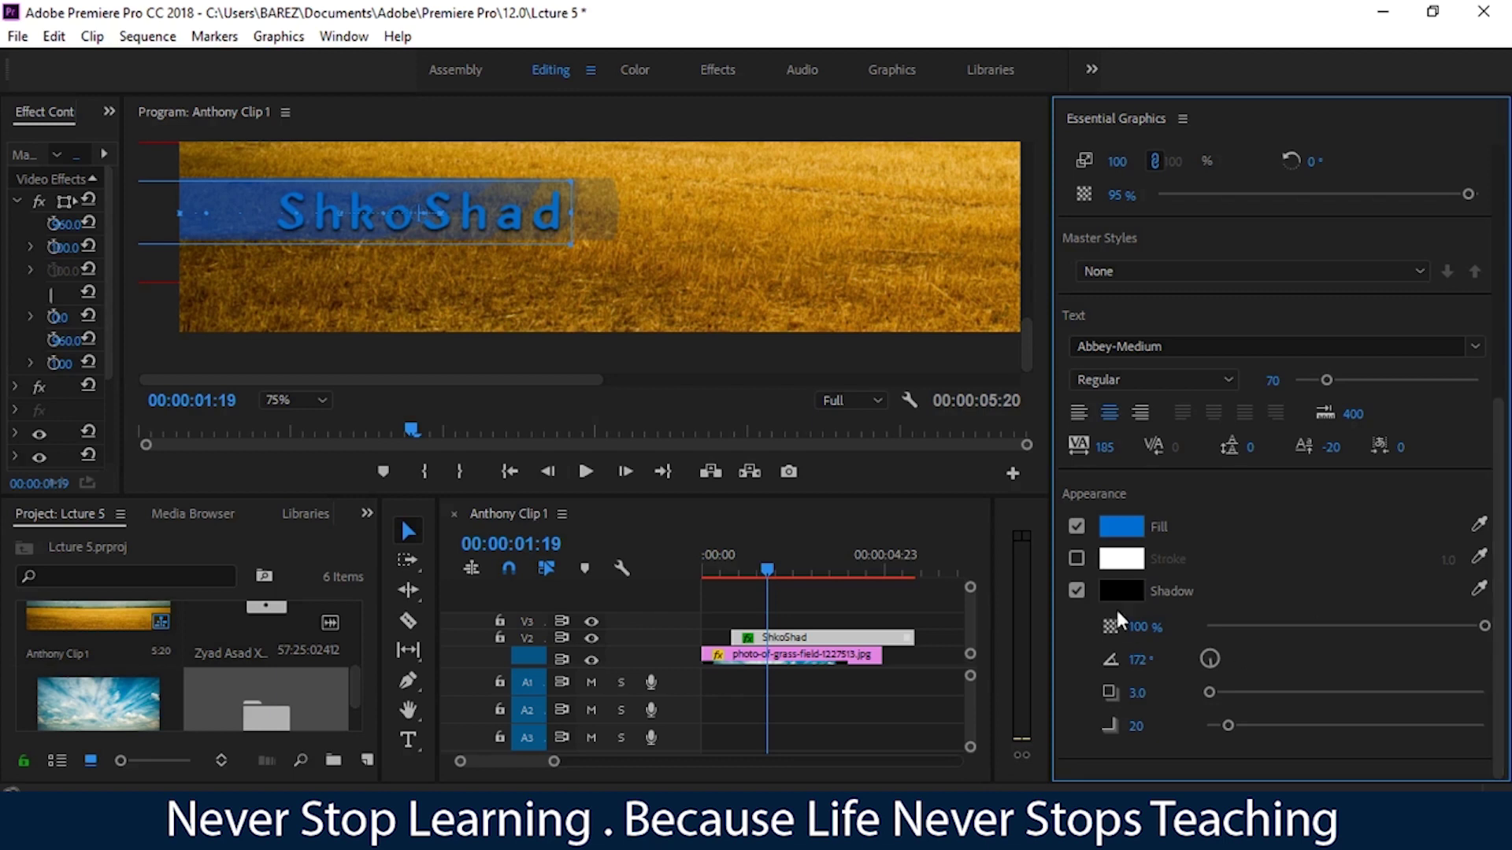
{"action": "left_click", "coordinate": [1079, 597]}
Re-enable the ShkoShad shadow and set its distance to 16.7 and blur to 80
{"action": "left_click", "coordinate": [1078, 724]}
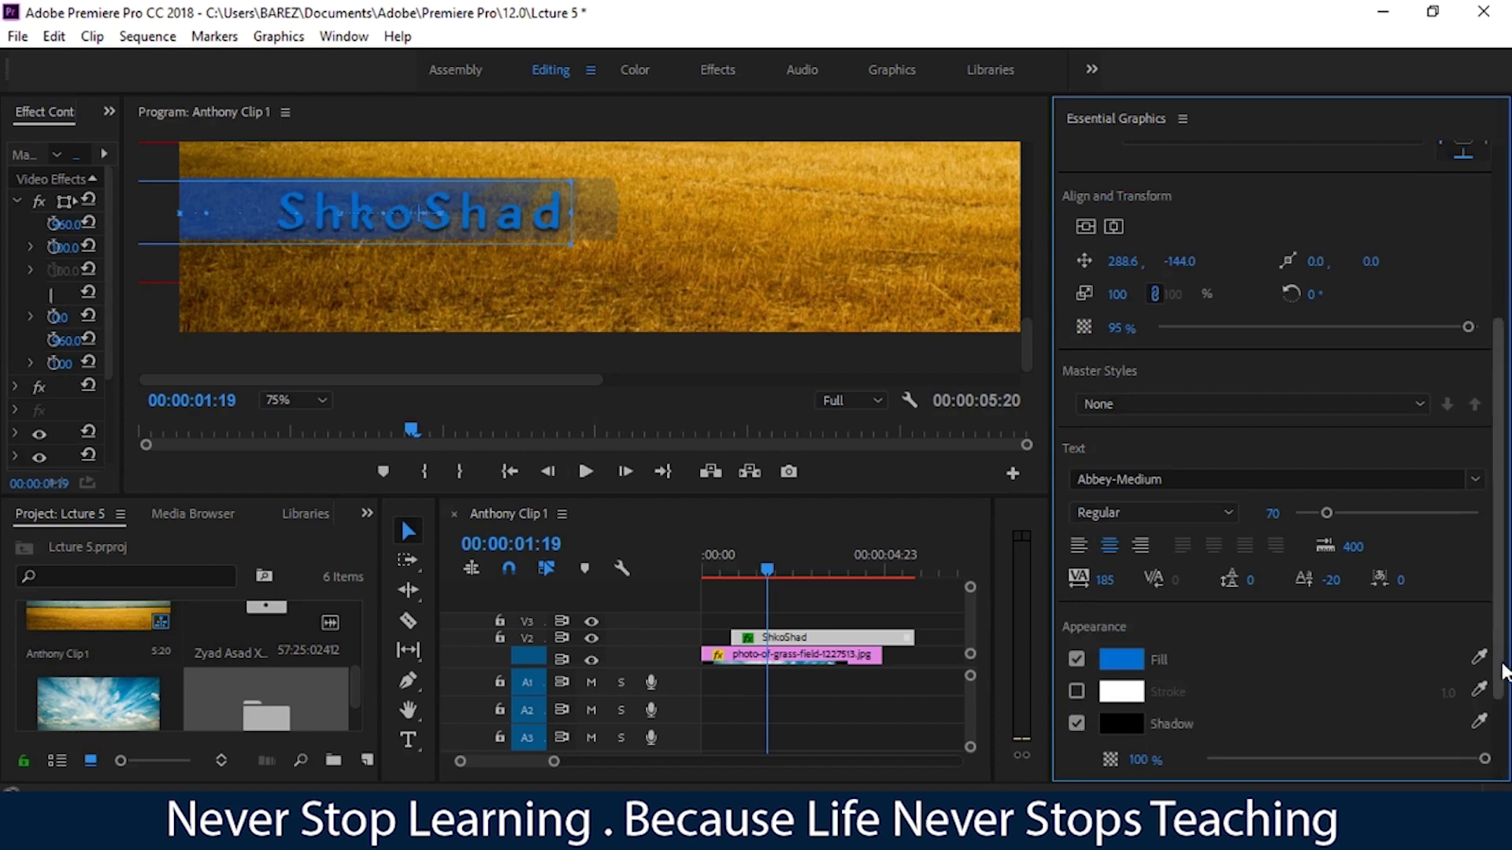
{"action": "left_click_drag", "start_coordinate": [1506, 670], "coordinate": [1504, 728]}
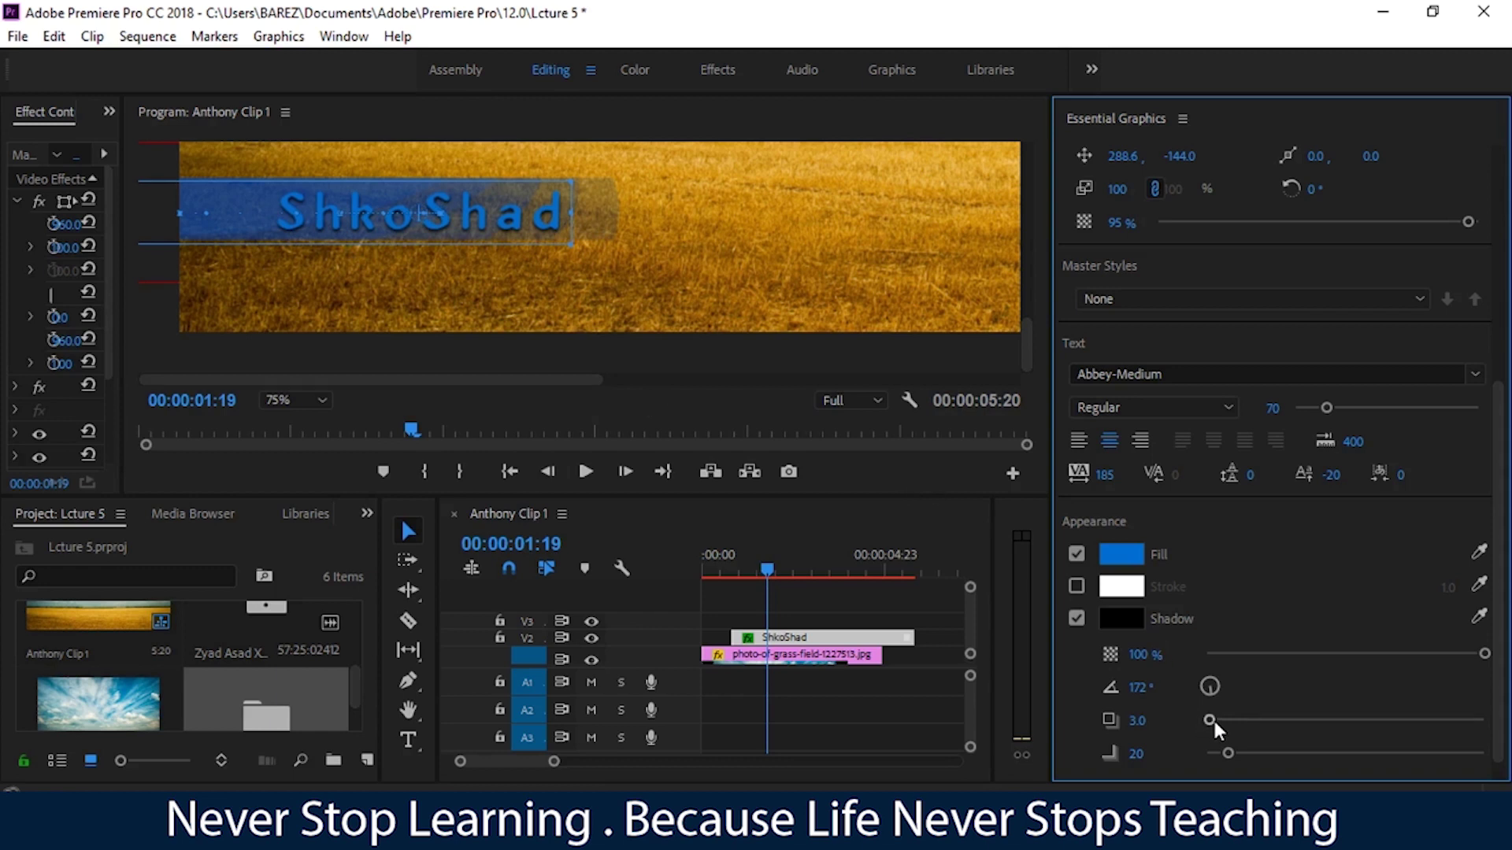
{"action": "mouse_move", "coordinate": [1210, 720]}
{"action": "left_mouse_down"}
{"action": "mouse_move", "coordinate": [1229, 720]}
{"action": "mouse_move", "coordinate": [1237, 754]}
{"action": "mouse_move", "coordinate": [1274, 754]}
{"action": "left_mouse_up"}
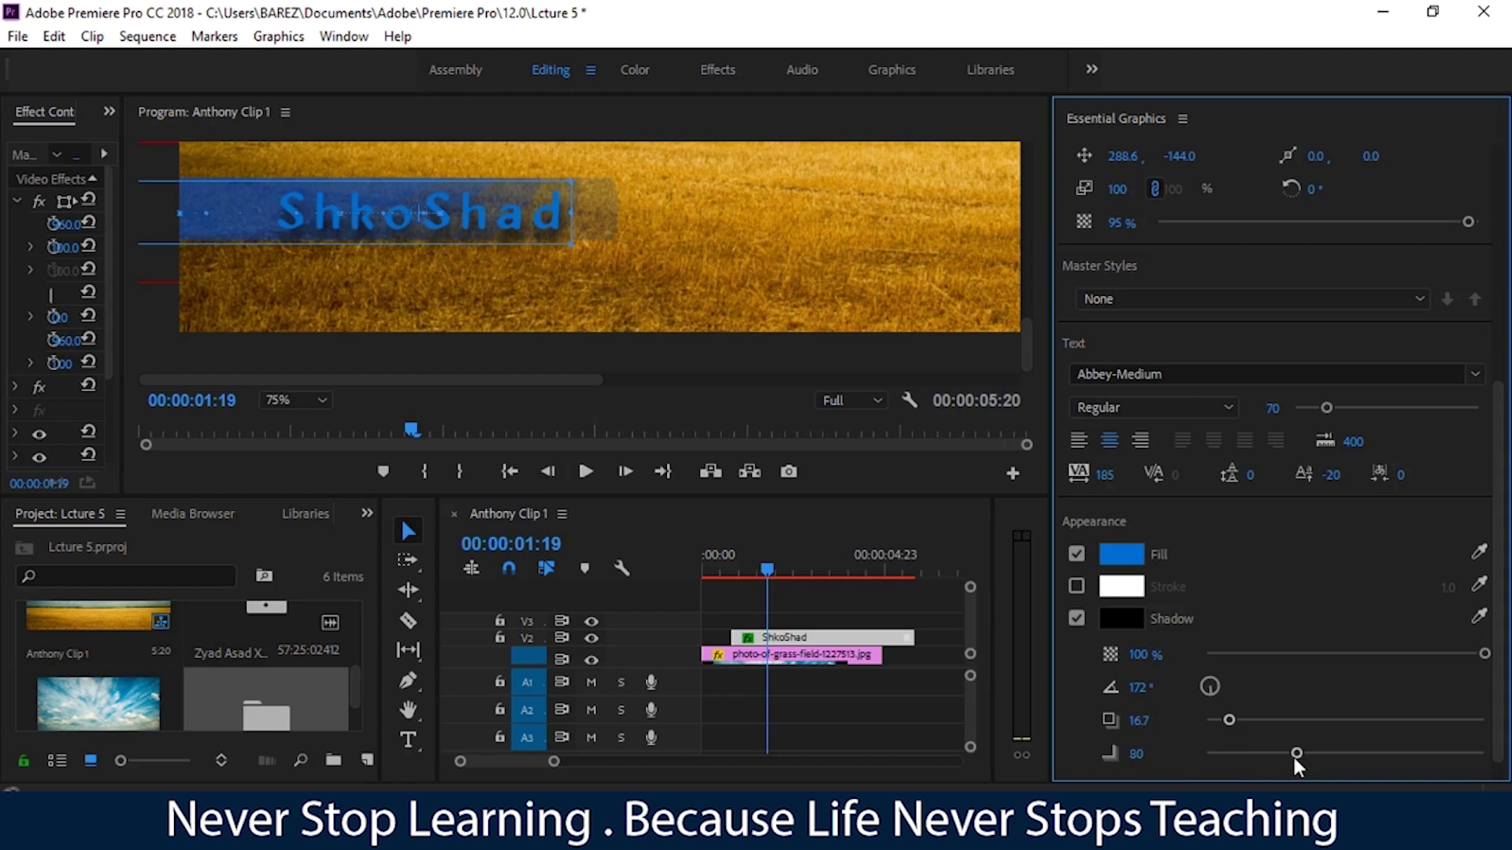
{"action": "scroll", "coordinate": [1496, 520], "scroll_direction": "up", "scroll_amount": 3}
{"action": "scroll", "coordinate": [1504, 393], "scroll_direction": "up", "scroll_amount": 5}
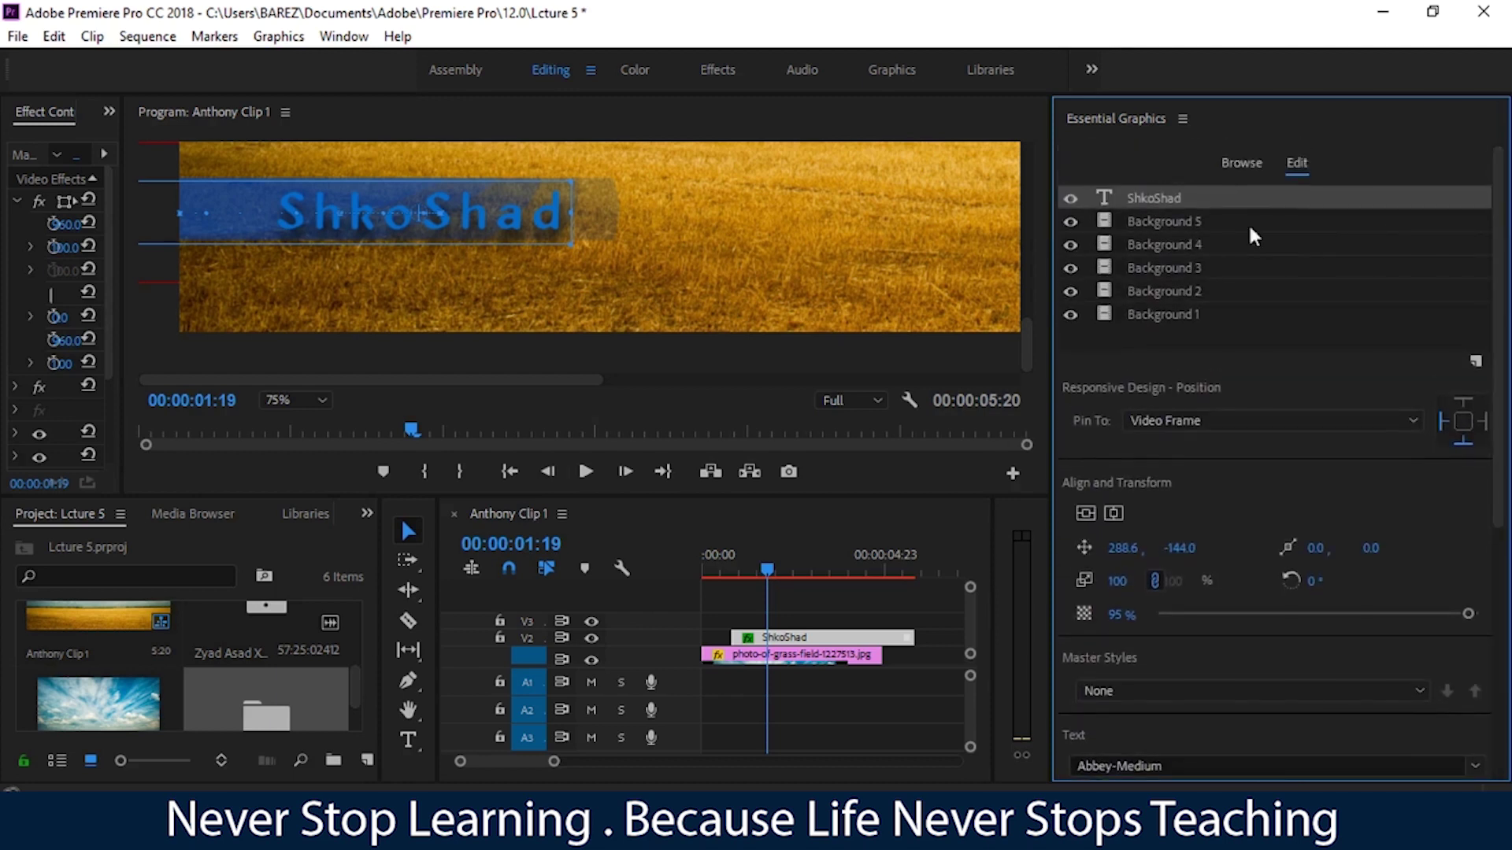
Glance at the template browser, then delete the ShkoShad title clip from the timeline
{"action": "left_click", "coordinate": [1238, 164]}
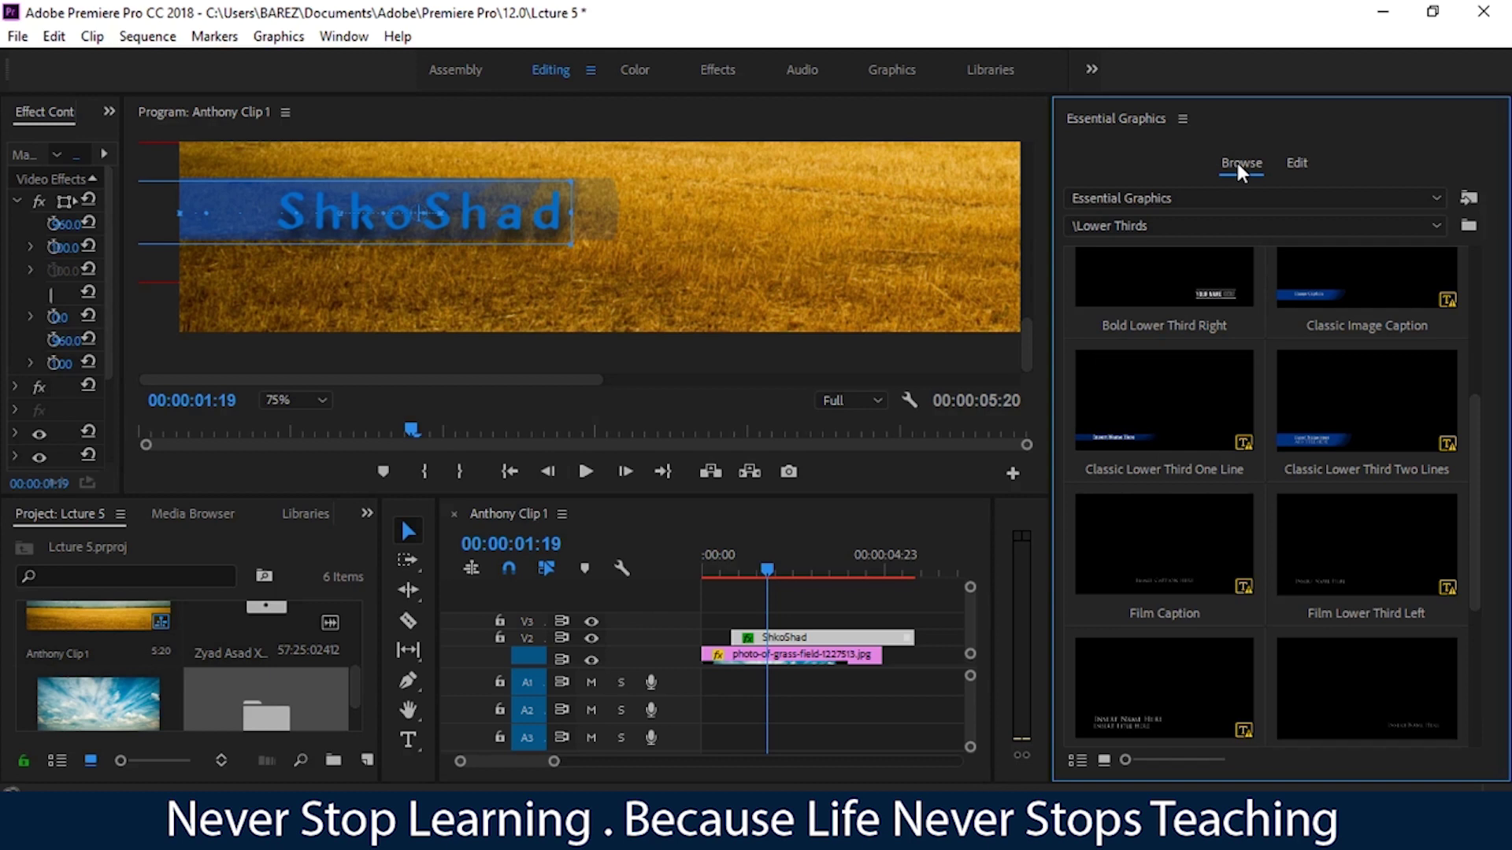
{"action": "left_click", "coordinate": [1296, 166]}
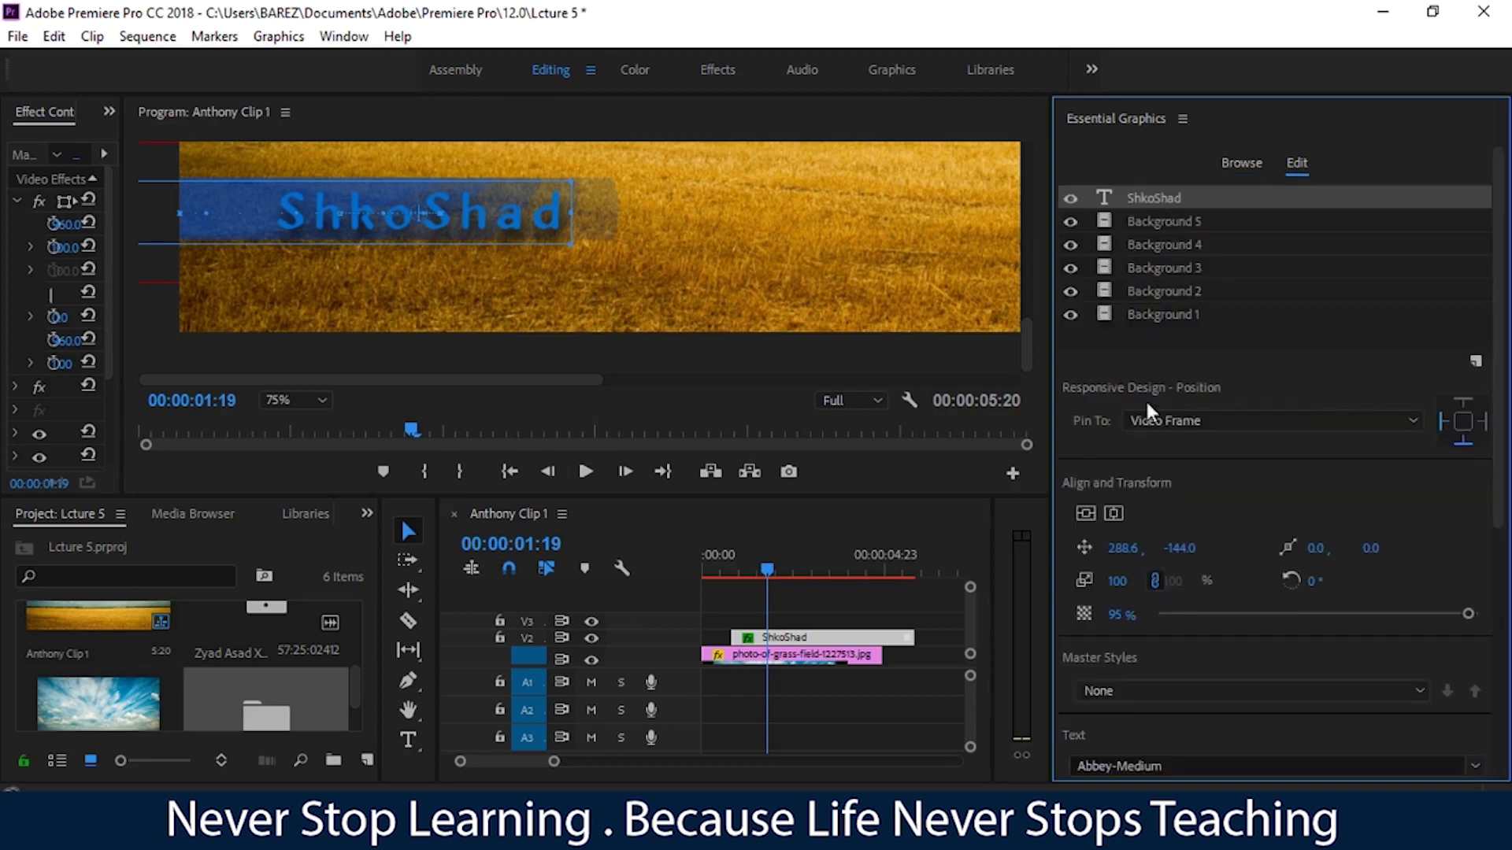
{"action": "left_click", "coordinate": [827, 652]}
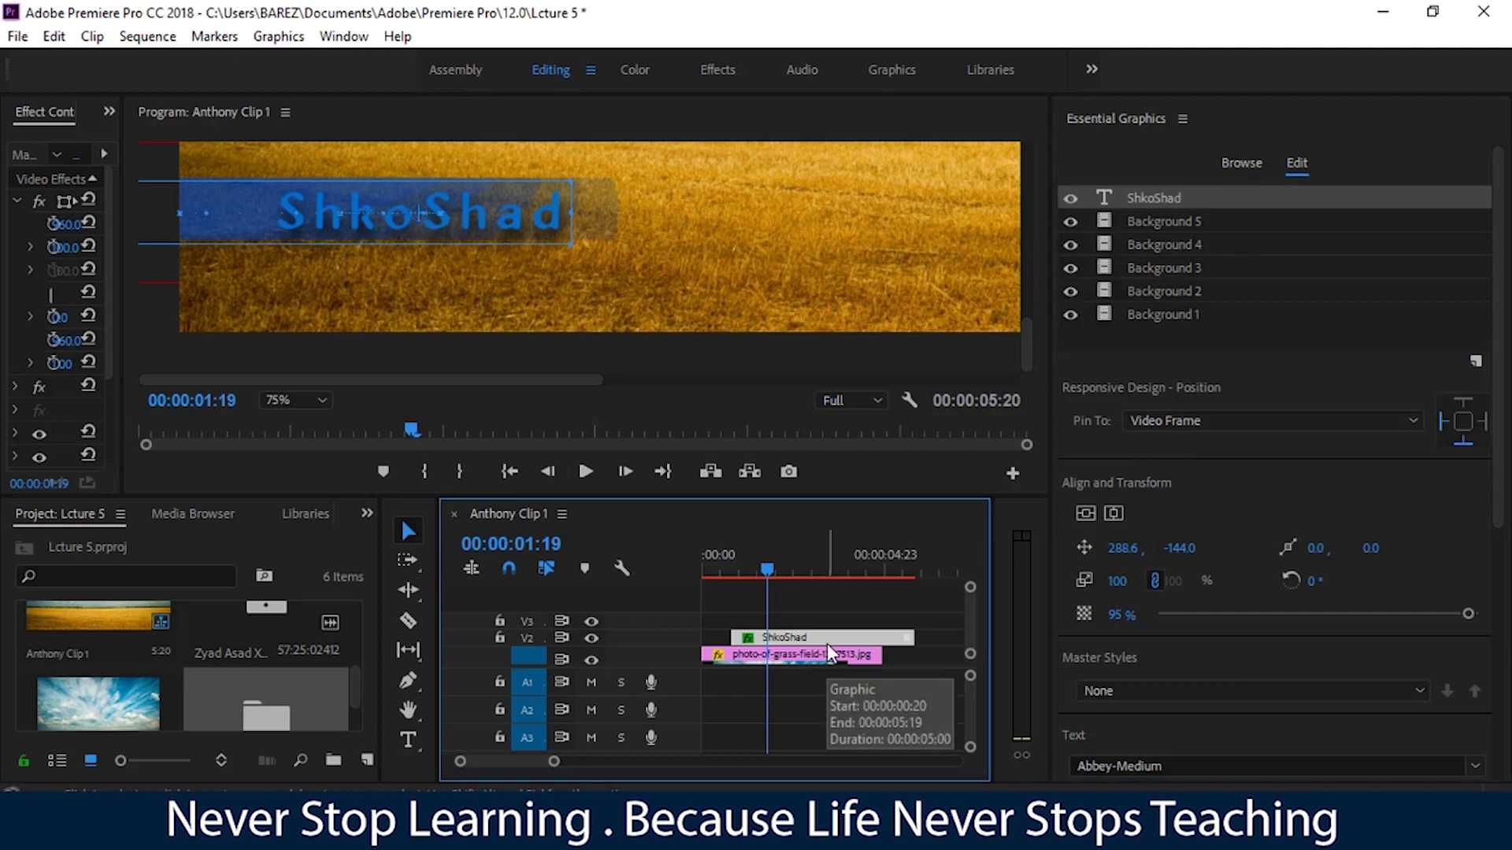
{"action": "key", "text": "Delete"}
Create a new text box in the frame reading 'Slaw'
{"action": "left_click", "coordinate": [408, 740]}
{"action": "left_click", "coordinate": [583, 284]}
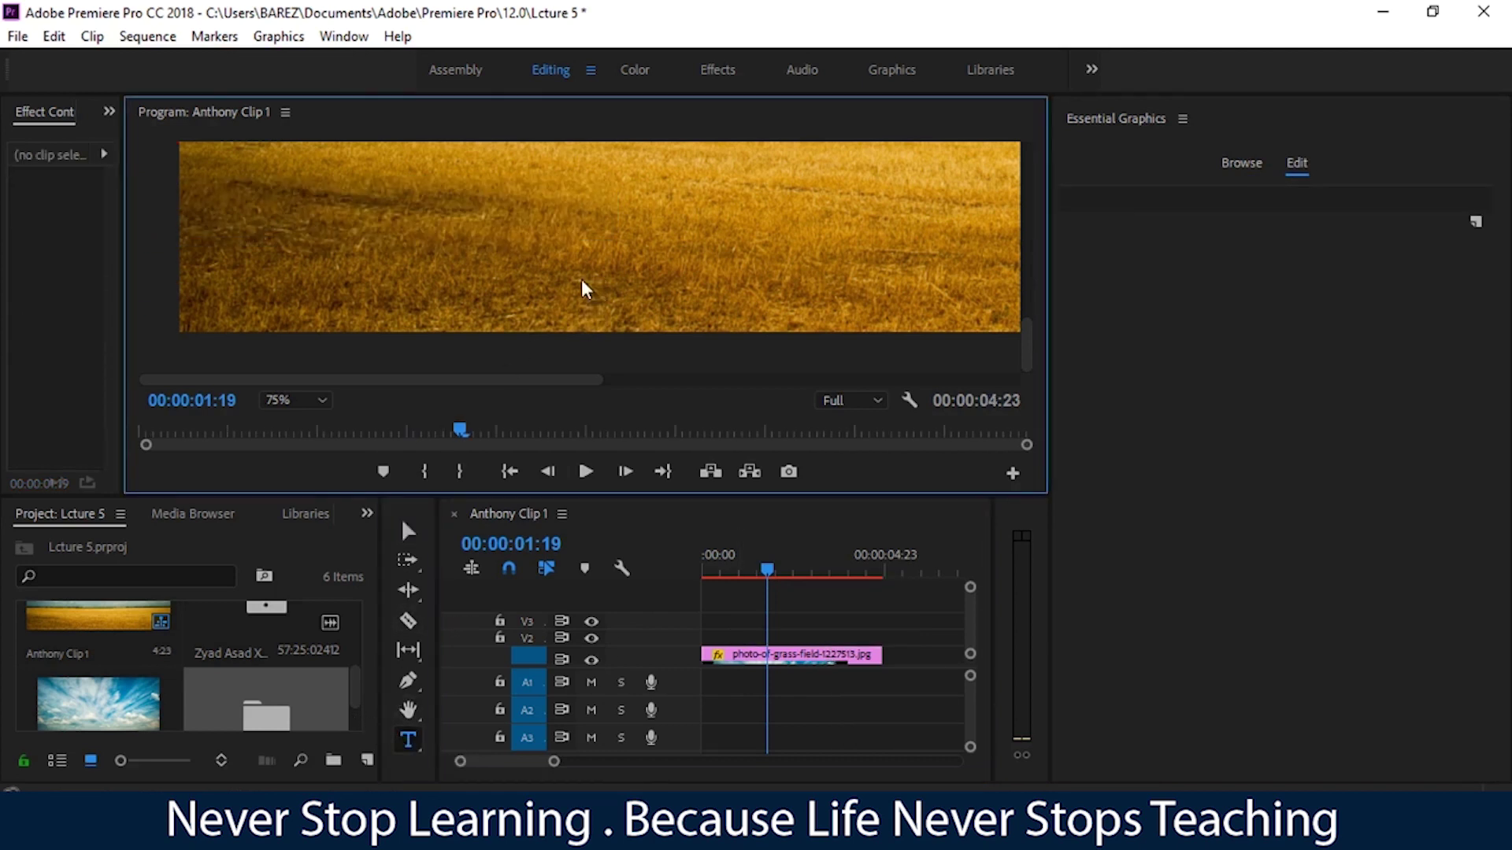
{"action": "type", "text": "S"}
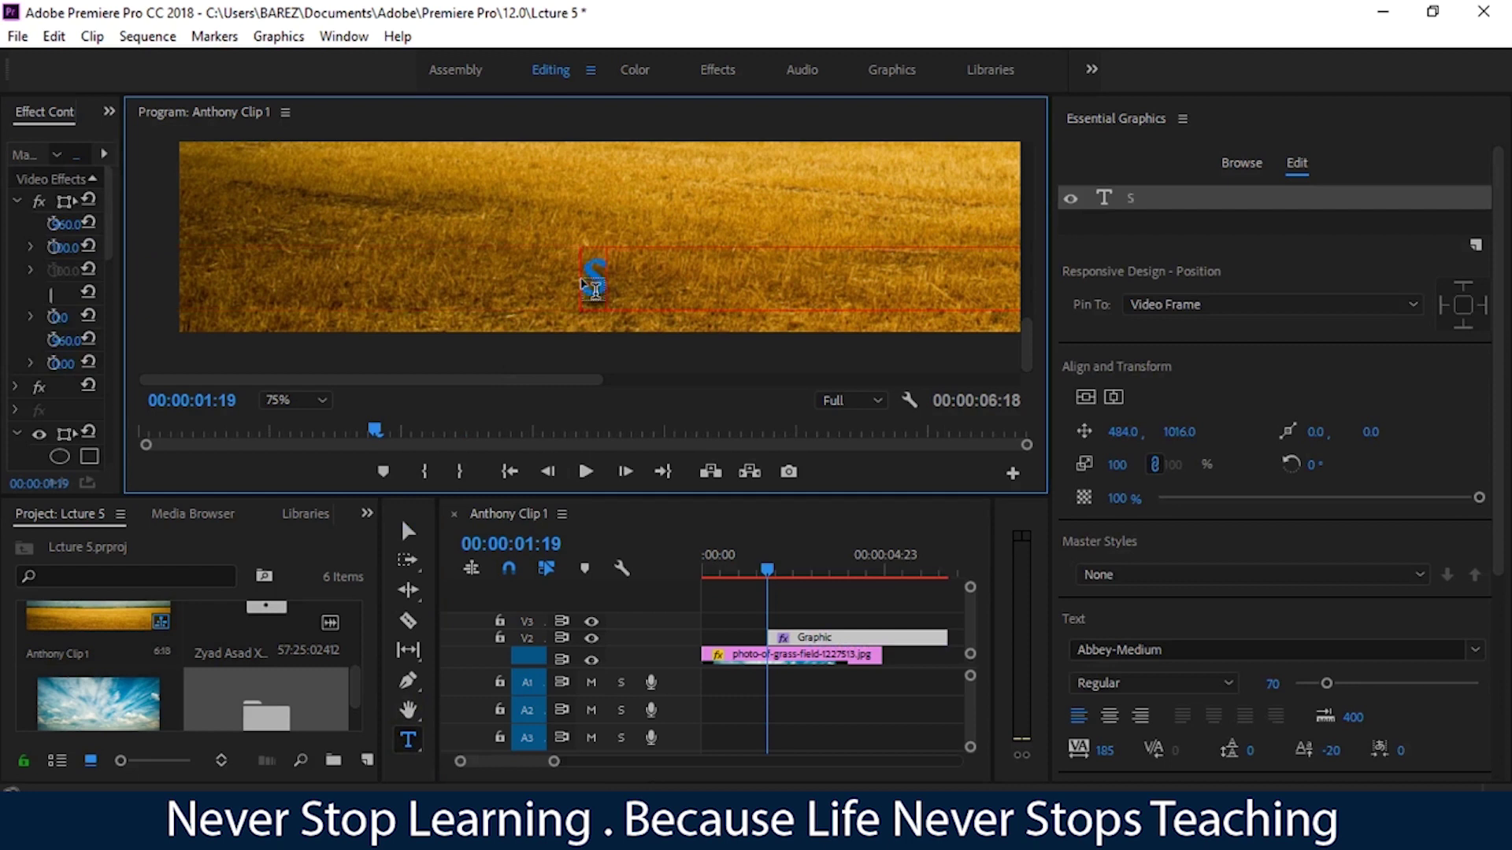
{"action": "type", "text": "l"}
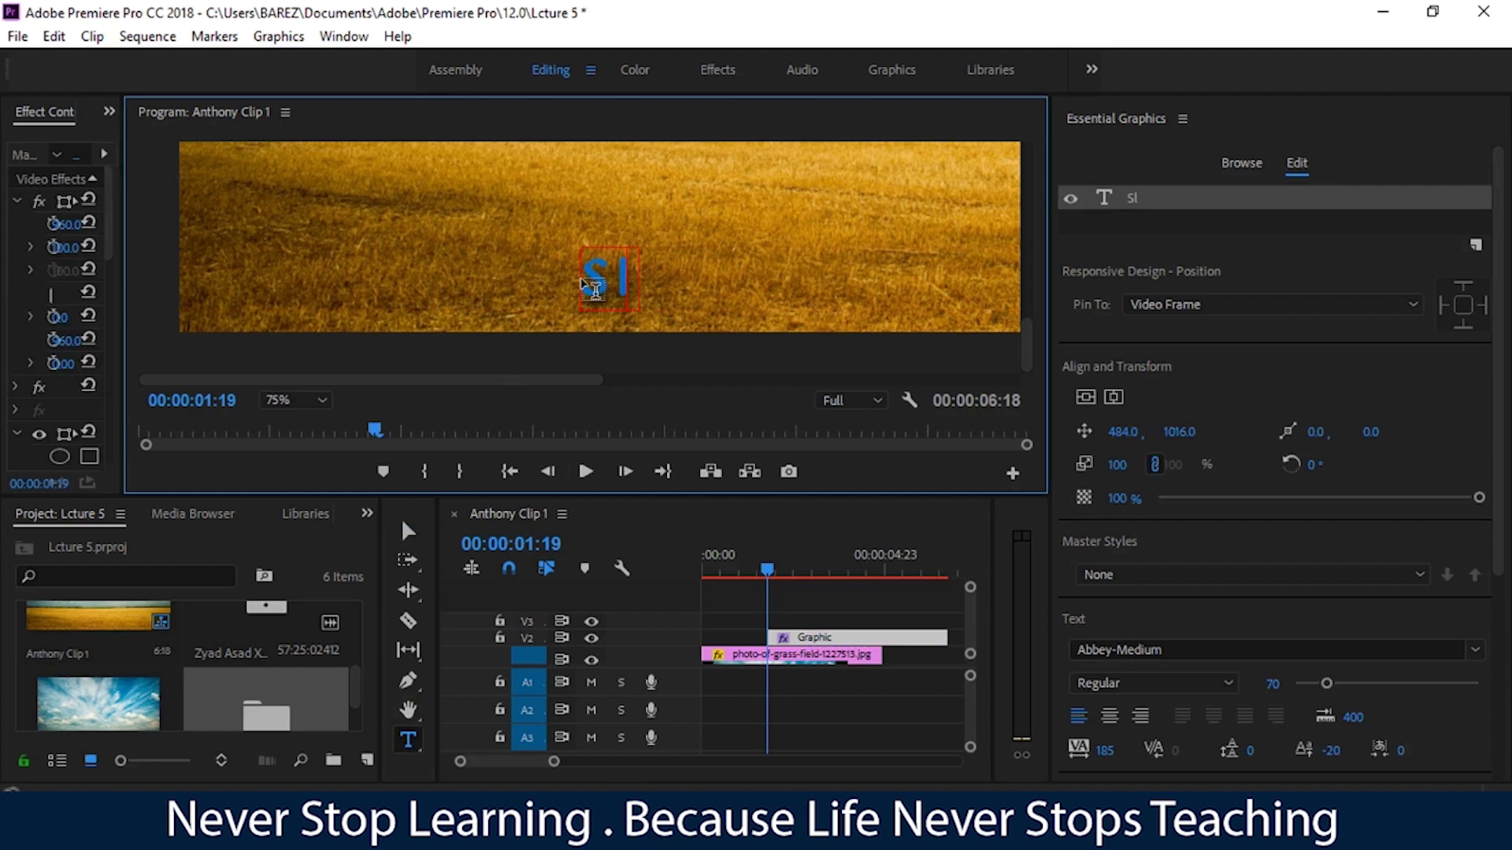
{"action": "type", "text": "aw"}
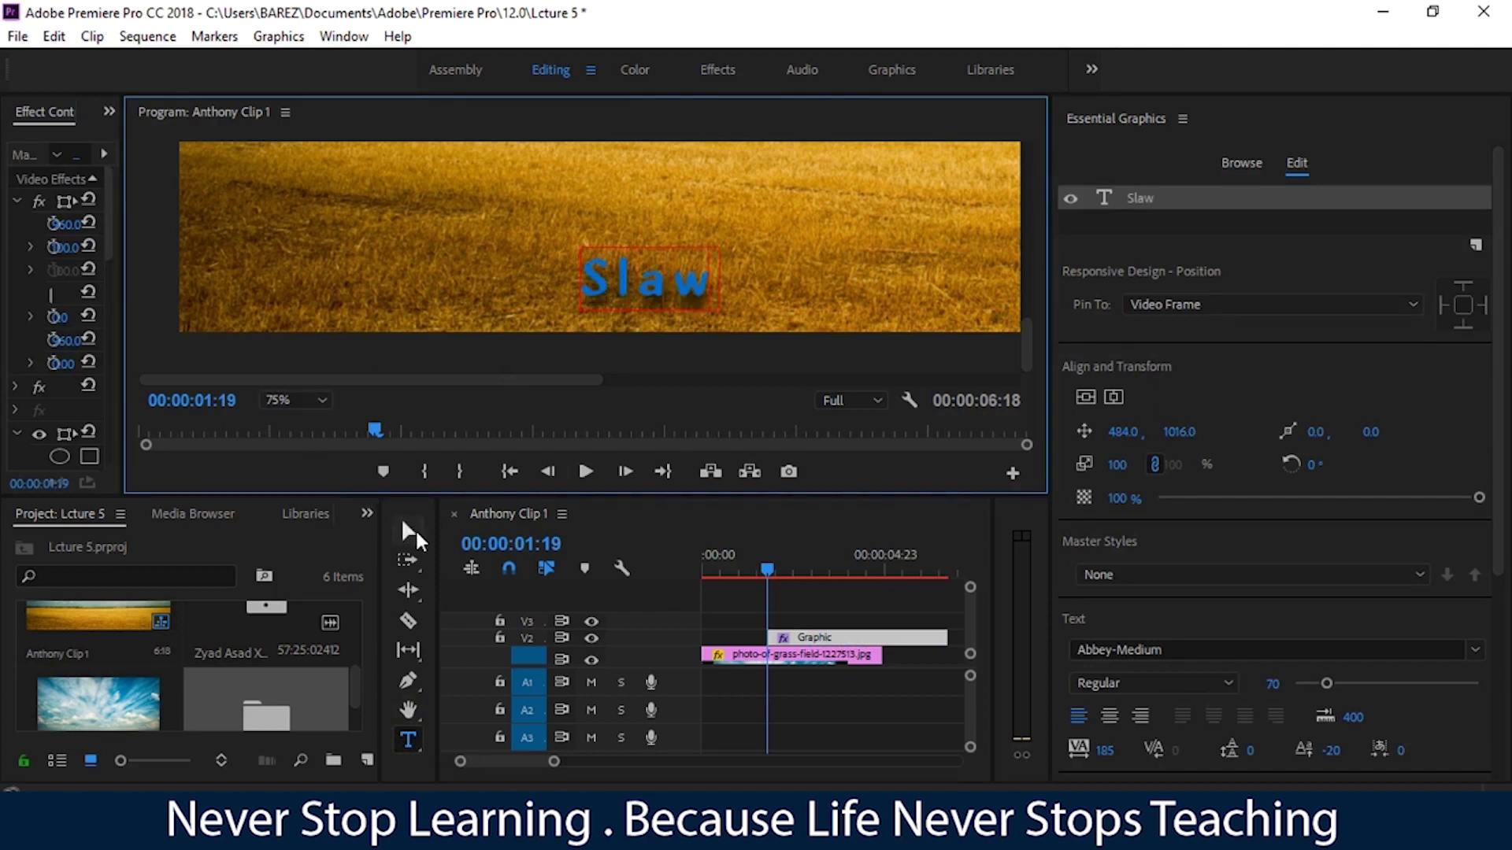
{"action": "left_click", "coordinate": [415, 534]}
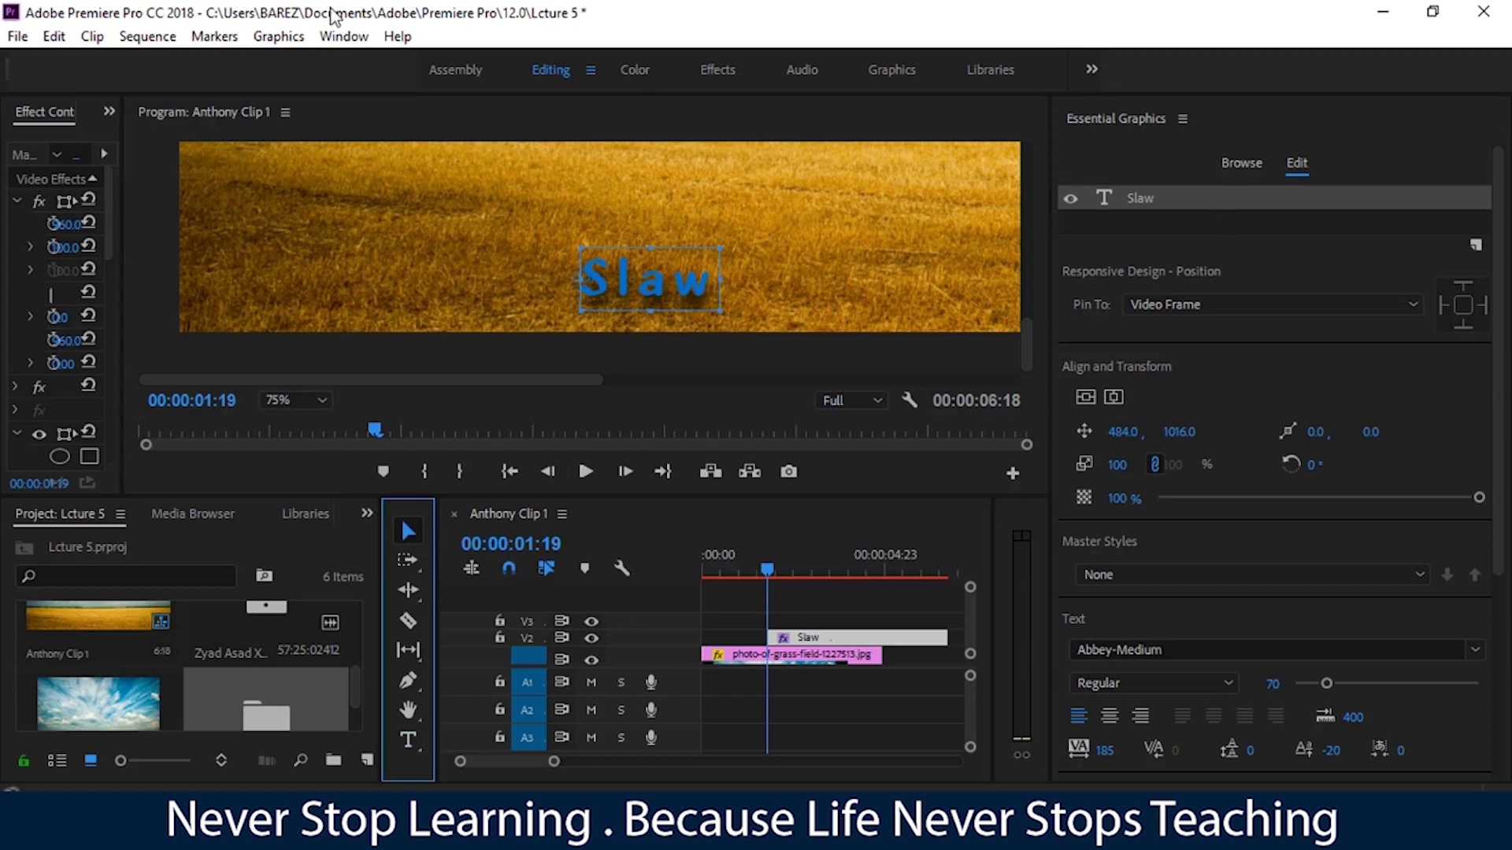
Look through the panel list without choosing anything, and scroll the panel
{"action": "left_click", "coordinate": [344, 36]}
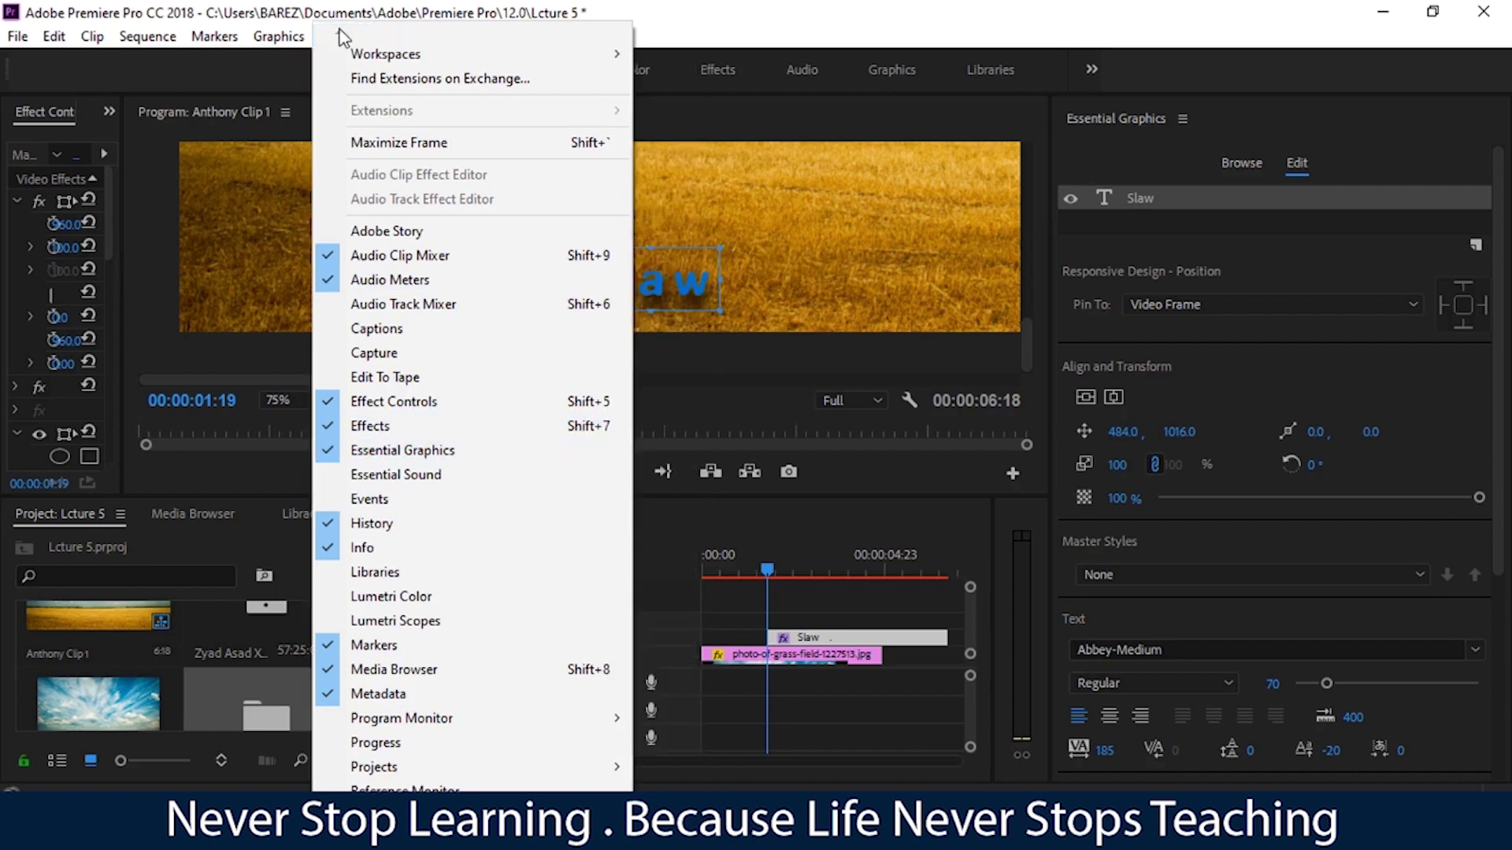
{"action": "mouse_move", "coordinate": [291, 39]}
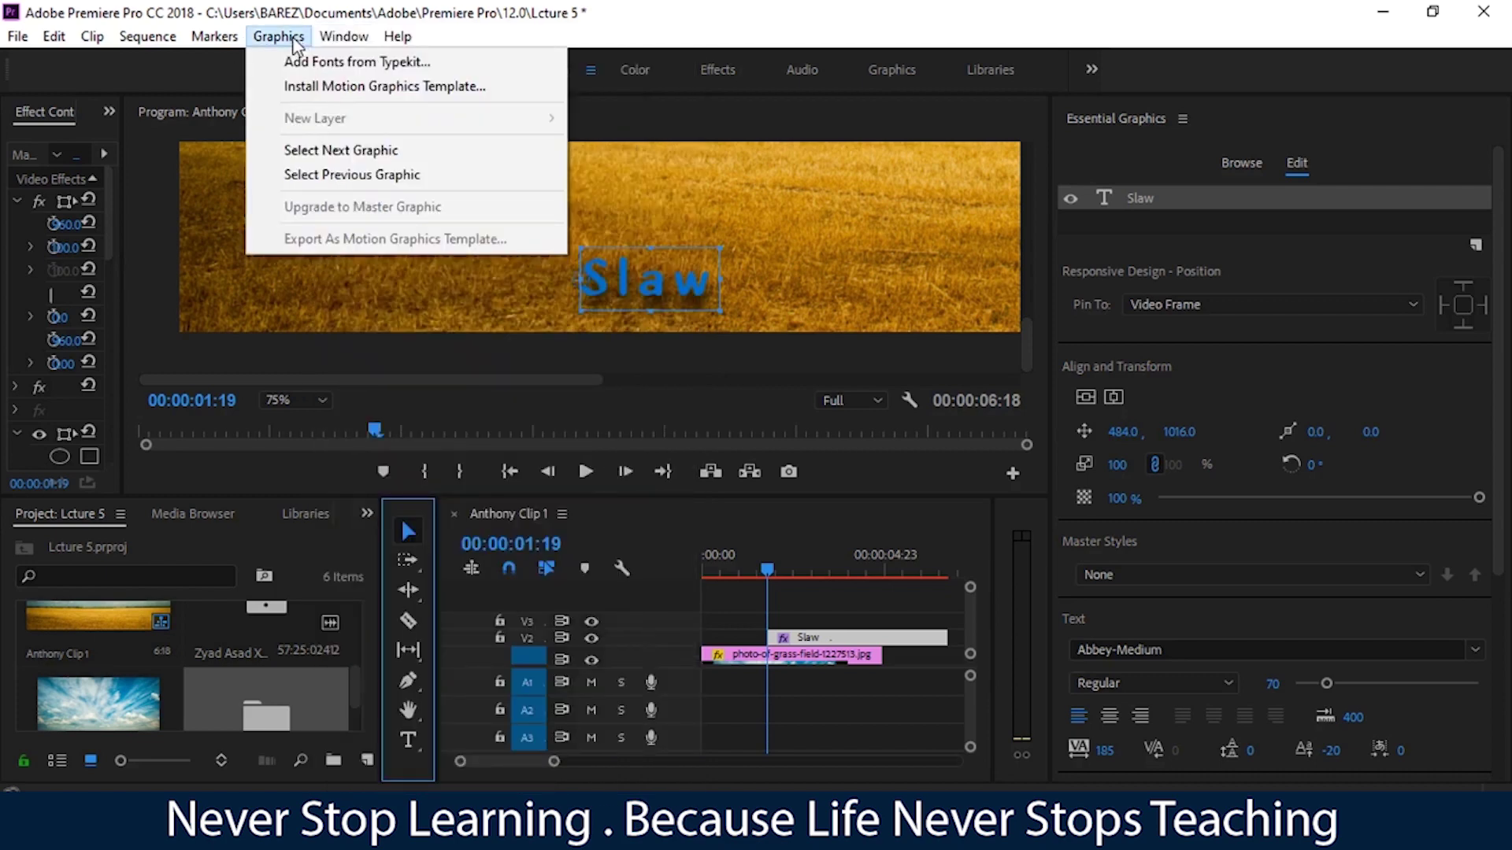
{"action": "mouse_move", "coordinate": [343, 36]}
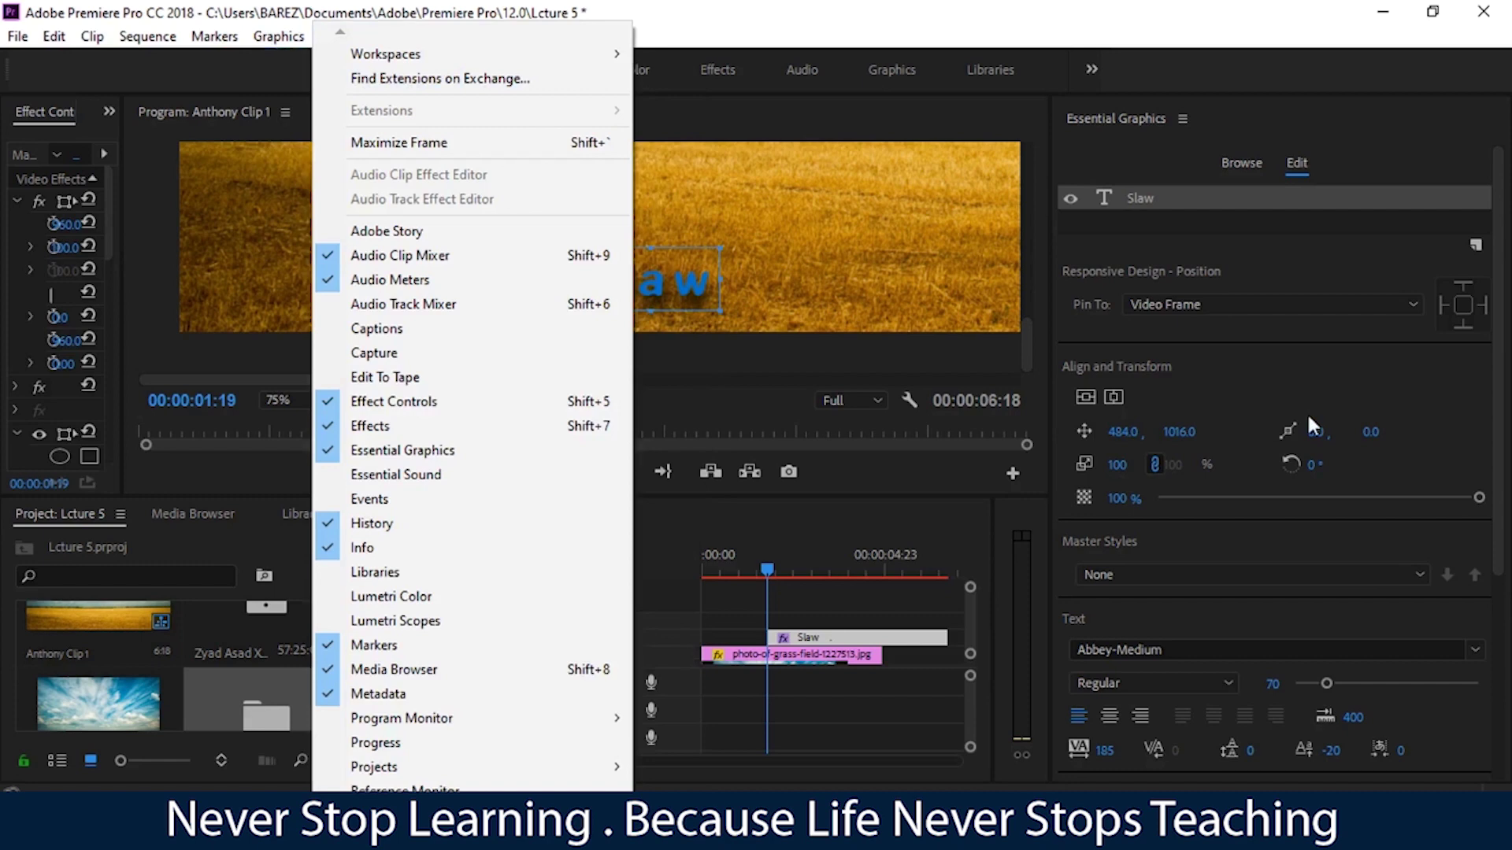
{"action": "left_click", "coordinate": [1467, 404]}
{"action": "scroll", "coordinate": [1467, 404], "scroll_direction": "down", "scroll_amount": 5}
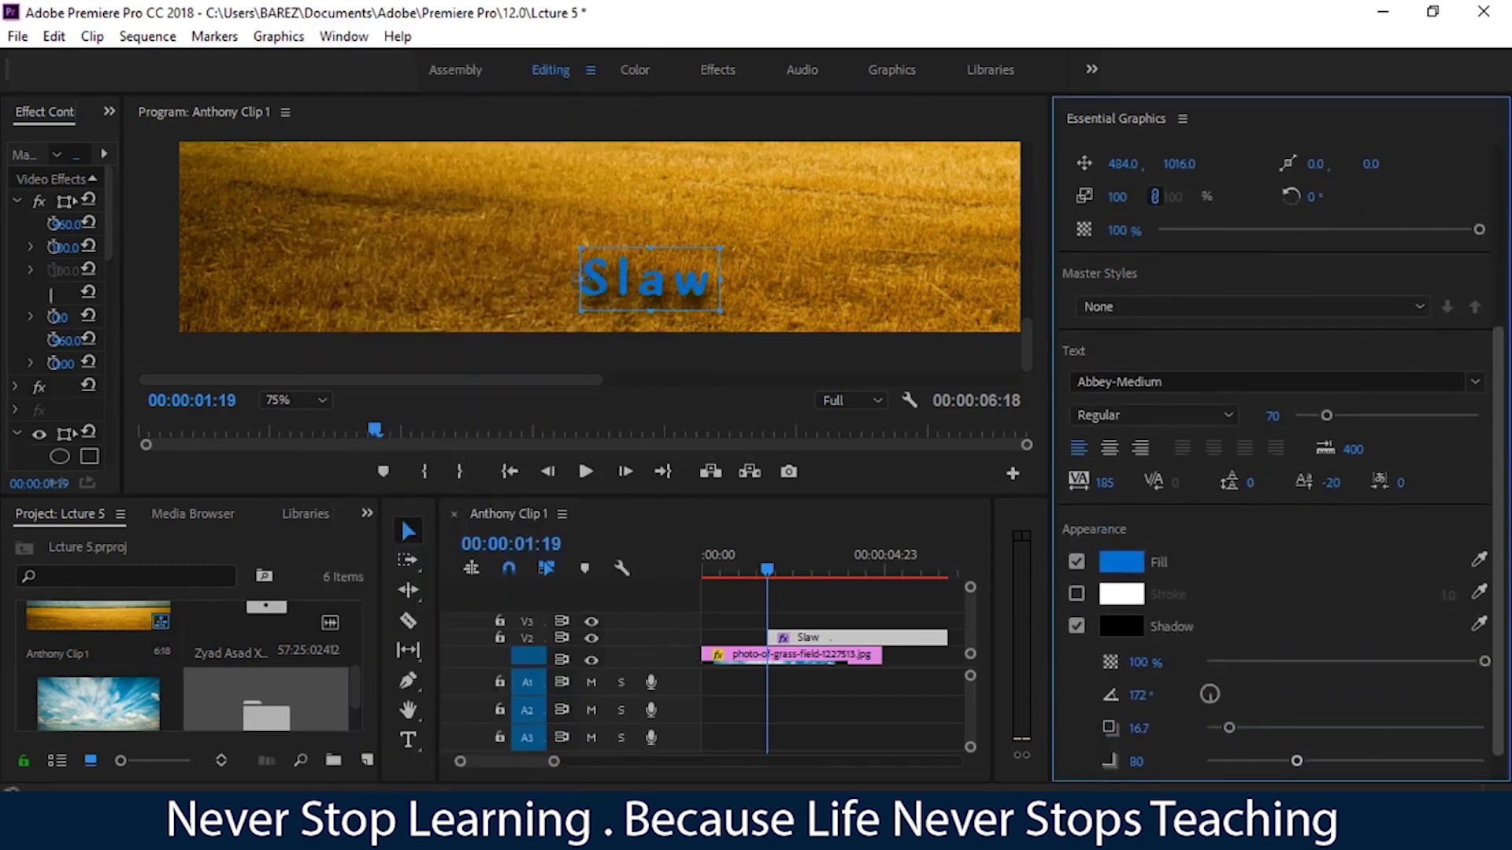
{"action": "scroll", "coordinate": [1281, 463], "scroll_direction": "up", "scroll_amount": 2}
{"action": "scroll", "coordinate": [1281, 463], "scroll_direction": "up", "scroll_amount": 2}
{"action": "scroll", "coordinate": [1281, 463], "scroll_direction": "up", "scroll_amount": 1}
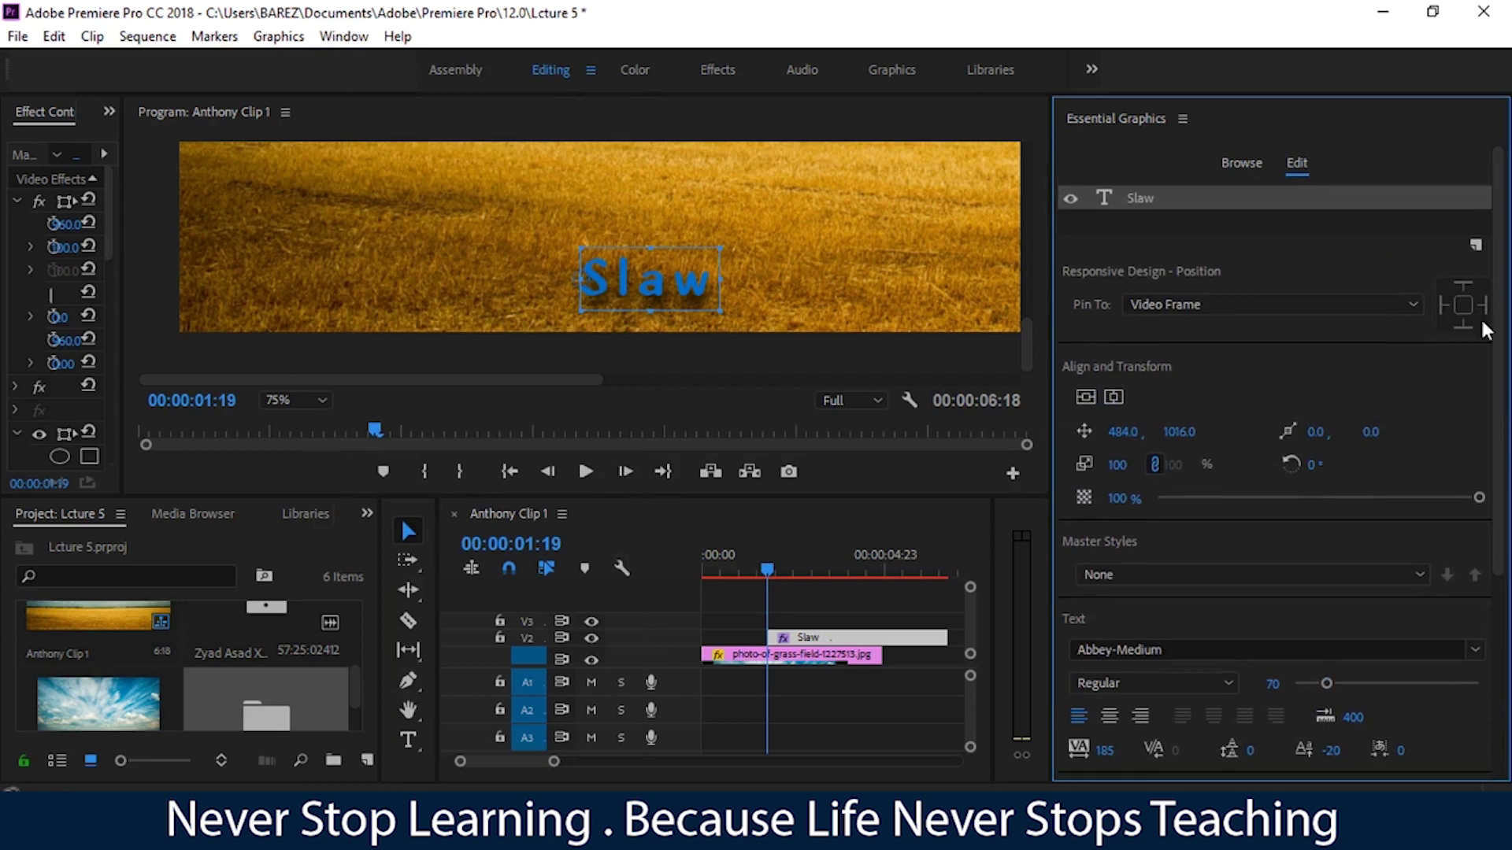
{"action": "left_click", "coordinate": [1476, 246]}
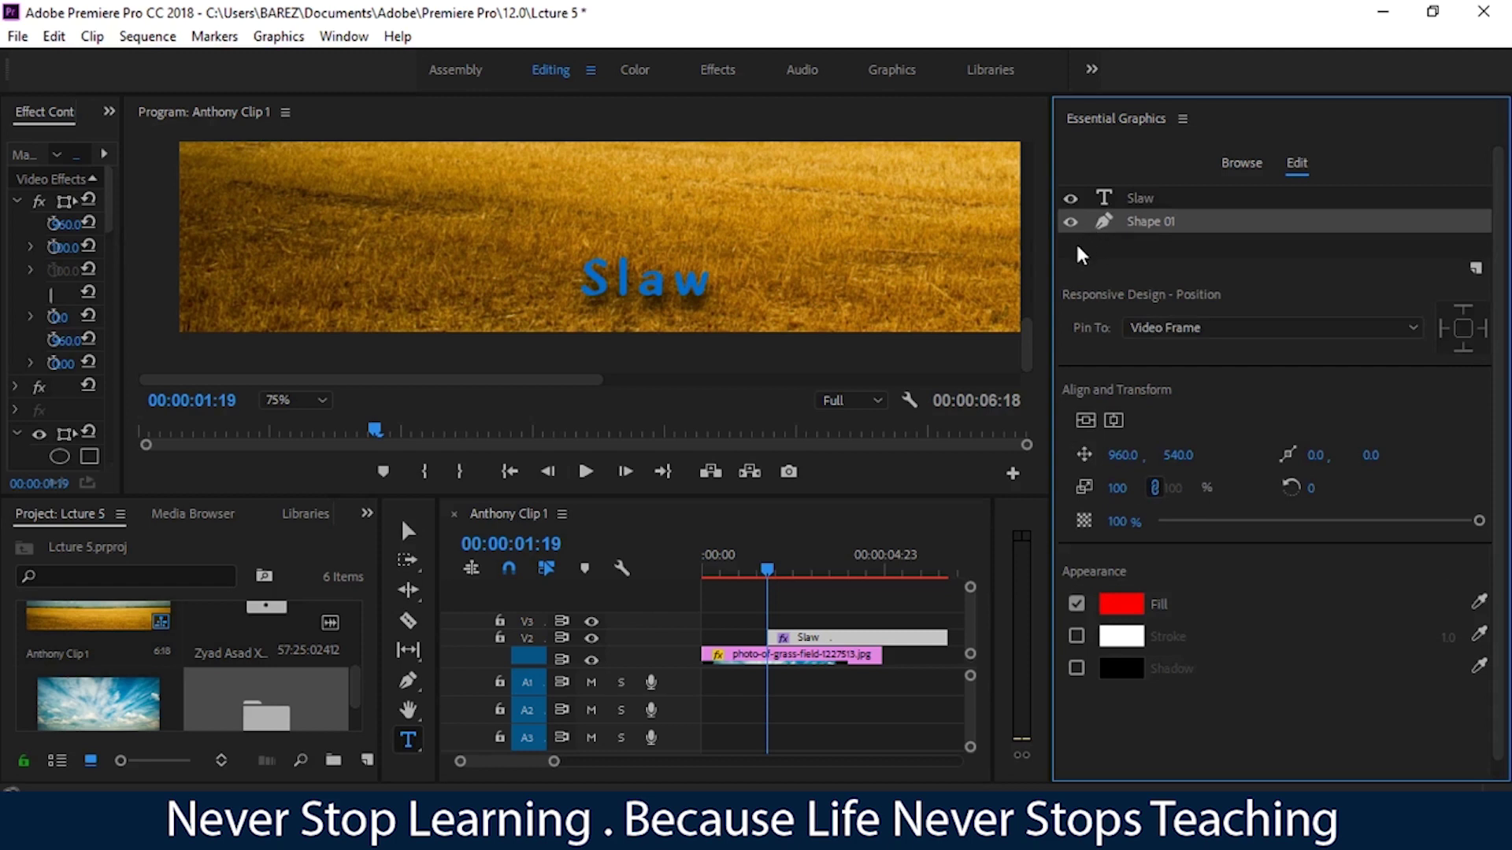
{"action": "left_click", "coordinate": [1145, 204]}
{"action": "left_click", "coordinate": [1144, 235]}
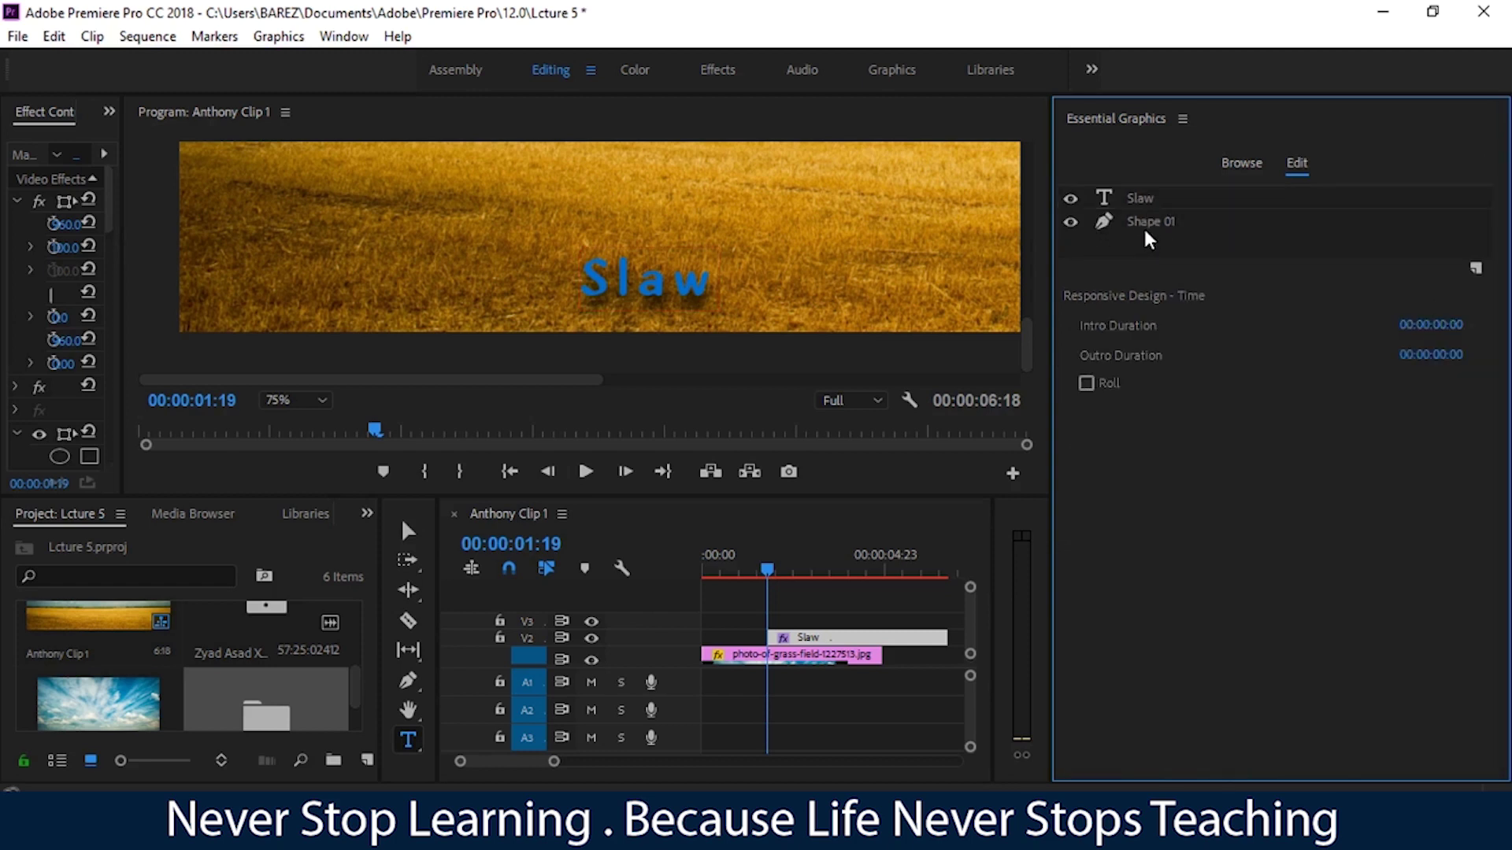
{"action": "left_click", "coordinate": [1148, 223]}
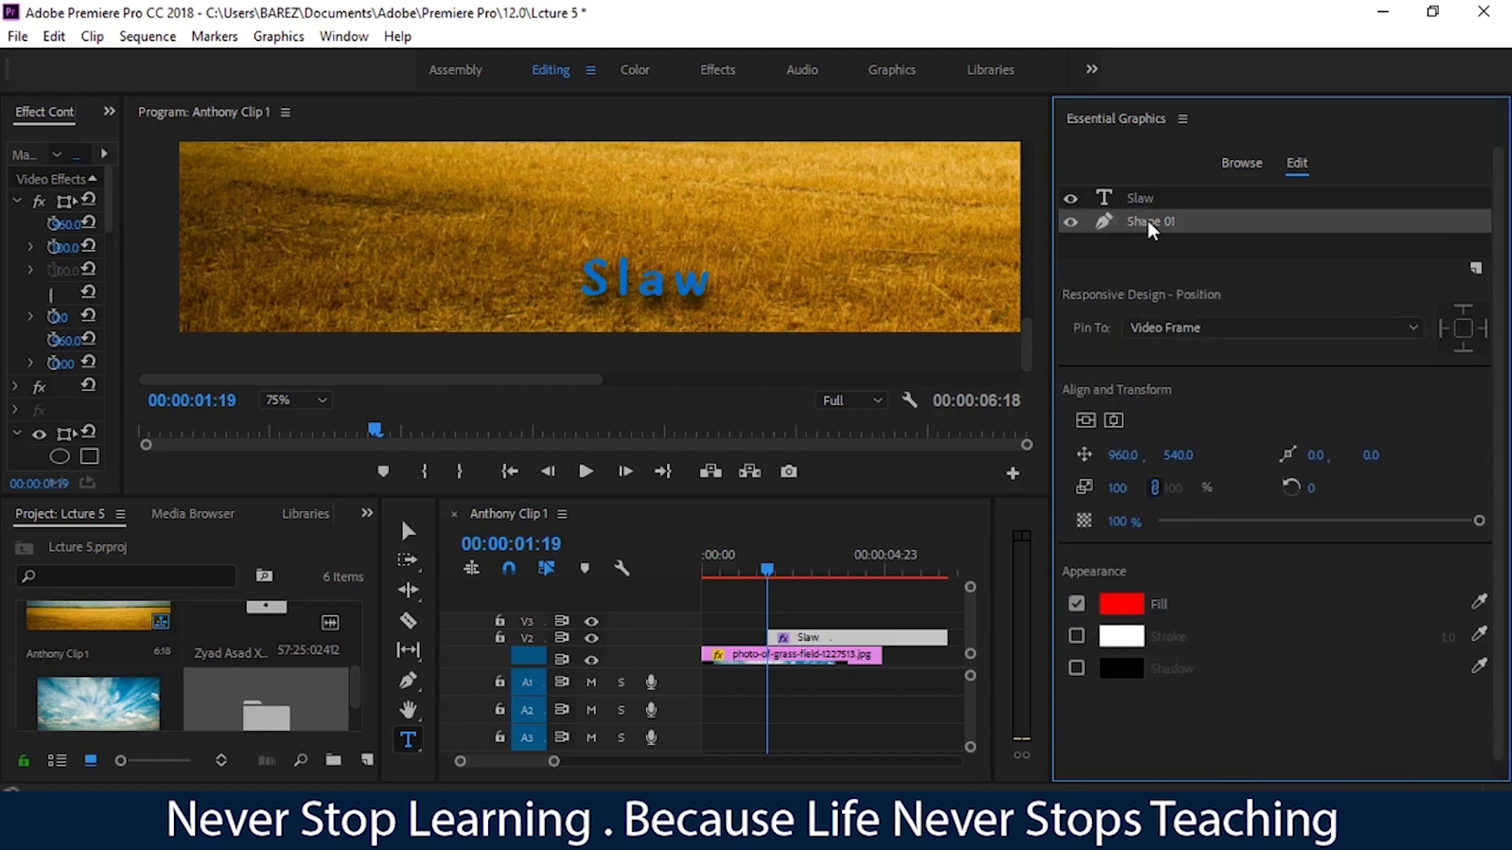
{"action": "key", "text": "Delete"}
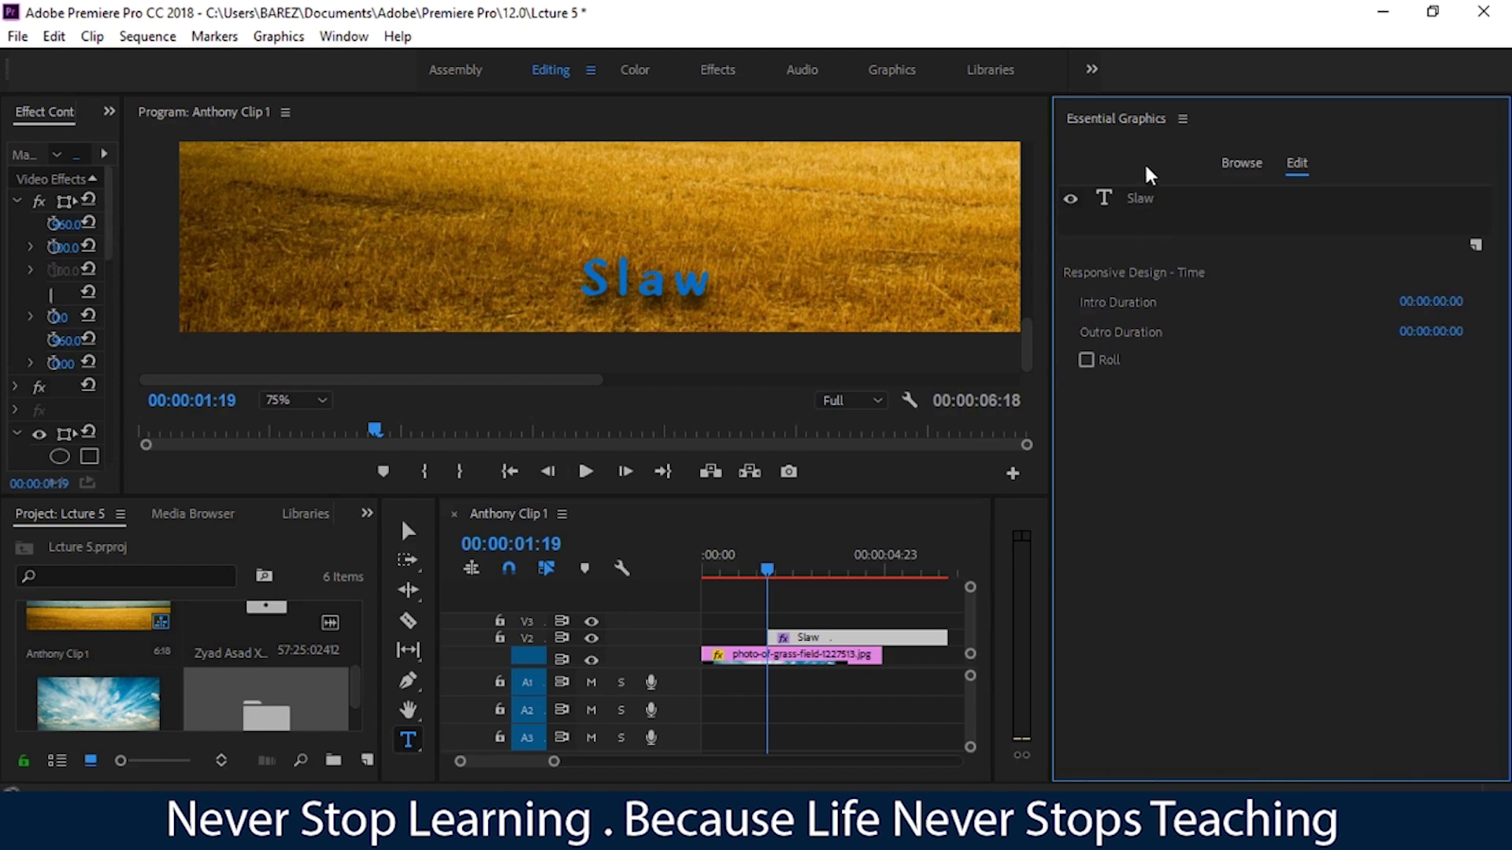
{"action": "left_click", "coordinate": [1138, 201]}
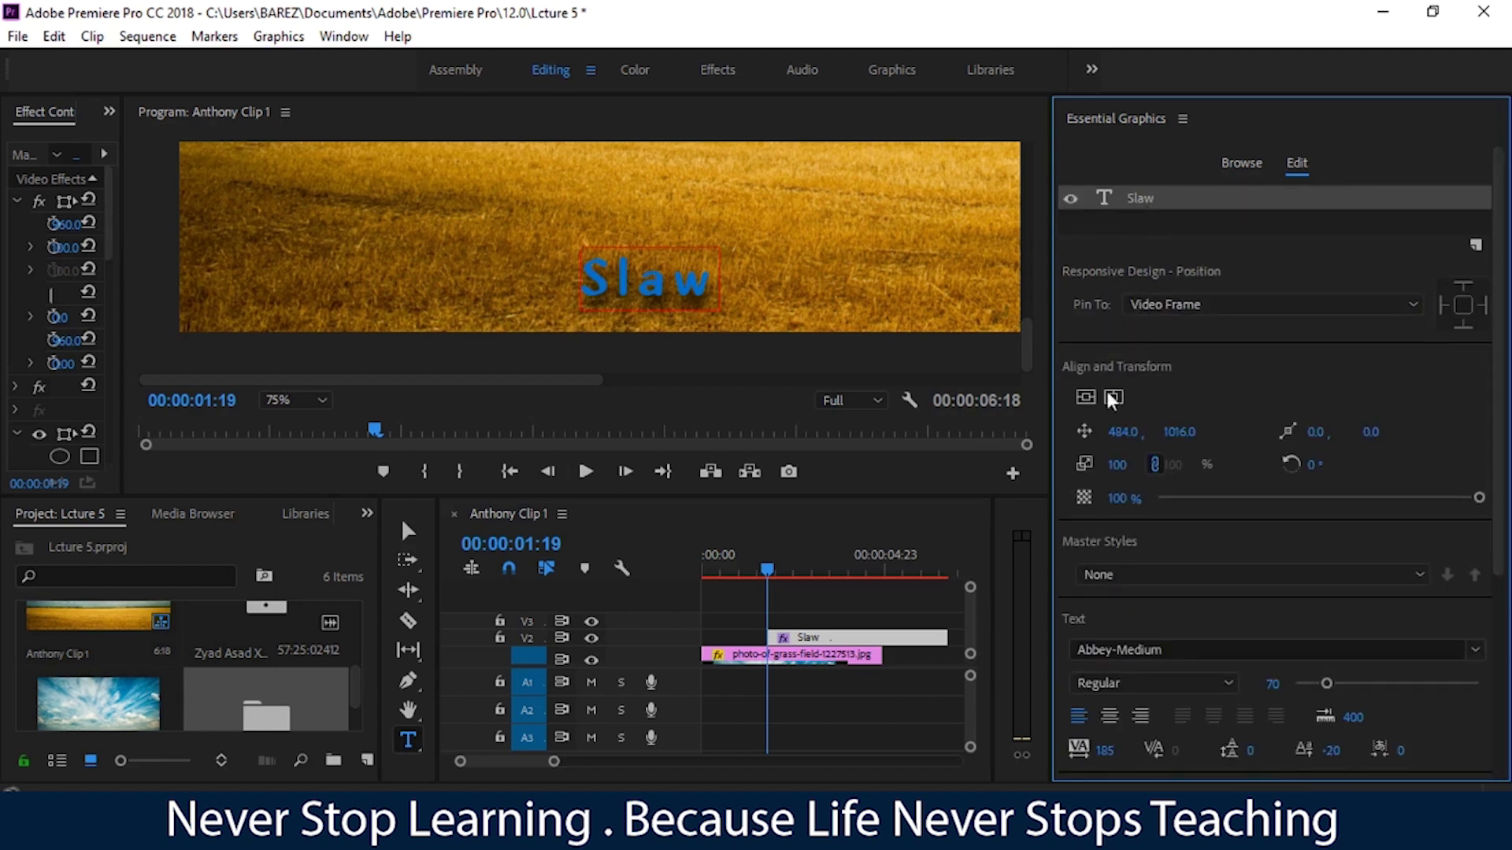
Test rotating the Slaw text, then undo back to 0° rotation
{"action": "left_click", "coordinate": [410, 537]}
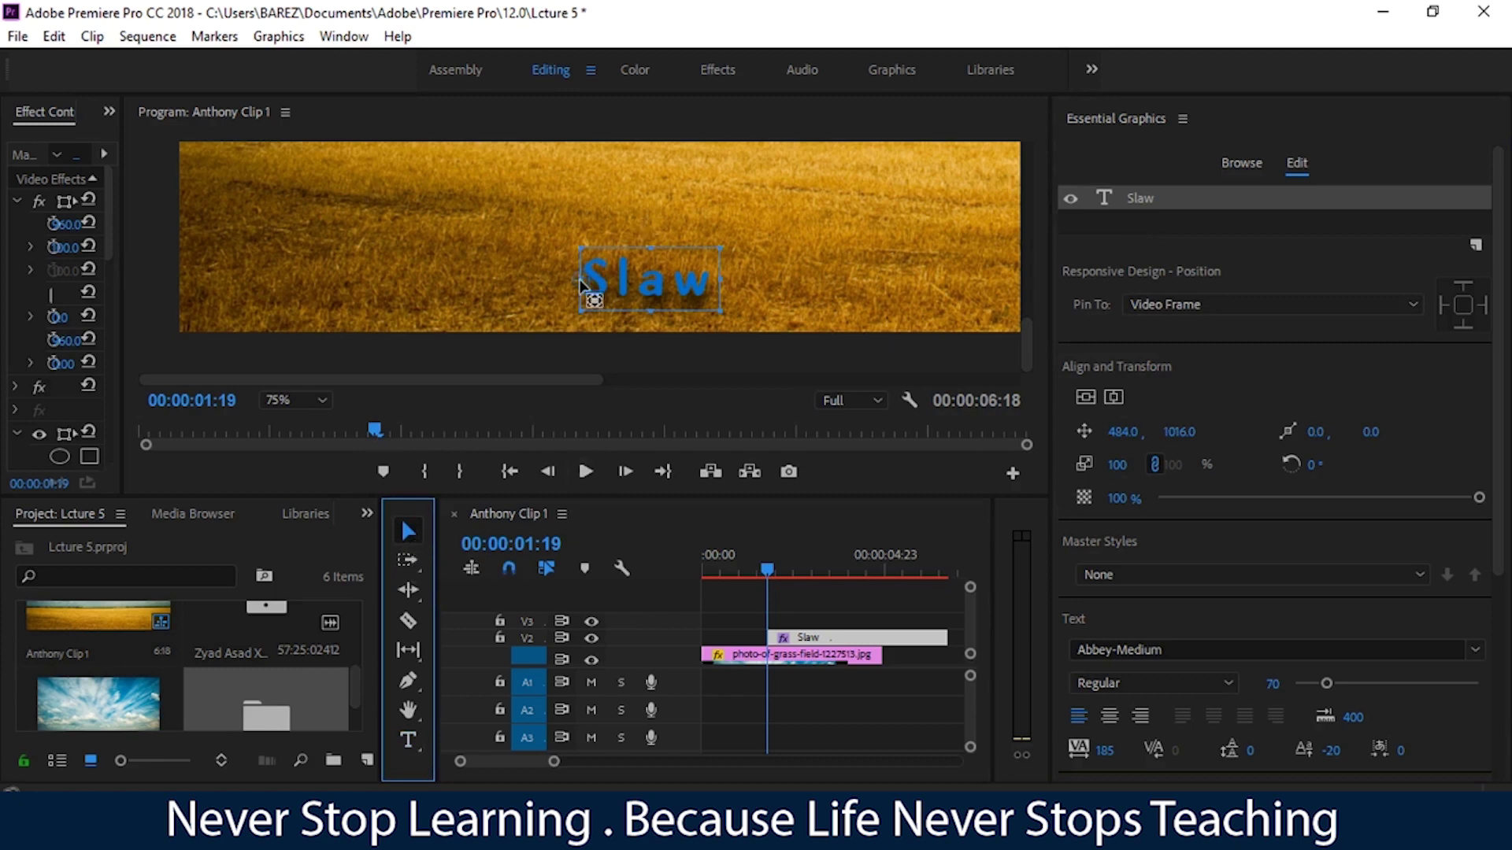
{"action": "left_click_drag", "start_coordinate": [1311, 465], "coordinate": [1301, 465]}
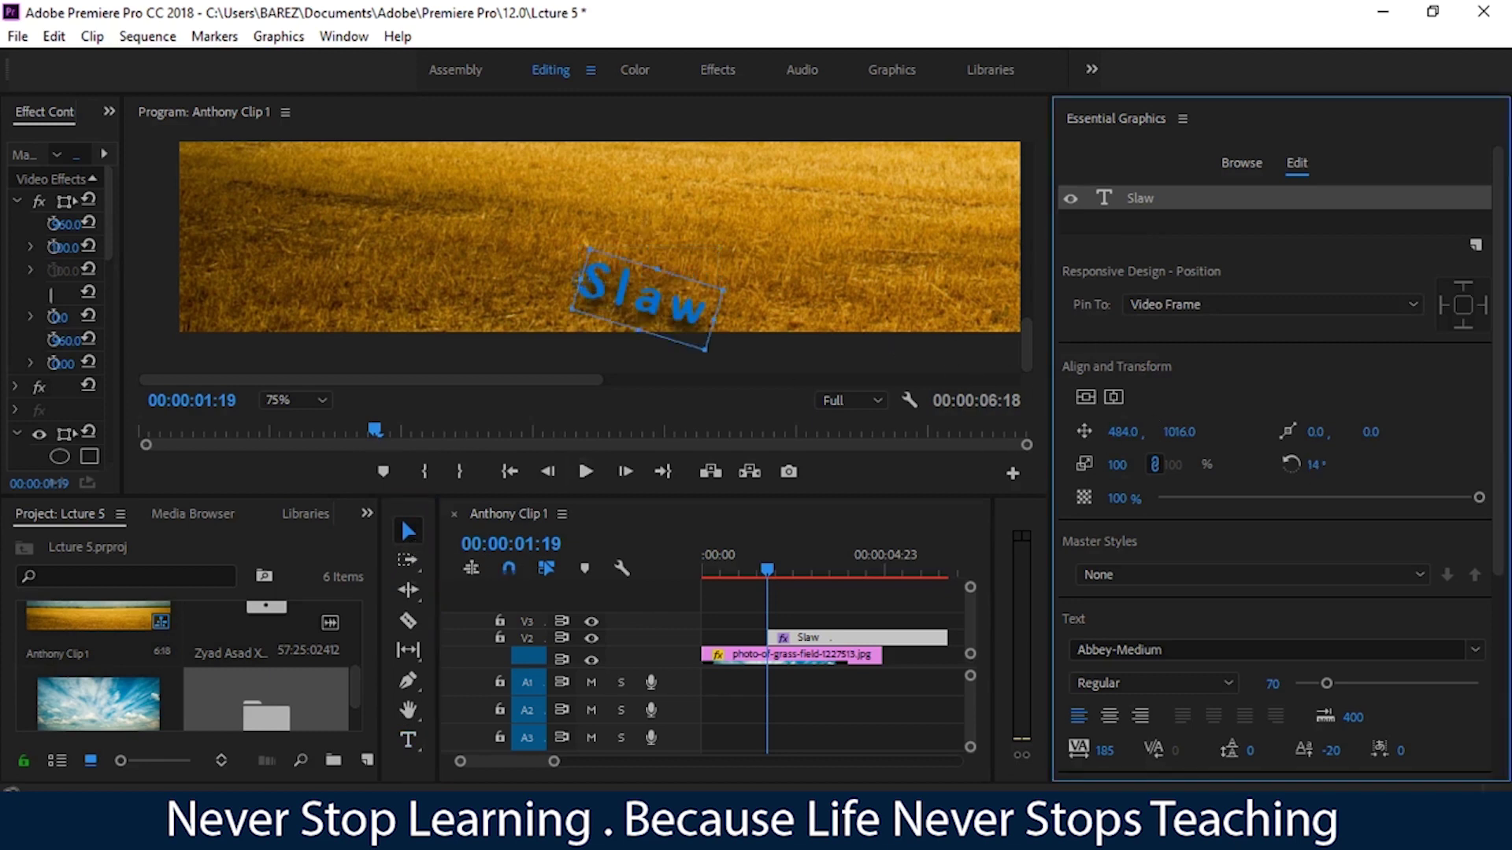
{"action": "mouse_move", "coordinate": [717, 271]}
{"action": "left_mouse_down"}
{"action": "mouse_move", "coordinate": [687, 375]}
{"action": "mouse_move", "coordinate": [1343, 464]}
{"action": "left_mouse_up"}
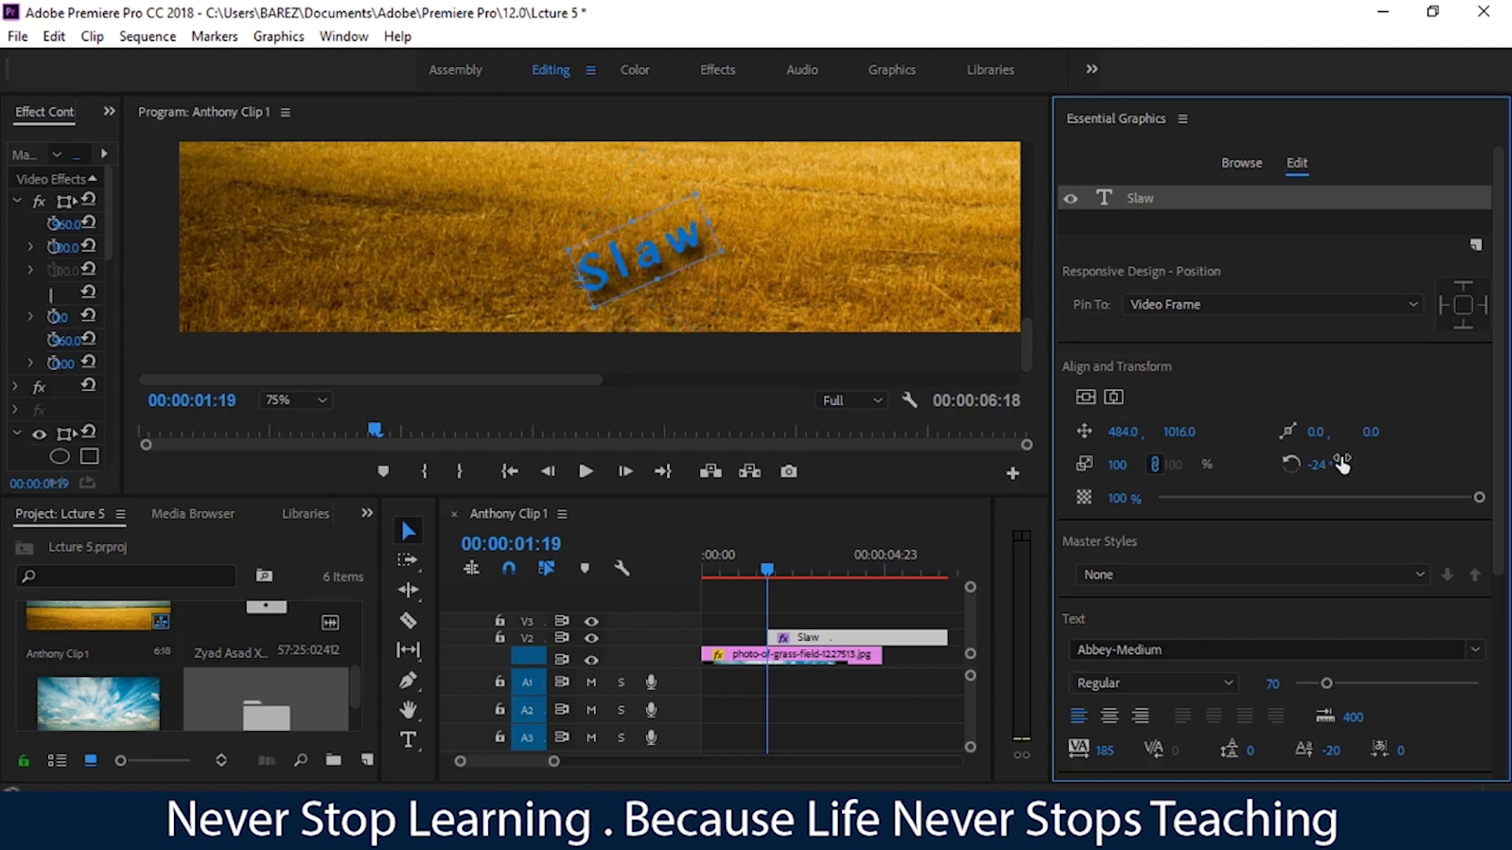
{"action": "key", "text": "ctrl+z"}
Try anchor point X at 72 and 152 with test rotations, settling on X 79, rotation 0°
{"action": "left_click_drag", "start_coordinate": [1315, 431], "coordinate": [1377, 431]}
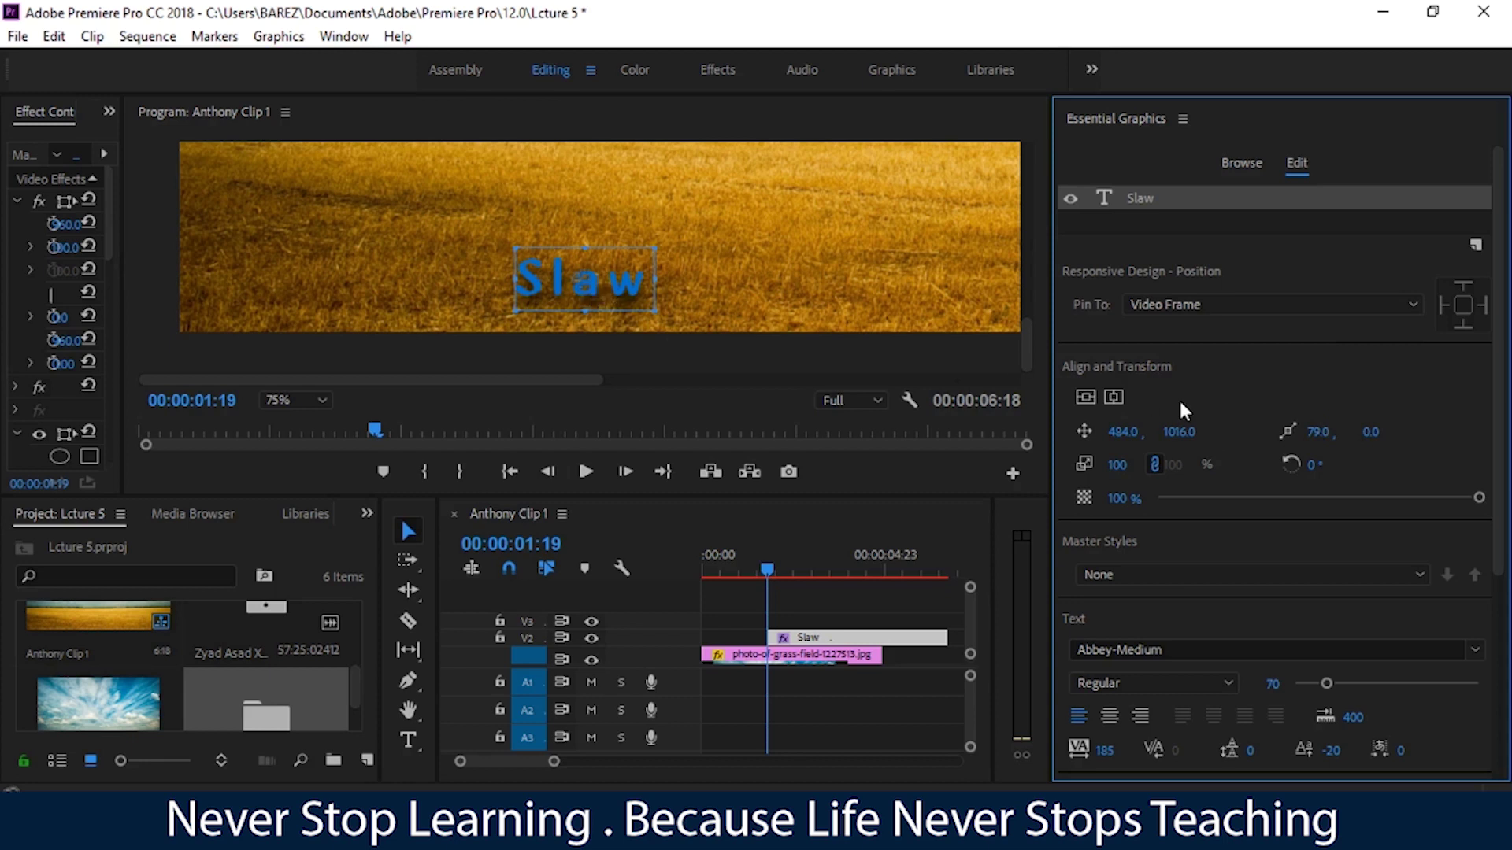
{"action": "mouse_move", "coordinate": [1312, 465]}
{"action": "left_mouse_down"}
{"action": "mouse_move", "coordinate": [1291, 465]}
{"action": "mouse_move", "coordinate": [1343, 465]}
{"action": "left_mouse_up"}
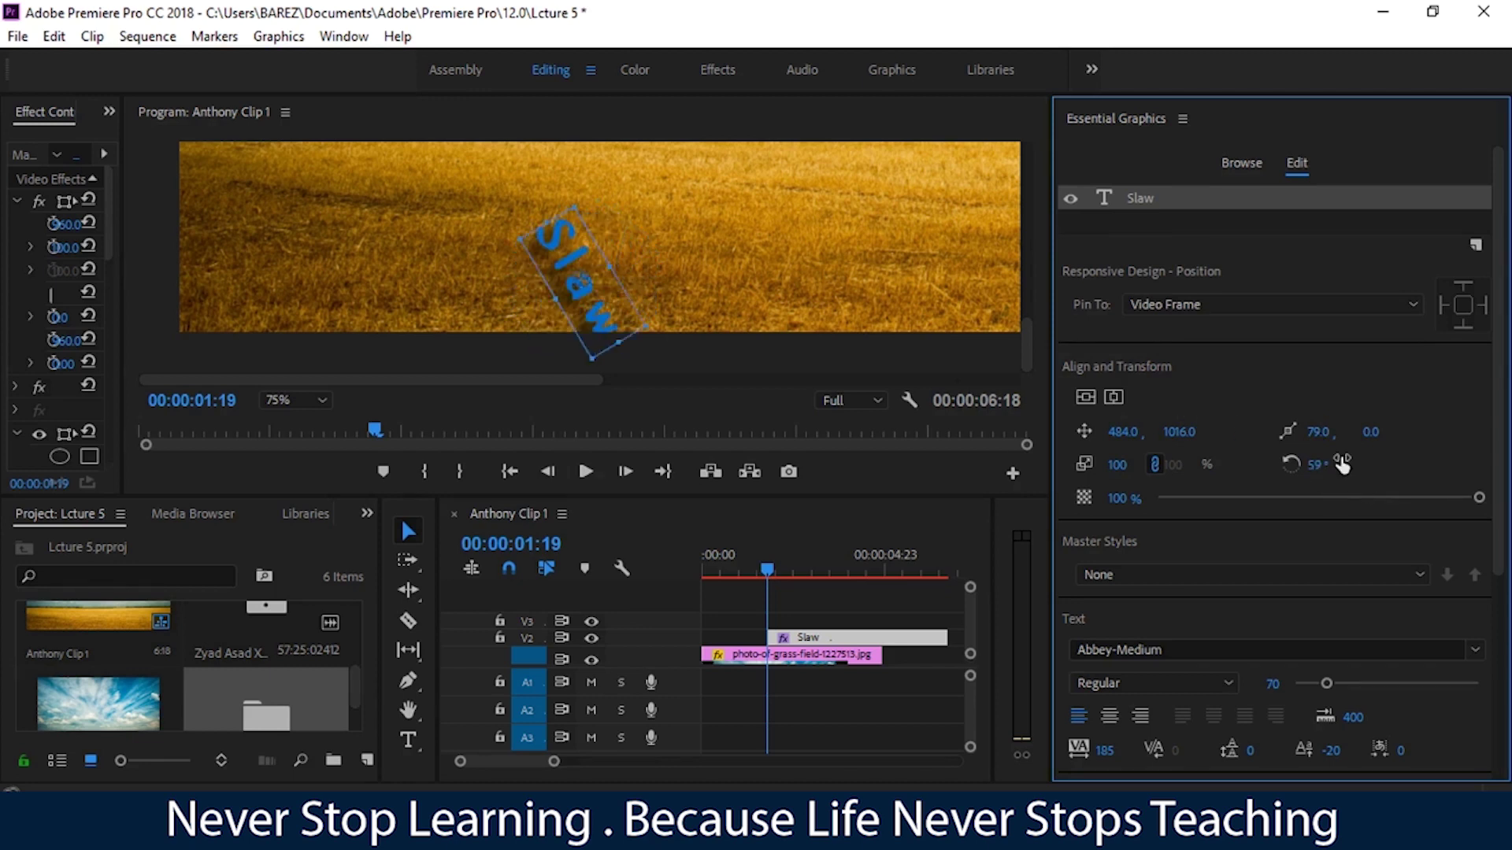
{"action": "key", "text": "ctrl+z"}
{"action": "left_click_drag", "start_coordinate": [1317, 437], "coordinate": [1381, 437]}
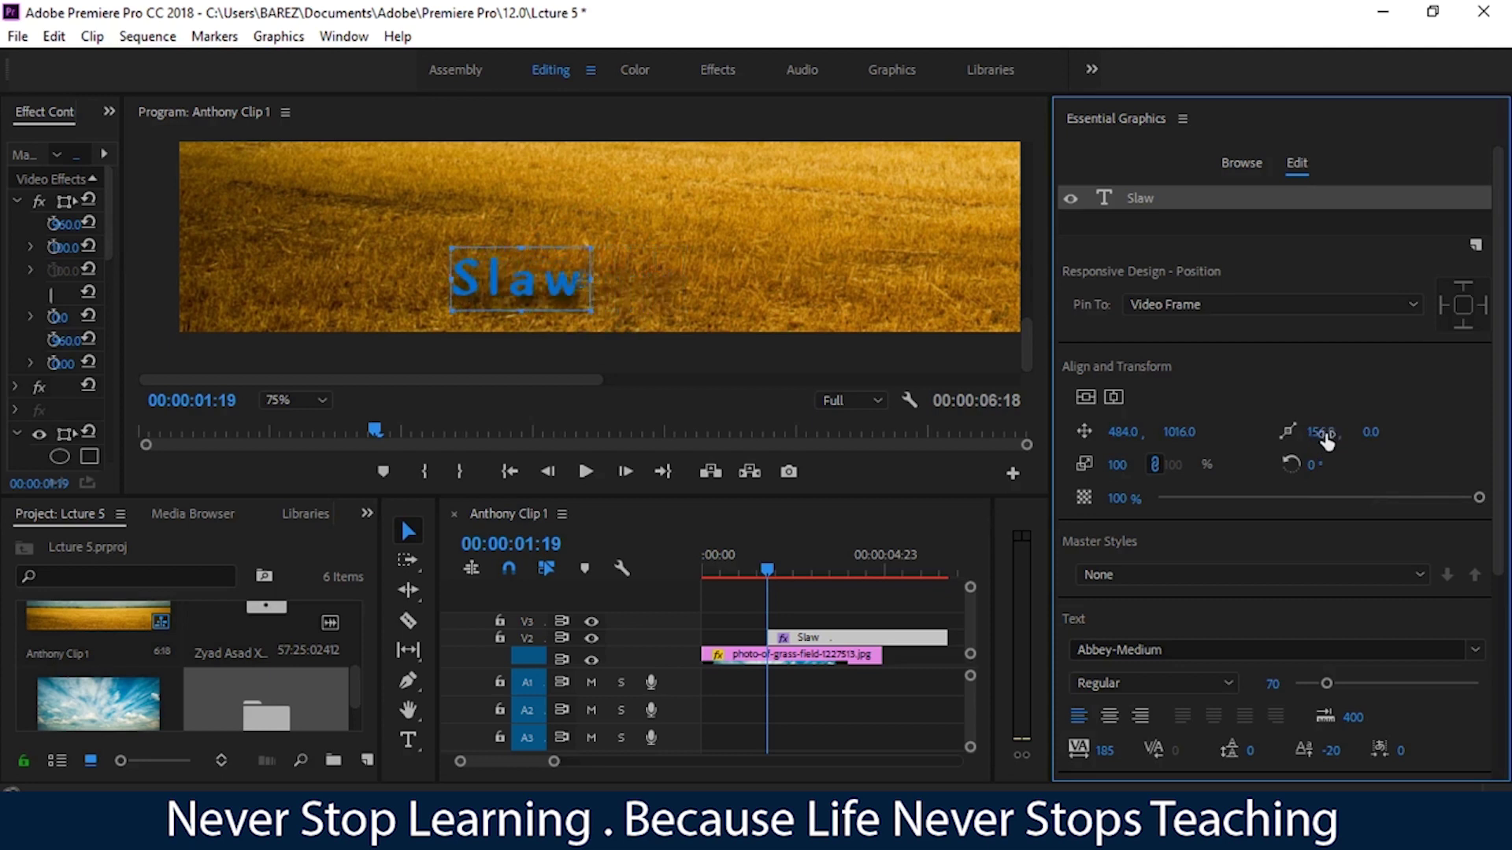
{"action": "mouse_move", "coordinate": [1314, 465]}
{"action": "left_mouse_down"}
{"action": "mouse_move", "coordinate": [1264, 464]}
{"action": "mouse_move", "coordinate": [1342, 465]}
{"action": "left_mouse_up"}
{"action": "key", "text": "ctrl+z"}
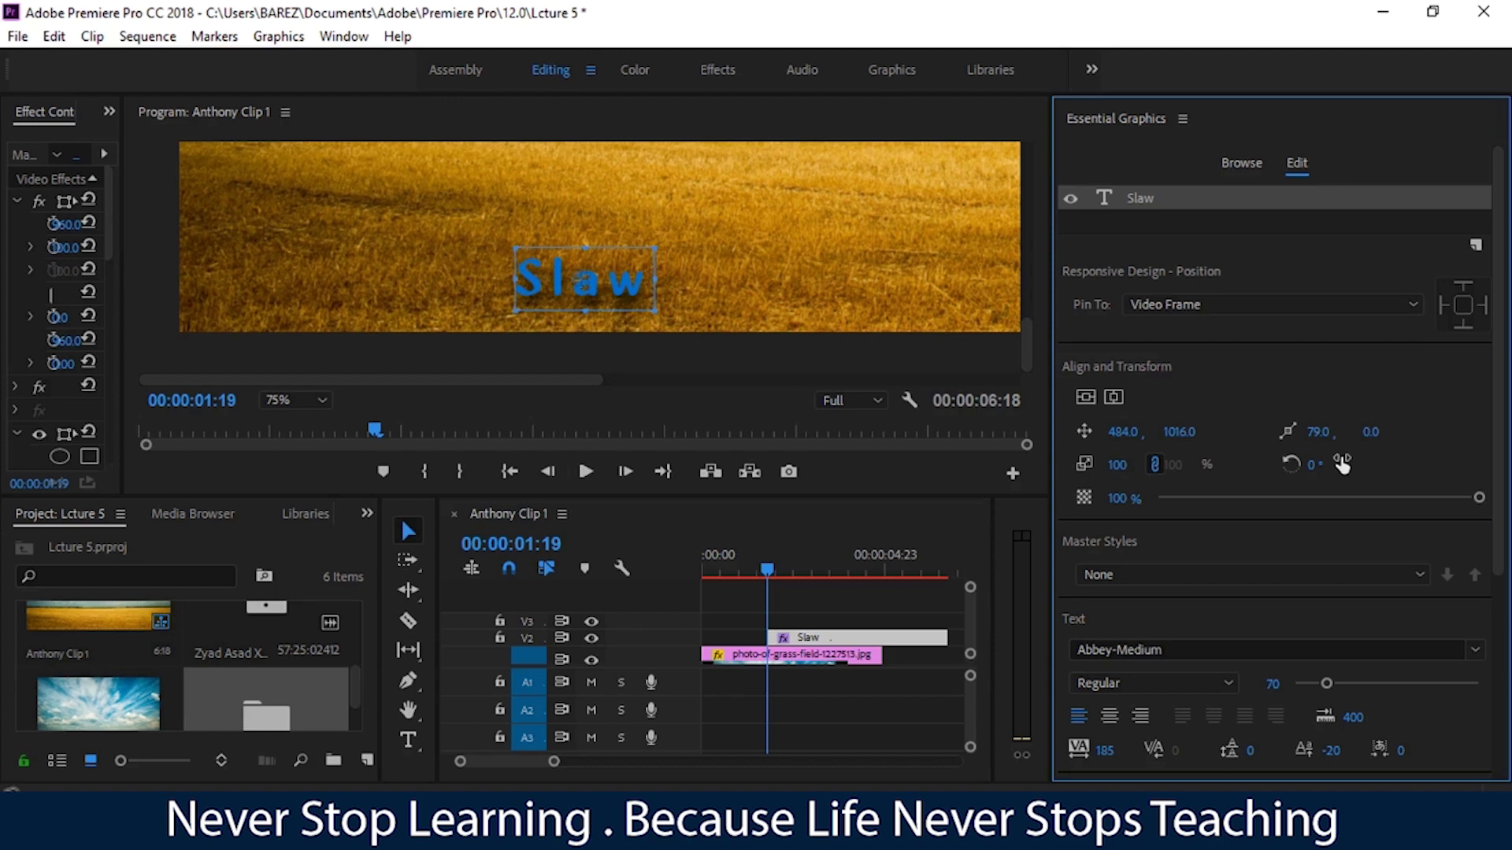
{"action": "left_click", "coordinate": [1253, 166]}
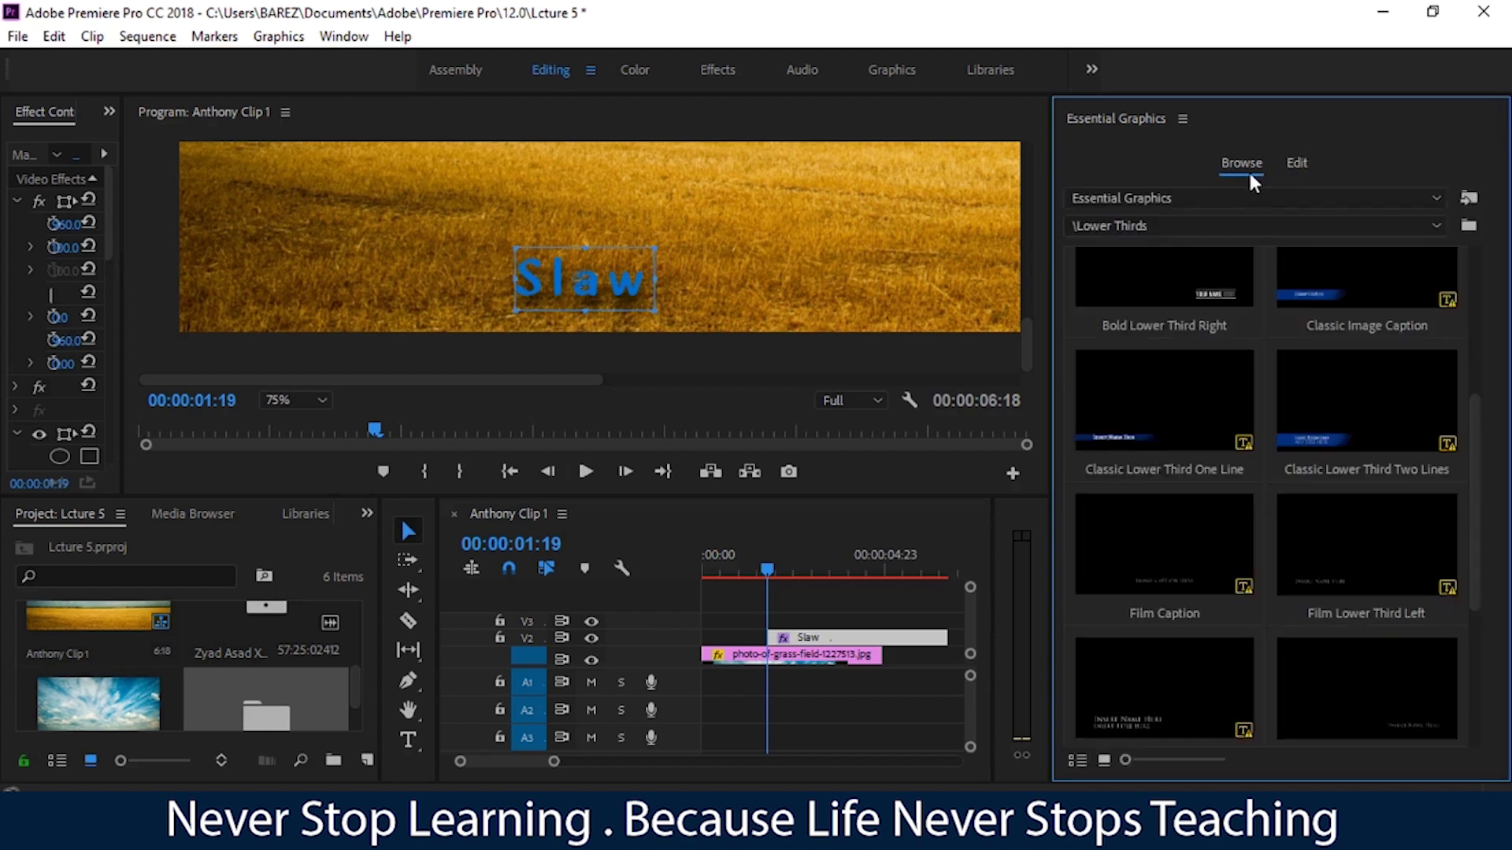
Show the Social Media templates, then the [AE] Sports Package templates, and scroll through them
{"action": "left_click", "coordinate": [1193, 226]}
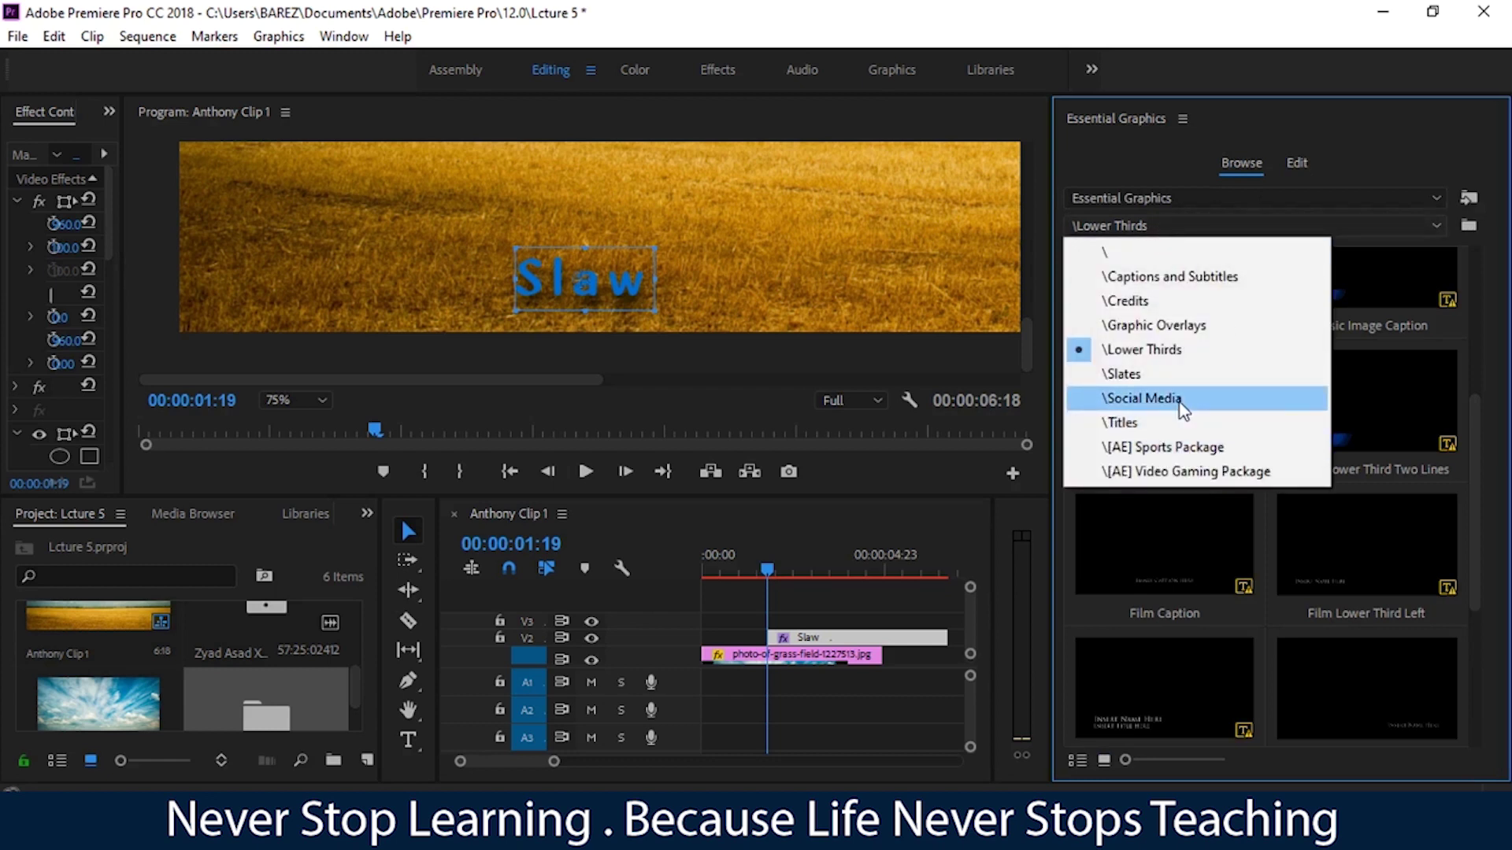
{"action": "left_click", "coordinate": [1118, 395]}
{"action": "left_click", "coordinate": [1150, 225]}
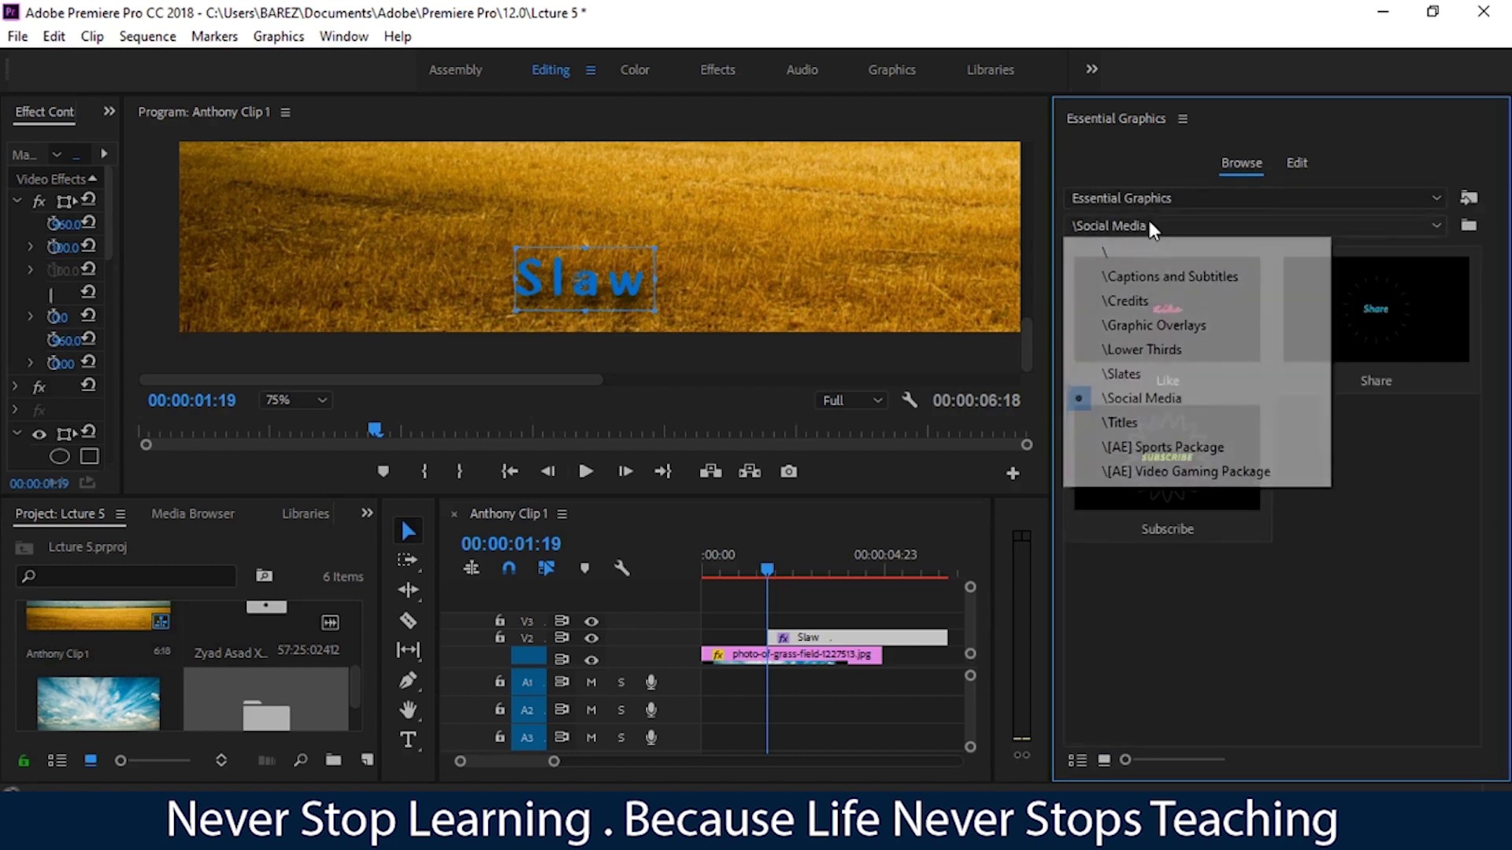
{"action": "left_click", "coordinate": [1169, 443]}
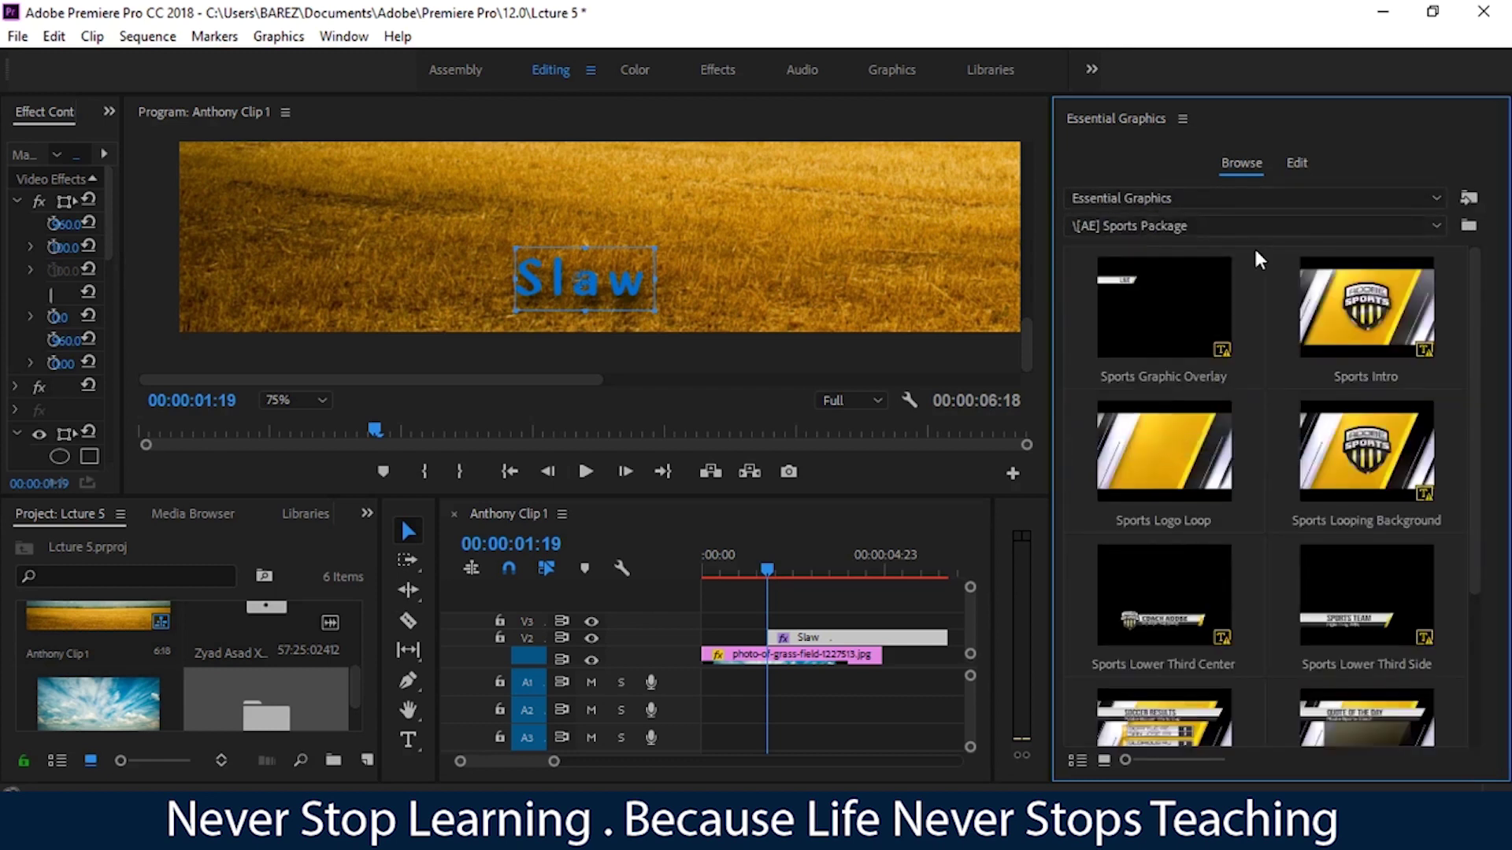
{"action": "left_click_drag", "start_coordinate": [1471, 322], "coordinate": [1477, 650]}
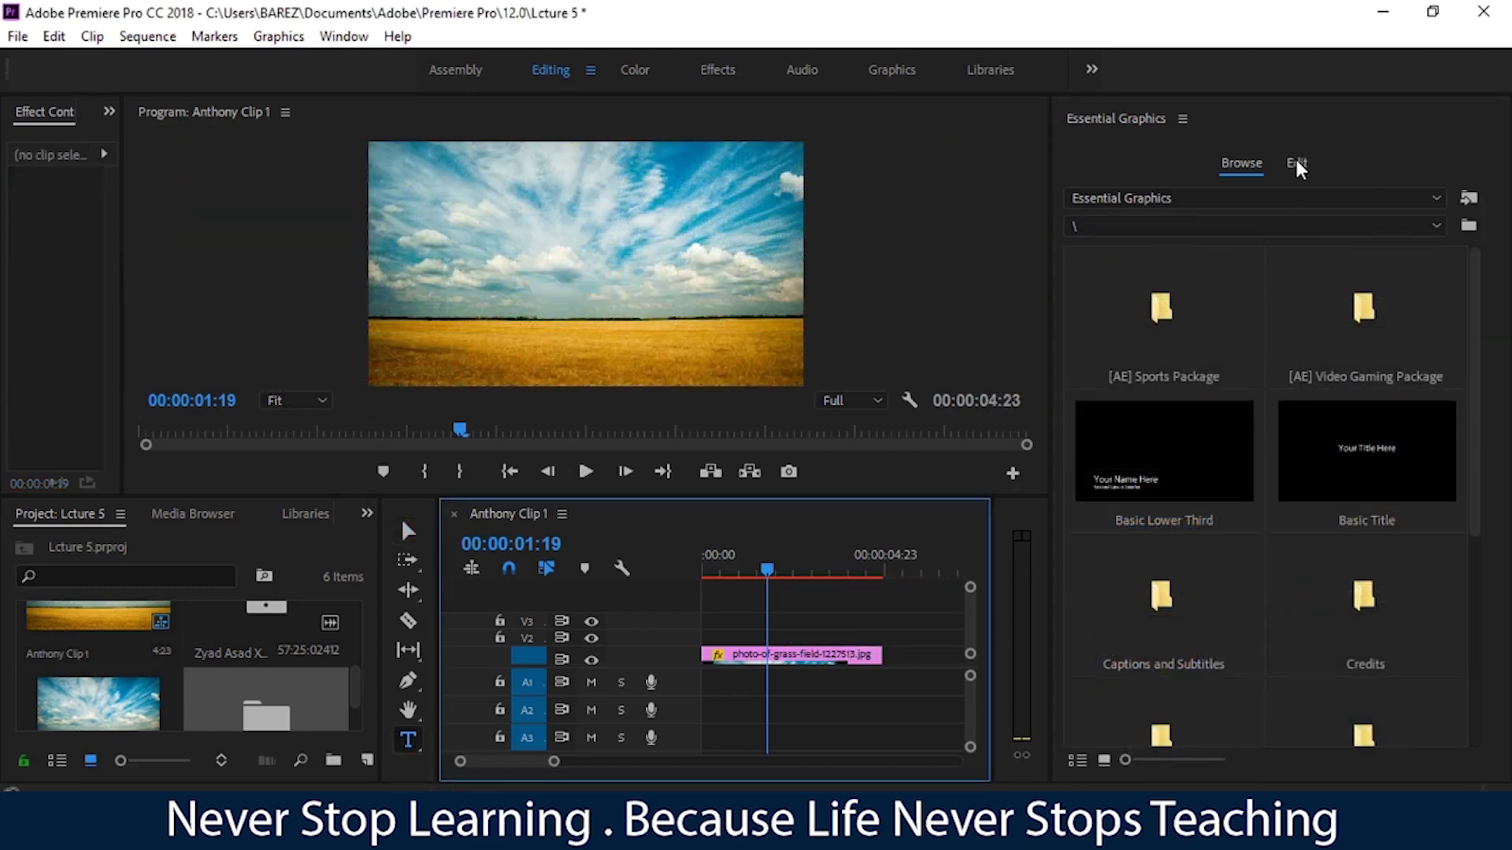
Return the Essential Graphics panel to its Edit view
{"action": "left_click", "coordinate": [1295, 161]}
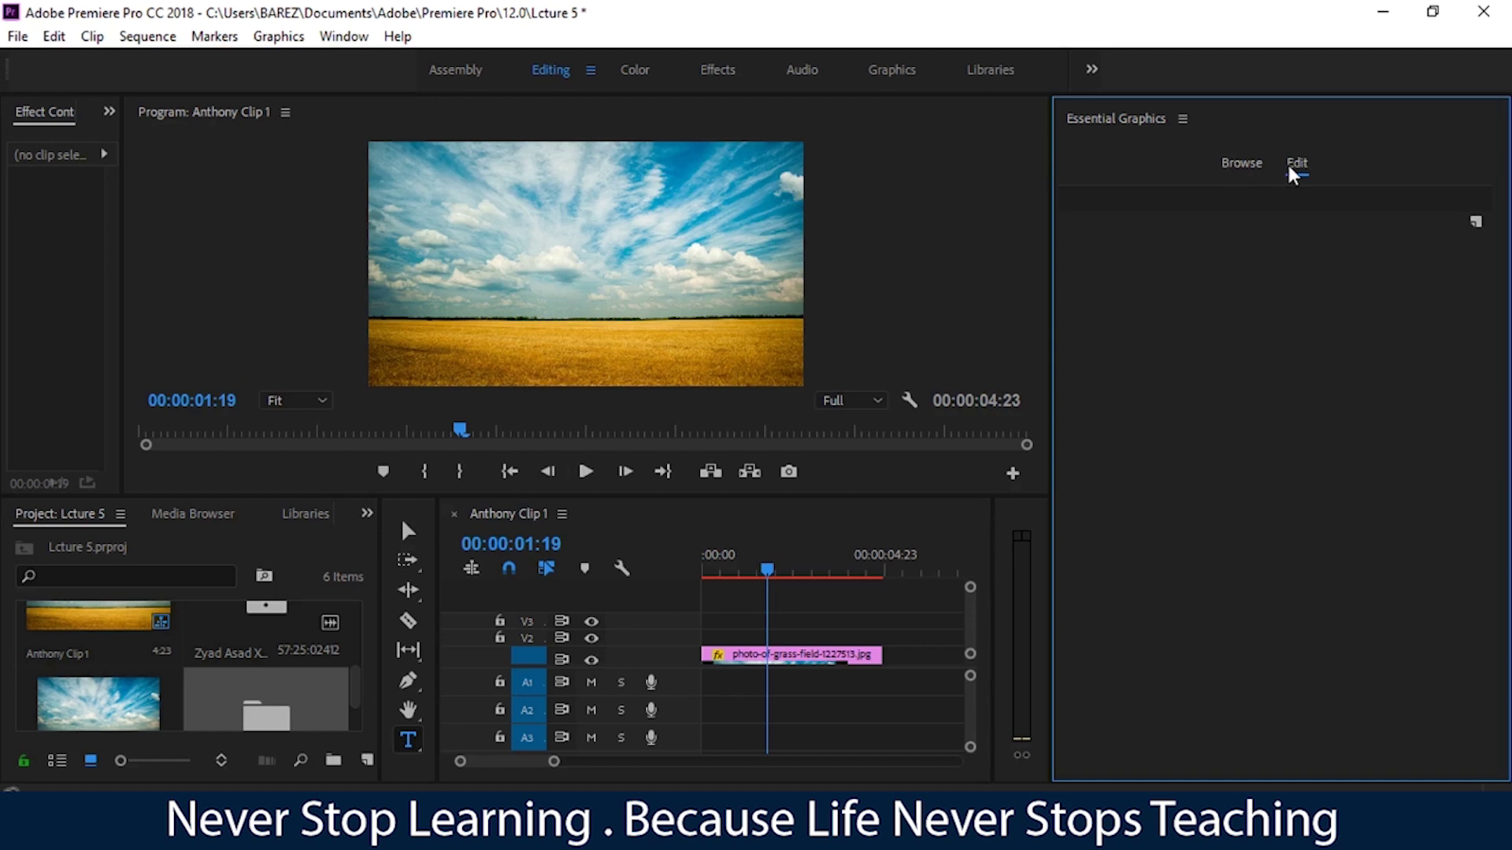
Add a rectangle layer with a pure white FFFFFF fill
{"action": "left_click", "coordinate": [1478, 222]}
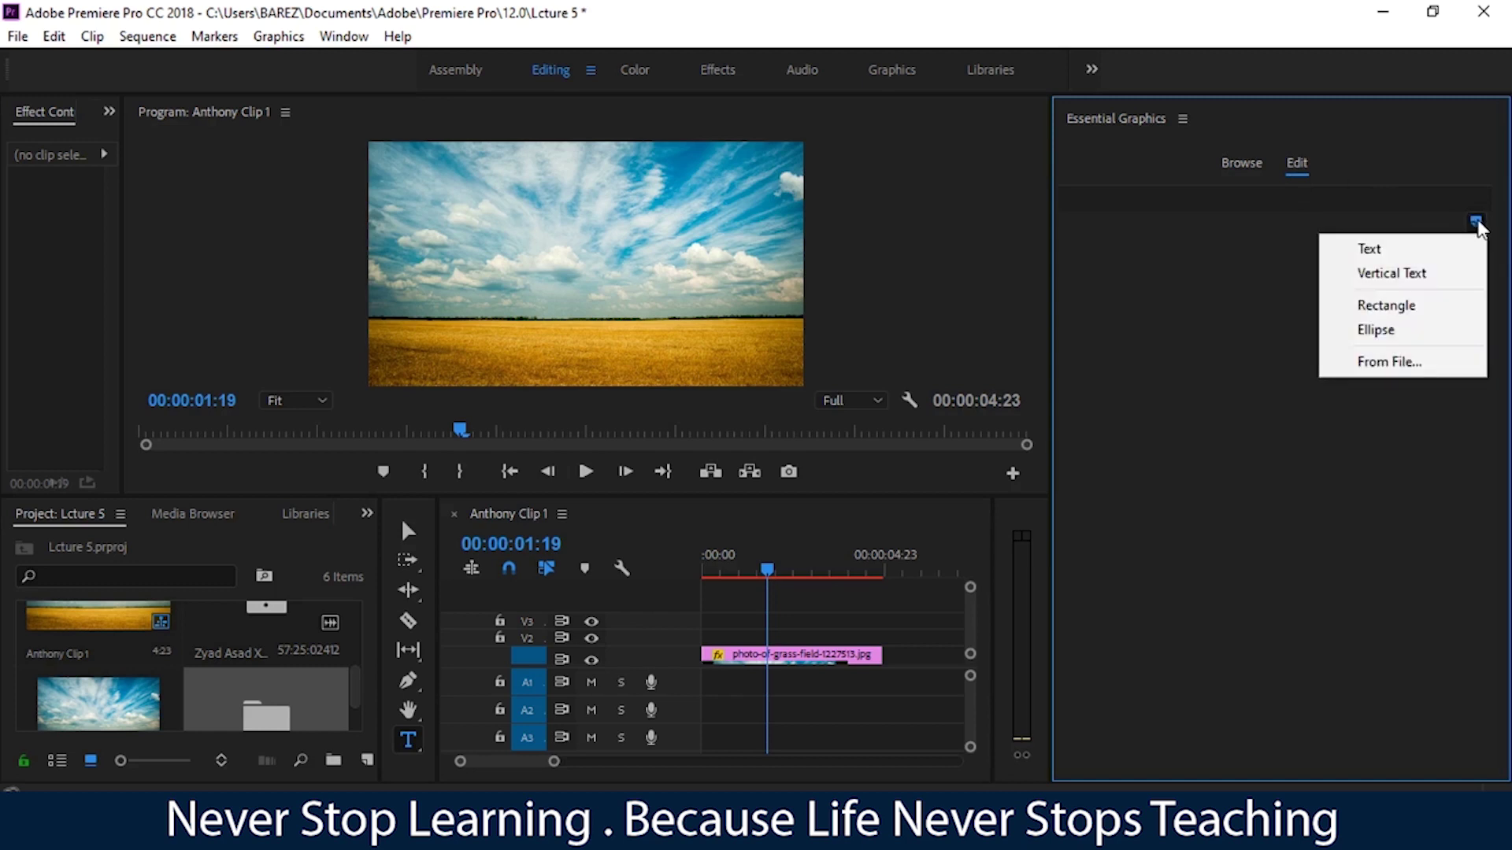
{"action": "left_click", "coordinate": [1390, 315]}
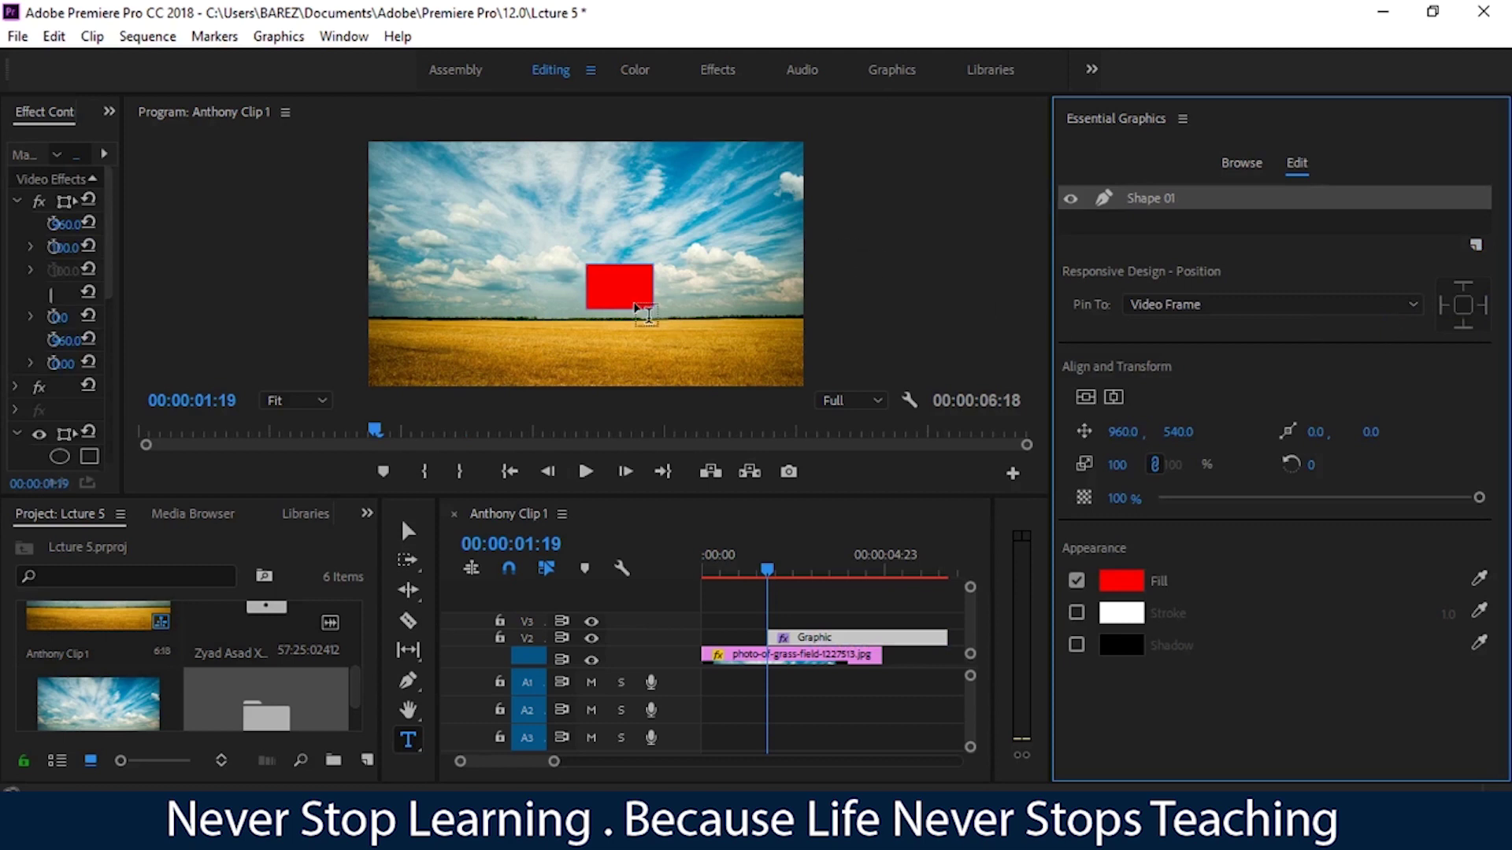
{"action": "left_click", "coordinate": [1126, 582]}
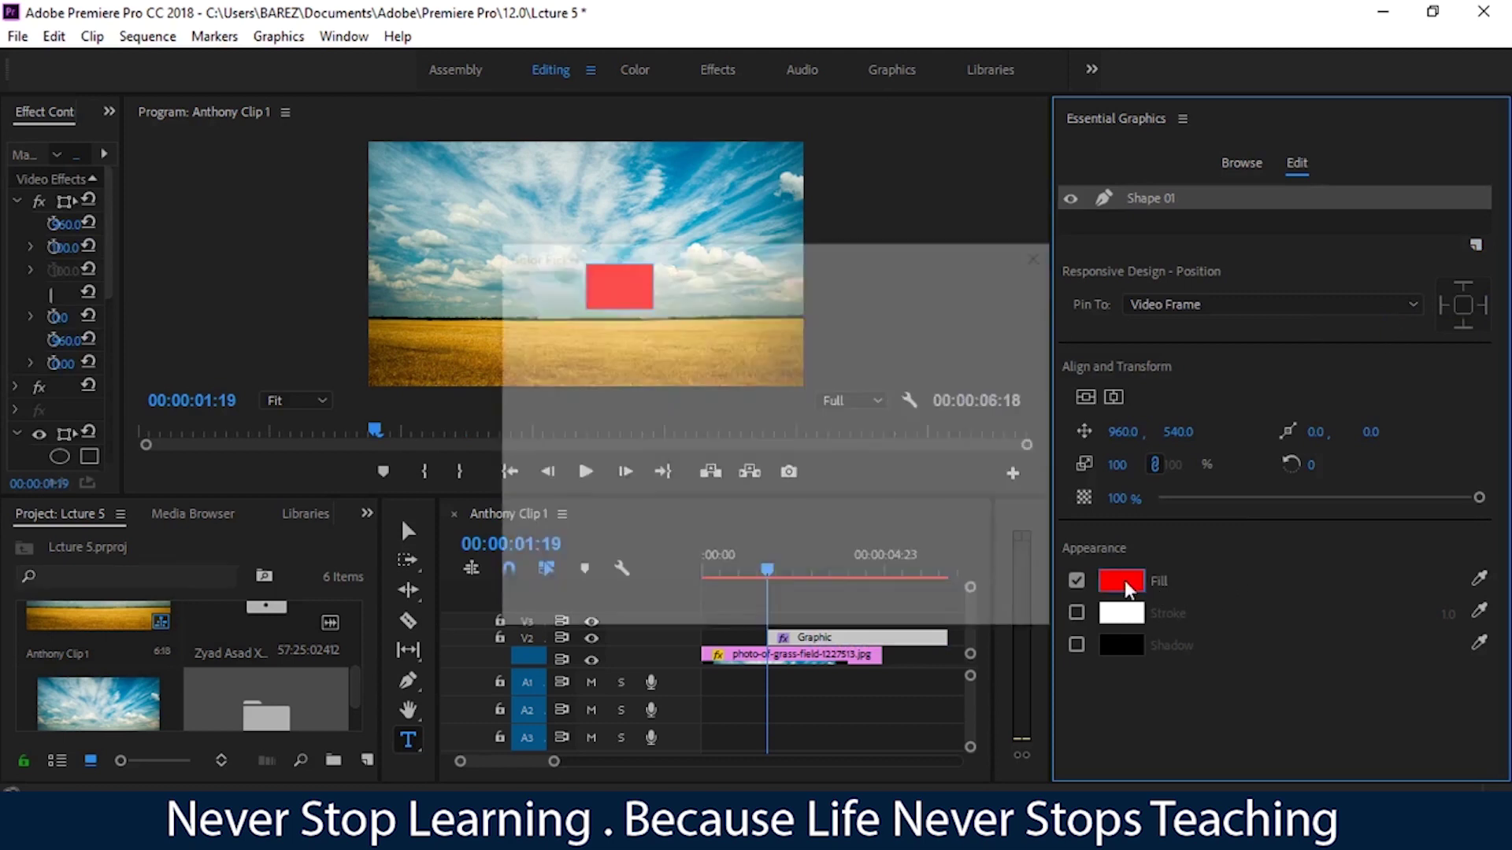
{"action": "left_click", "coordinate": [512, 587]}
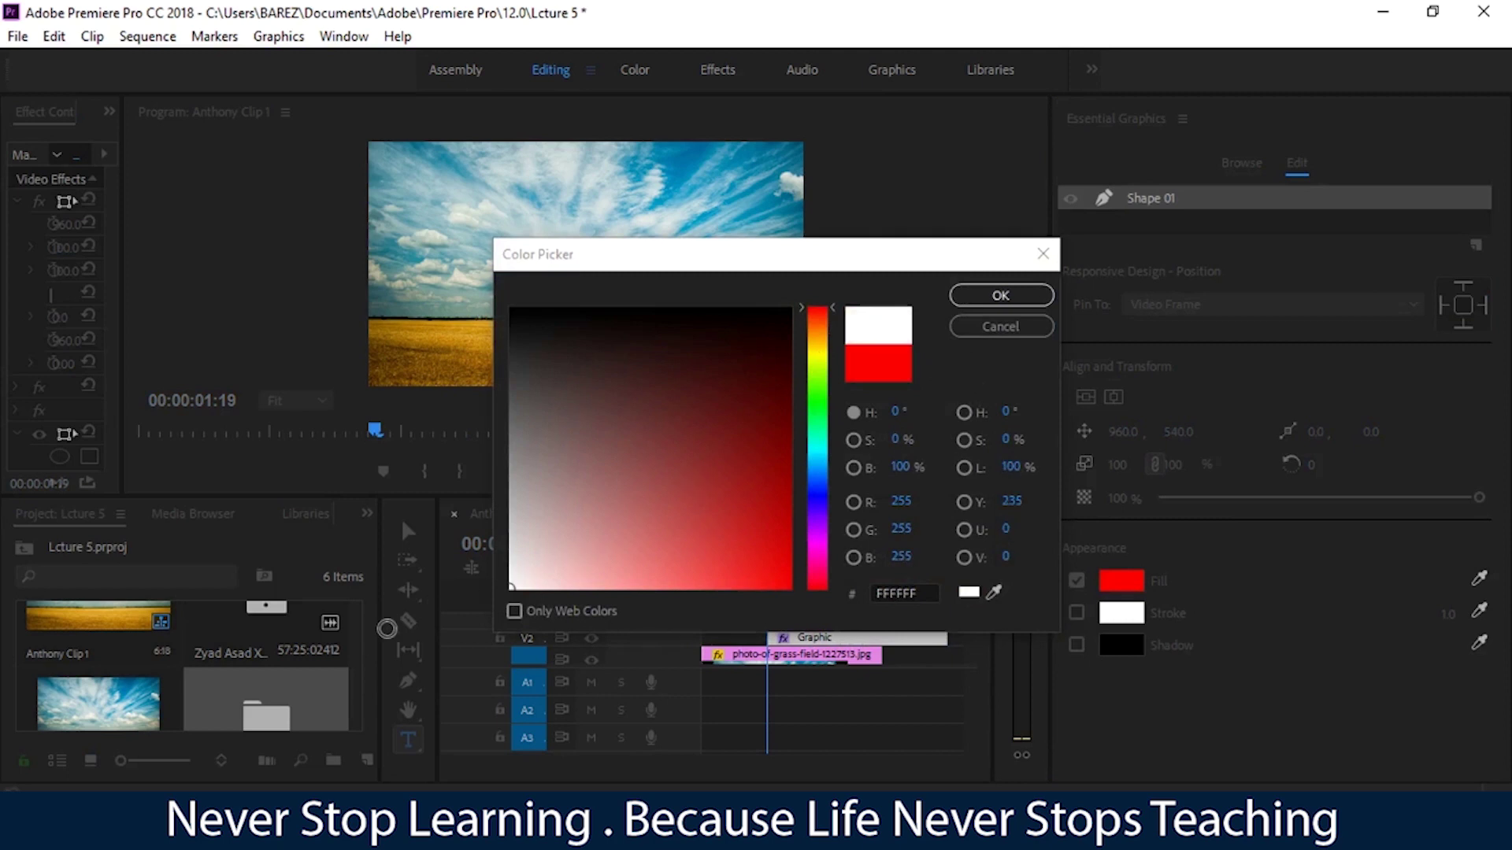
{"action": "left_click", "coordinate": [966, 302]}
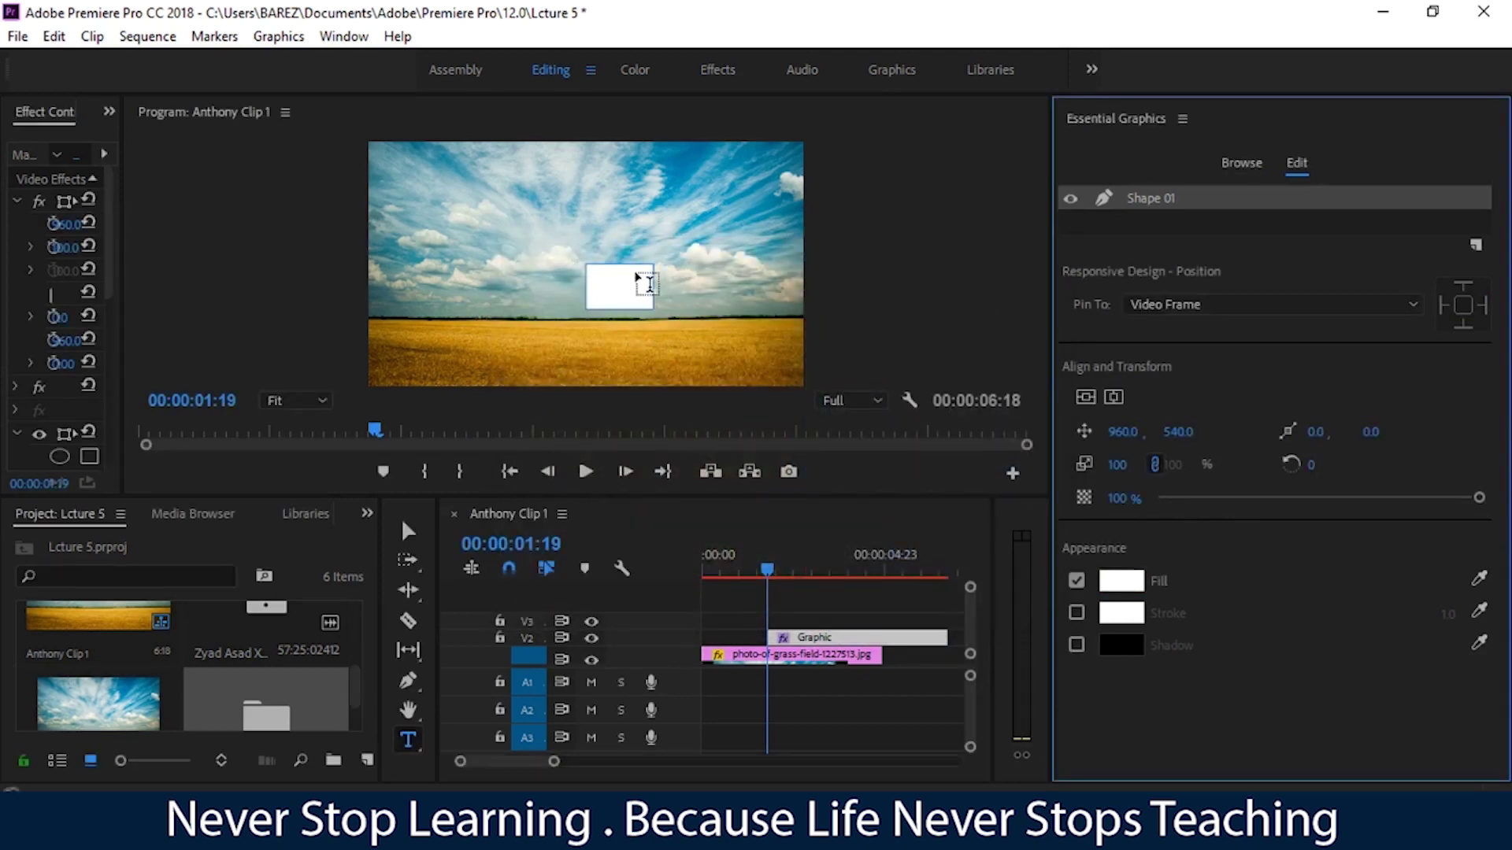
Resize and reposition the white rectangle so it covers the entire video frame
{"action": "key", "text": "v"}
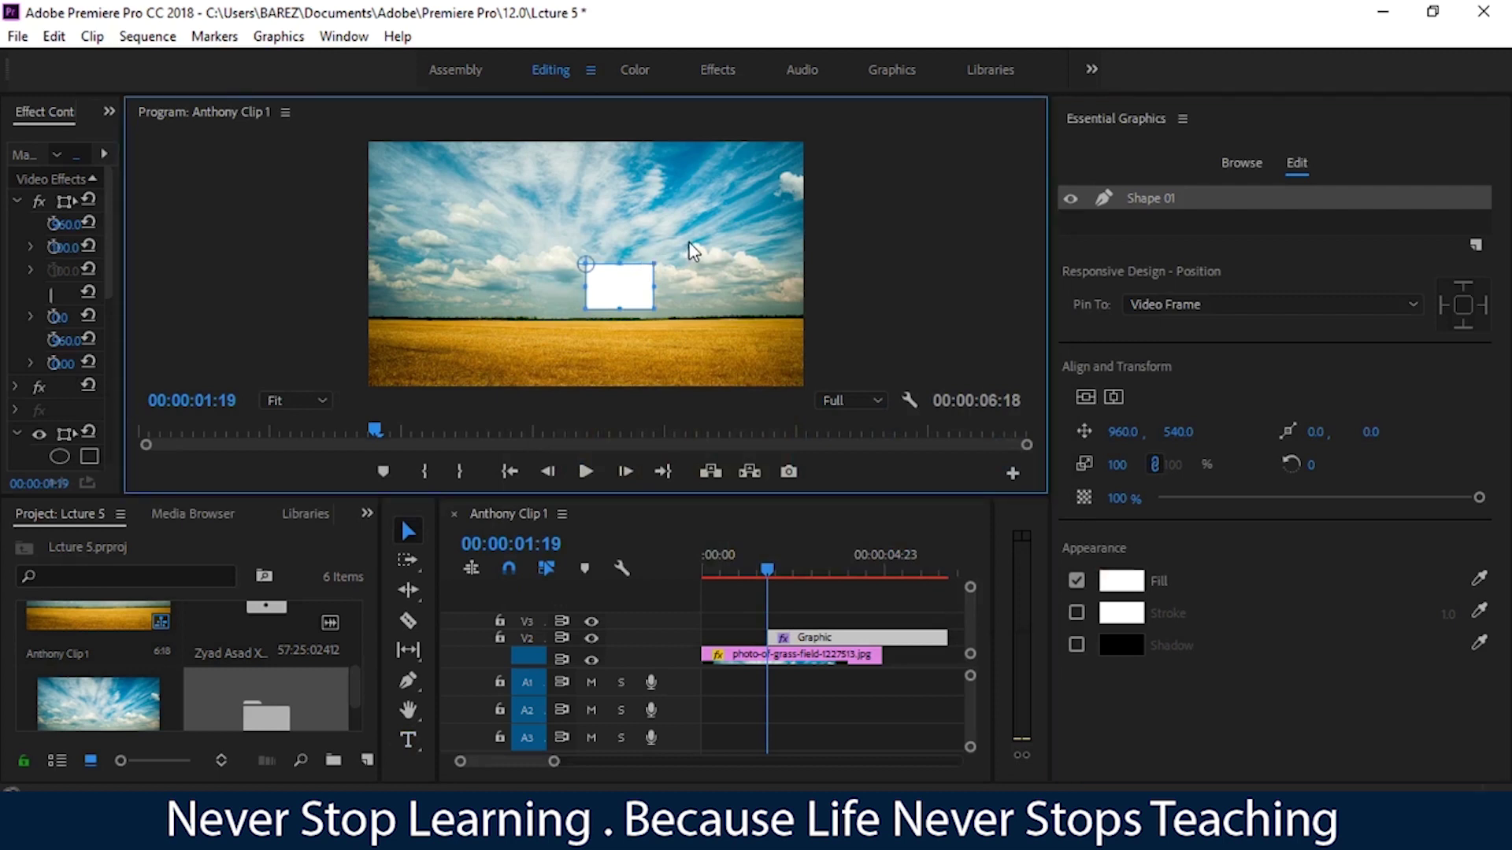
{"action": "left_click_drag", "start_coordinate": [651, 262], "coordinate": [961, 85]}
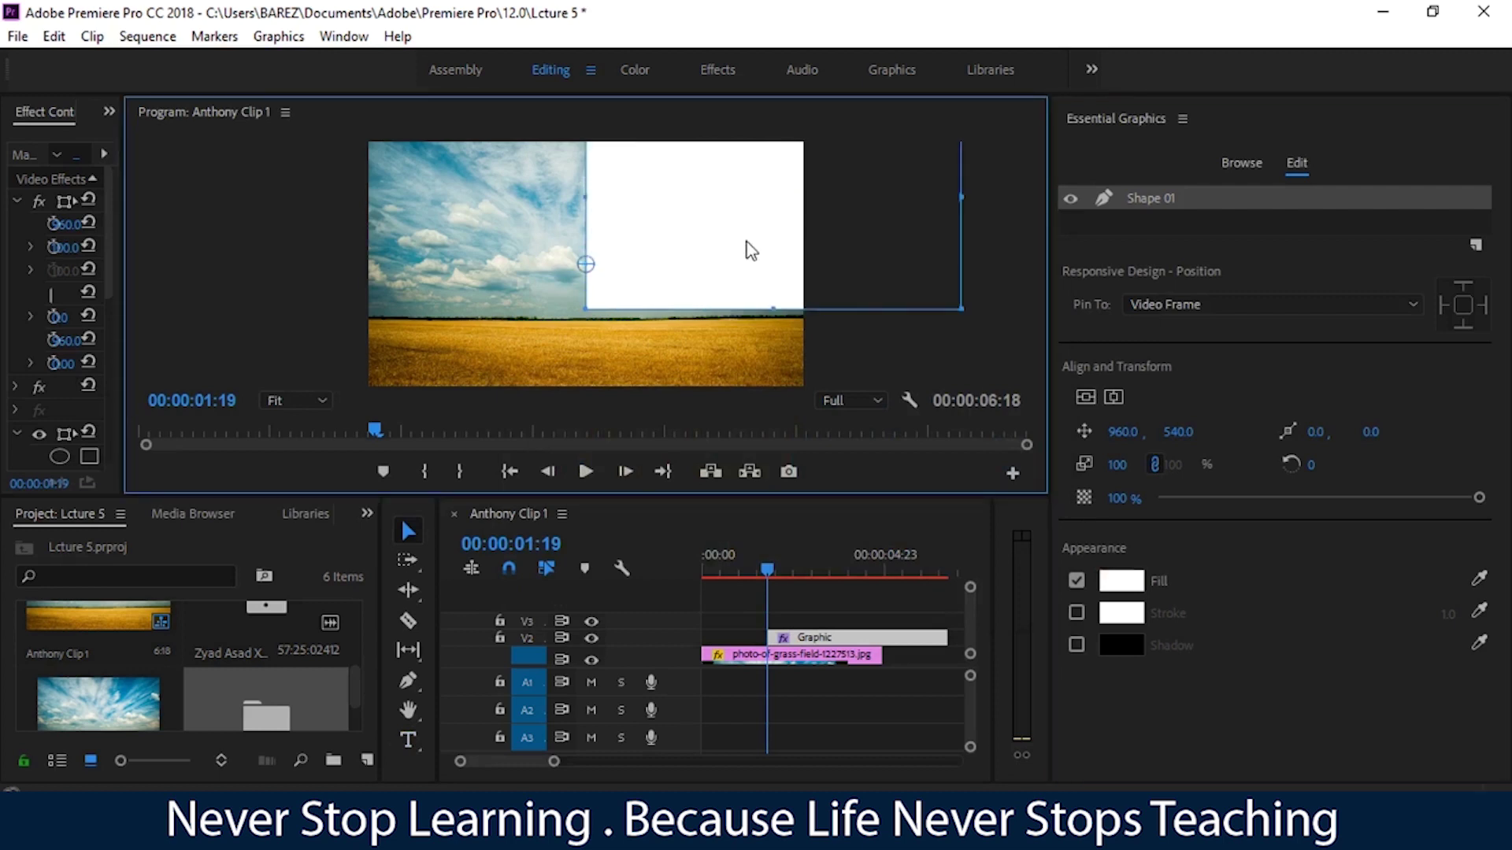
{"action": "mouse_move", "coordinate": [751, 250]}
{"action": "left_mouse_down"}
{"action": "mouse_move", "coordinate": [444, 356]}
{"action": "mouse_move", "coordinate": [551, 318]}
{"action": "left_mouse_up"}
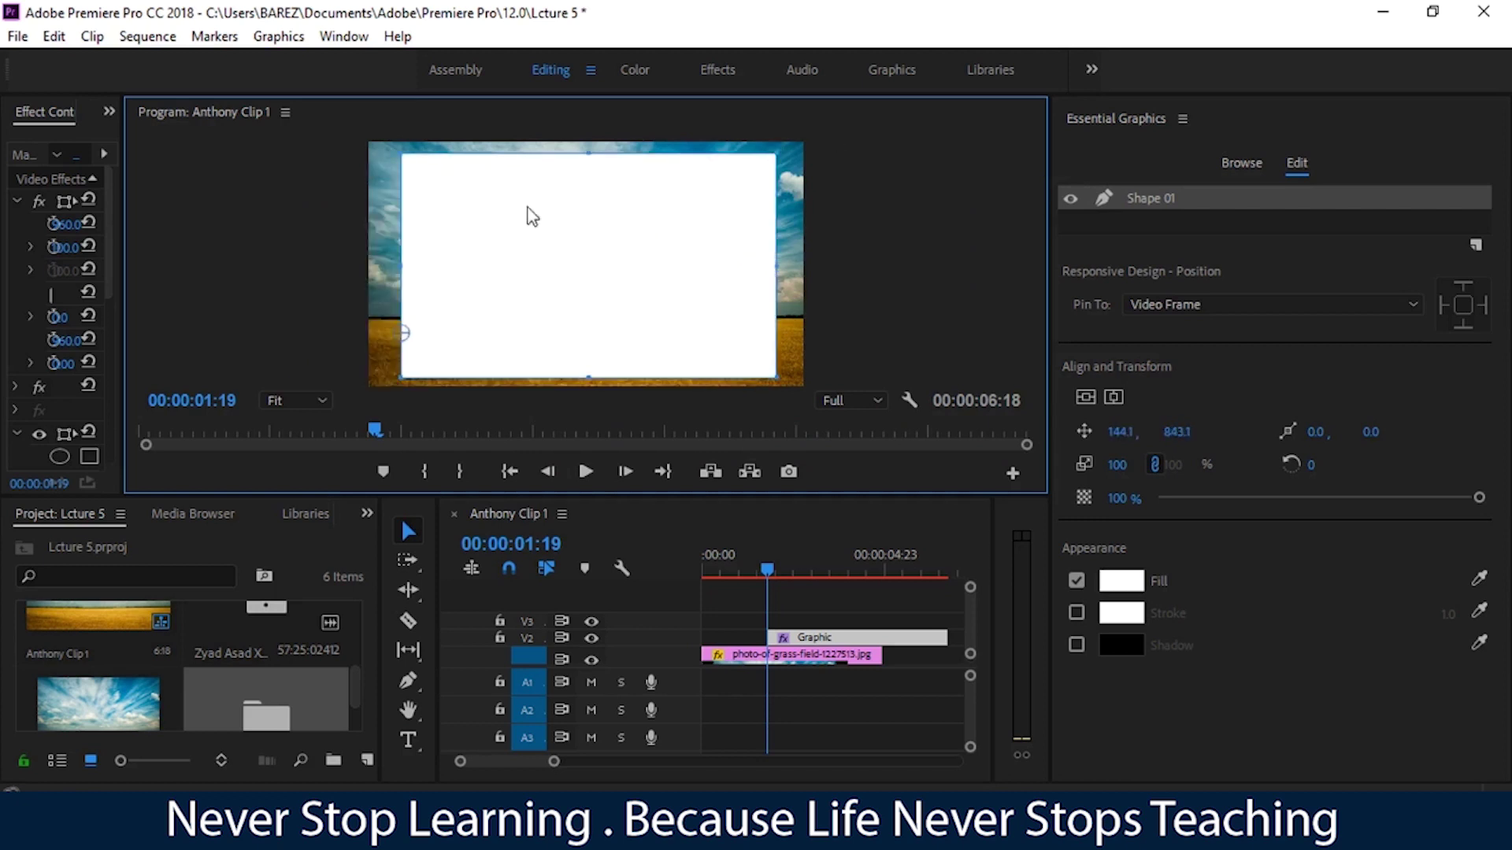
{"action": "left_click_drag", "start_coordinate": [776, 154], "coordinate": [922, 110]}
{"action": "left_click_drag", "start_coordinate": [603, 240], "coordinate": [540, 272]}
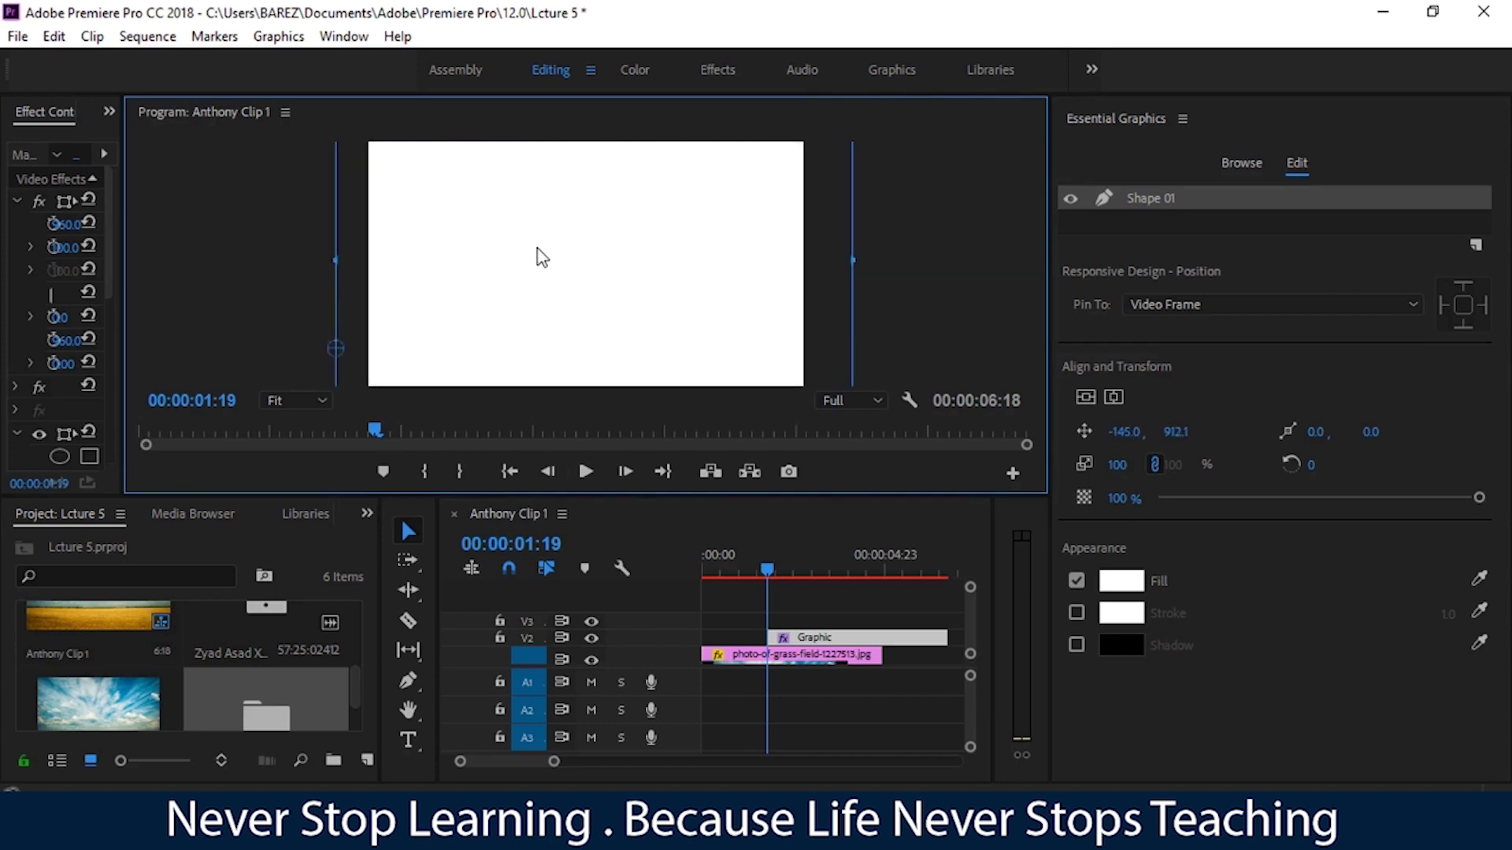
{"action": "left_click", "coordinate": [934, 273]}
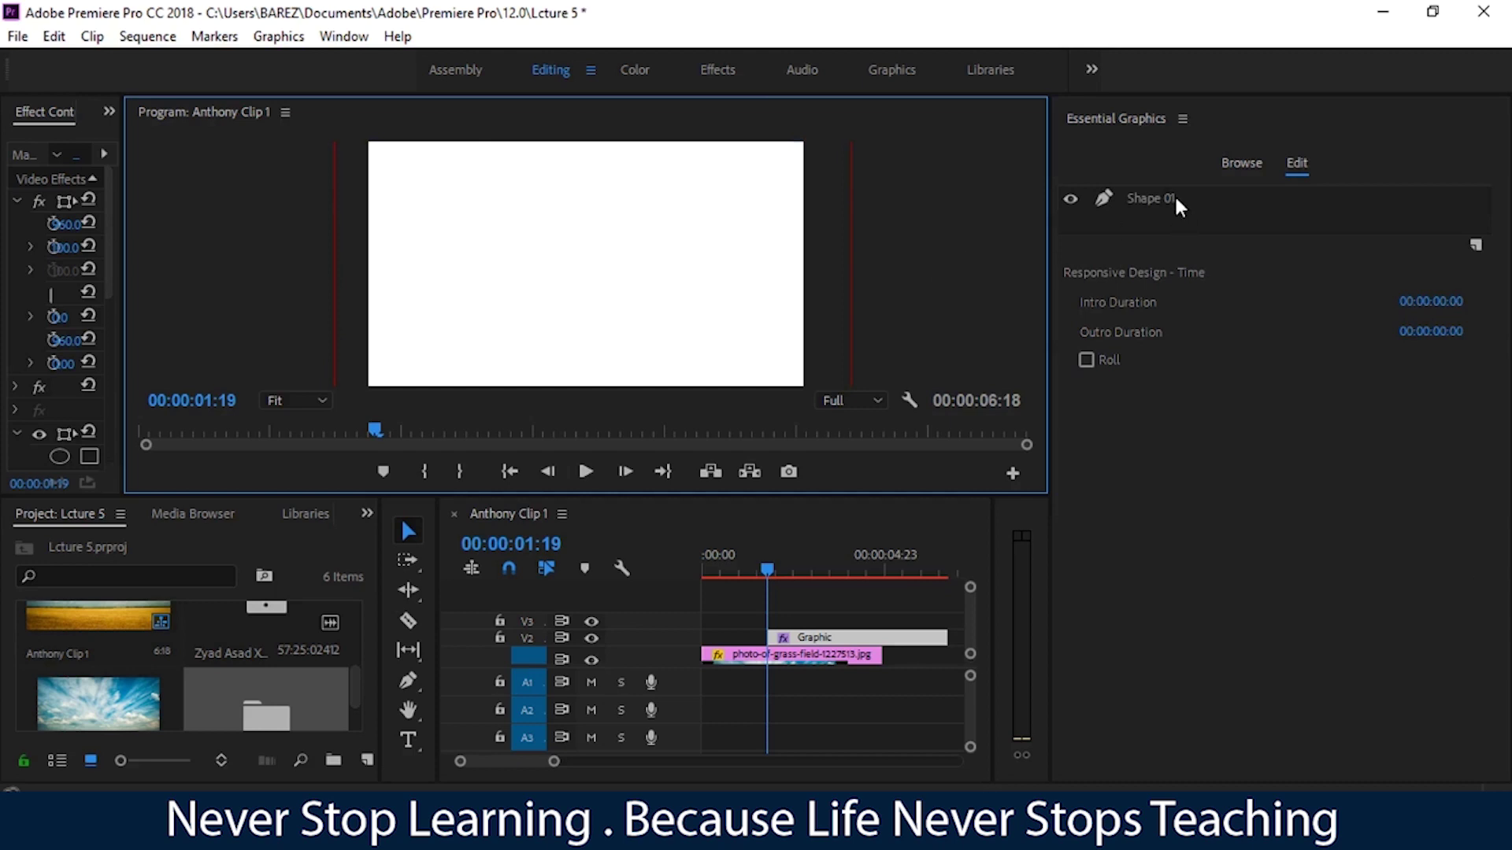
{"action": "left_click", "coordinate": [1474, 236]}
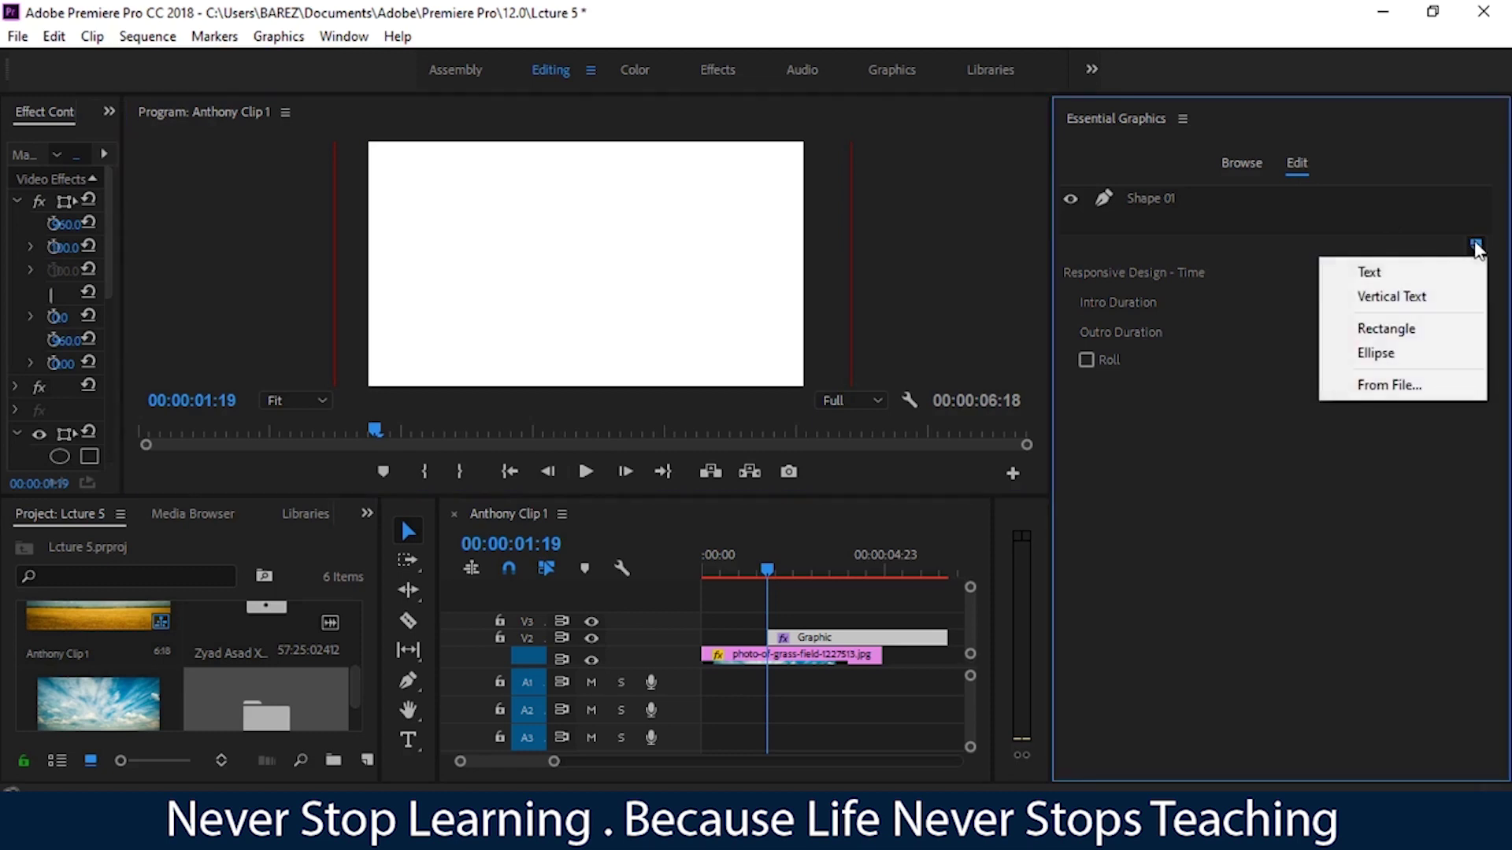
Add a text layer and replace its placeholder text with 'Hello ?'
{"action": "left_click", "coordinate": [1392, 270]}
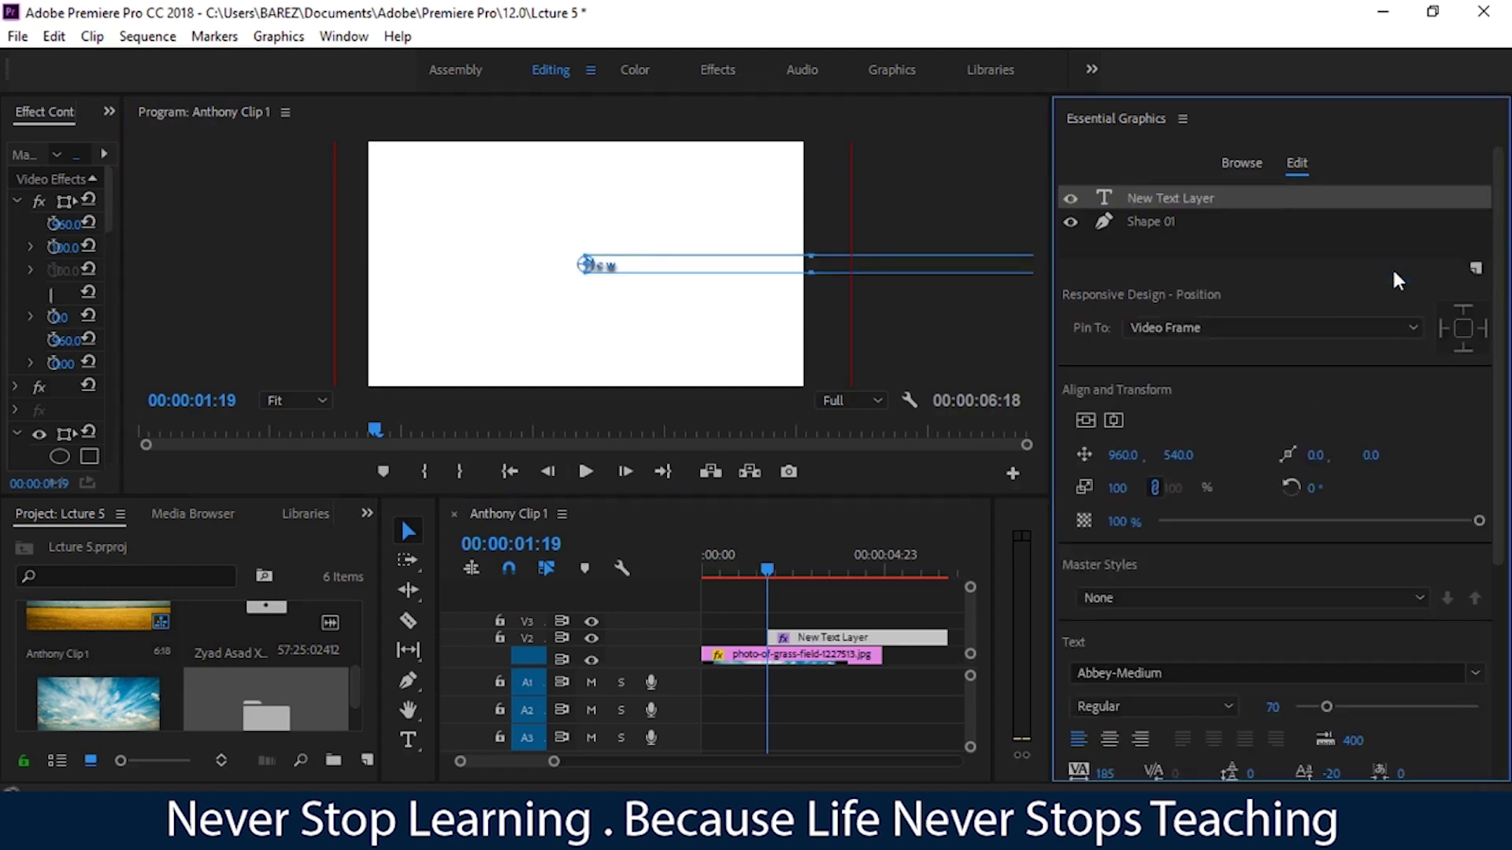
{"action": "left_click", "coordinate": [409, 741]}
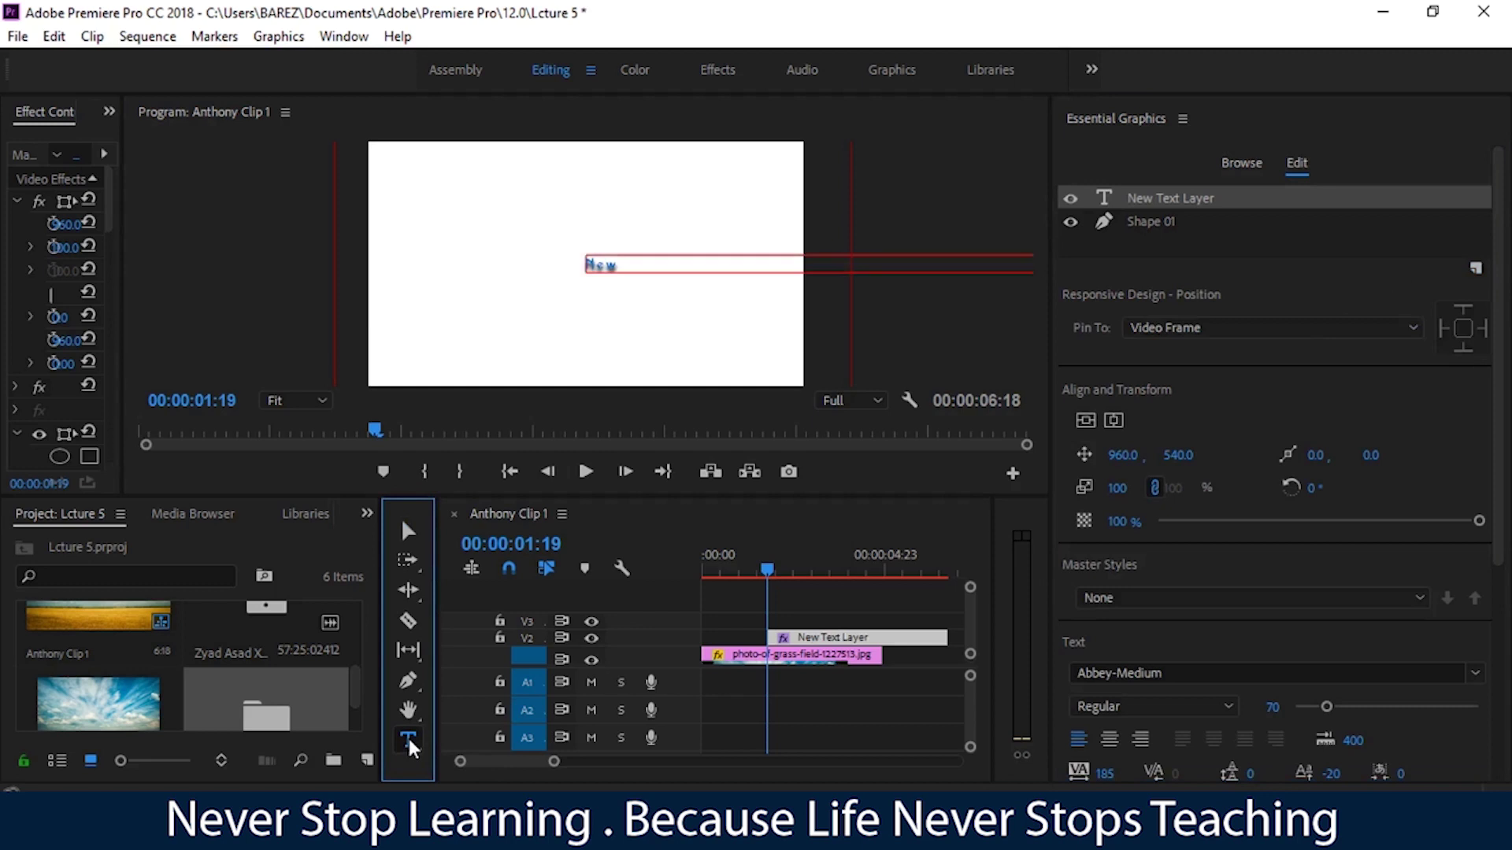
{"action": "double_click", "coordinate": [593, 262]}
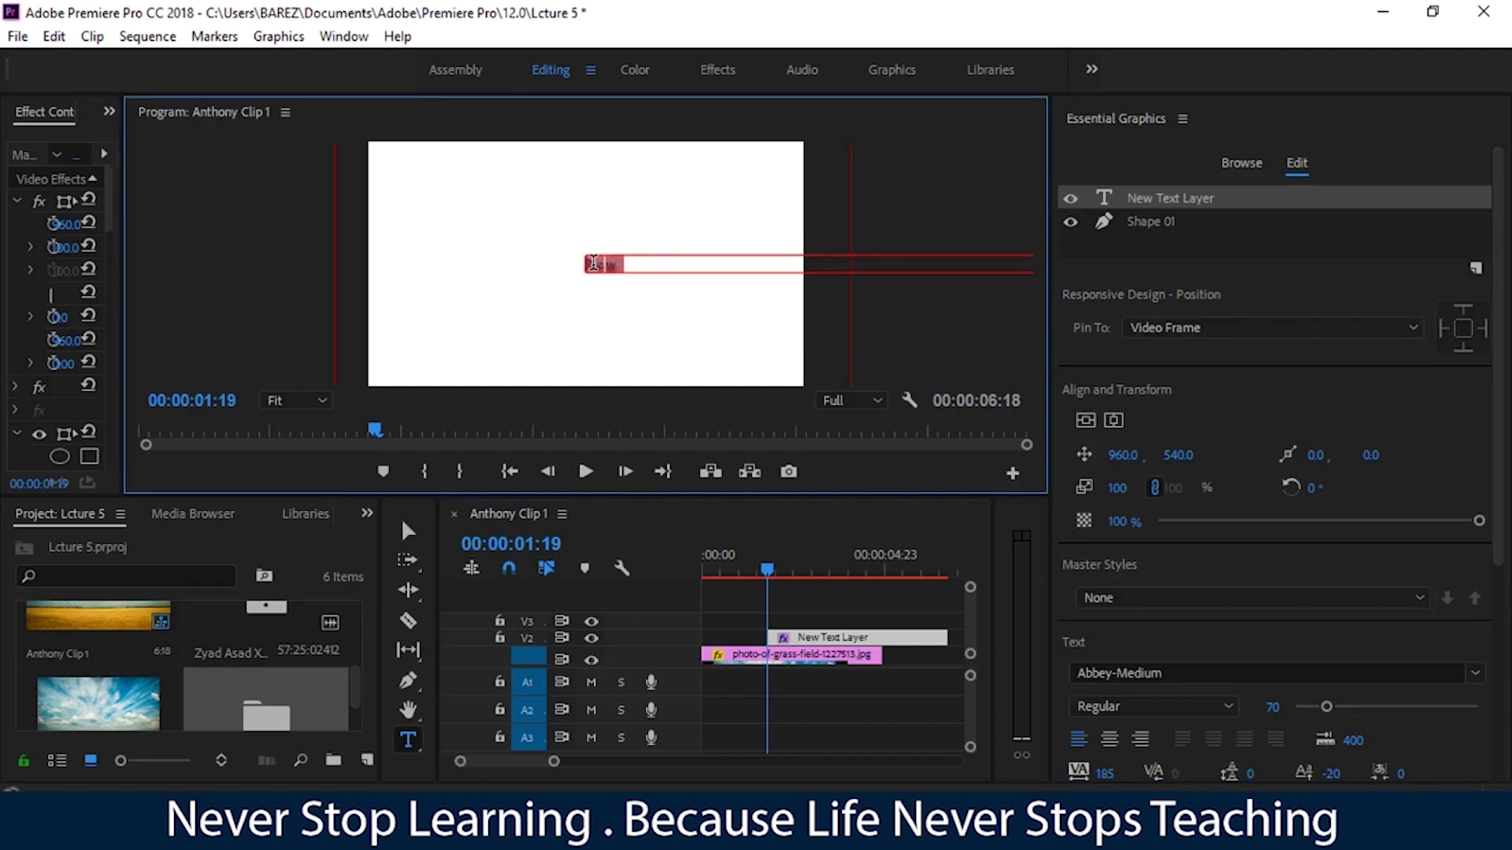
{"action": "type", "text": "Hello"}
{"action": "double_click", "coordinate": [593, 263]}
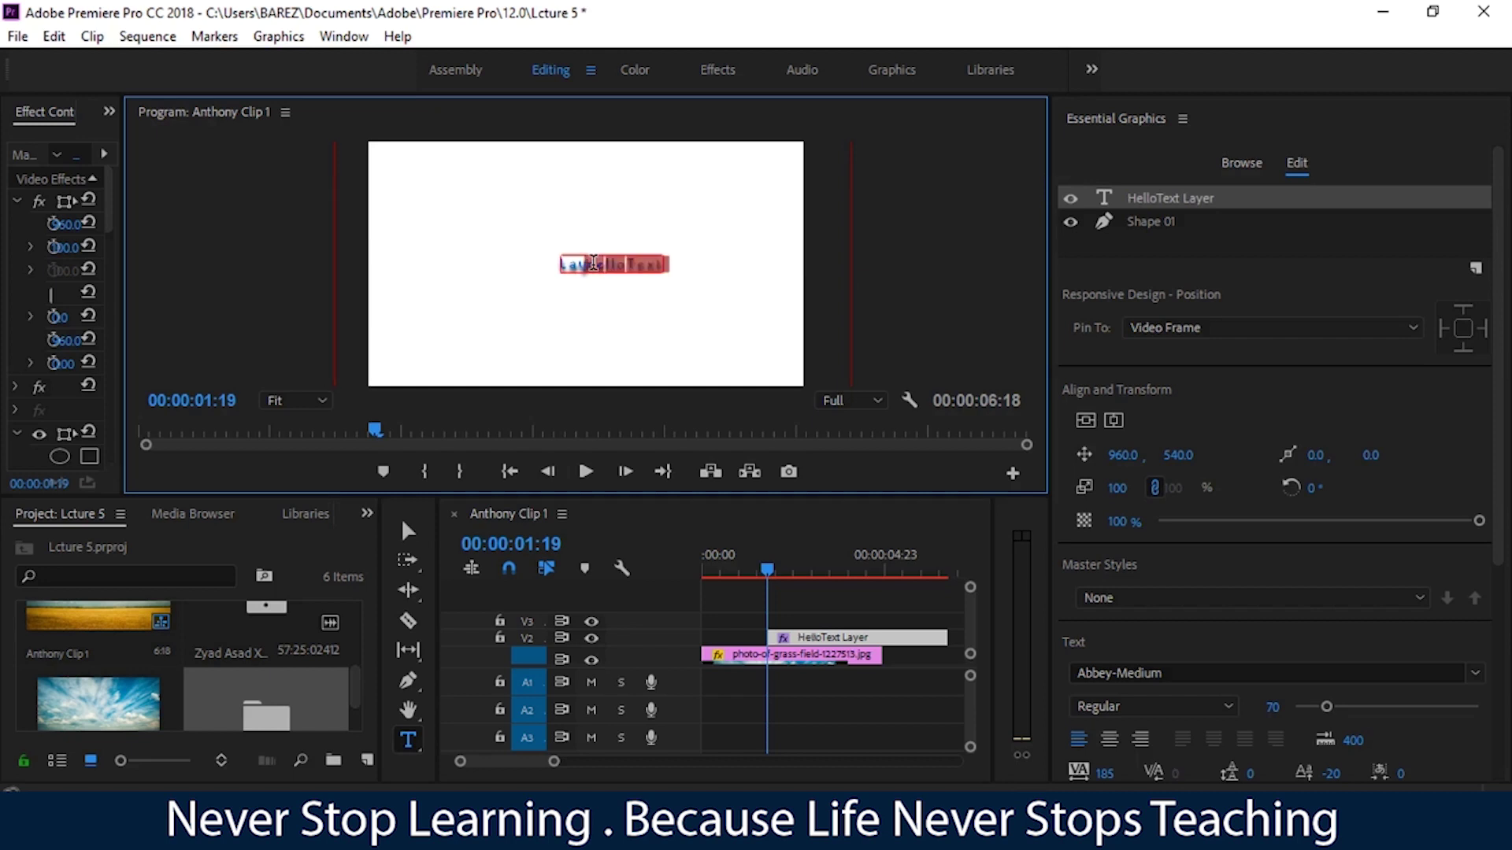
{"action": "key", "text": "BackSpace"}
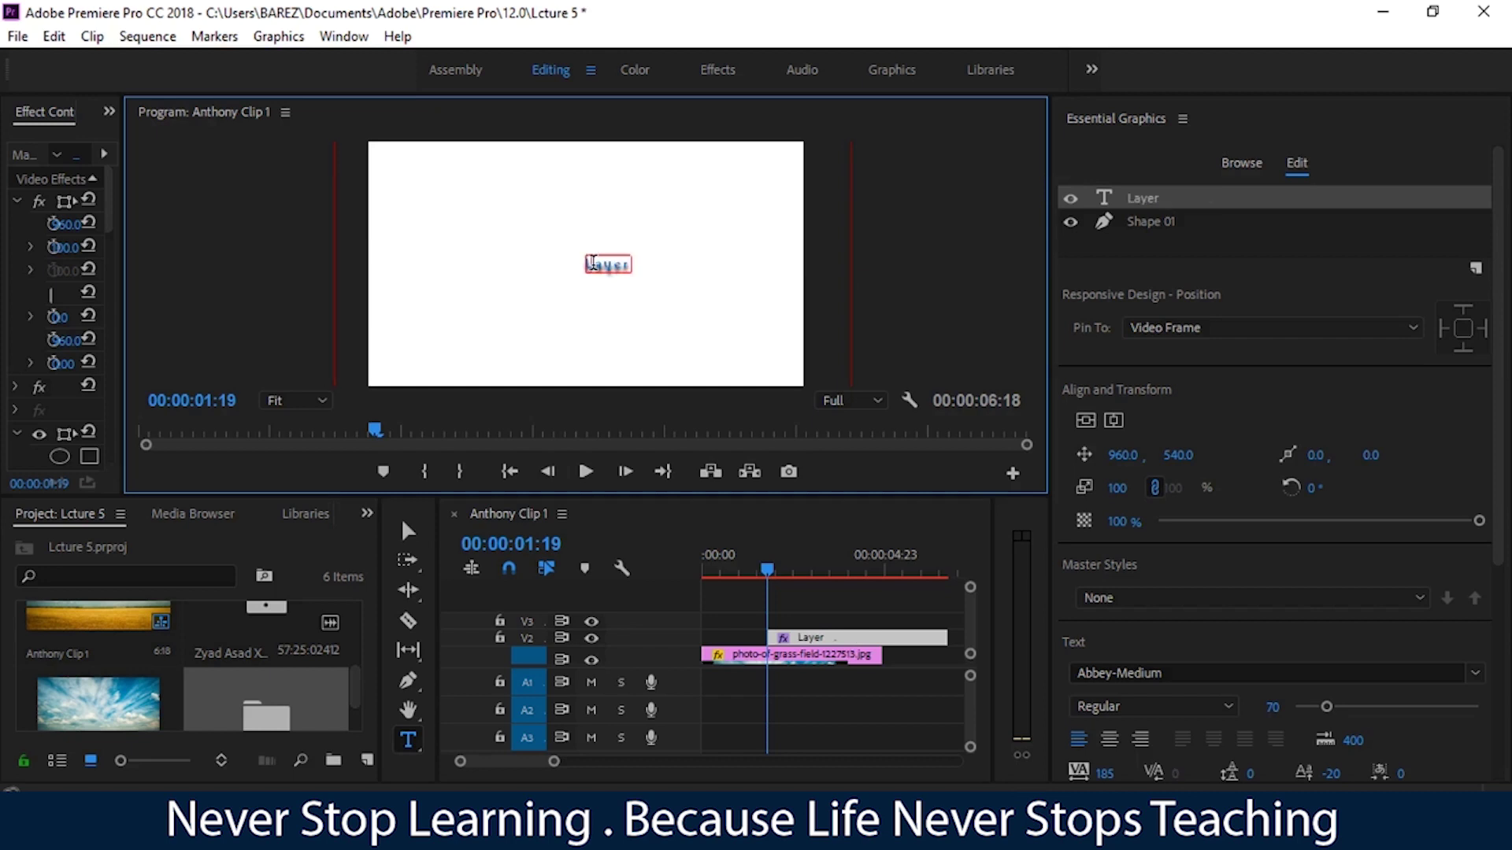
{"action": "key", "text": "BackSpace"}
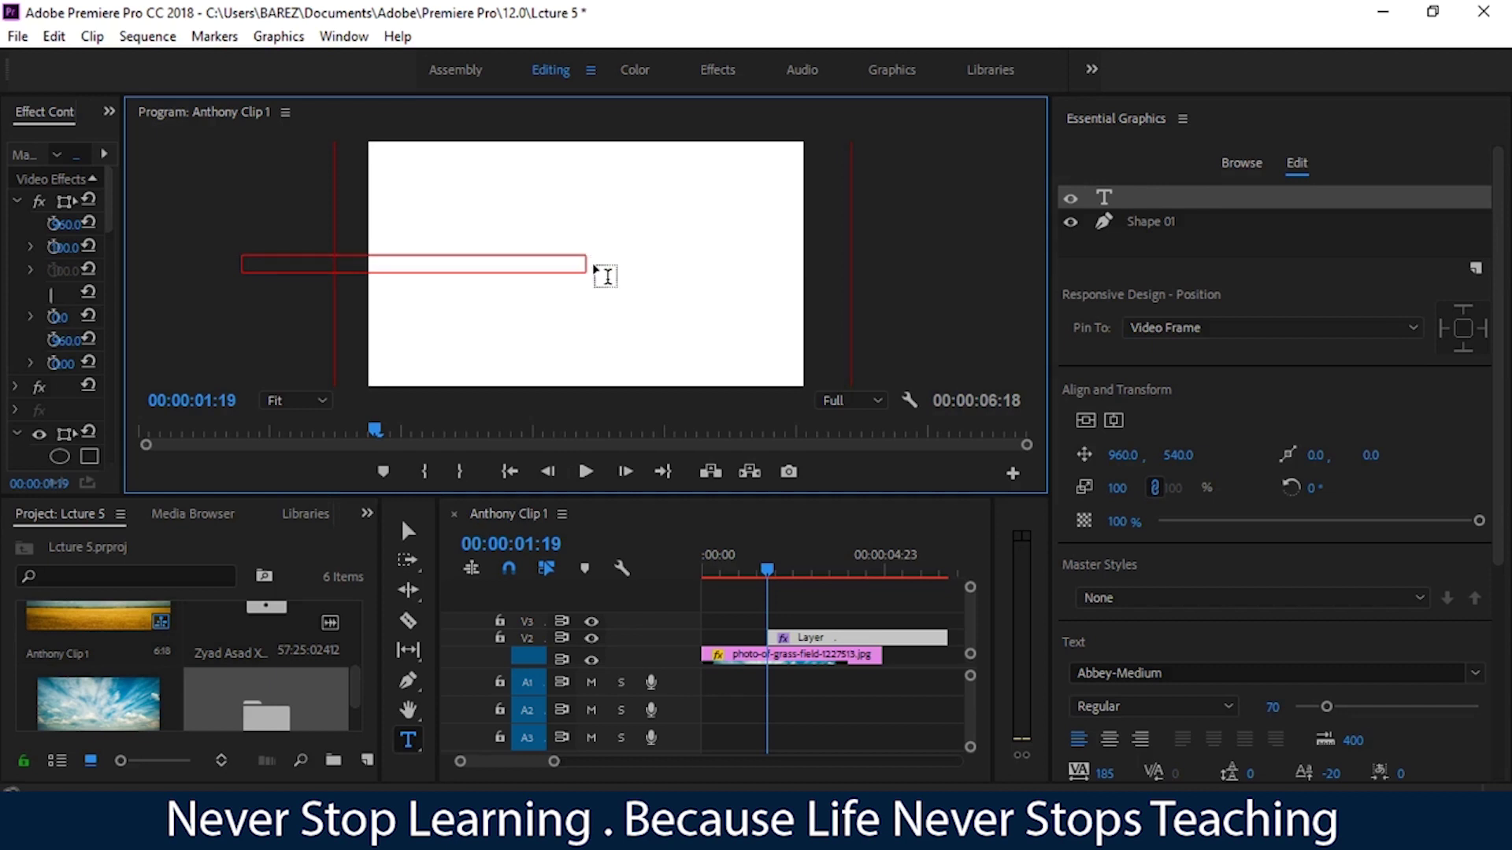
{"action": "type", "text": "Hello"}
{"action": "type", "text": " ?"}
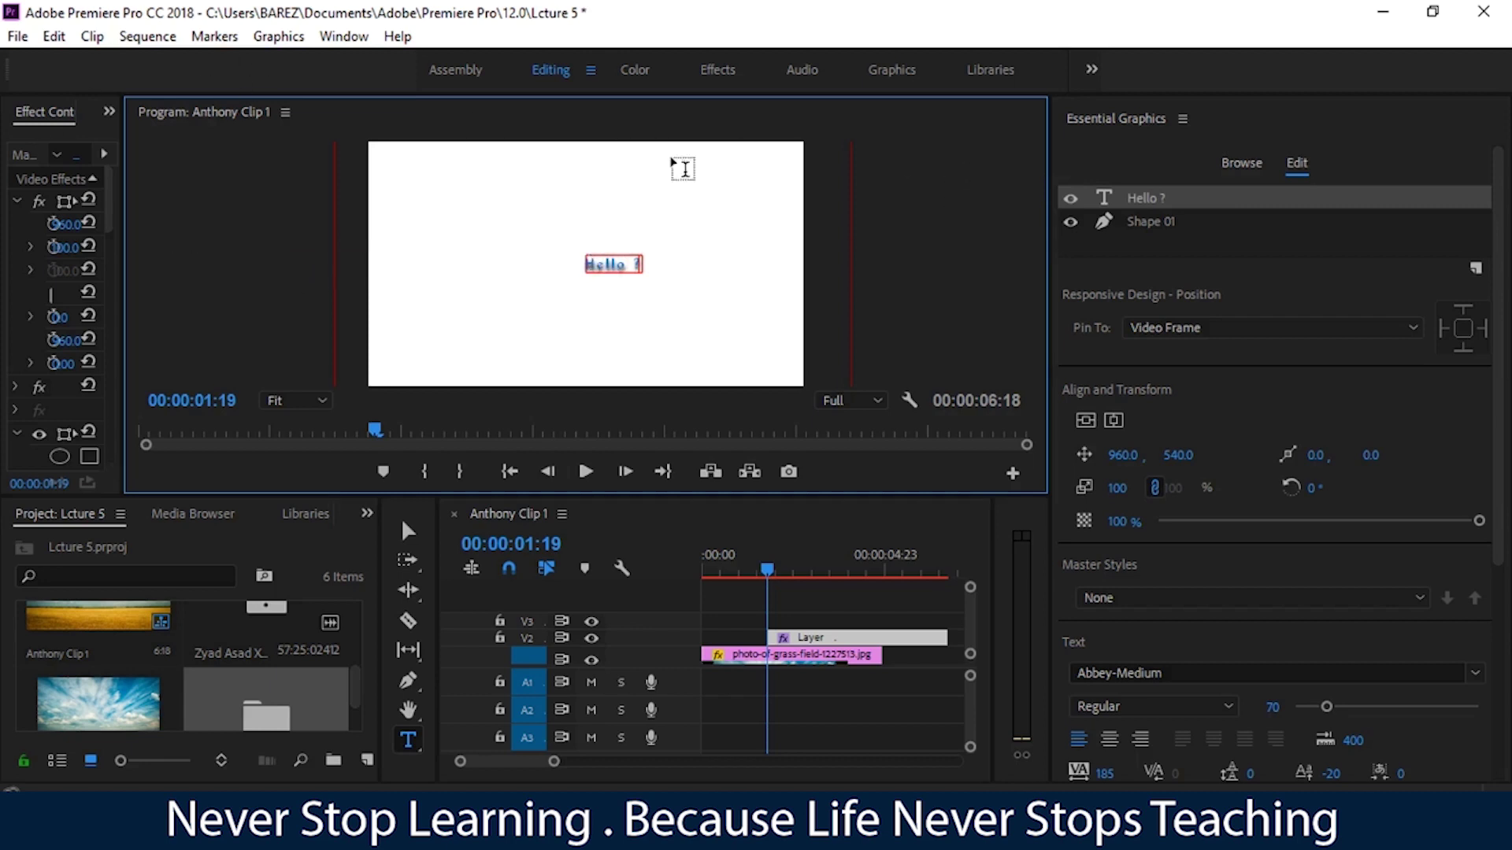
Colour the Hello ? text deep red and turn on its outline
{"action": "scroll", "coordinate": [1482, 333], "scroll_direction": "down", "scroll_amount": 3}
{"action": "scroll", "coordinate": [1260, 394], "scroll_direction": "down", "scroll_amount": 3}
{"action": "triple_click", "coordinate": [619, 263]}
{"action": "left_click", "coordinate": [1122, 539]}
{"action": "left_click_drag", "start_coordinate": [817, 362], "coordinate": [791, 325]}
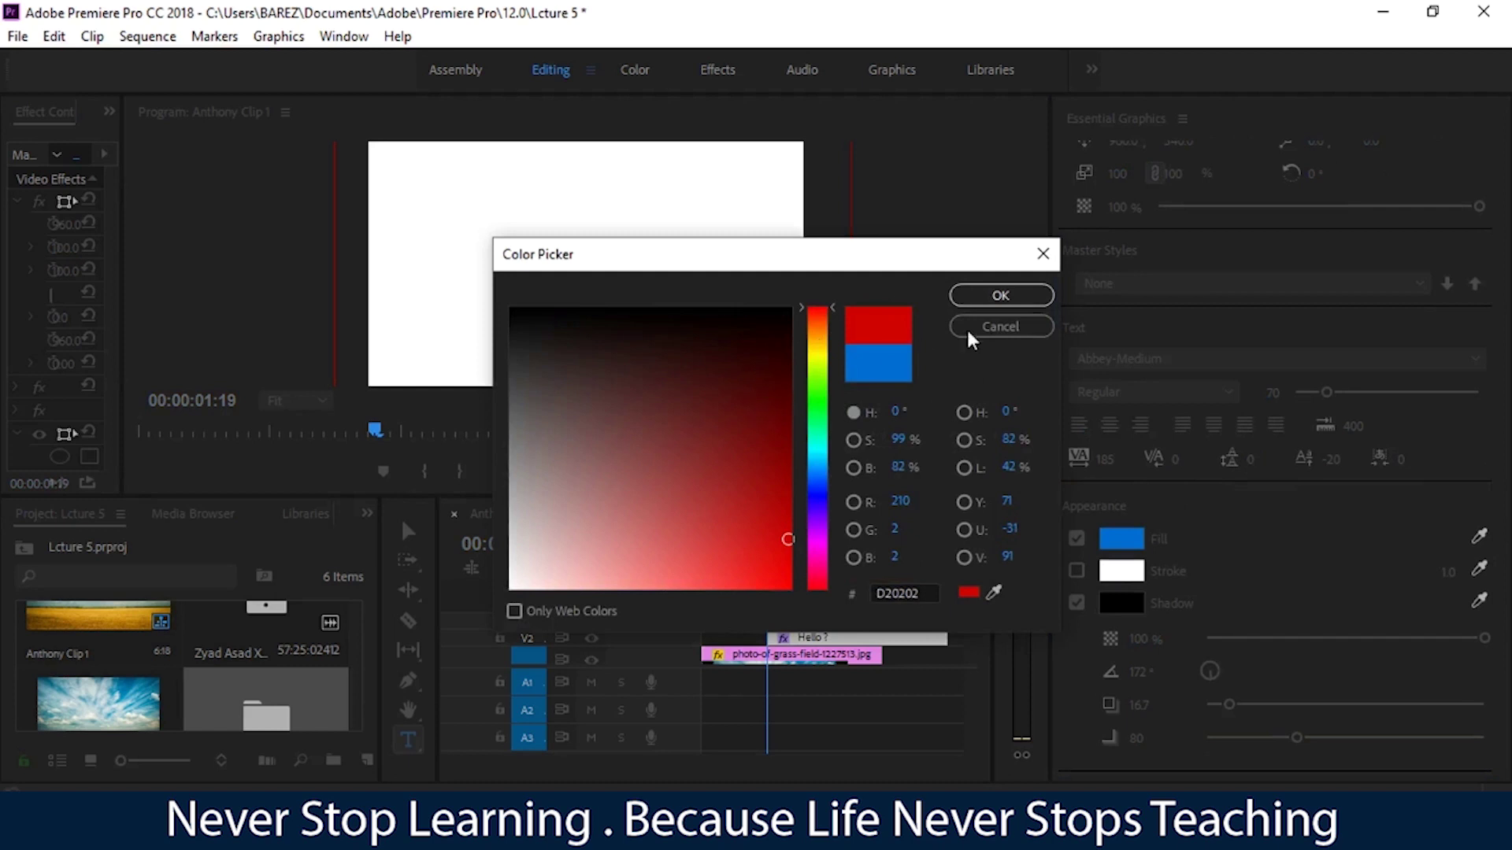
{"action": "left_click", "coordinate": [1000, 296]}
{"action": "left_click", "coordinate": [1077, 570]}
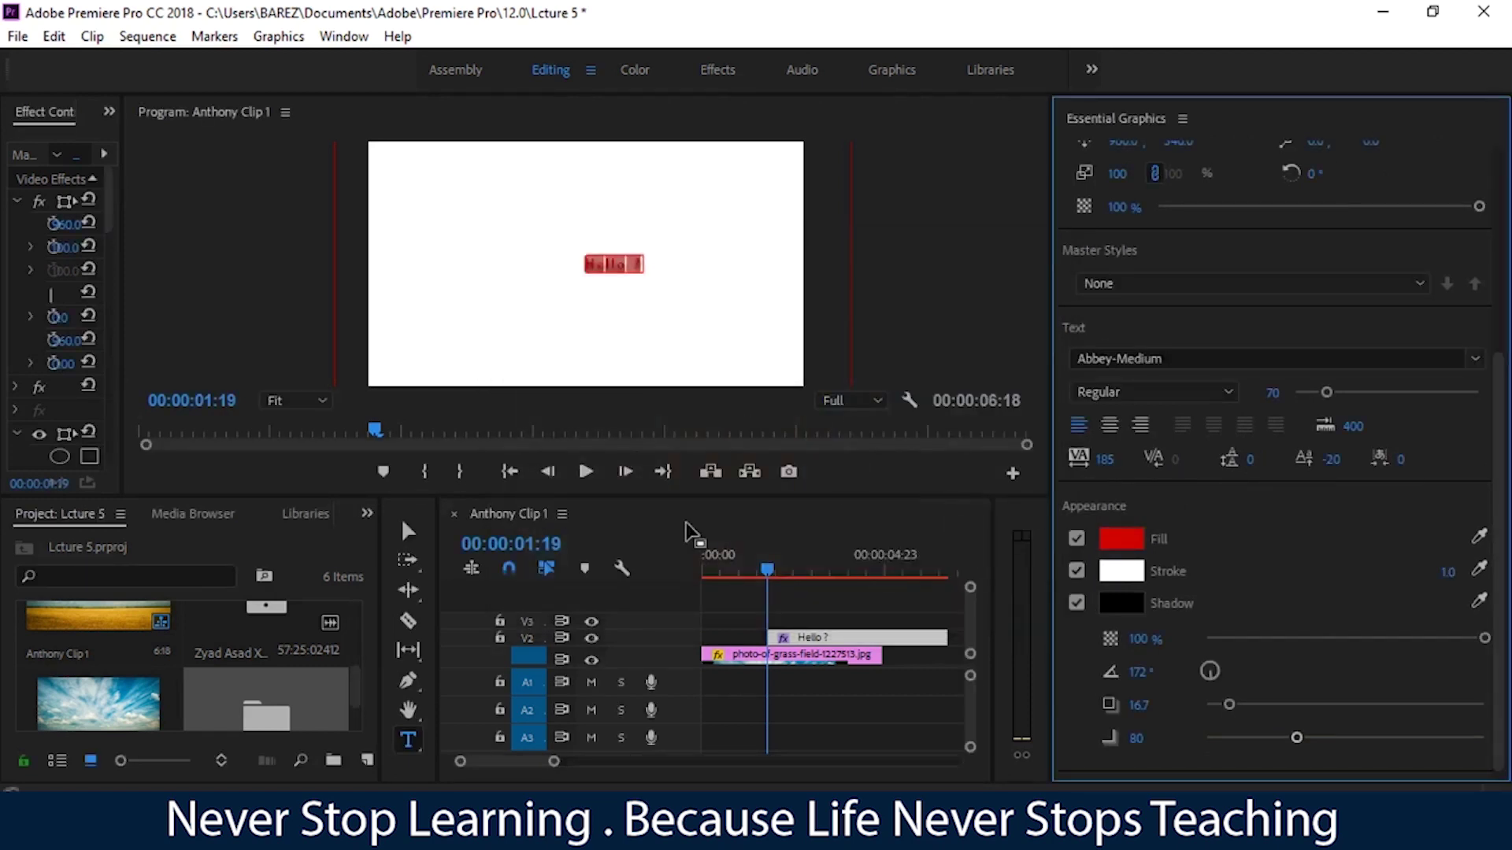
Set the Hello ? font size to 199 and its outline width to 15
{"action": "scroll", "coordinate": [1321, 473], "scroll_direction": "up", "scroll_amount": 4}
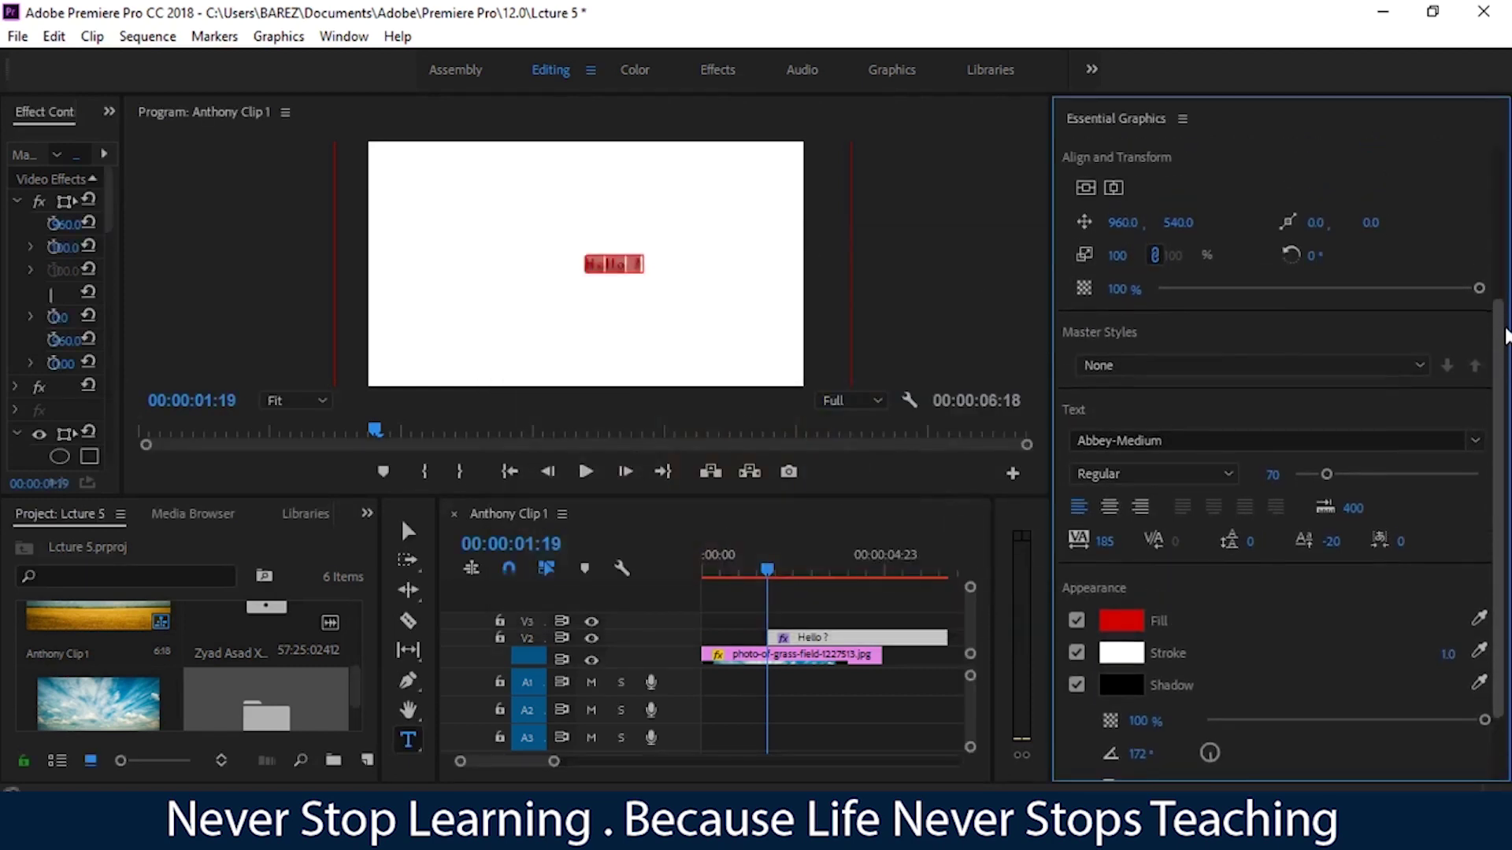
{"action": "left_click_drag", "start_coordinate": [1326, 551], "coordinate": [1388, 551]}
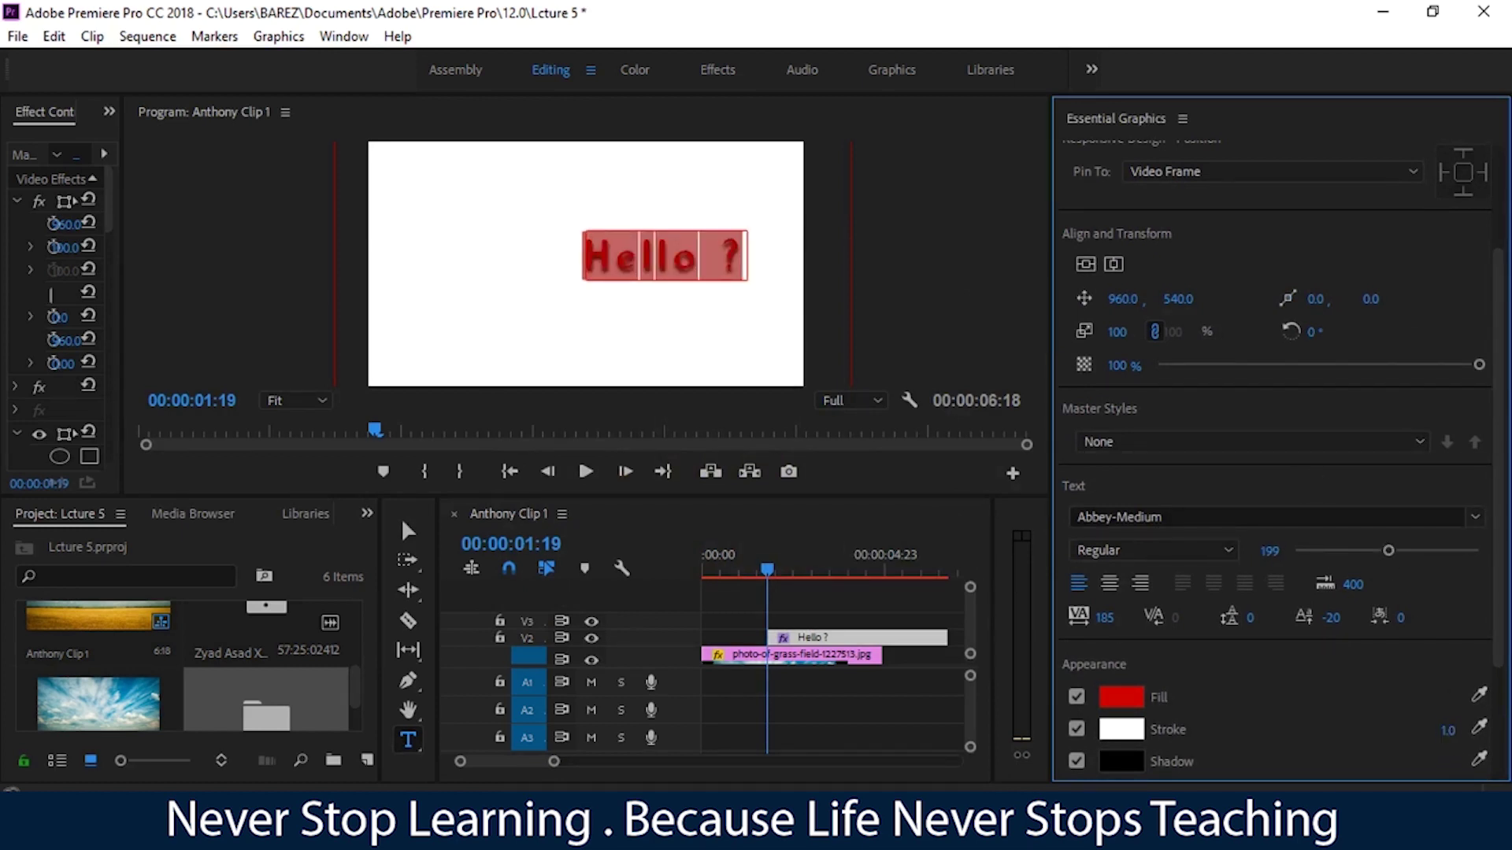
{"action": "left_click", "coordinate": [1446, 730]}
{"action": "left_click_drag", "start_coordinate": [1448, 731], "coordinate": [1480, 731]}
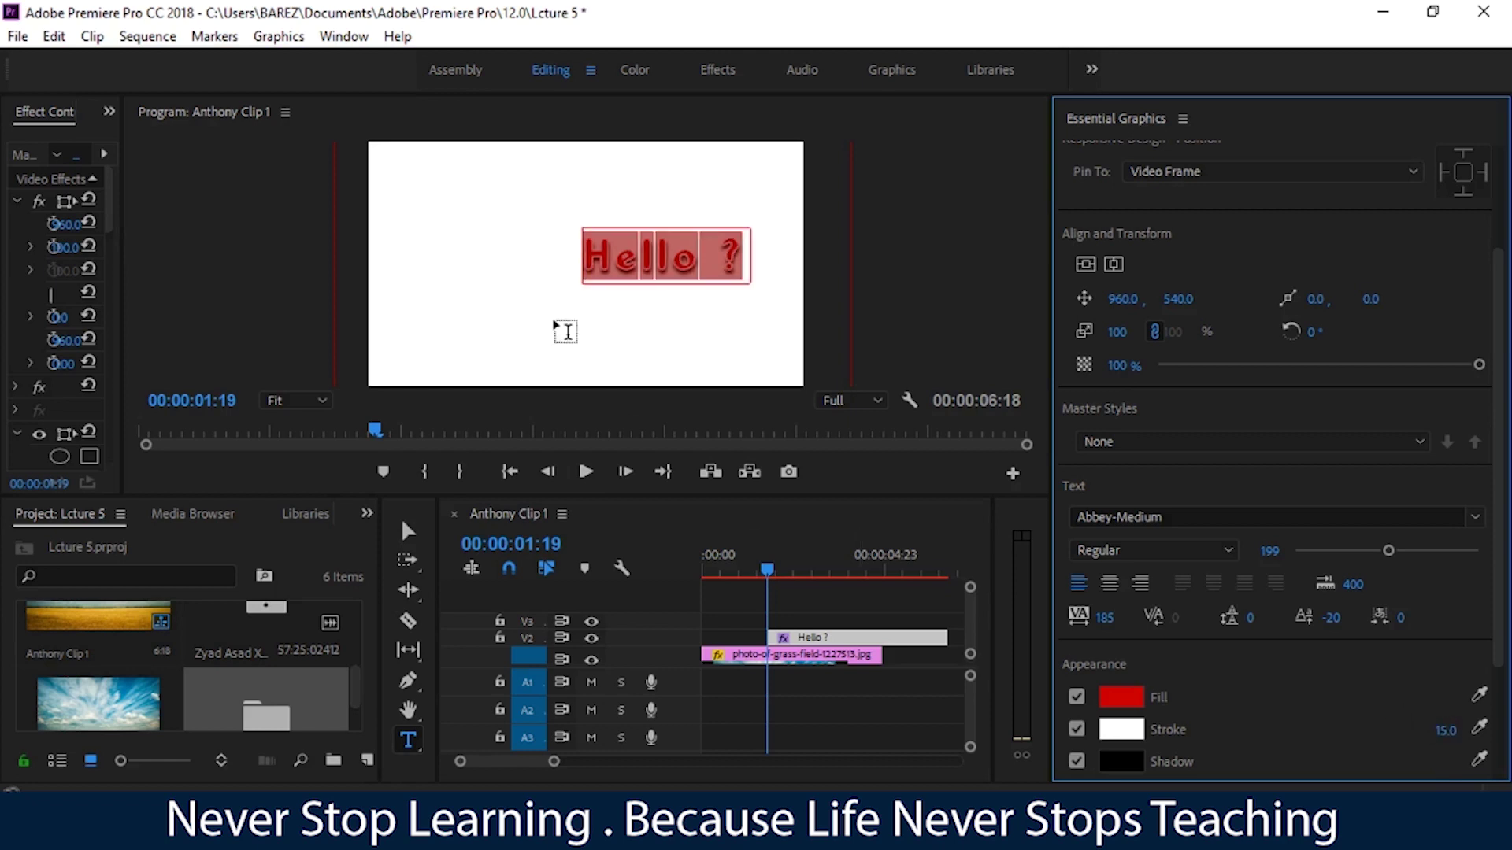
Move the Hello ? text left of centre, to position 672, 545
{"action": "left_click", "coordinate": [408, 530]}
{"action": "left_click", "coordinate": [653, 258]}
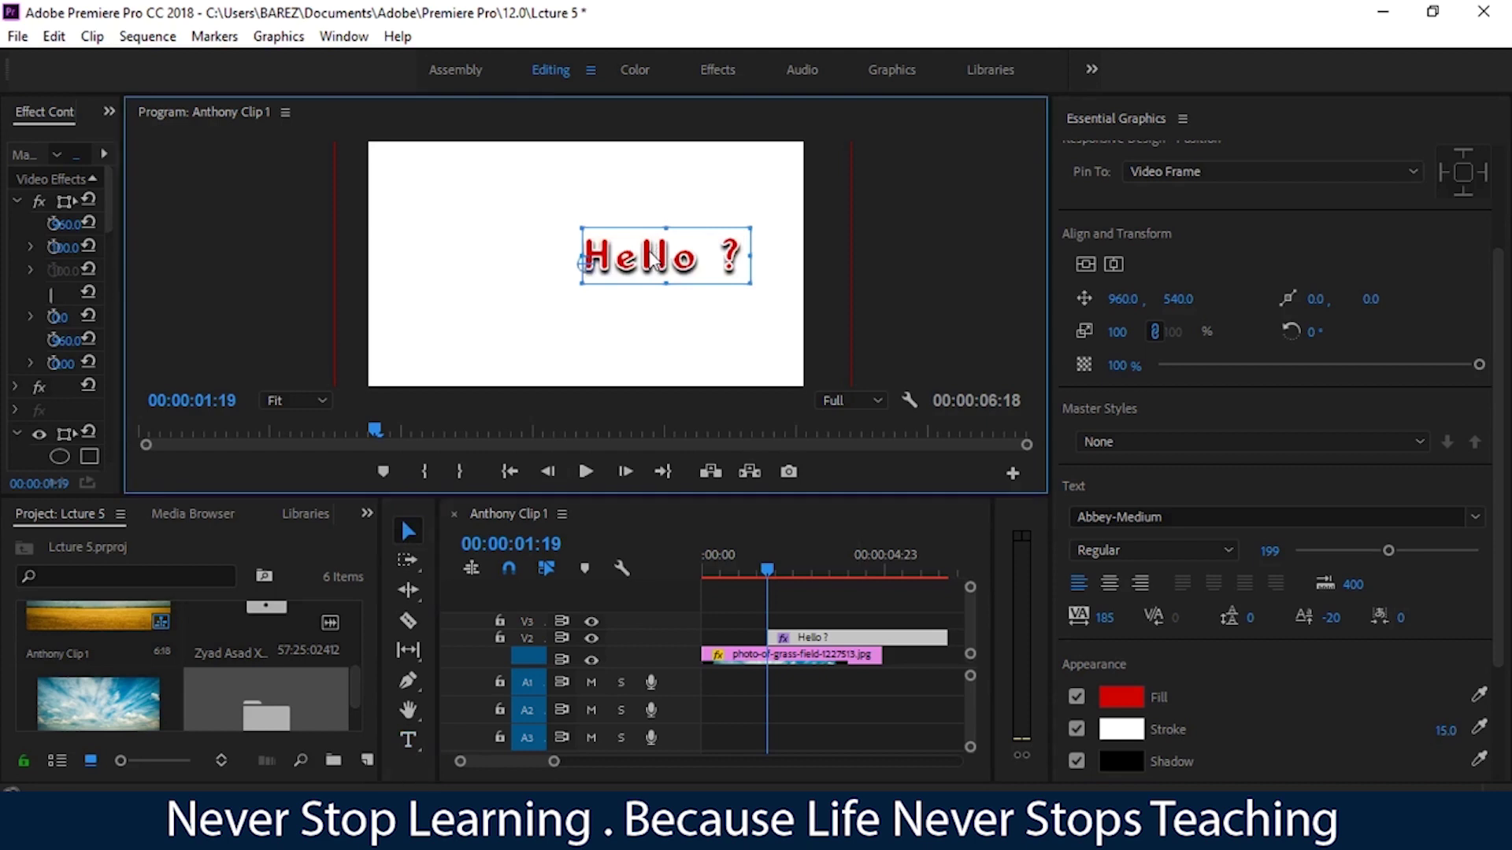
{"action": "left_click_drag", "start_coordinate": [654, 258], "coordinate": [588, 259]}
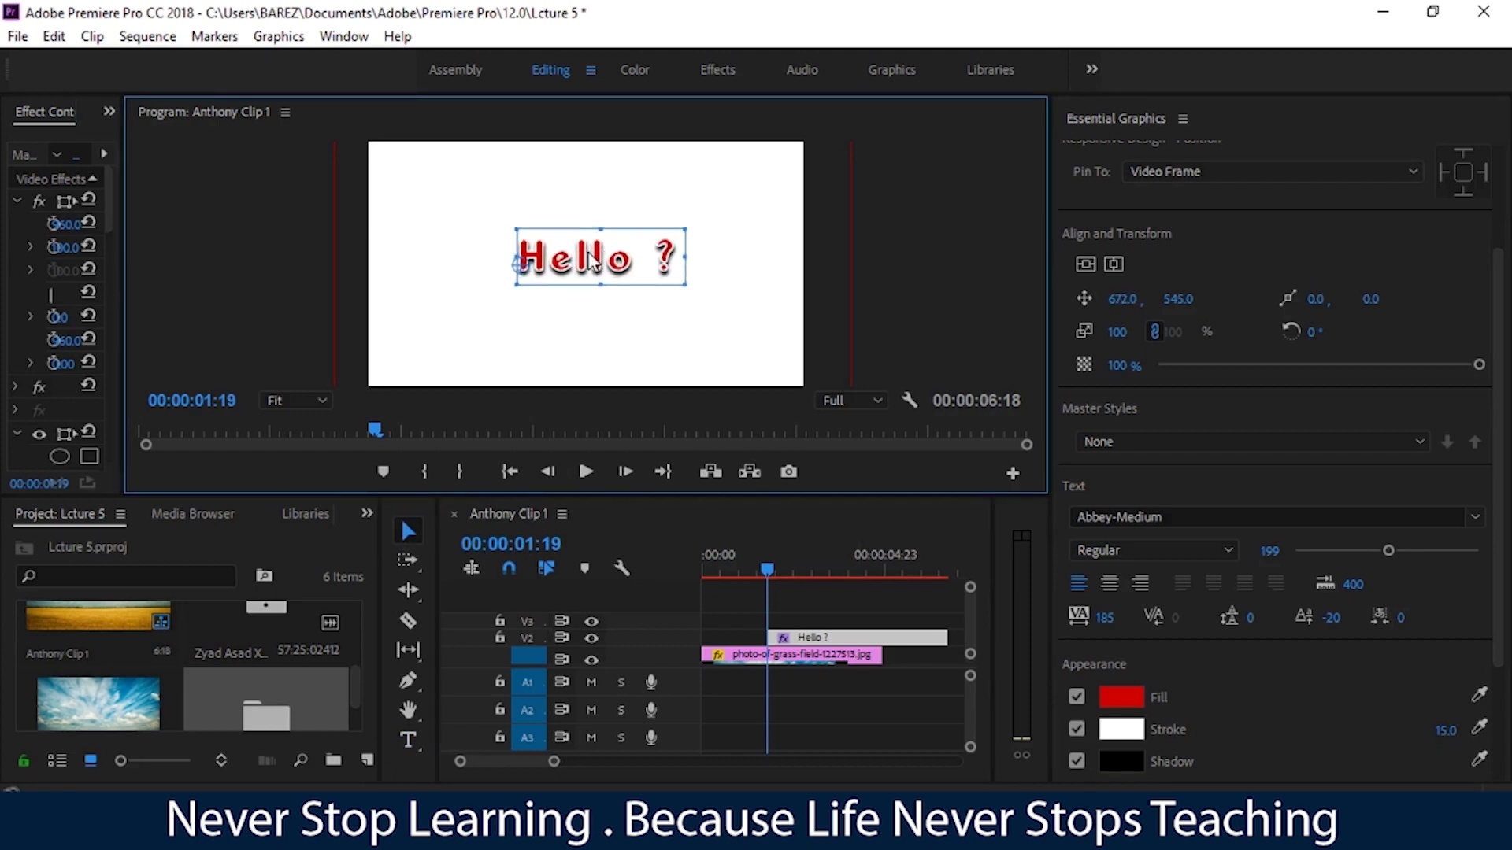
{"action": "left_click", "coordinate": [979, 288]}
{"action": "left_click", "coordinate": [607, 264]}
{"action": "left_click", "coordinate": [910, 299]}
{"action": "left_click", "coordinate": [1476, 270]}
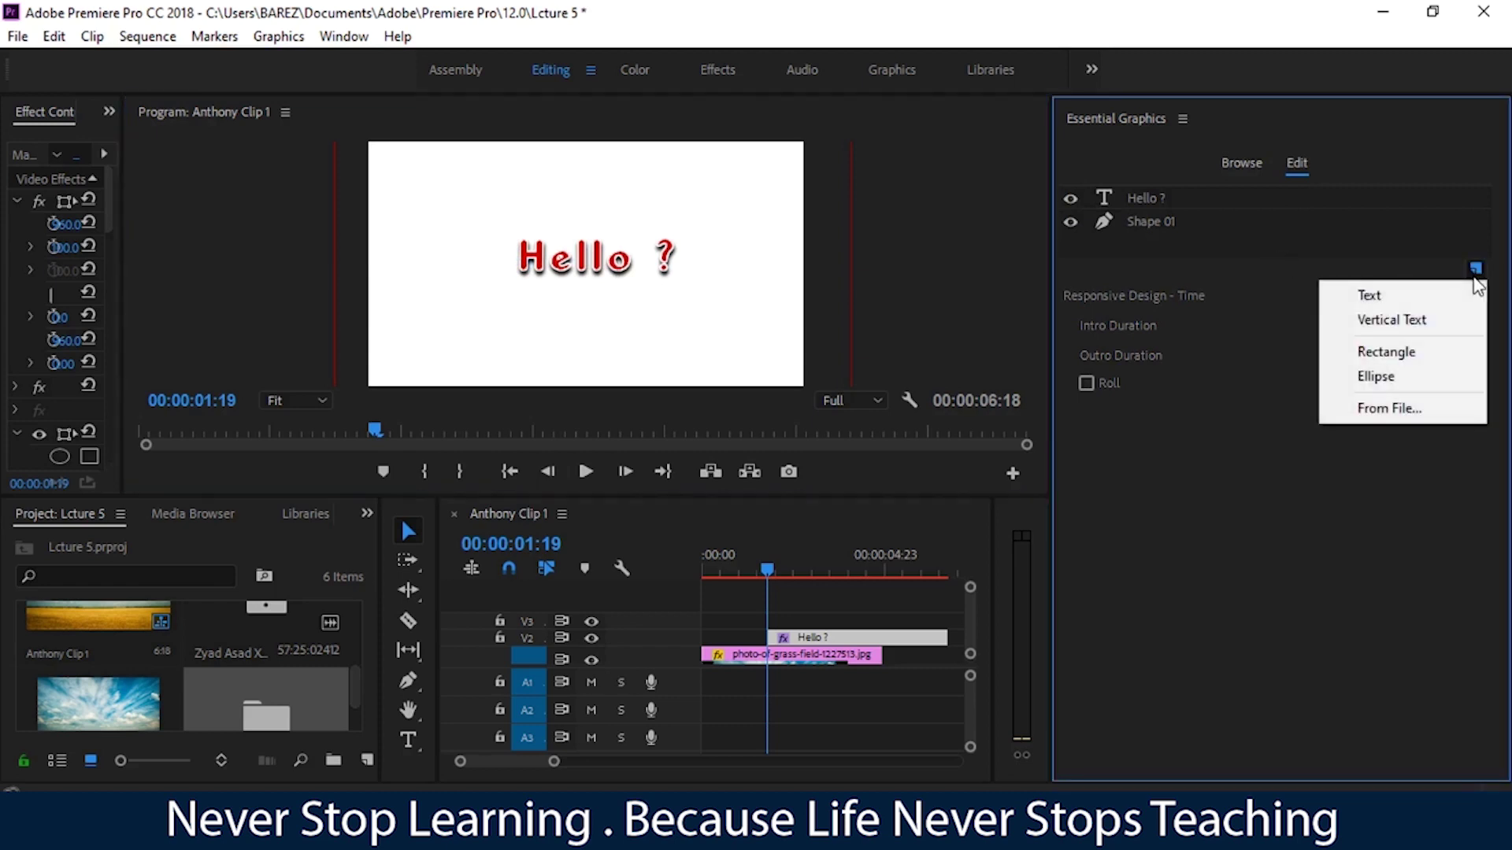
Add a text layer reading 'My Name Is Shad' and drag it down-left
{"action": "left_click", "coordinate": [1392, 295]}
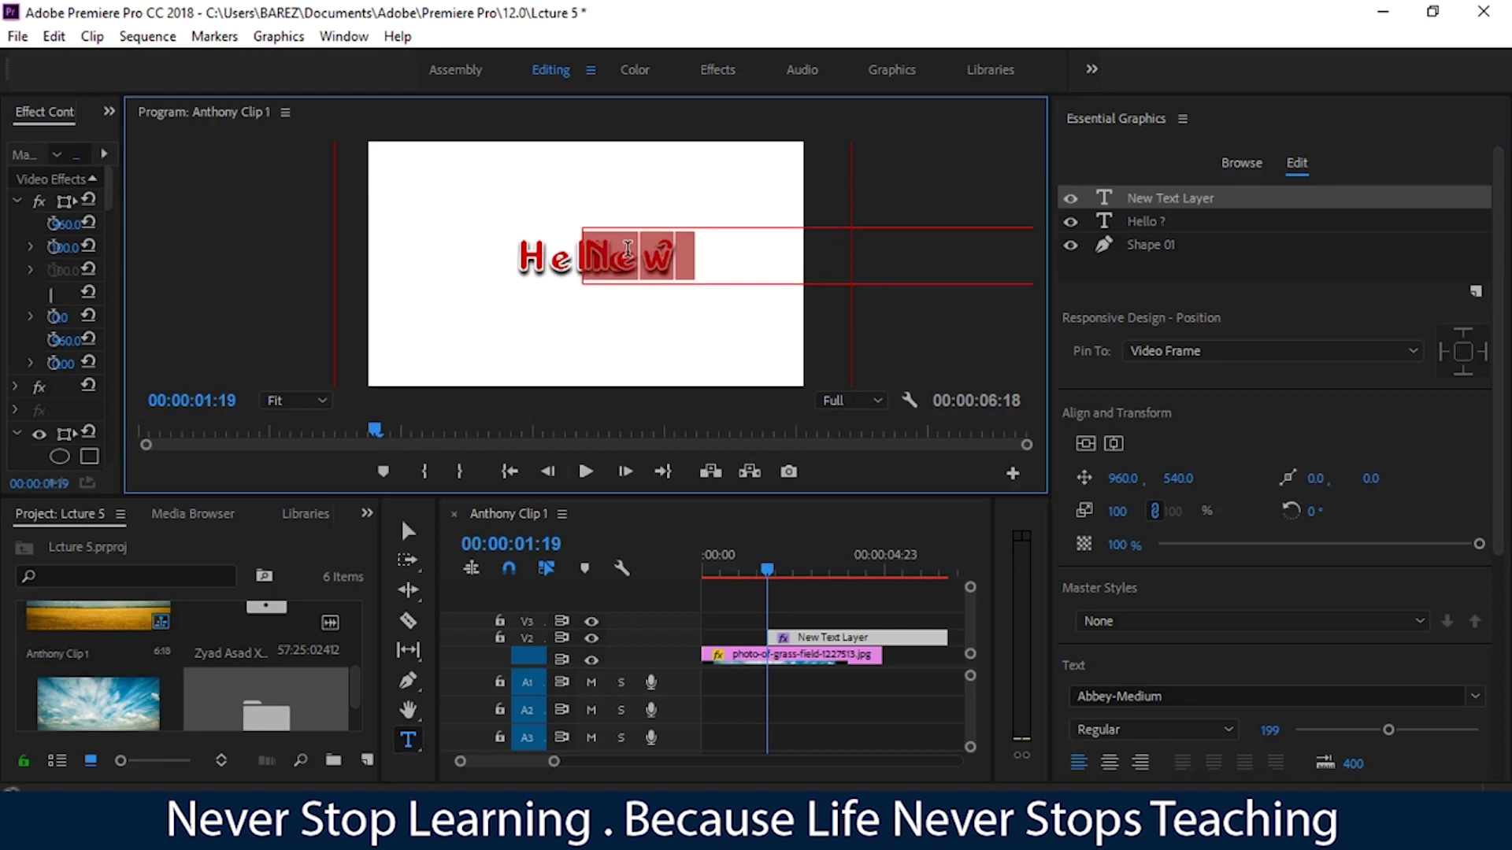
{"action": "type", "text": "My Name I"}
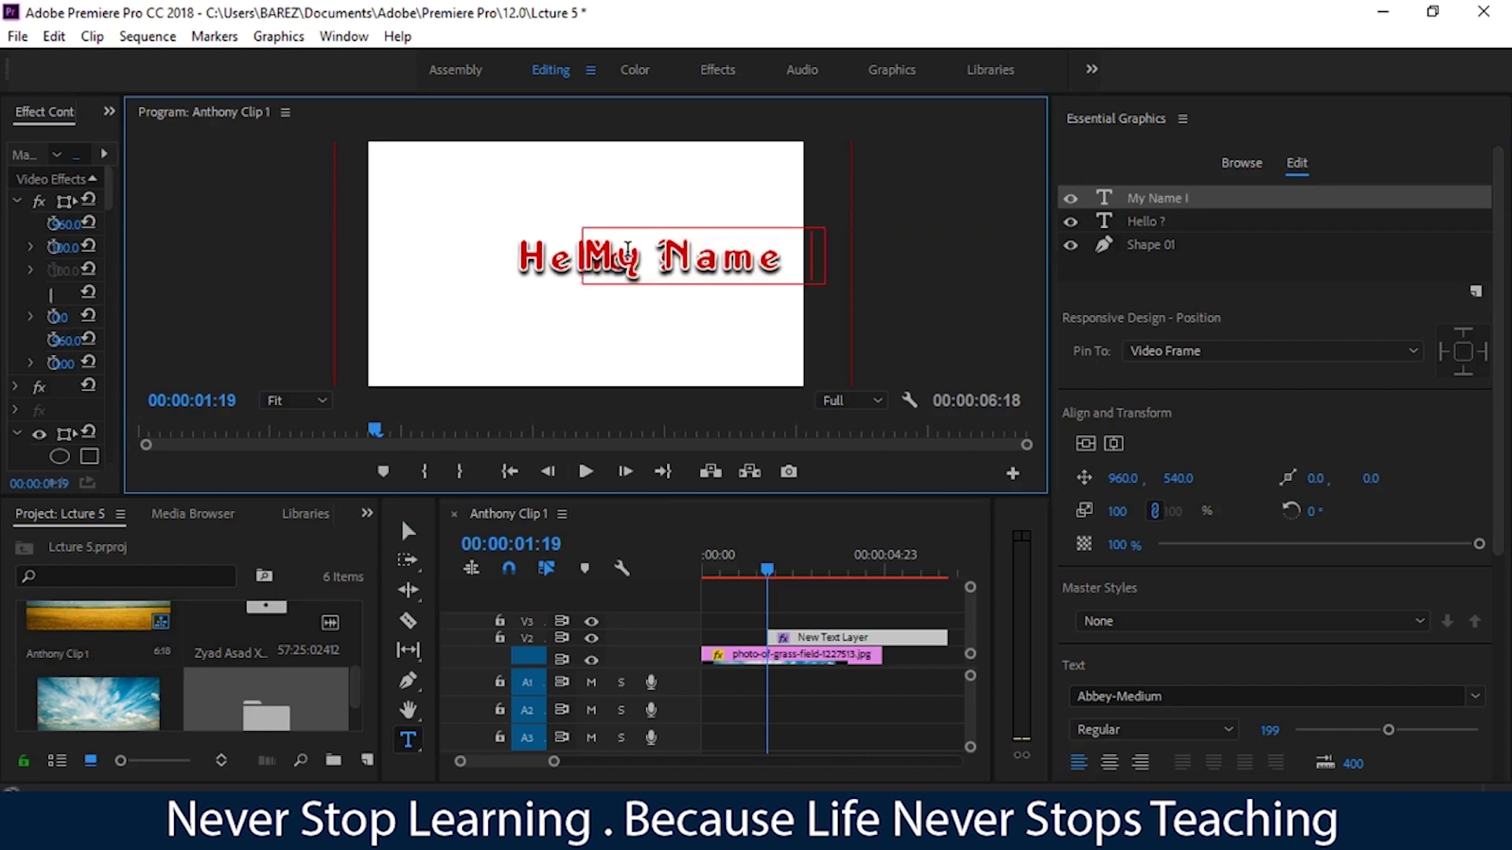
{"action": "type", "text": "s Shad"}
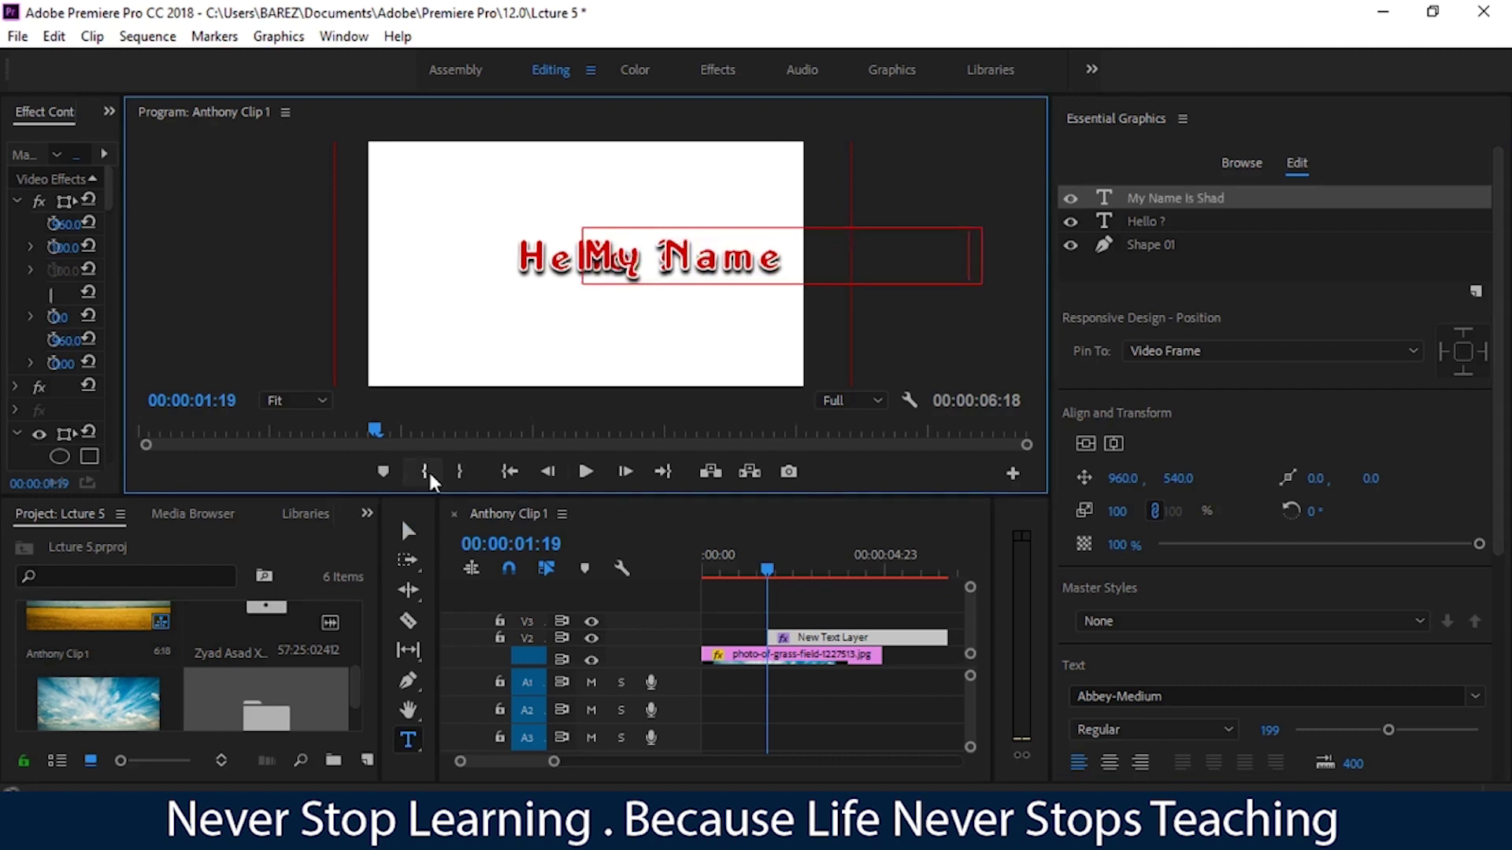
{"action": "left_click", "coordinate": [404, 528]}
{"action": "left_click_drag", "start_coordinate": [627, 270], "coordinate": [515, 323]}
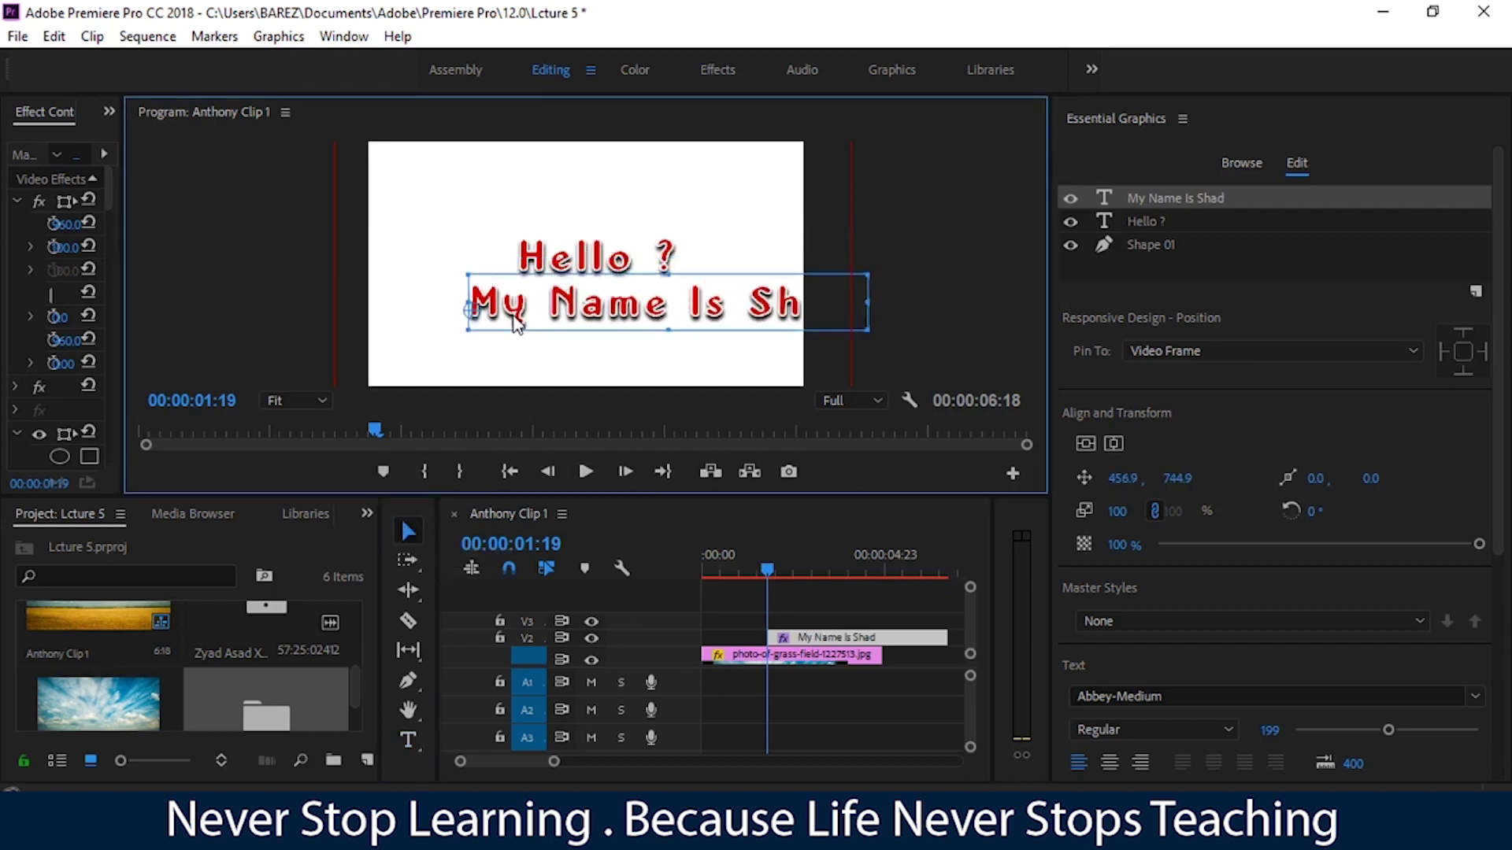
{"action": "left_click_drag", "start_coordinate": [516, 323], "coordinate": [498, 335]}
Scale the My Name Is Shad text to 47 and place it beneath Hello ?
{"action": "left_click_drag", "start_coordinate": [1480, 544], "coordinate": [1339, 545]}
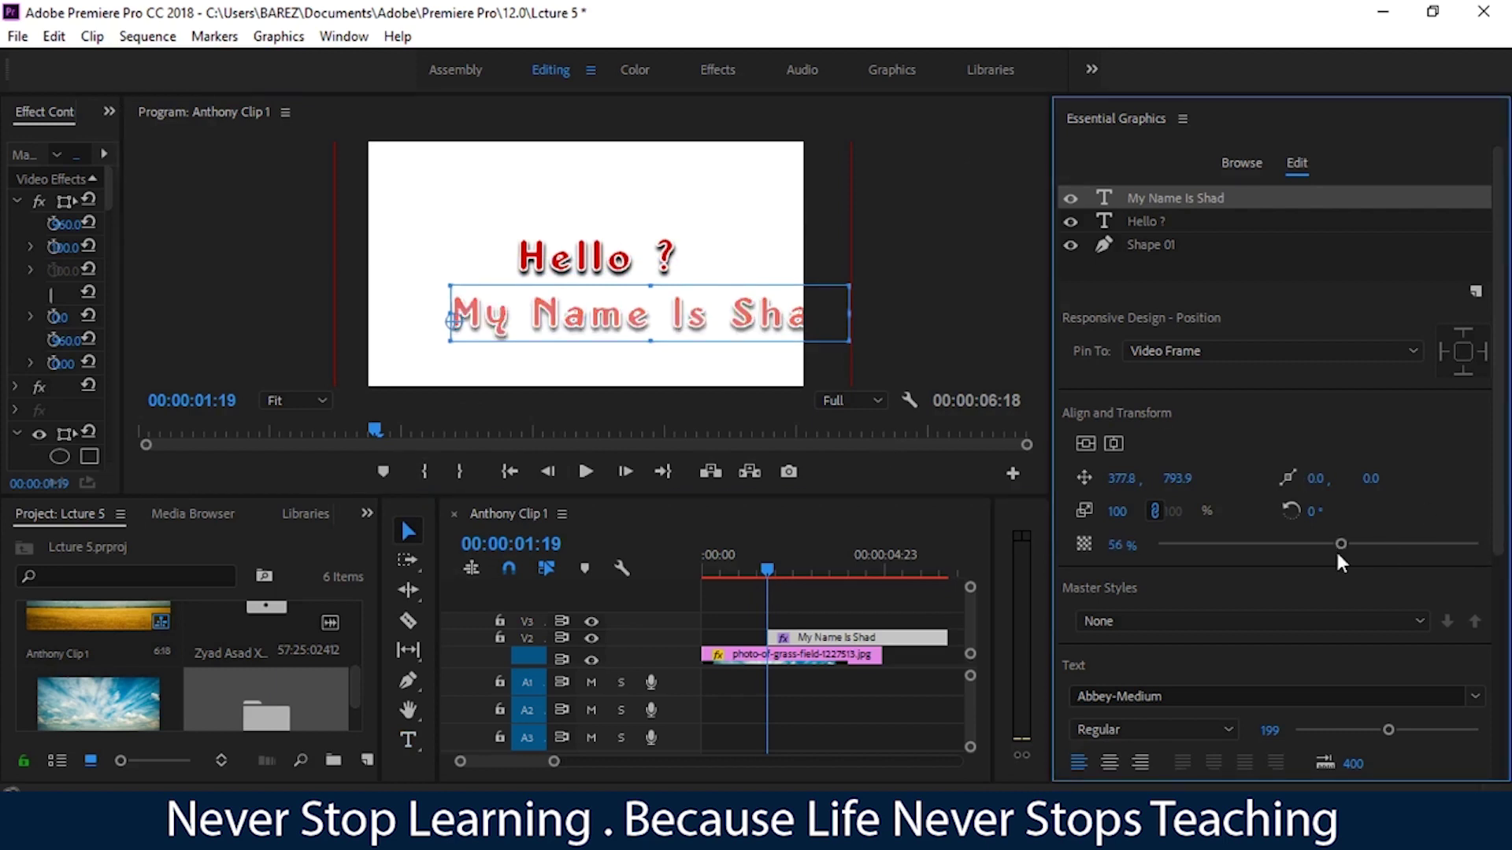
{"action": "key", "text": "ctrl+z"}
{"action": "key", "text": "ctrl+z"}
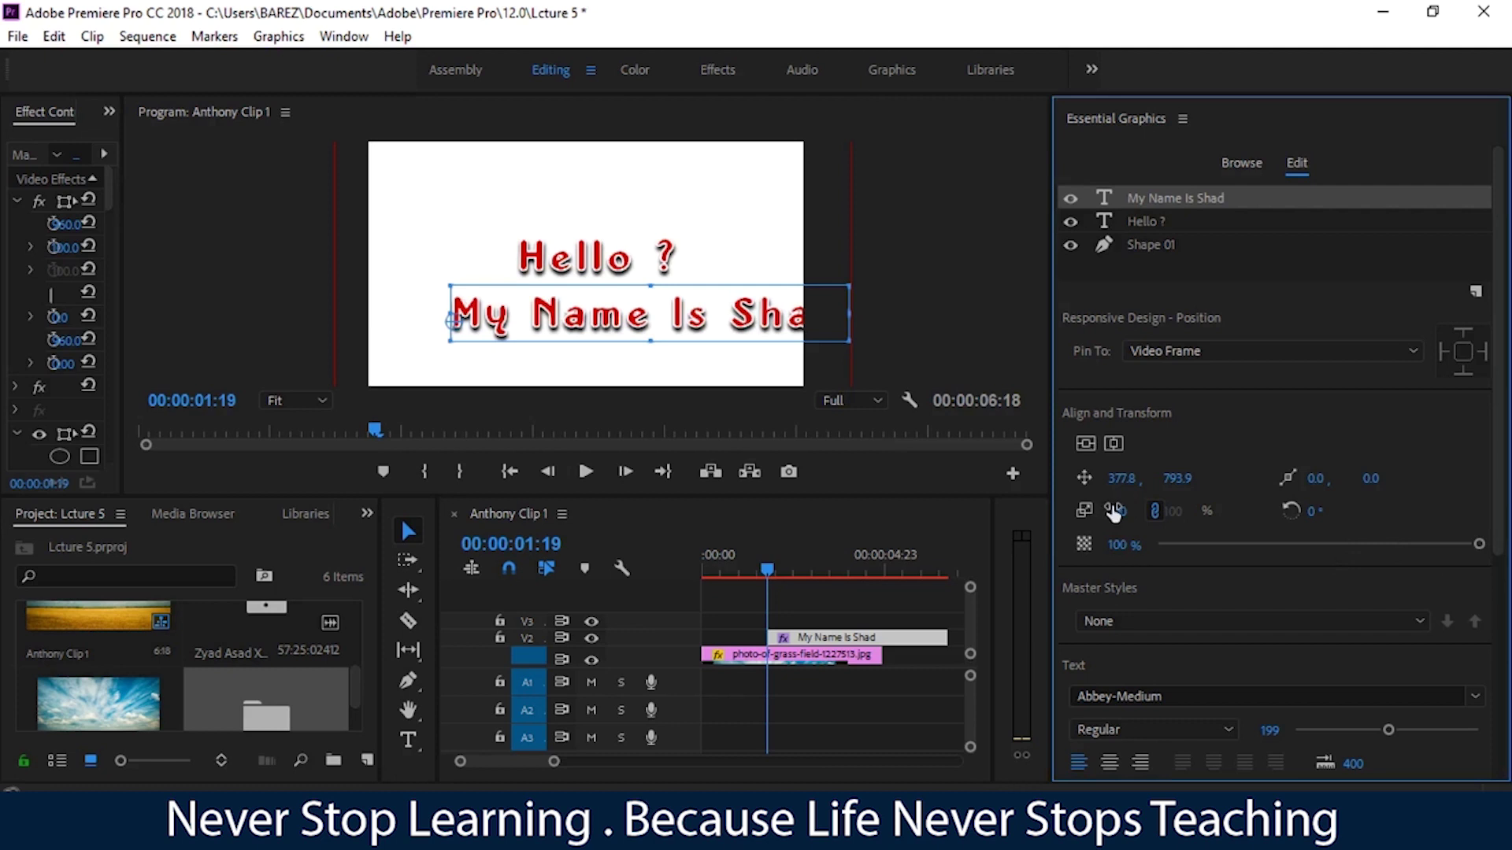
{"action": "mouse_move", "coordinate": [1114, 512]}
{"action": "left_mouse_down"}
{"action": "mouse_move", "coordinate": [1069, 512]}
{"action": "mouse_move", "coordinate": [1120, 511]}
{"action": "left_mouse_up"}
{"action": "left_click", "coordinate": [573, 331]}
{"action": "left_click_drag", "start_coordinate": [573, 331], "coordinate": [618, 312]}
Centre both Hello ? and My Name Is Shad horizontally in the frame
{"action": "left_click", "coordinate": [650, 252]}
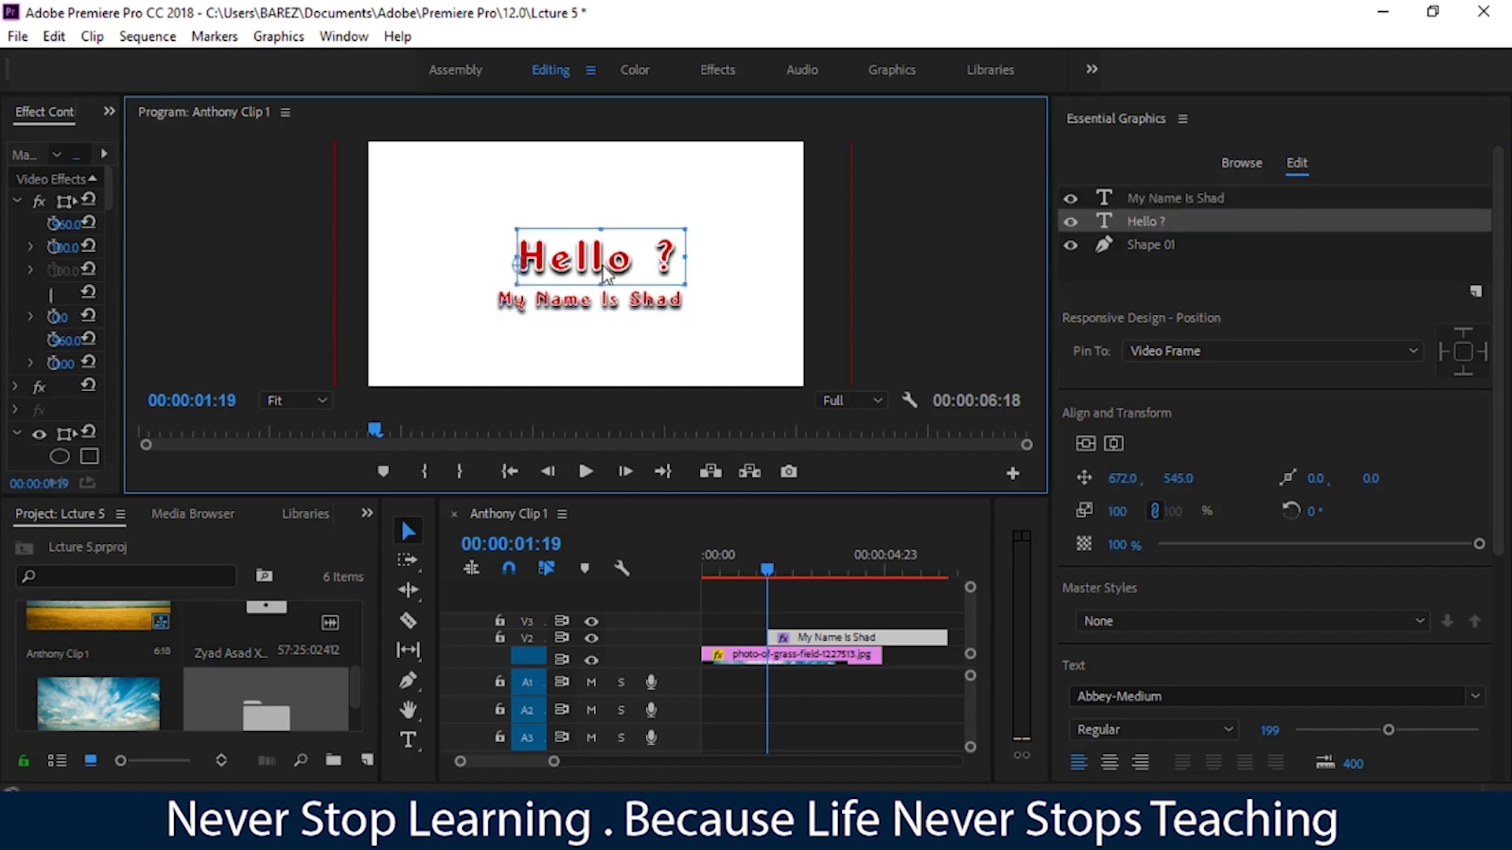
{"action": "left_click", "coordinate": [1115, 443]}
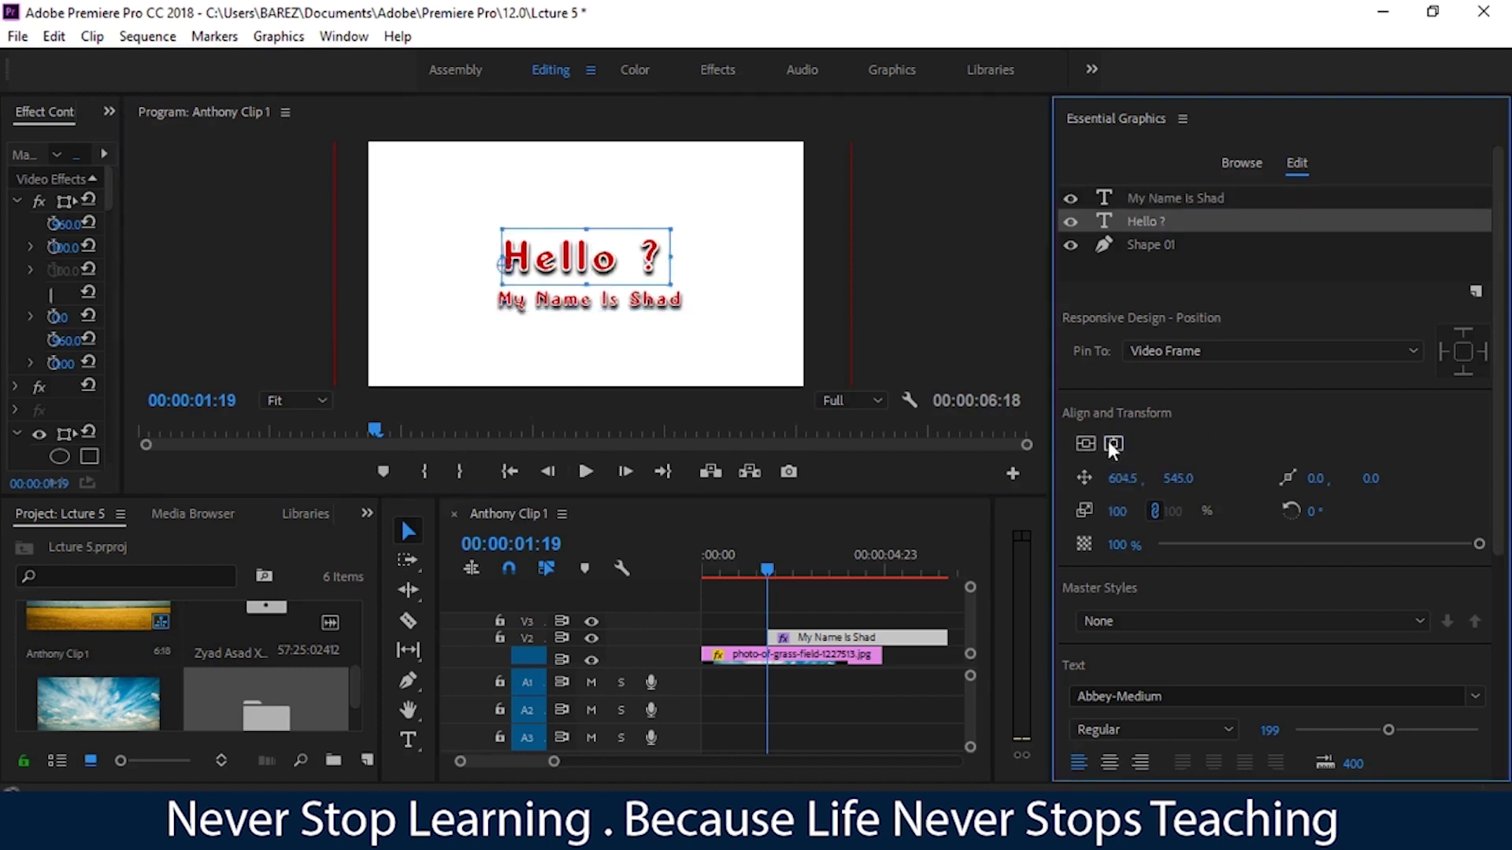
{"action": "left_click", "coordinate": [666, 297]}
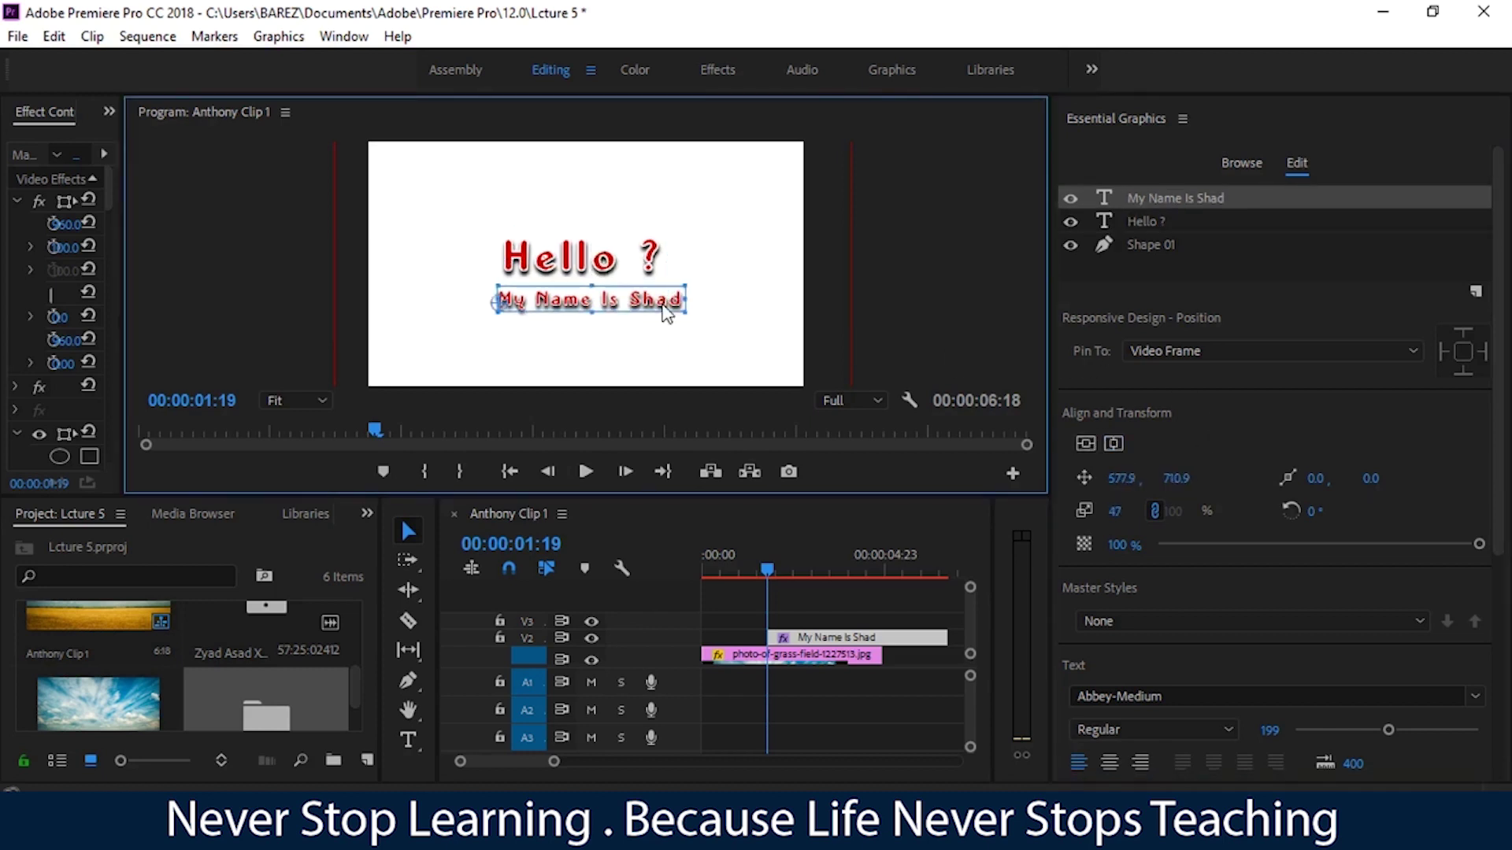
{"action": "left_click", "coordinate": [1120, 443]}
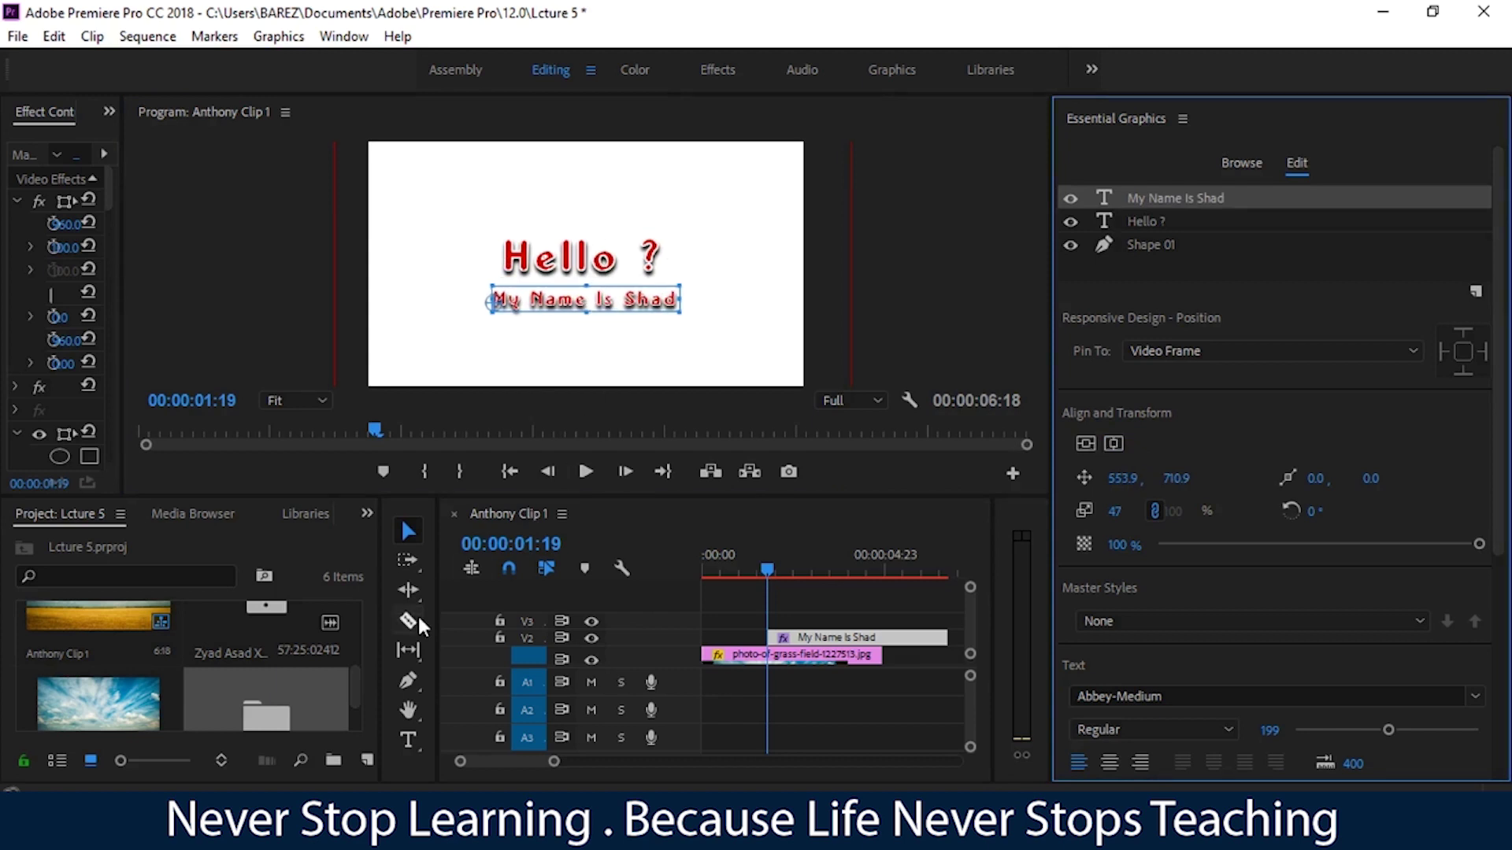
{"action": "left_click", "coordinate": [869, 707]}
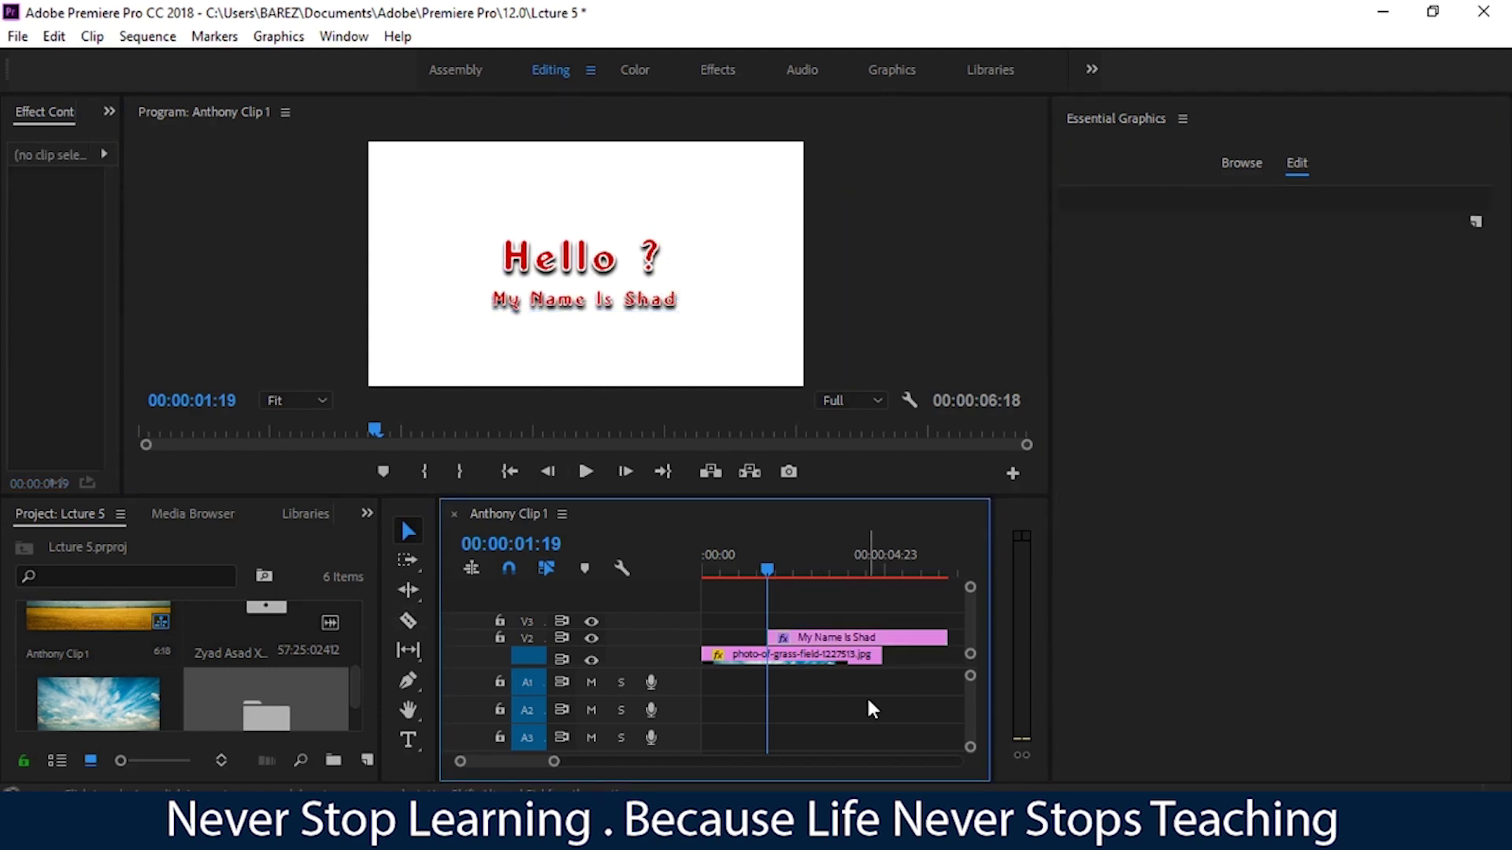
Select the My Name Is Shad title clip and bring up Essential Graphics' new-layer choices
{"action": "left_click", "coordinate": [885, 639]}
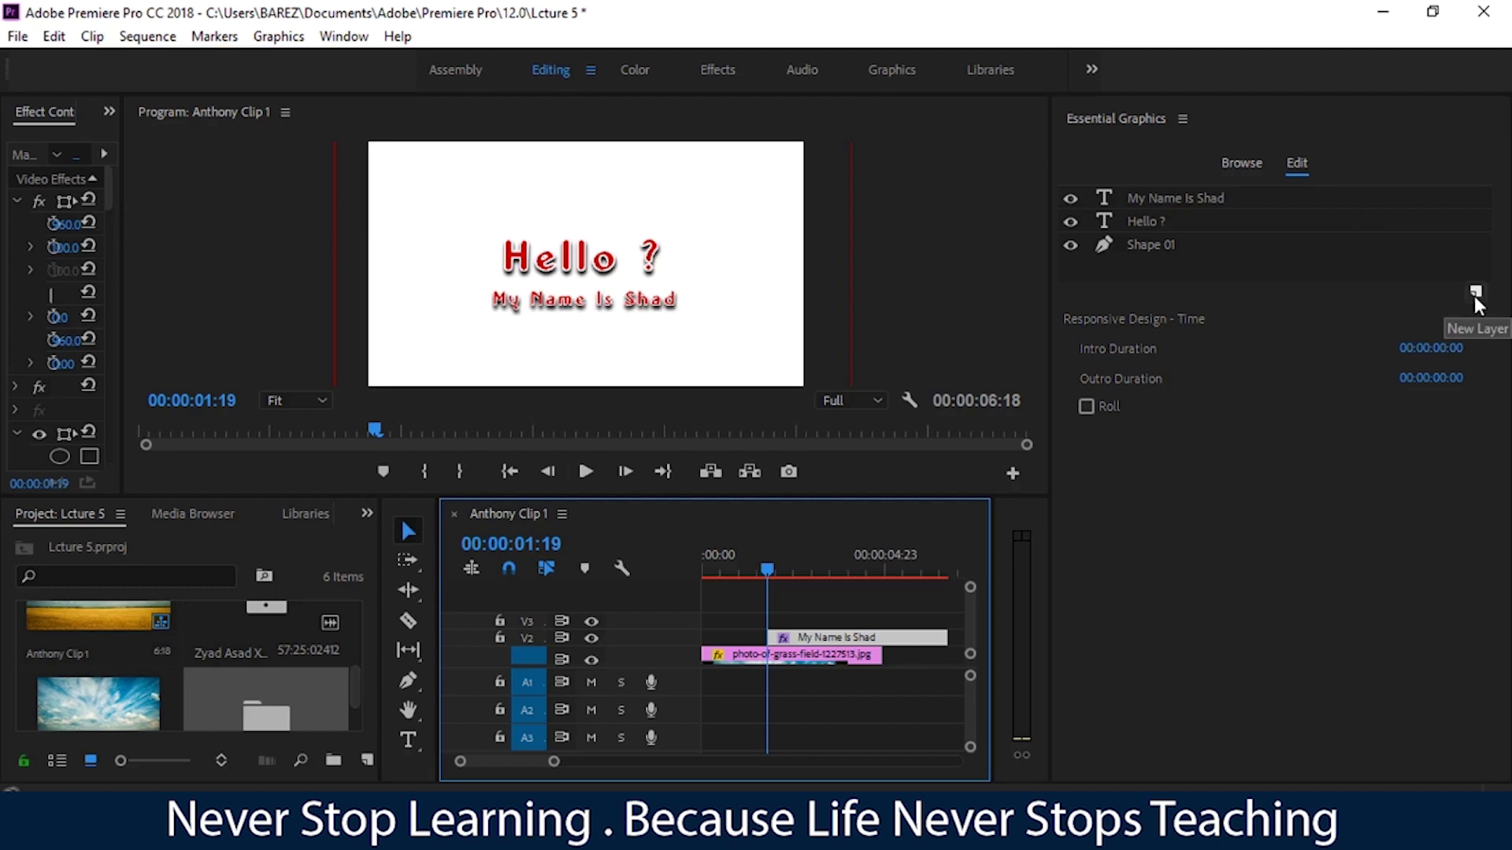
{"action": "left_click", "coordinate": [1476, 293]}
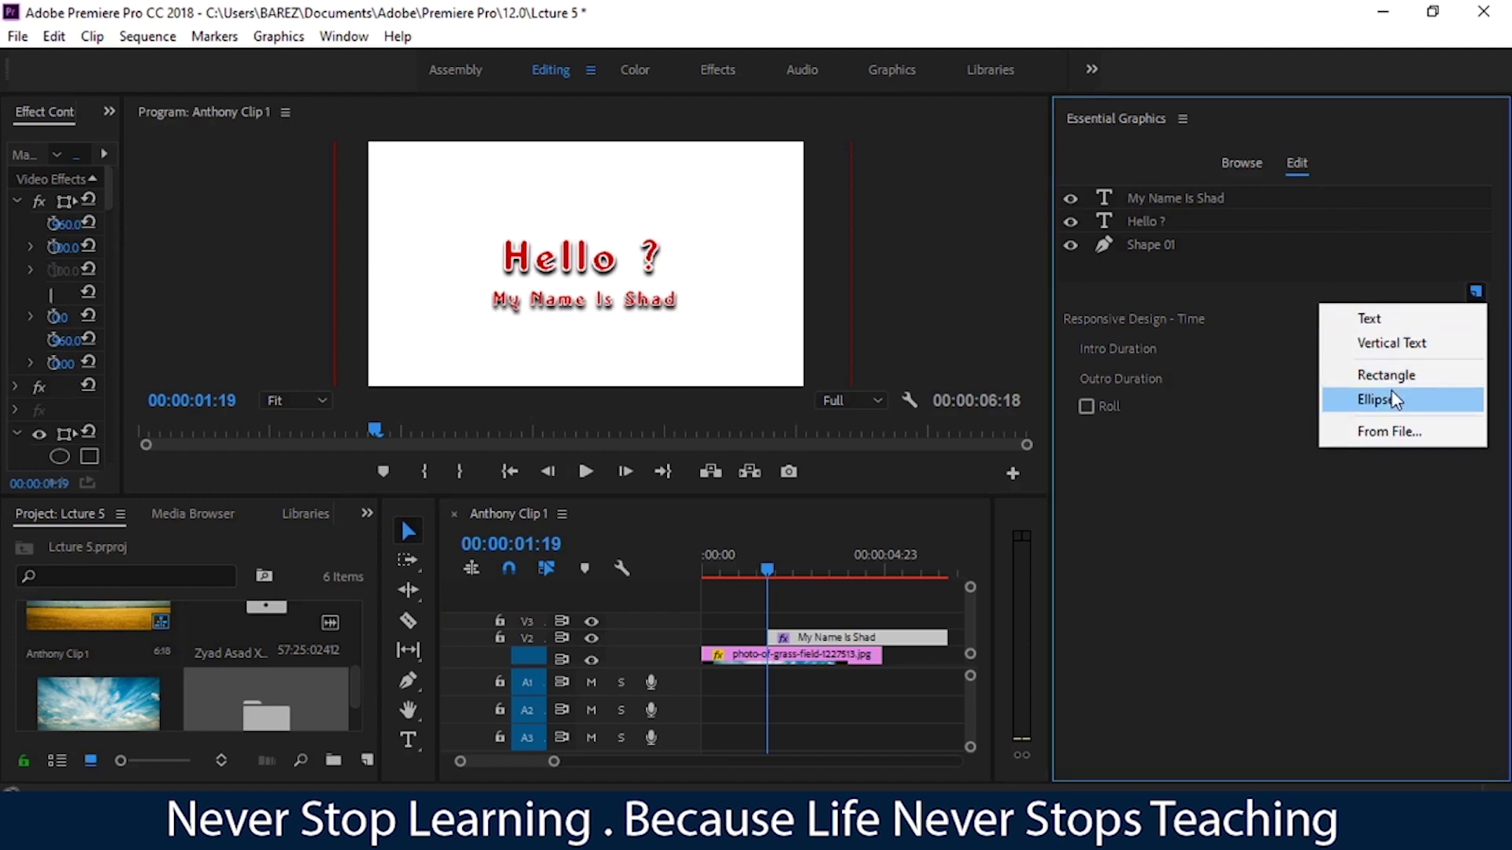
Dismiss the new-layer choices, close Essential Graphics, and widen Effect Controls for the title clip
{"action": "left_click", "coordinate": [1376, 435]}
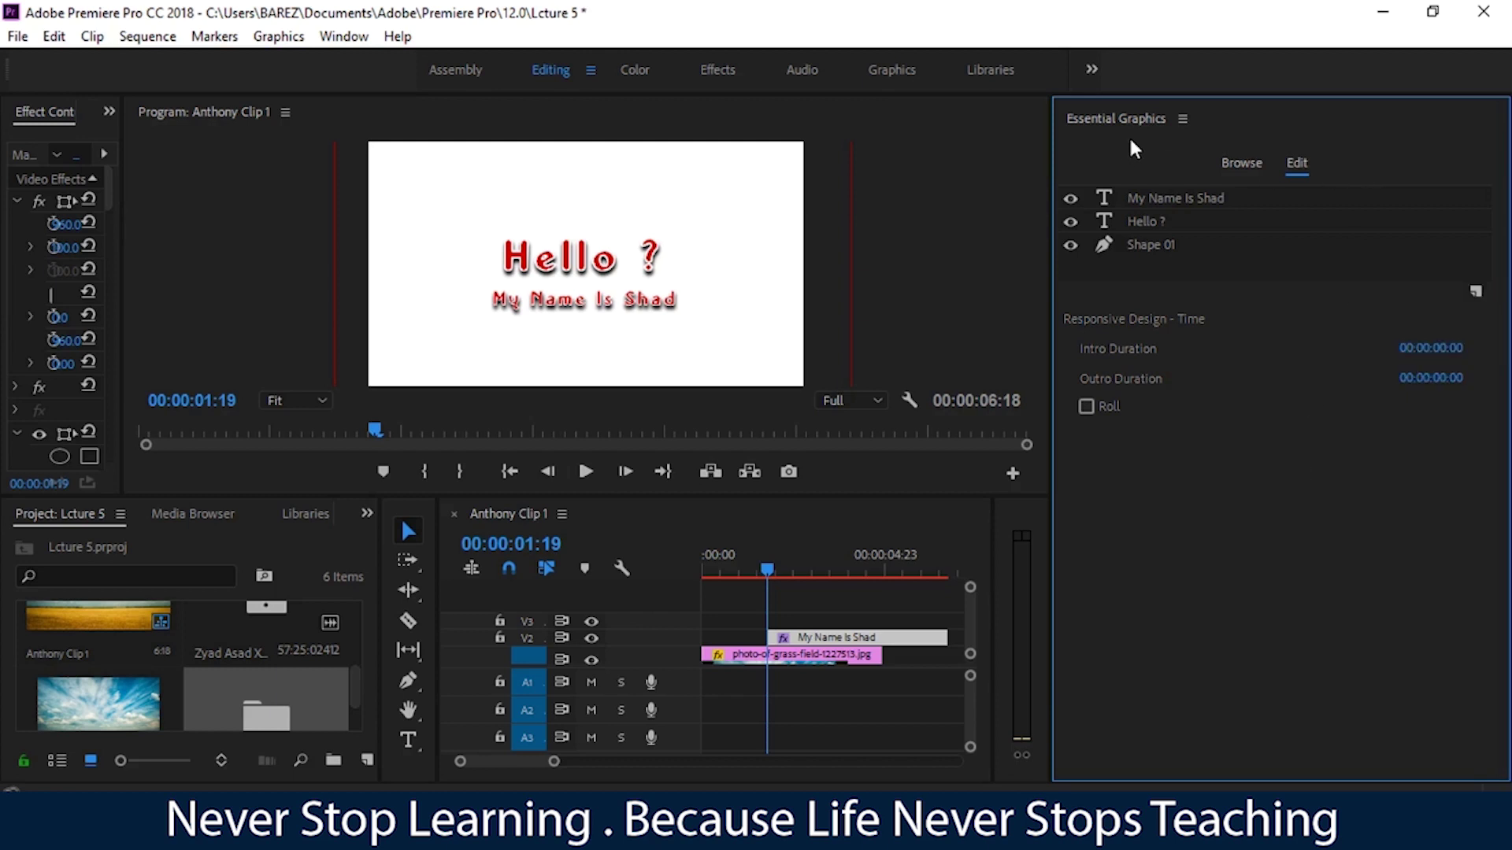
{"action": "left_click", "coordinate": [1178, 126]}
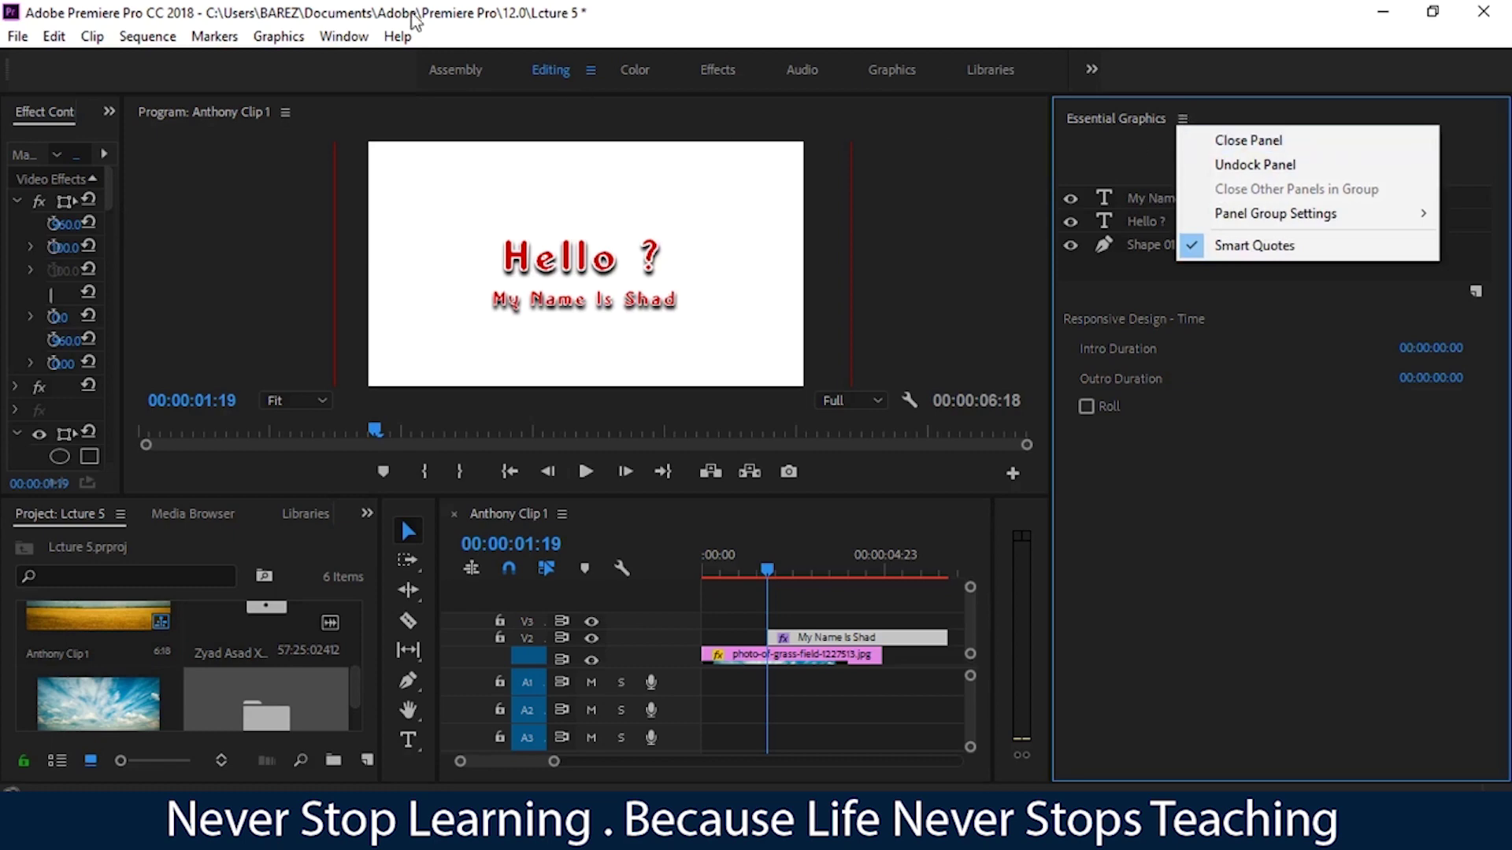
{"action": "left_click", "coordinate": [344, 37]}
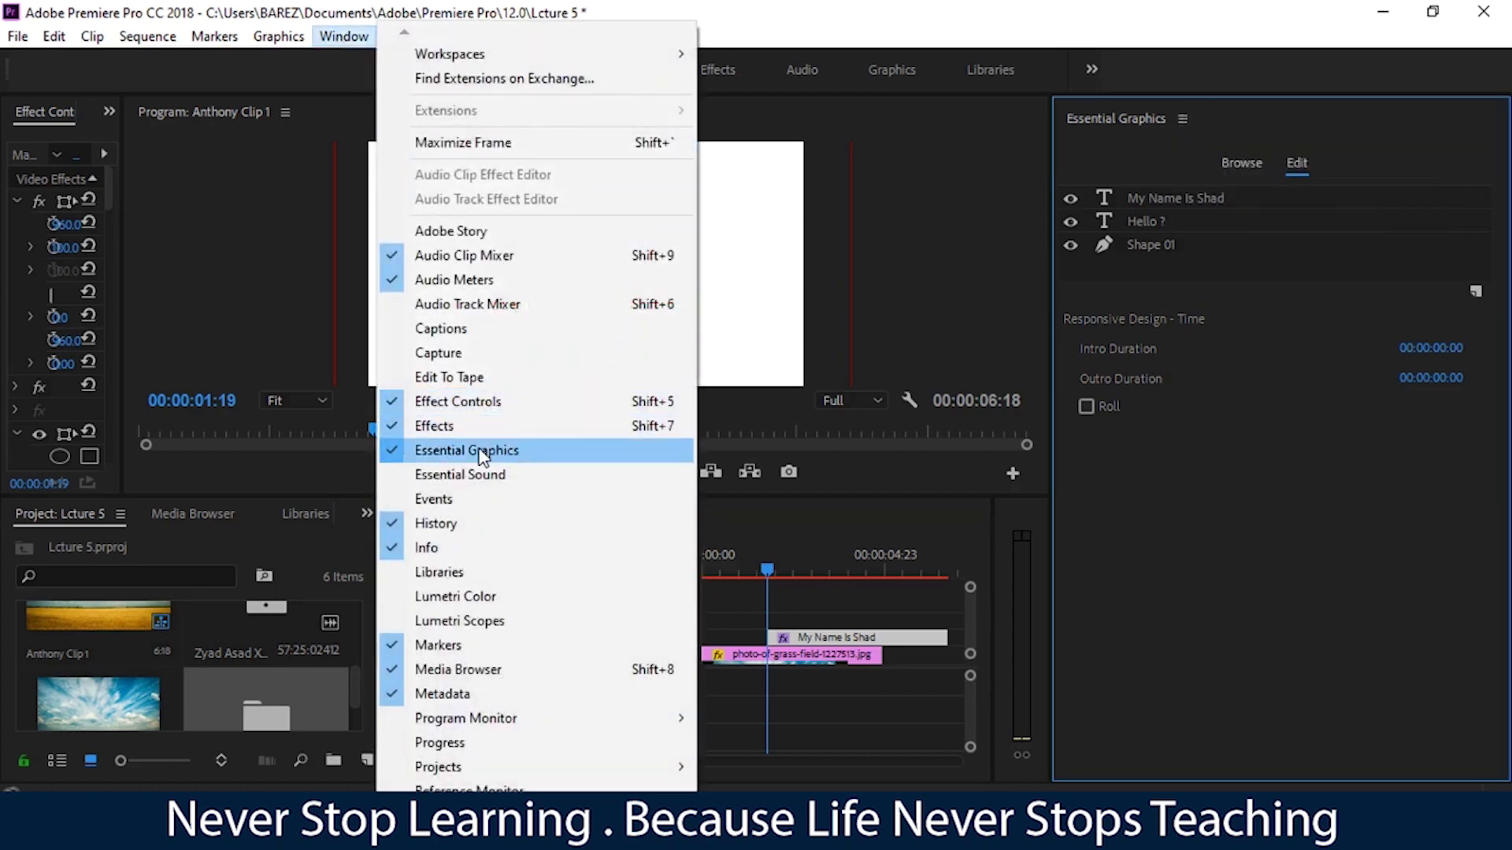
{"action": "left_click", "coordinate": [477, 447]}
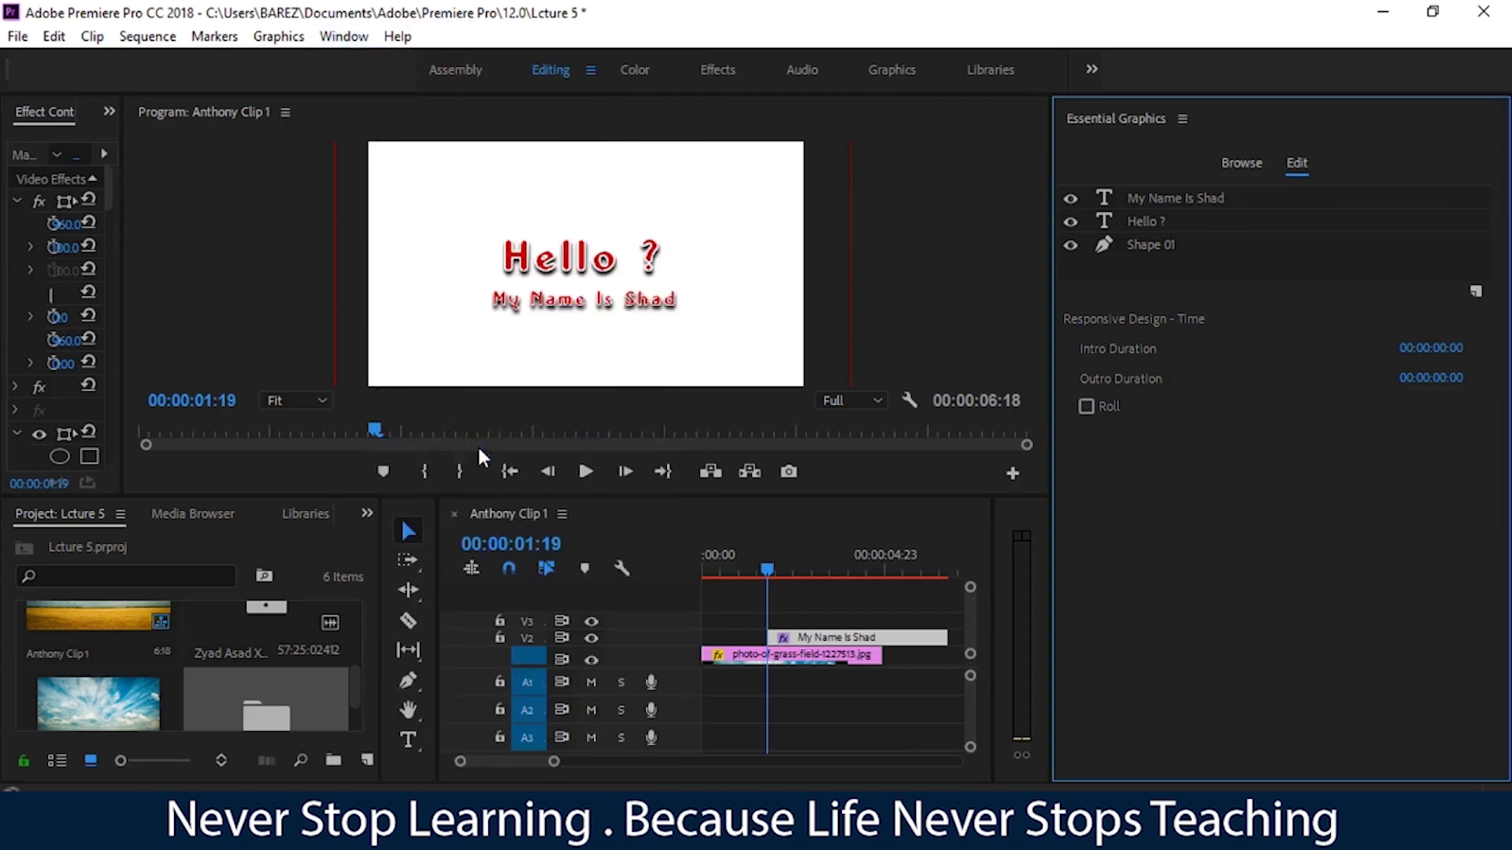
{"action": "left_click", "coordinate": [1182, 118]}
{"action": "left_click", "coordinate": [1211, 129]}
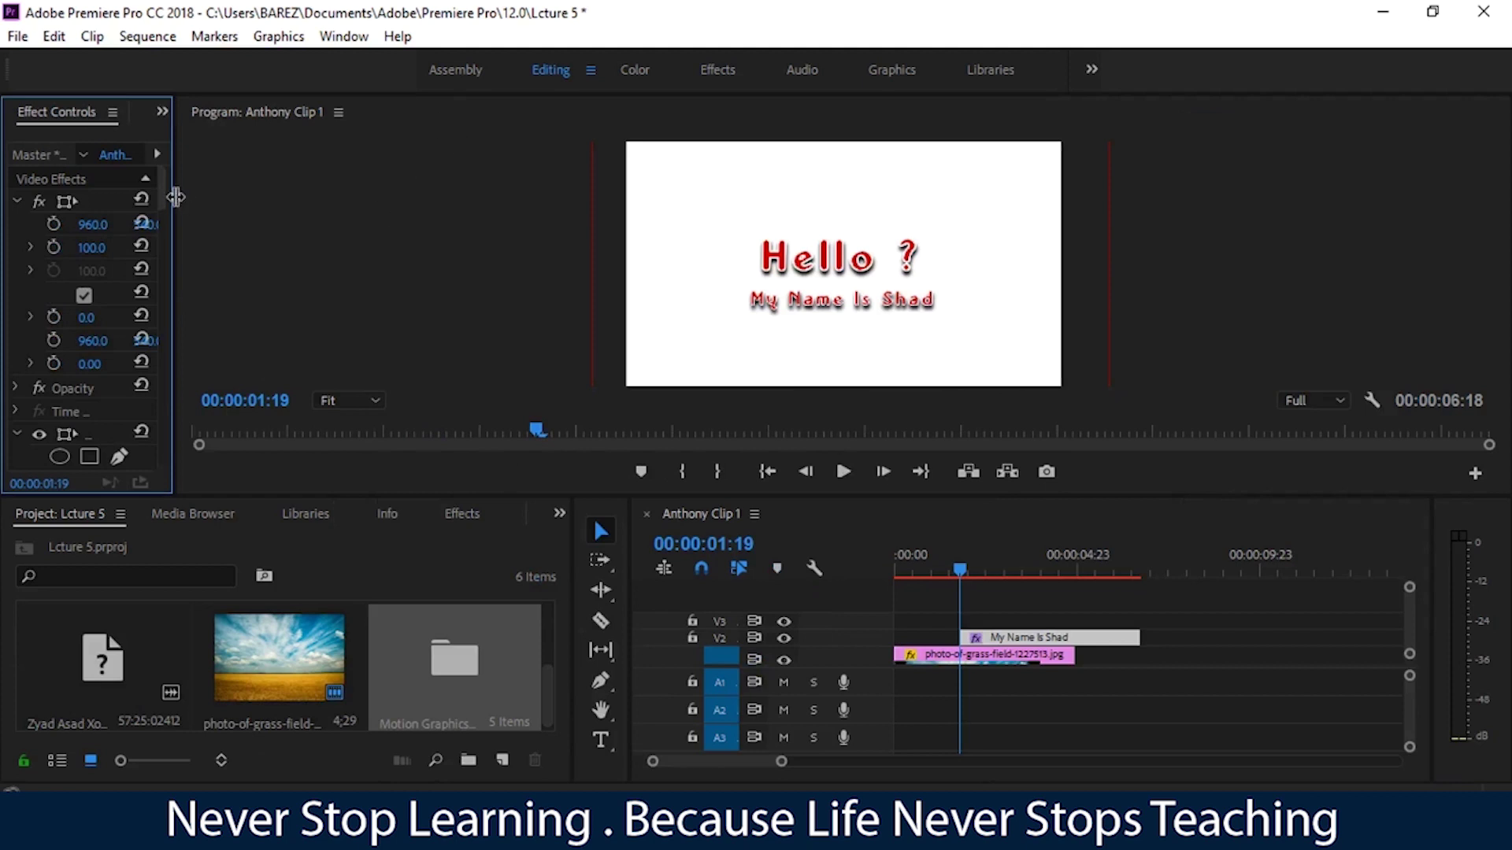
{"action": "left_click_drag", "start_coordinate": [174, 197], "coordinate": [753, 224]}
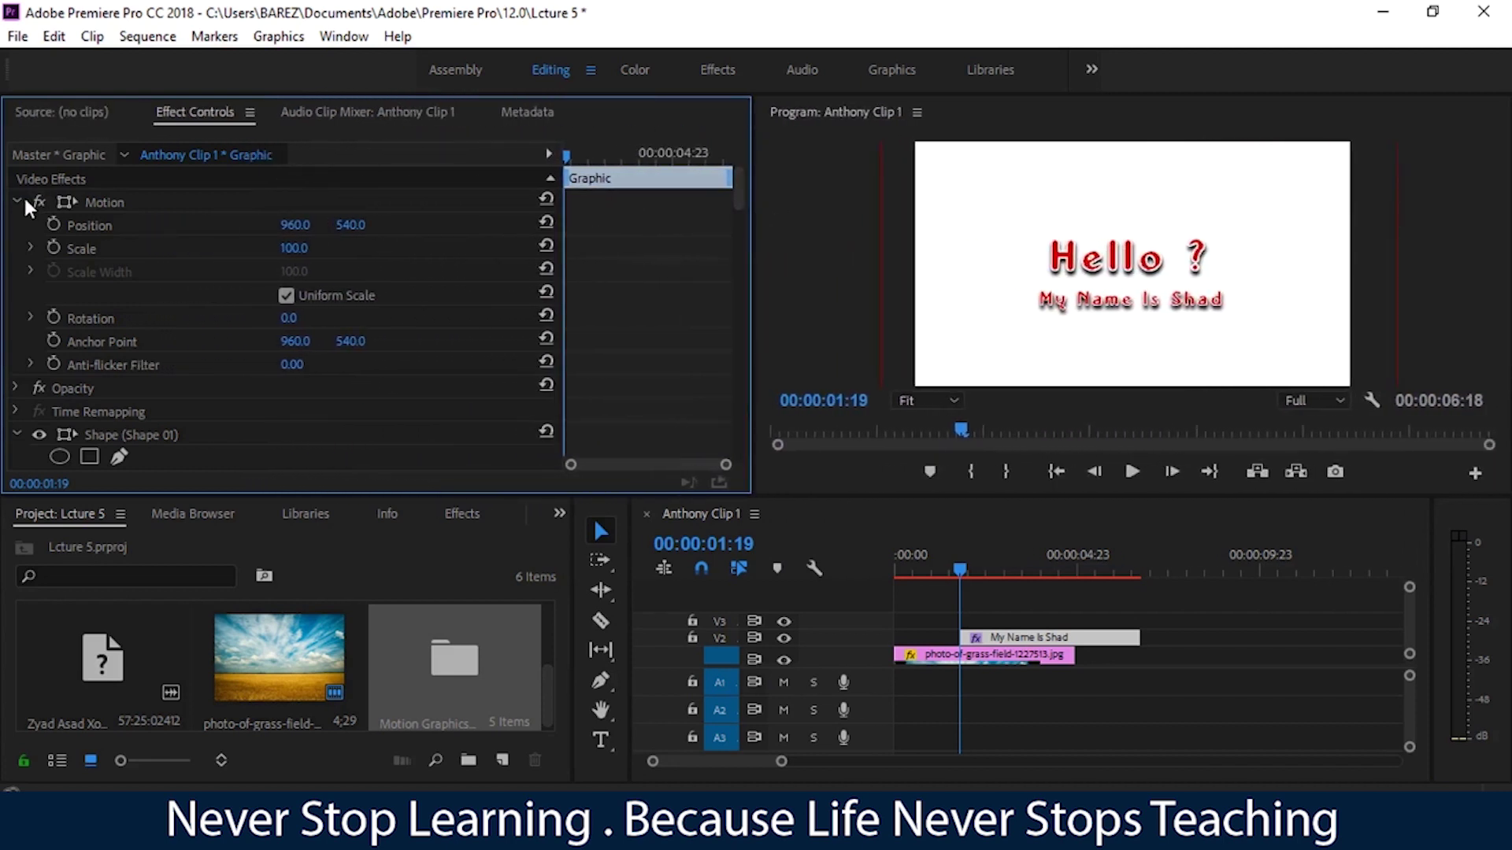
{"action": "left_click", "coordinate": [1120, 641]}
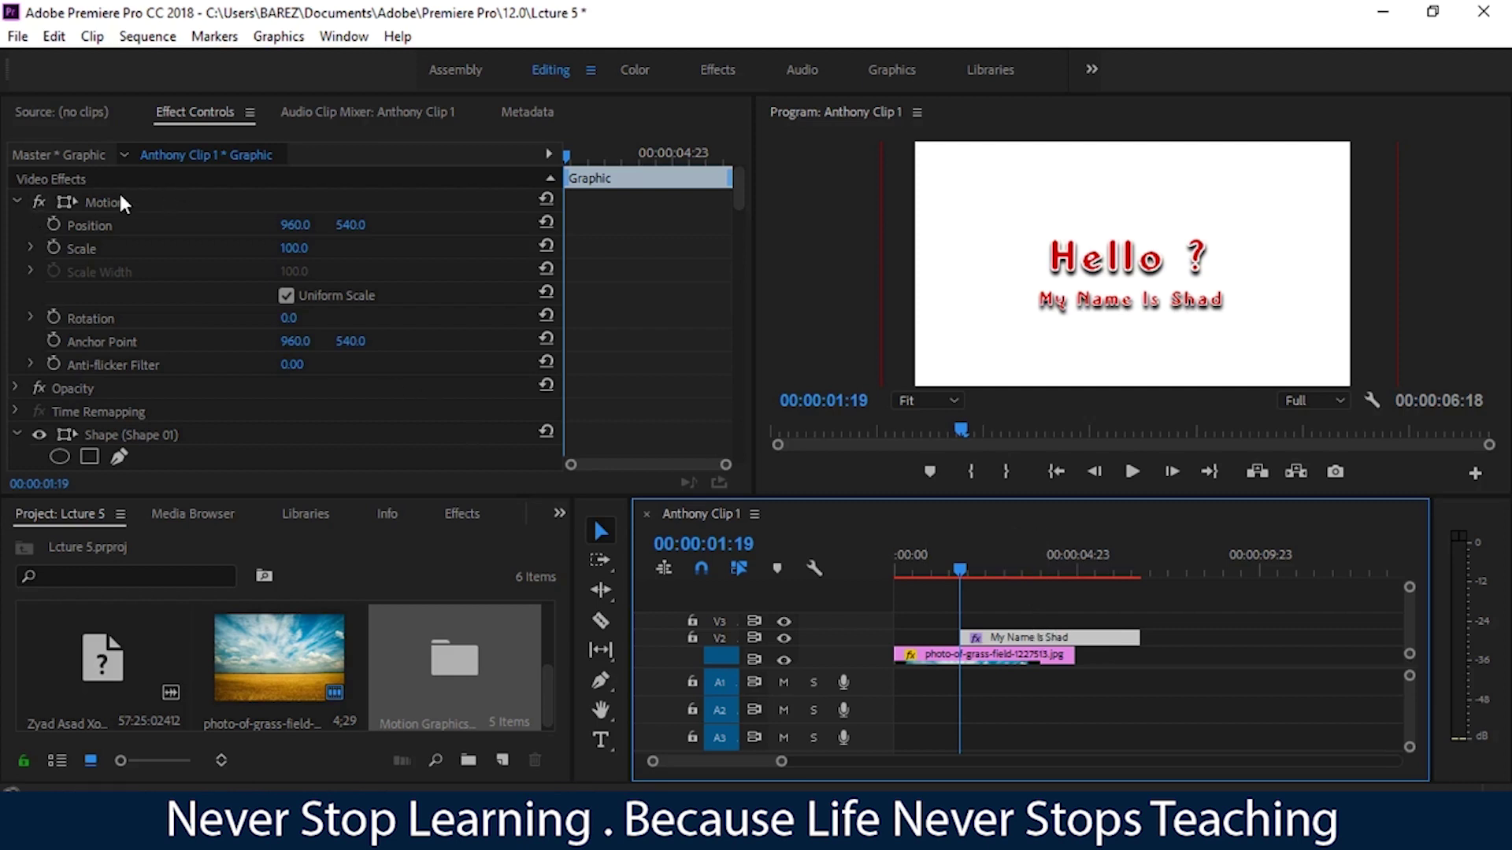
Try a Scale of 79 on the graphic, then undo back to 100
{"action": "left_click", "coordinate": [290, 249]}
{"action": "type", "text": "79"}
{"action": "key", "text": "Return"}
{"action": "key", "text": "ctrl+z"}
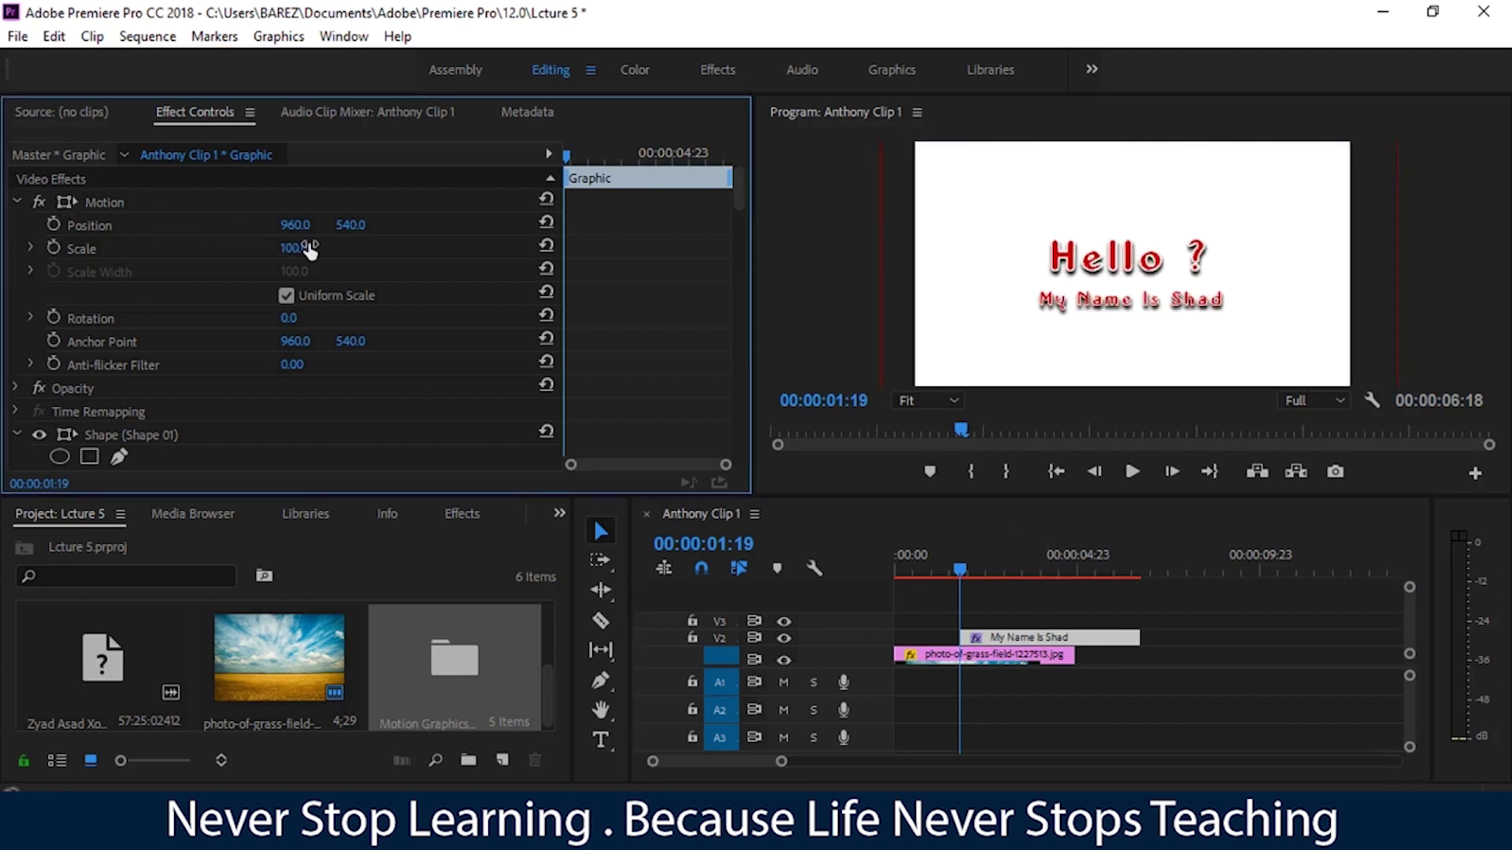
Collapse Motion and Shape (Shape 01) and scroll down to the Text (My Name Is Shad) properties
{"action": "left_click", "coordinate": [17, 202]}
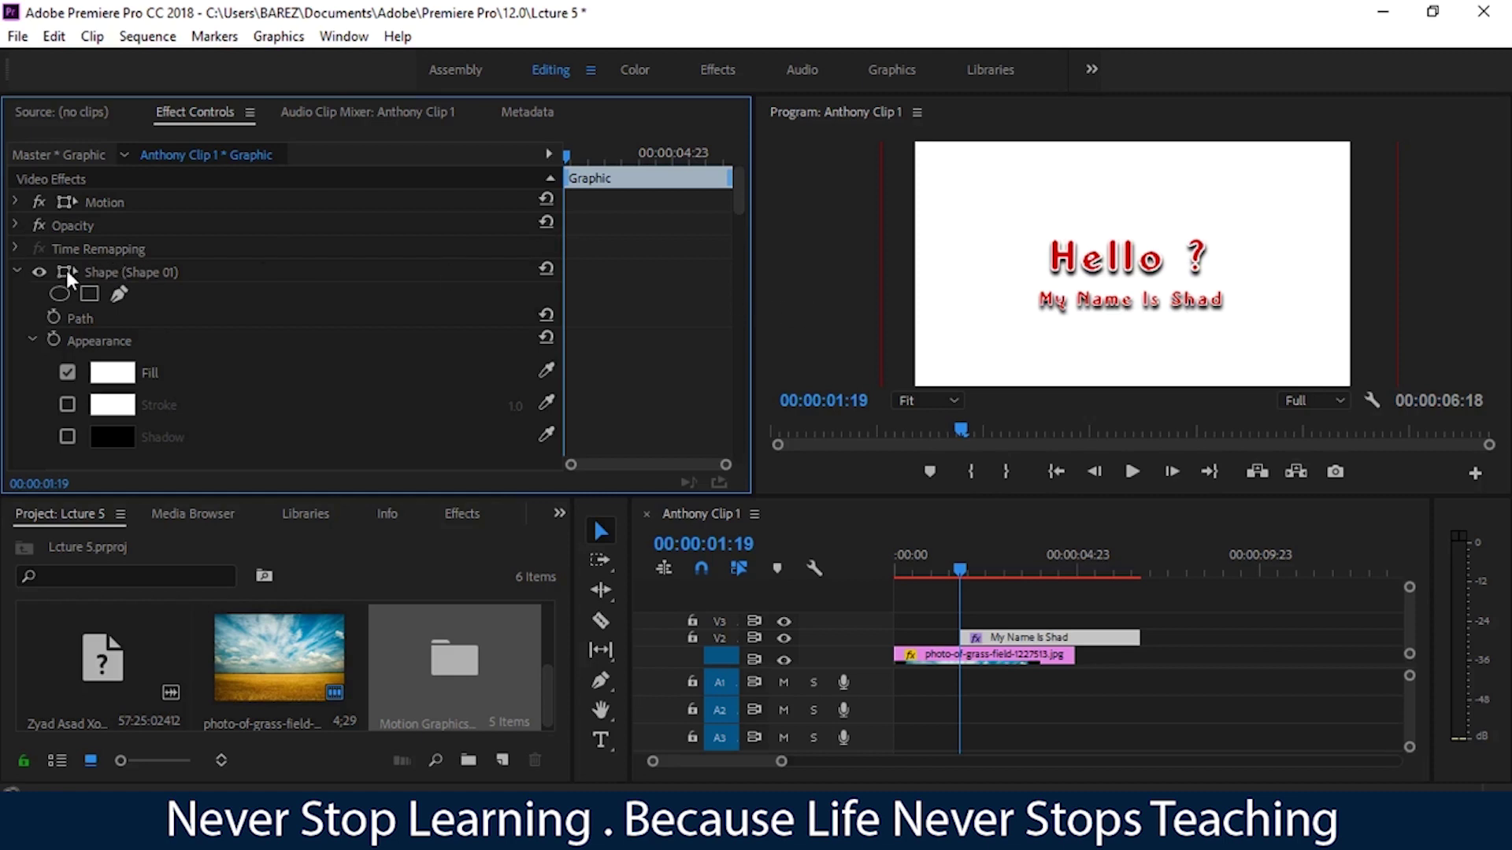
{"action": "left_click", "coordinate": [17, 272]}
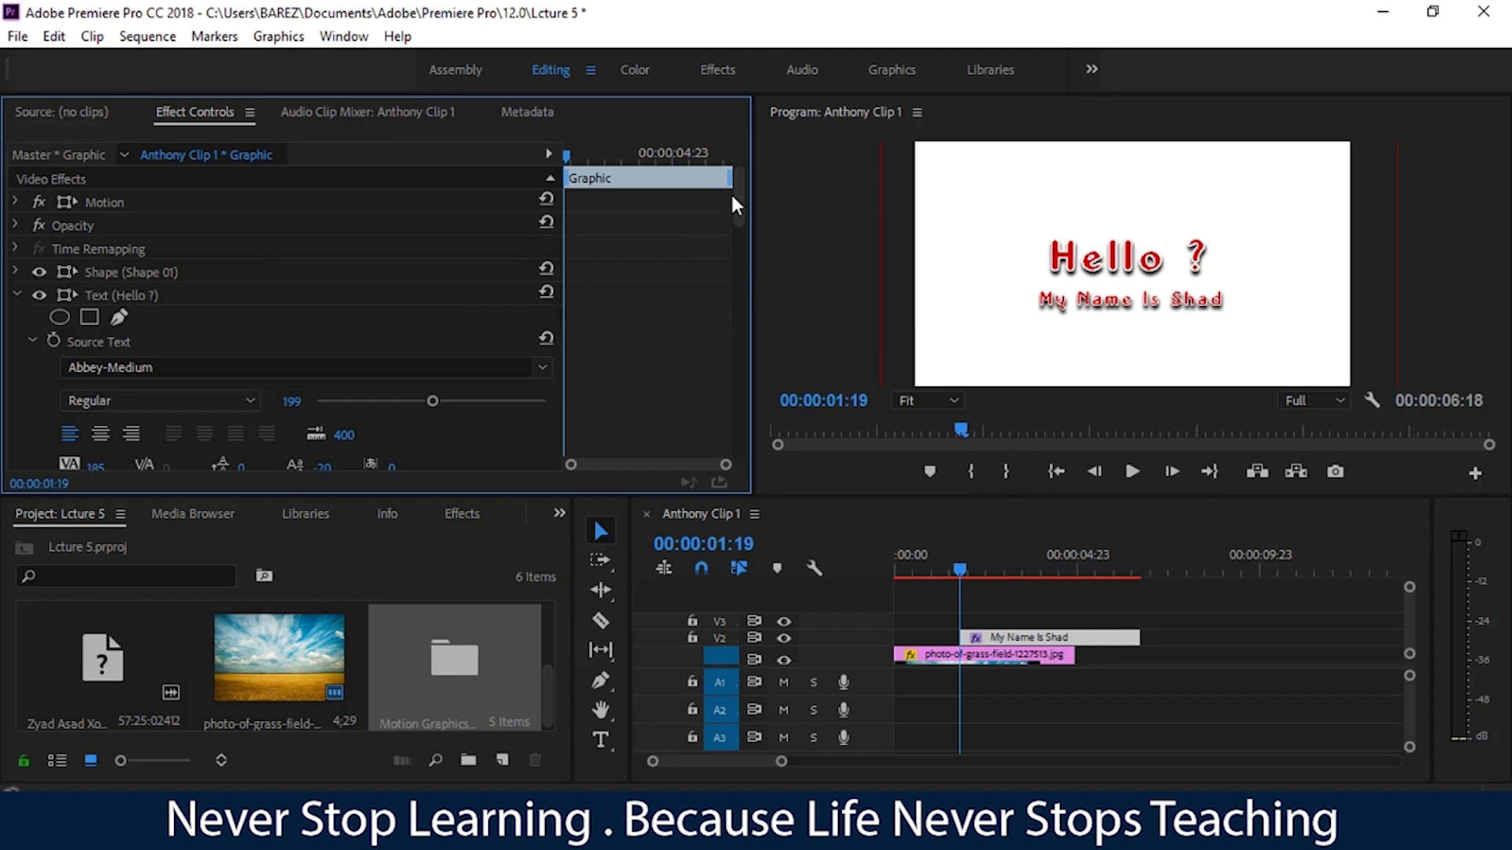
{"action": "left_click_drag", "start_coordinate": [734, 197], "coordinate": [737, 209]}
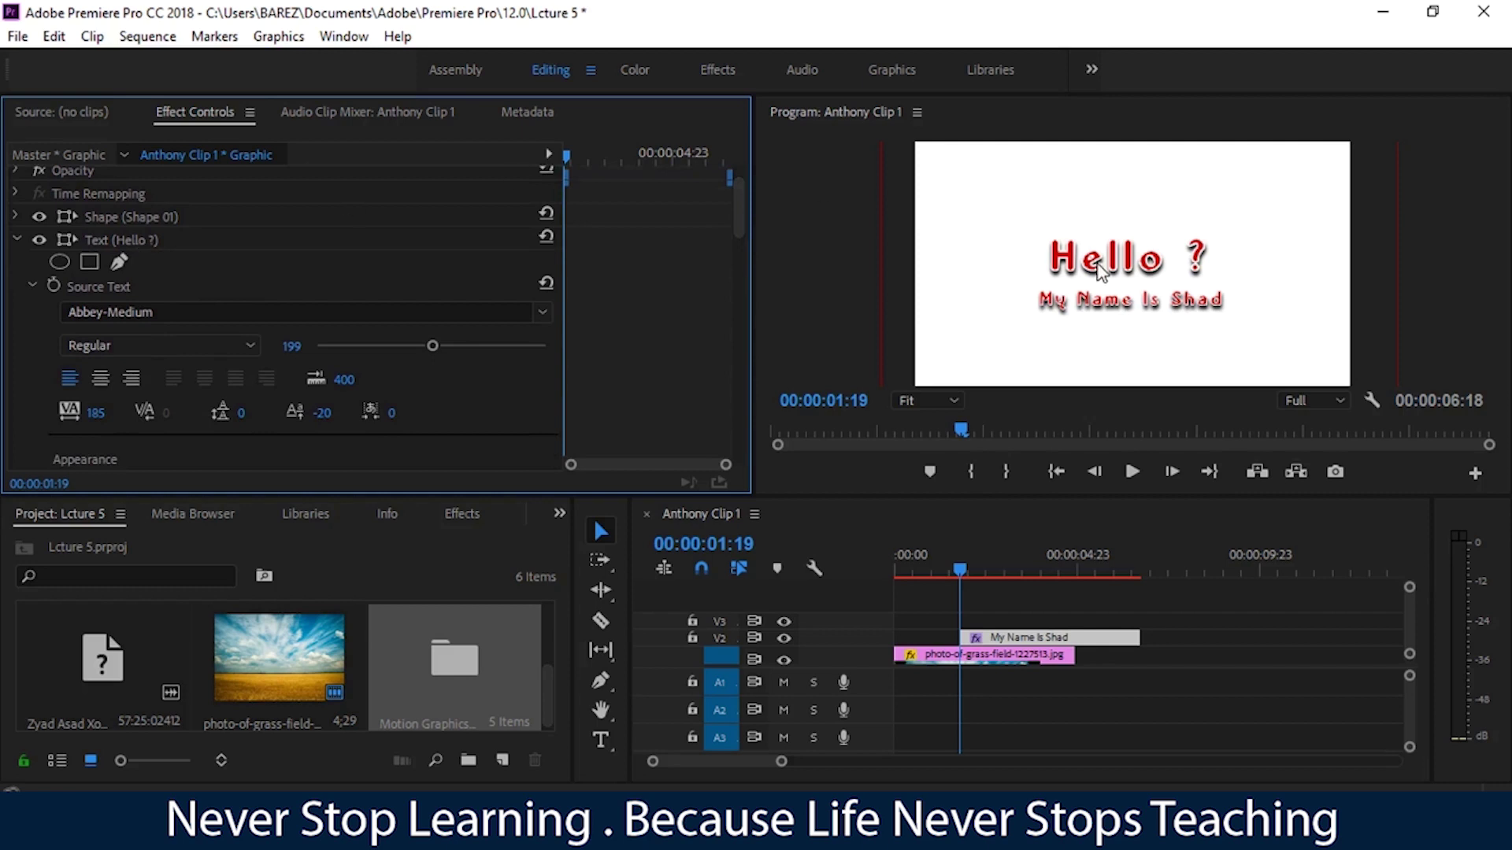
{"action": "left_click_drag", "start_coordinate": [735, 219], "coordinate": [740, 331]}
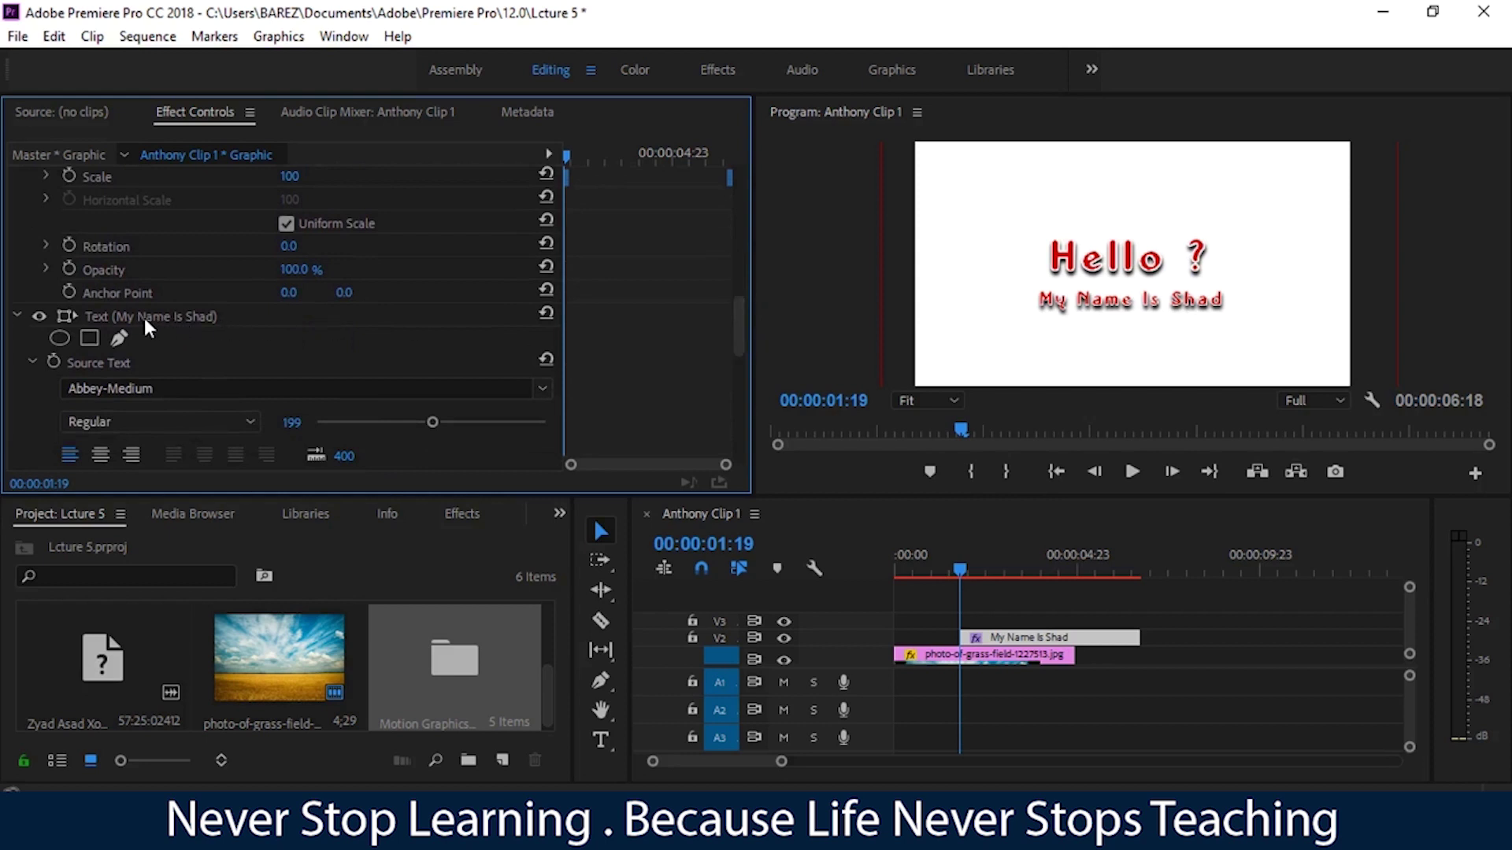
Collapse the My Name Is Shad text, then test-scrub Hello ? Position X and undo it
{"action": "left_click", "coordinate": [17, 316]}
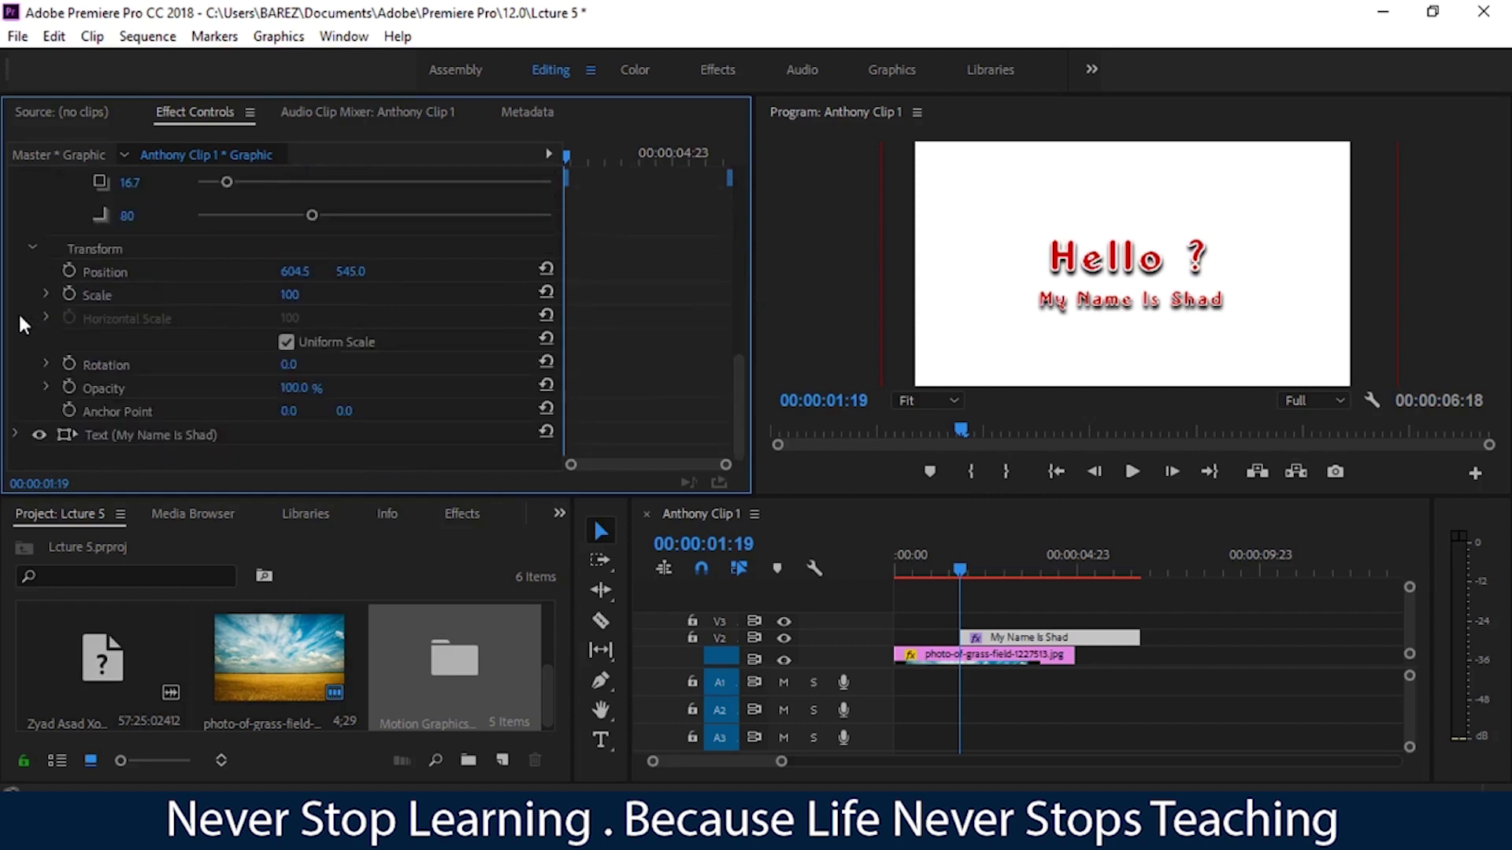
{"action": "left_click_drag", "start_coordinate": [738, 374], "coordinate": [756, 209]}
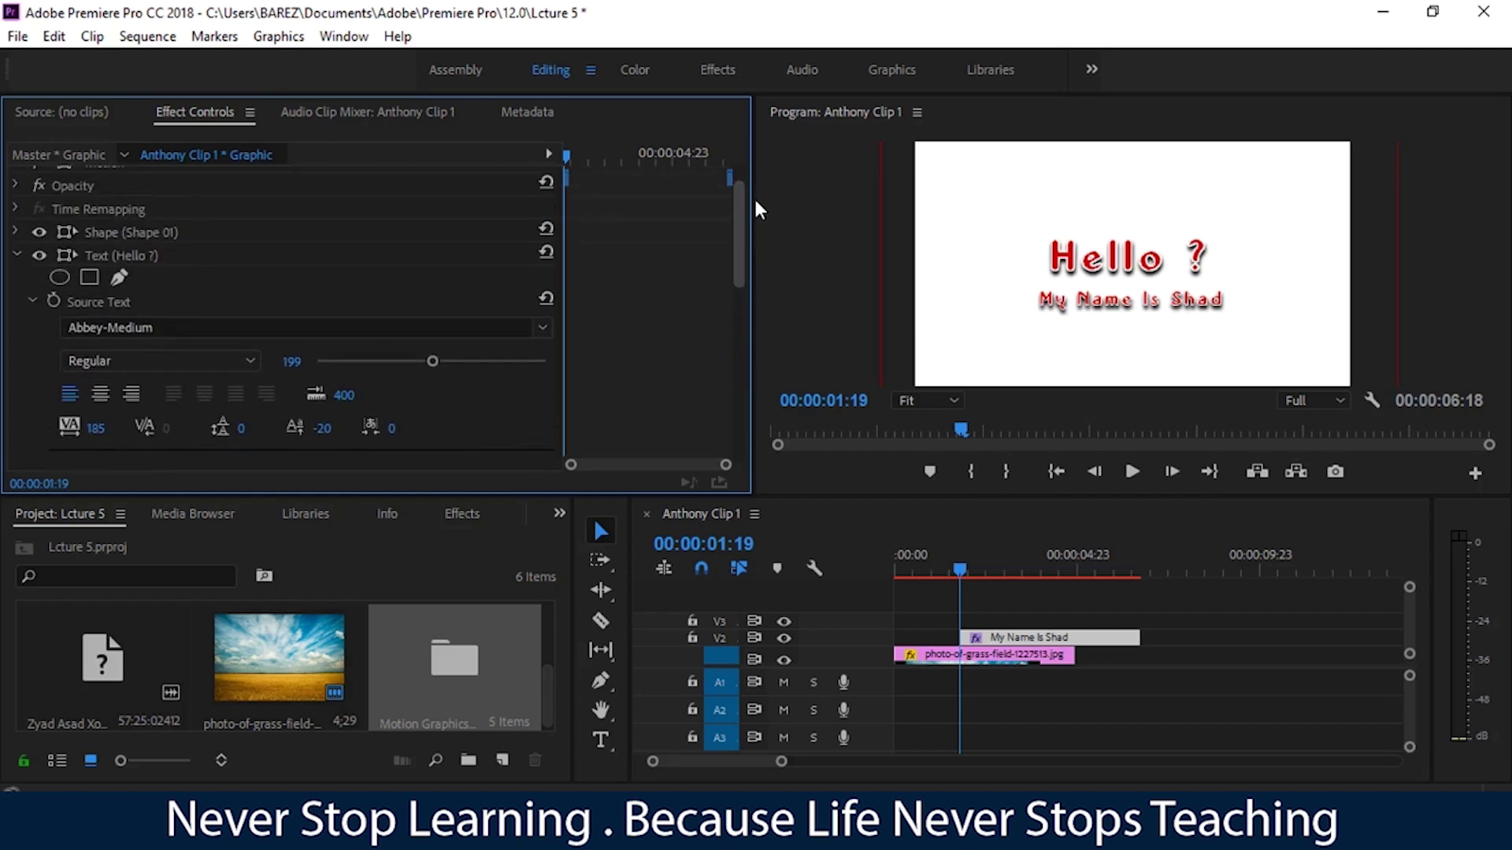
{"action": "left_click_drag", "start_coordinate": [756, 209], "coordinate": [754, 351]}
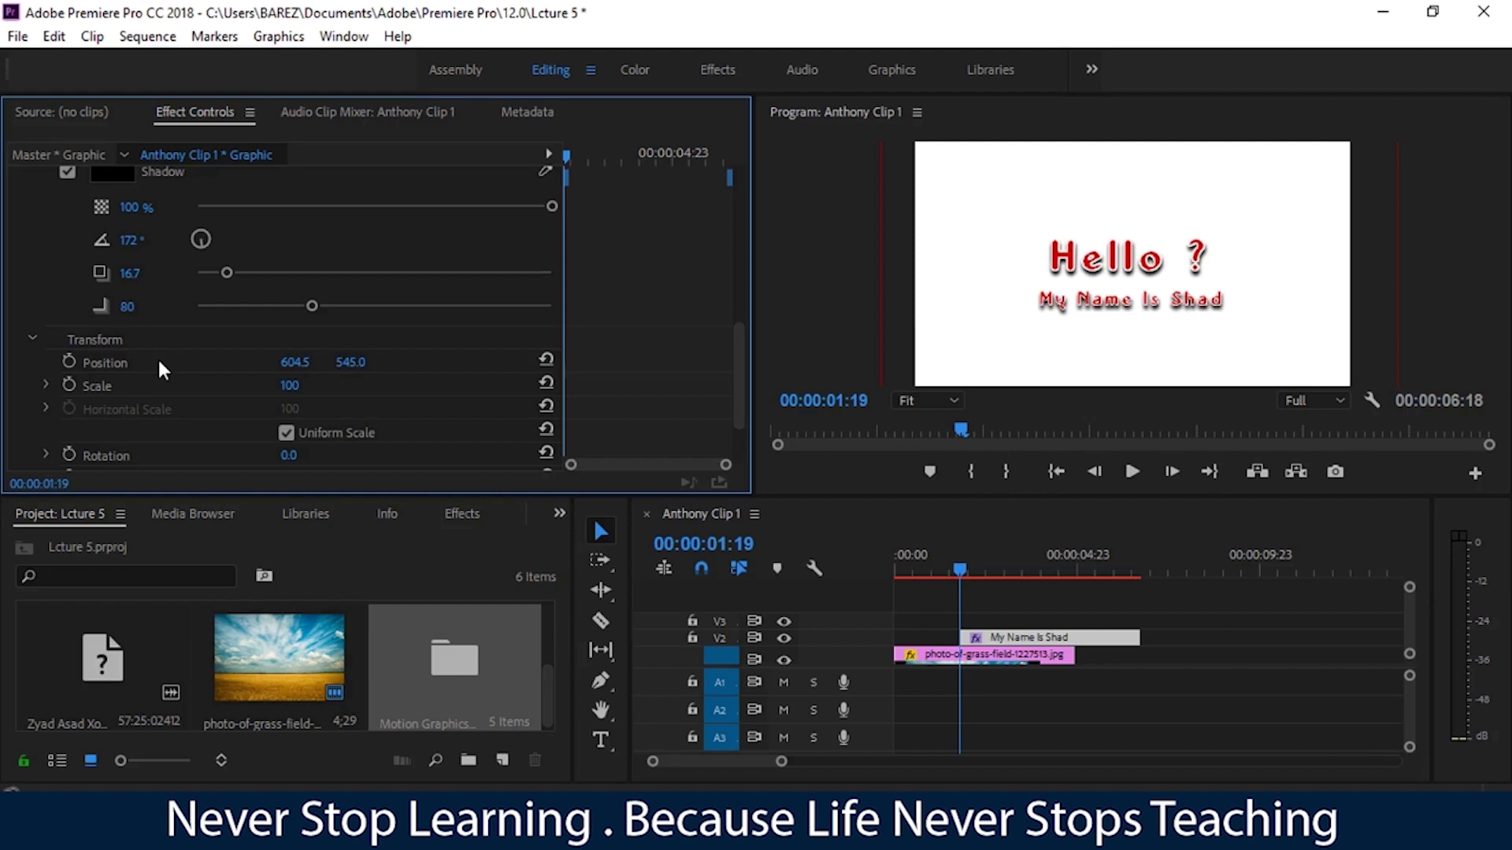
{"action": "left_click_drag", "start_coordinate": [295, 362], "coordinate": [237, 361]}
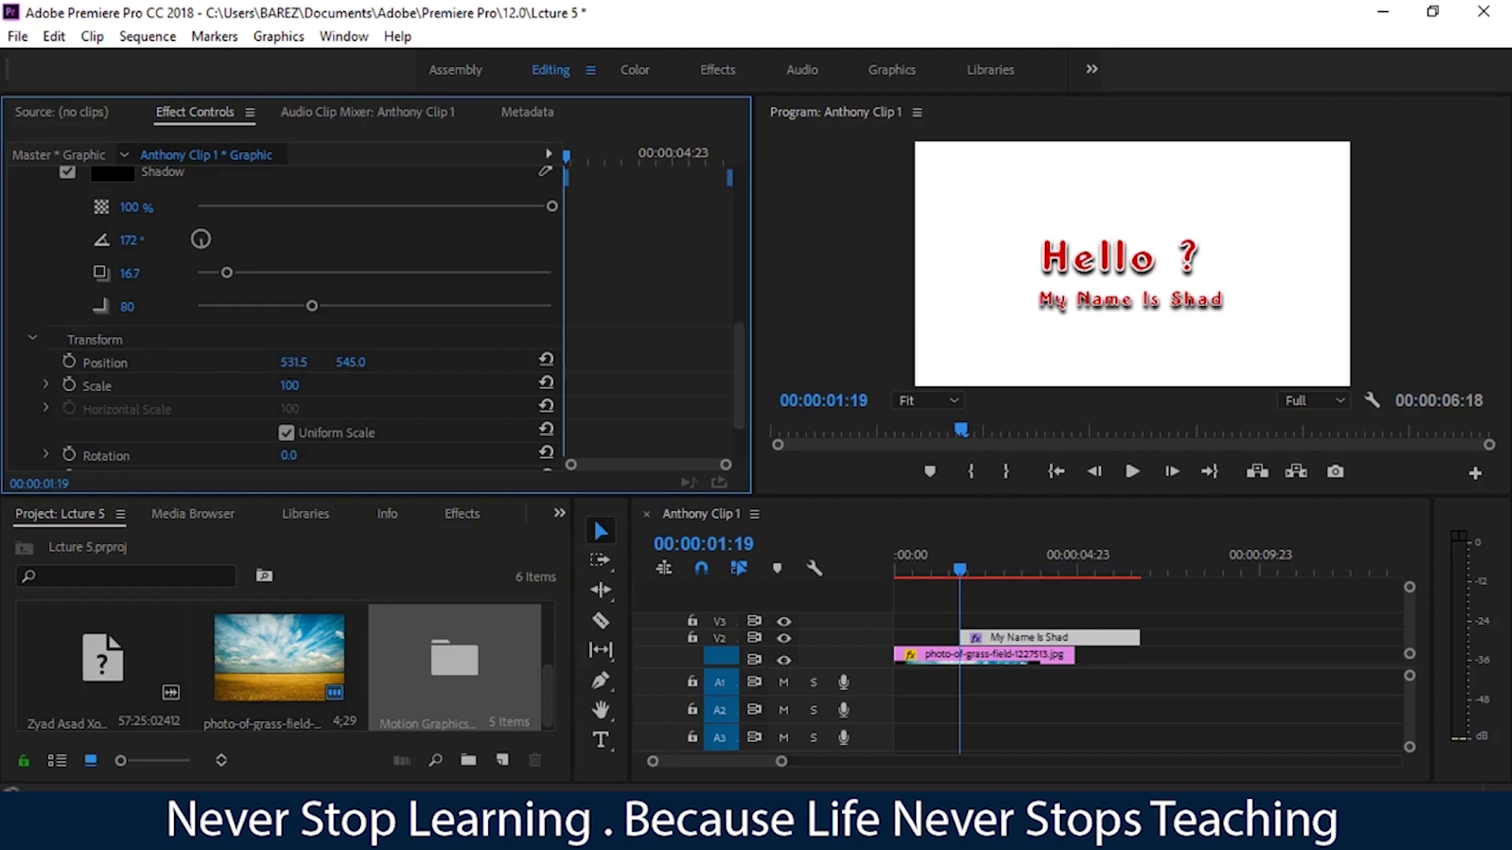
{"action": "left_click_drag", "start_coordinate": [237, 361], "coordinate": [360, 362]}
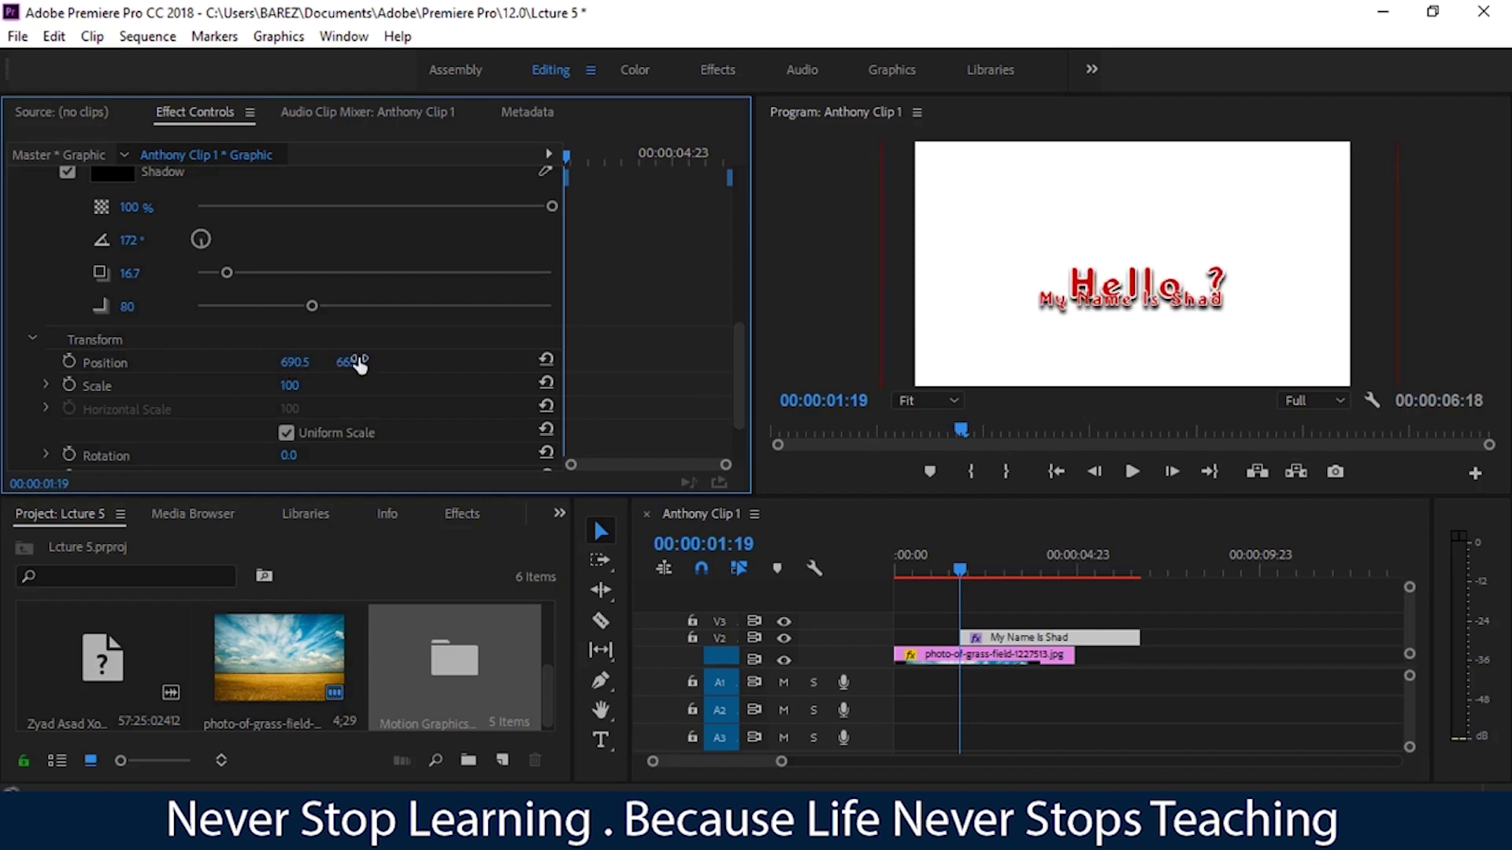
{"action": "key", "text": "ctrl+z"}
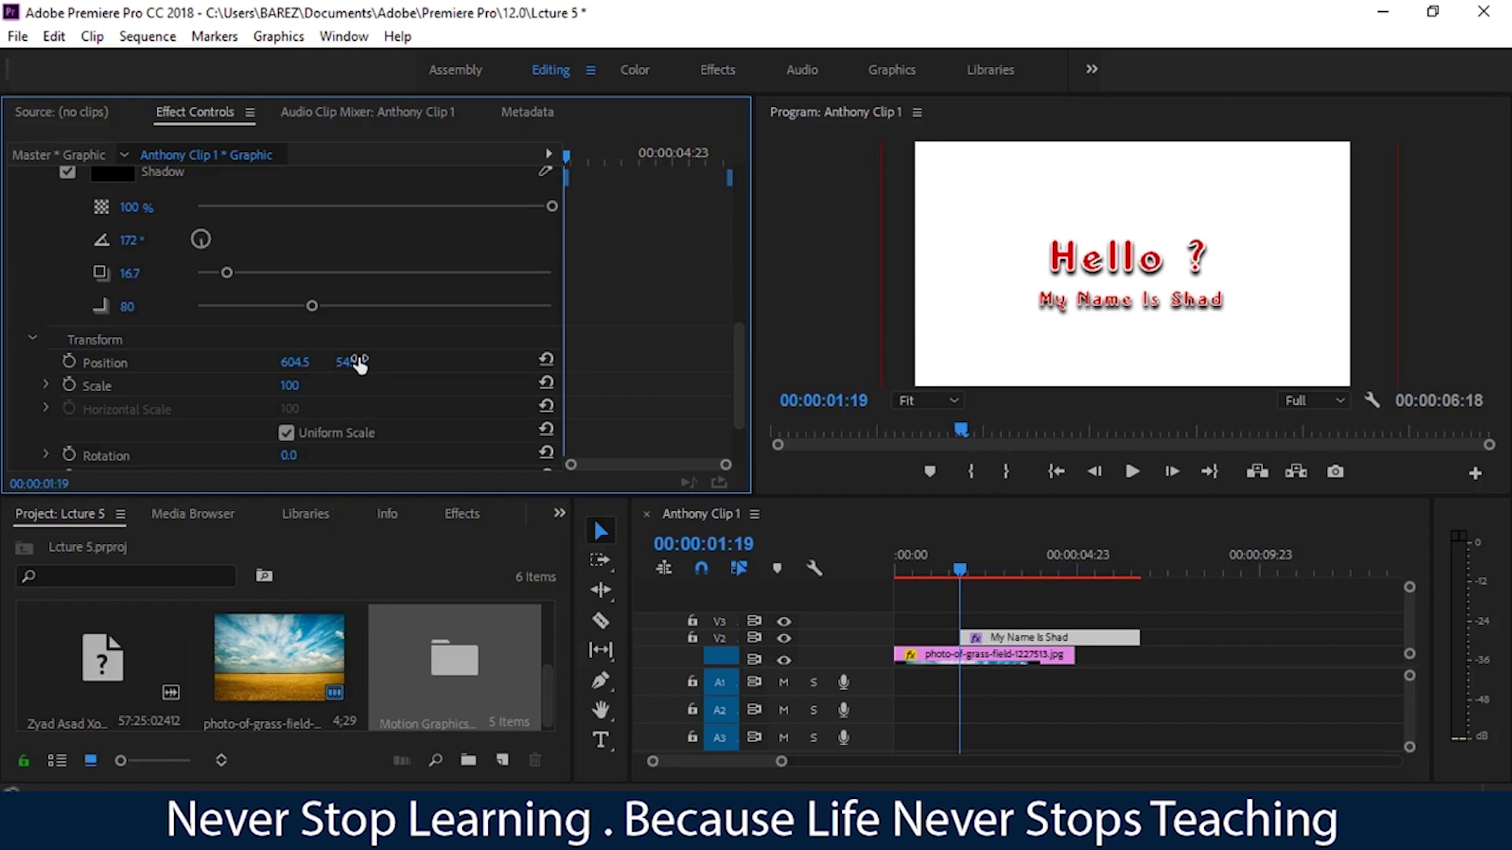
Scrub the Hello ? Transform Scale to 112
{"action": "mouse_move", "coordinate": [290, 386]}
{"action": "left_mouse_down"}
{"action": "mouse_move", "coordinate": [324, 386]}
{"action": "mouse_move", "coordinate": [310, 386]}
{"action": "left_mouse_up"}
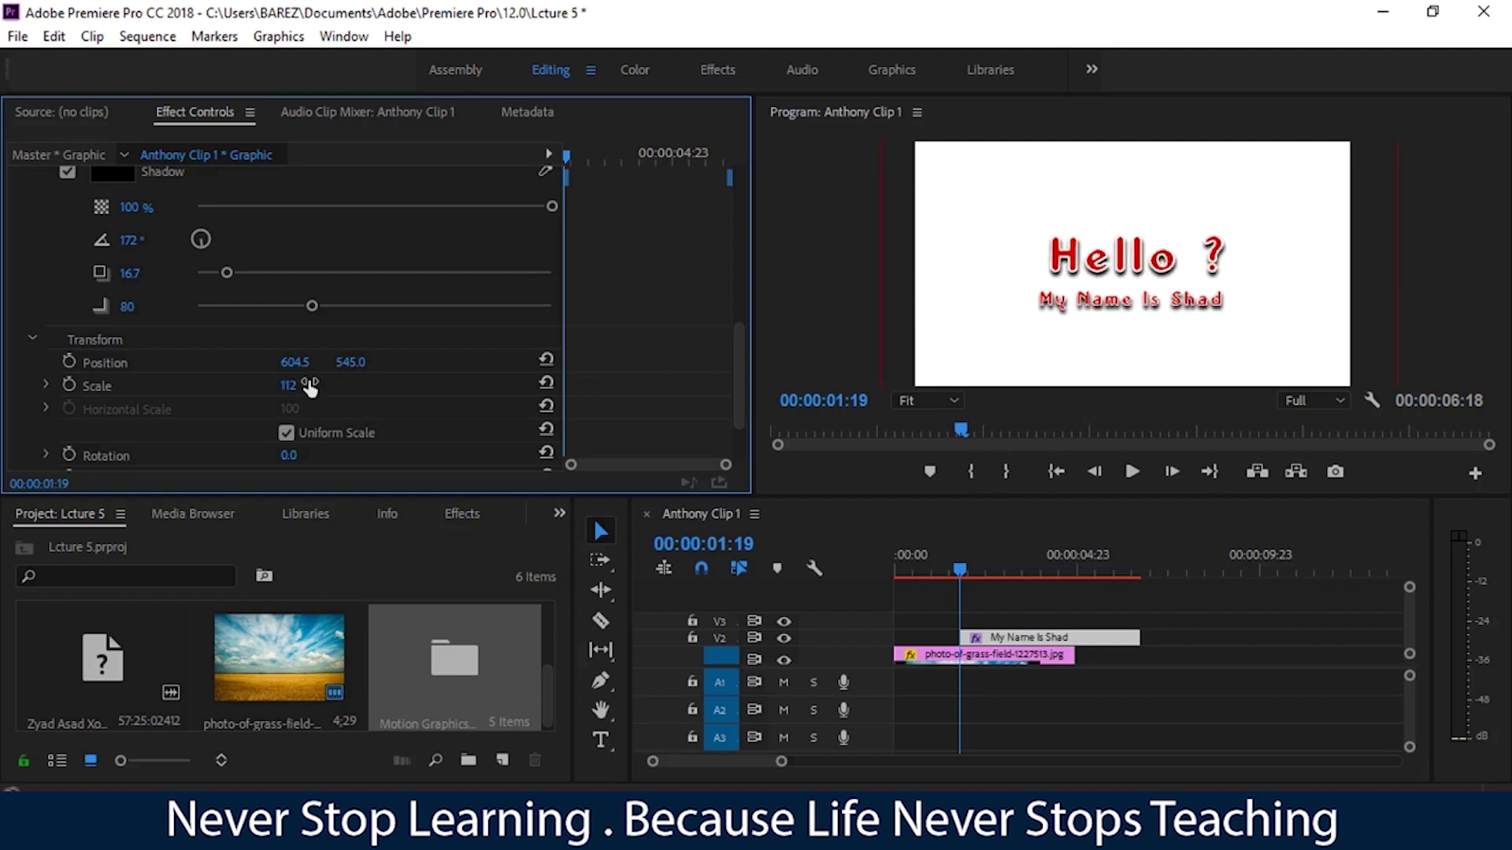
{"action": "left_click_drag", "start_coordinate": [311, 386], "coordinate": [300, 386]}
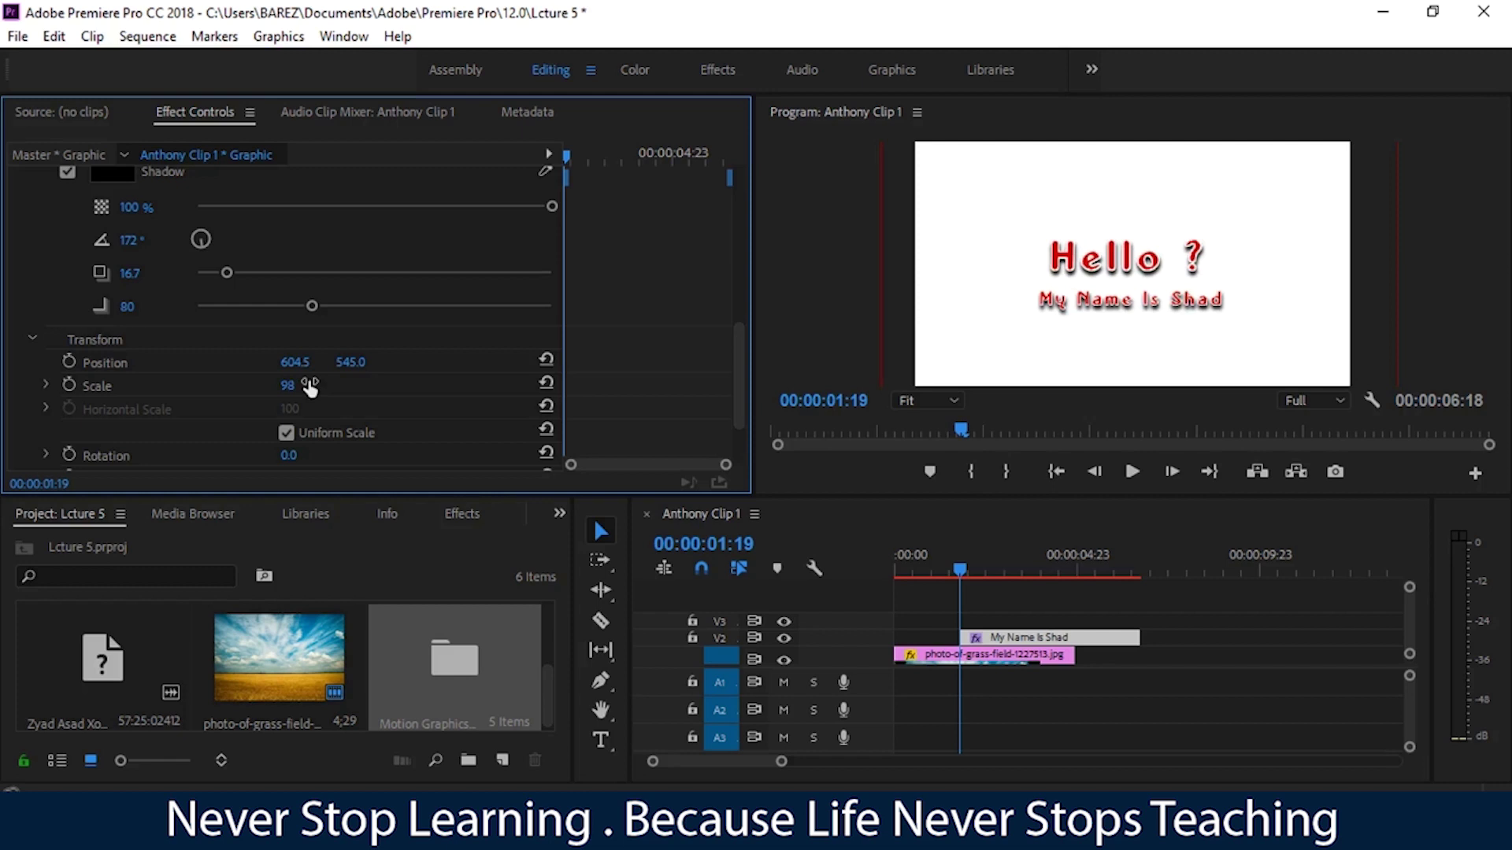
{"action": "left_click_drag", "start_coordinate": [310, 386], "coordinate": [320, 386]}
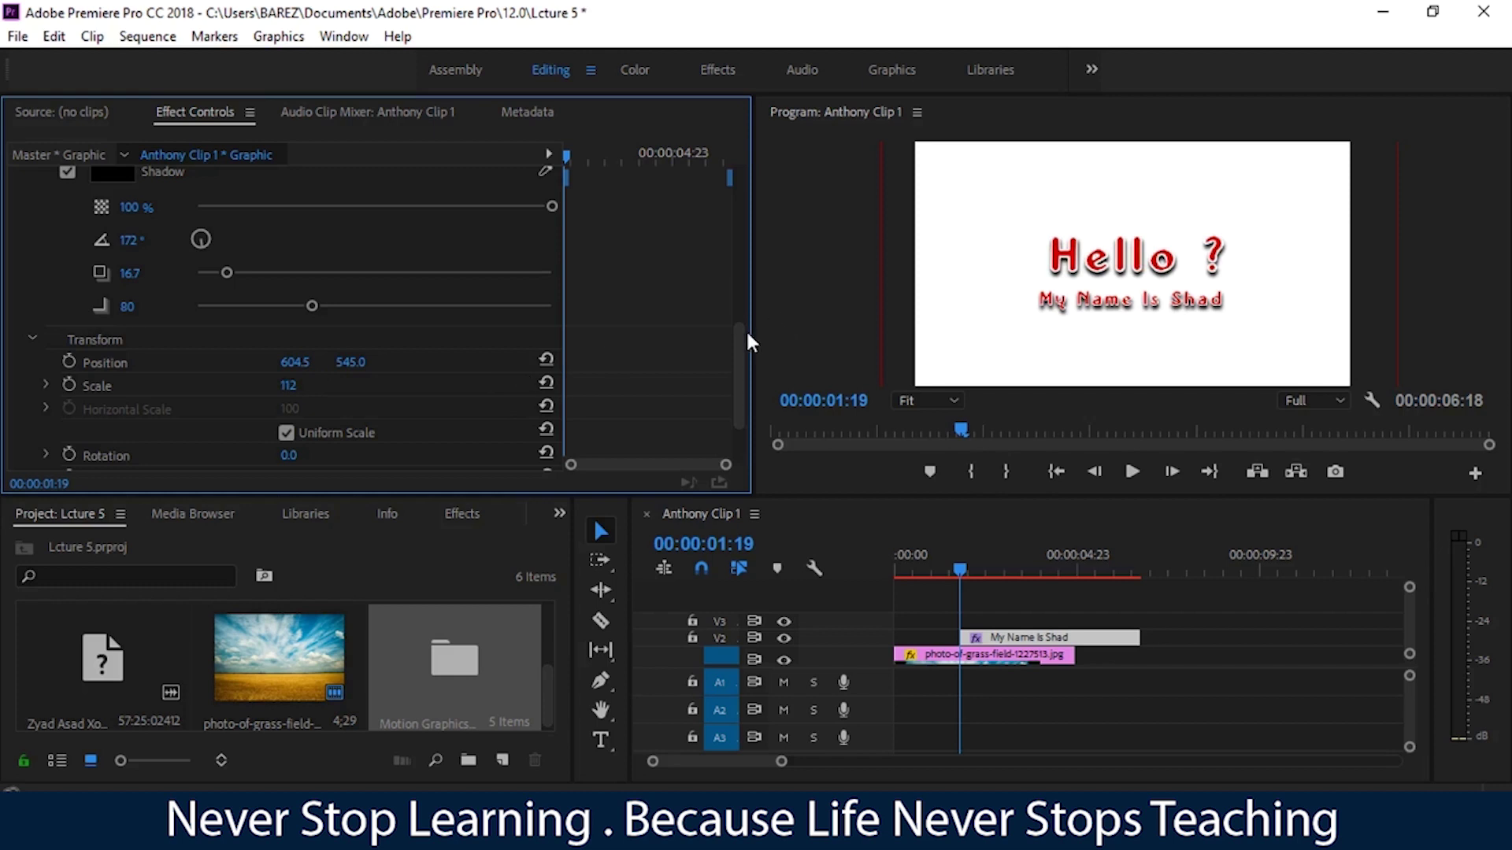
{"action": "scroll", "coordinate": [742, 347], "scroll_direction": "down", "scroll_amount": 3}
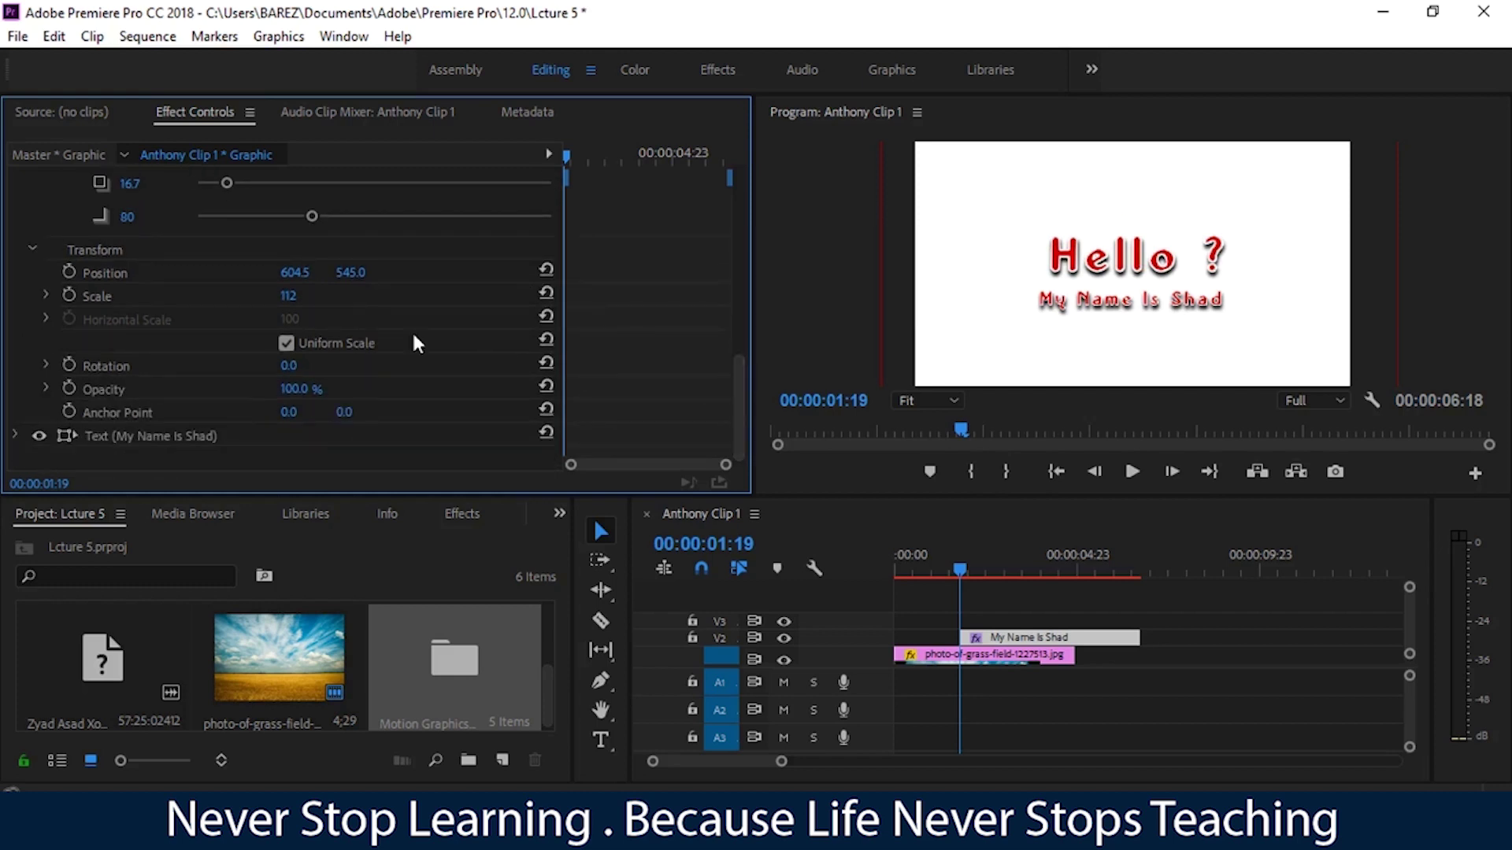
{"action": "left_click", "coordinate": [286, 344]}
{"action": "left_click_drag", "start_coordinate": [286, 319], "coordinate": [310, 321]}
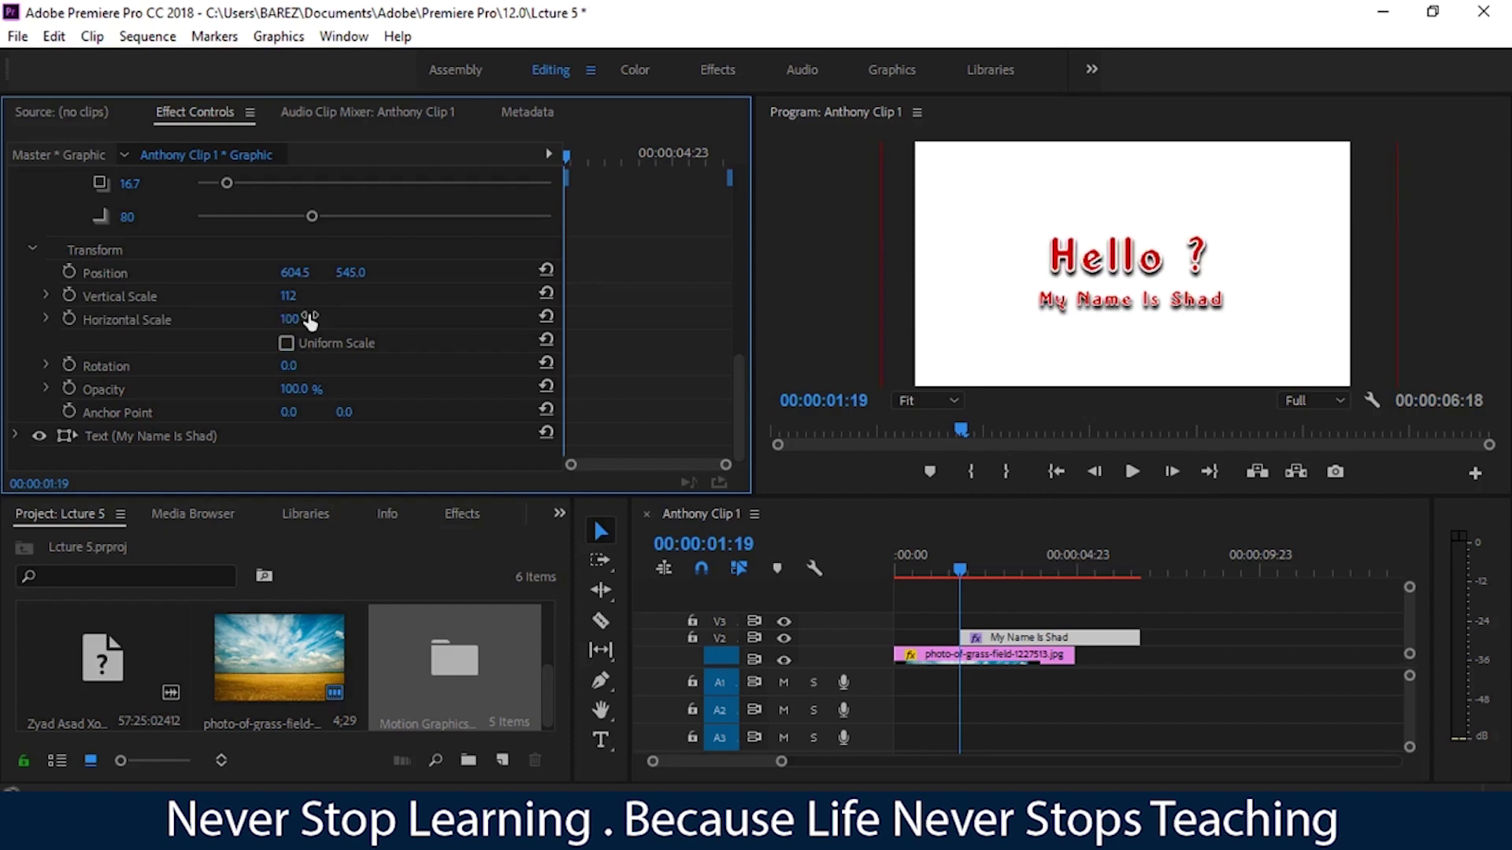
{"action": "left_click", "coordinate": [287, 343]}
{"action": "left_click", "coordinate": [289, 365]}
{"action": "type", "text": "38"}
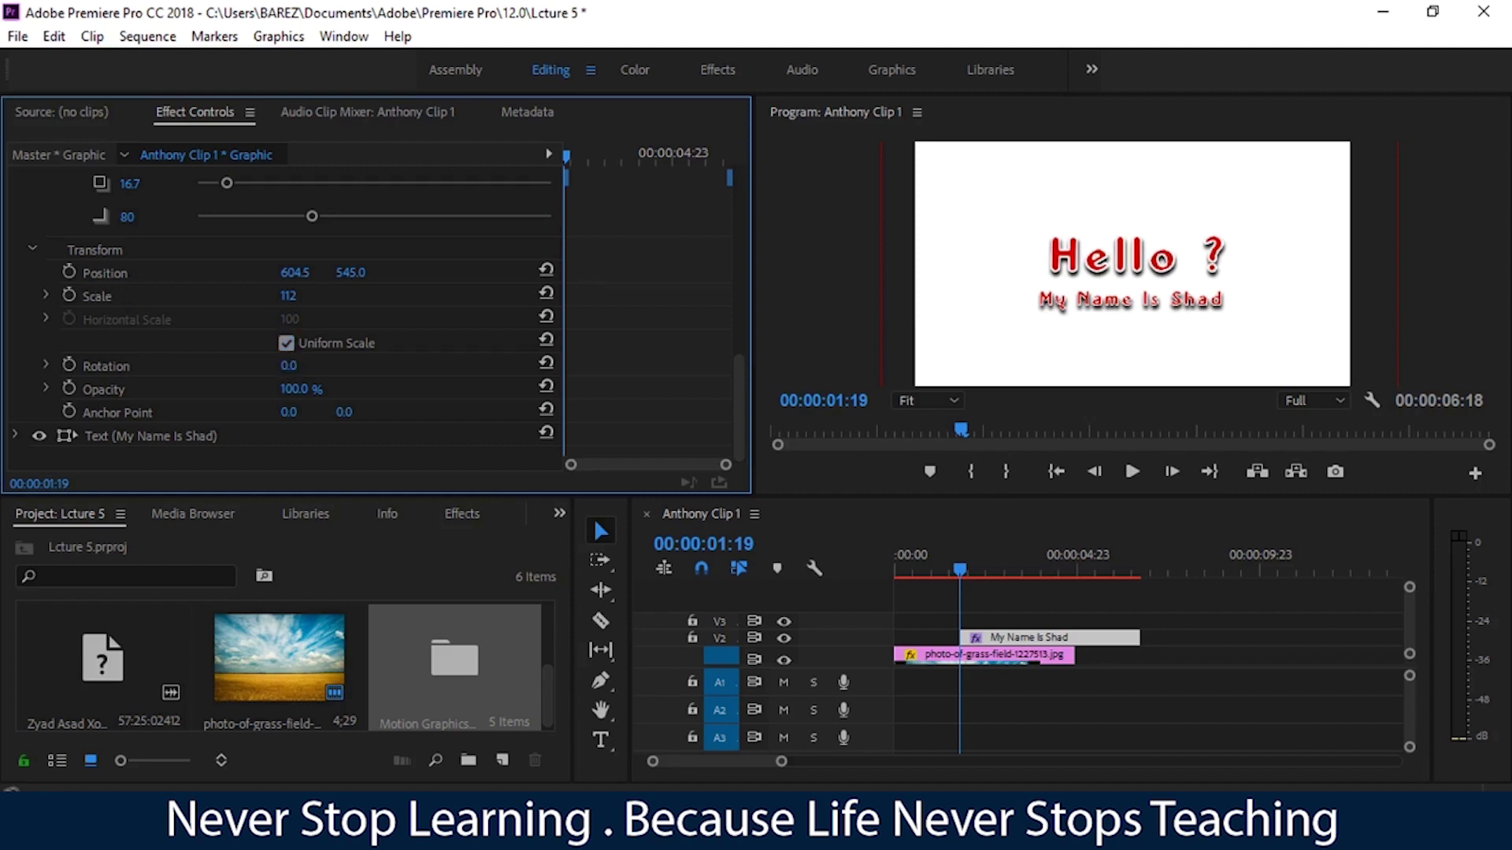
{"action": "key", "text": "Return"}
{"action": "mouse_move", "coordinate": [291, 365]}
{"action": "left_mouse_down"}
{"action": "mouse_move", "coordinate": [346, 366]}
{"action": "mouse_move", "coordinate": [284, 365]}
{"action": "left_mouse_up"}
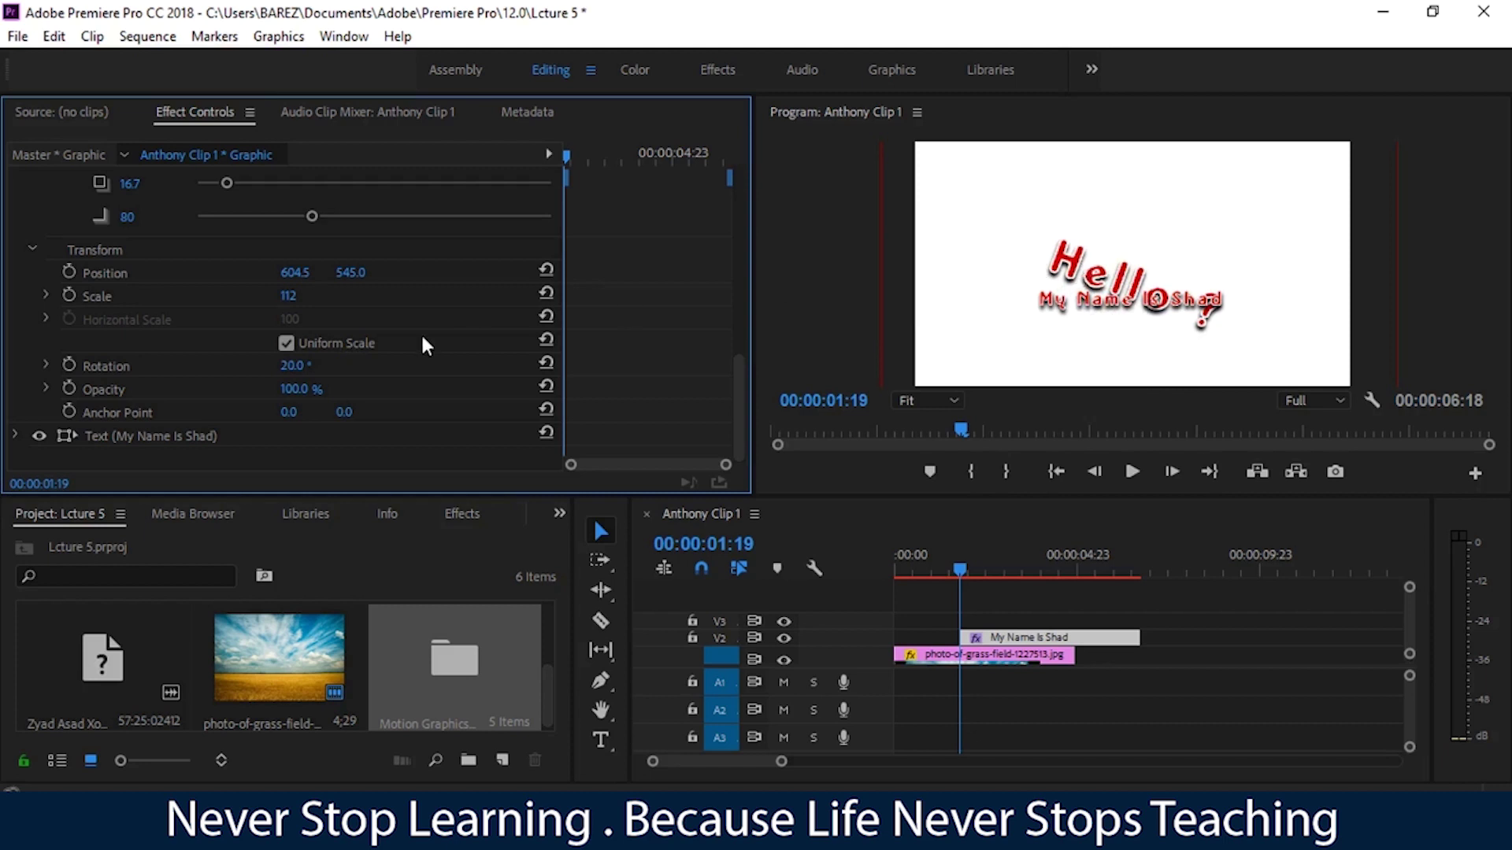
{"action": "left_click", "coordinate": [162, 413]}
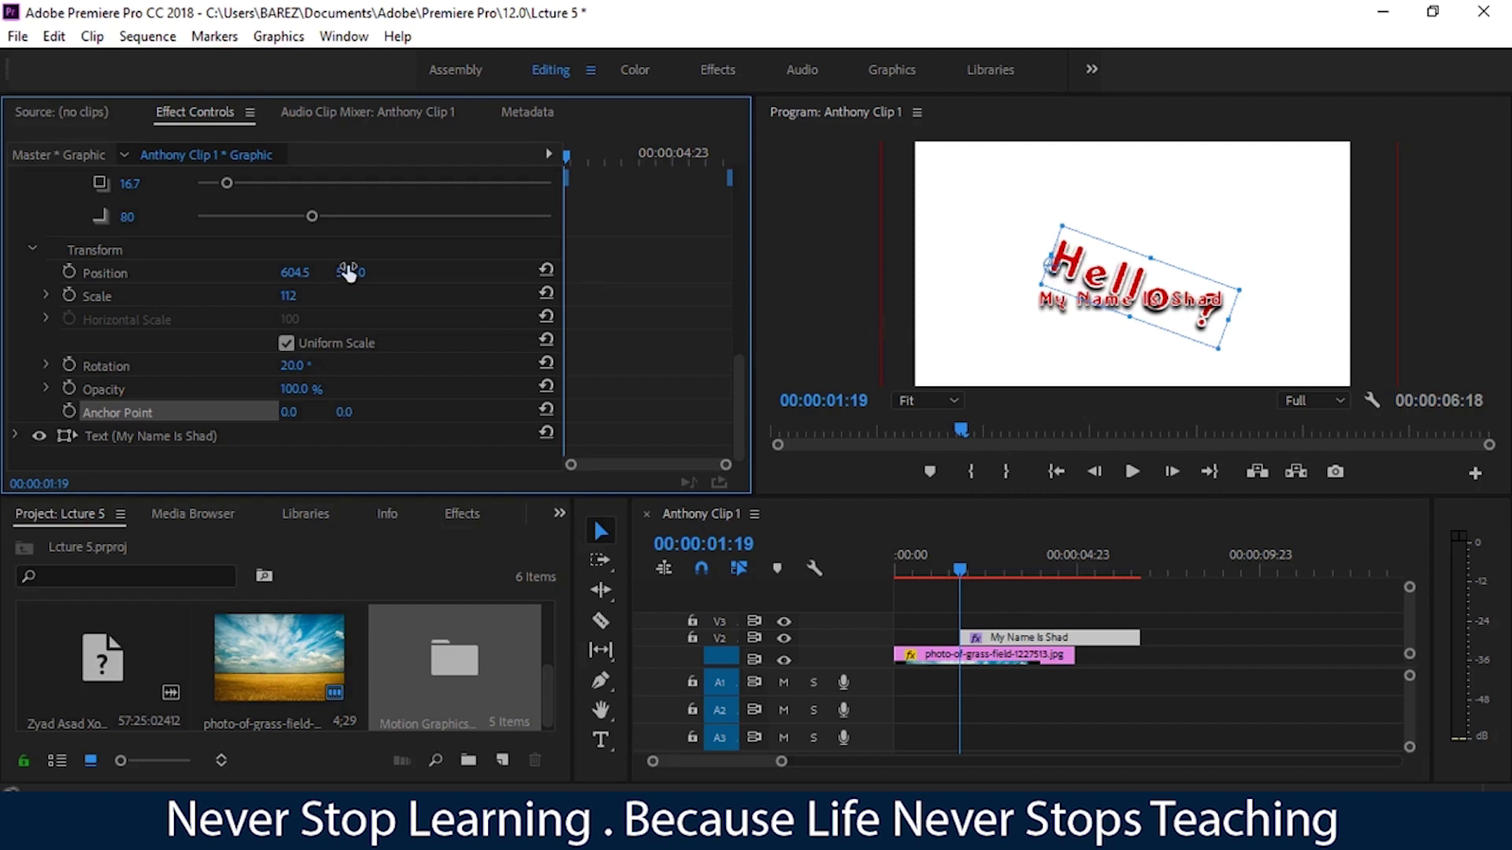
{"action": "key", "text": "ctrl+z"}
{"action": "left_click", "coordinate": [293, 389]}
{"action": "type", "text": "0"}
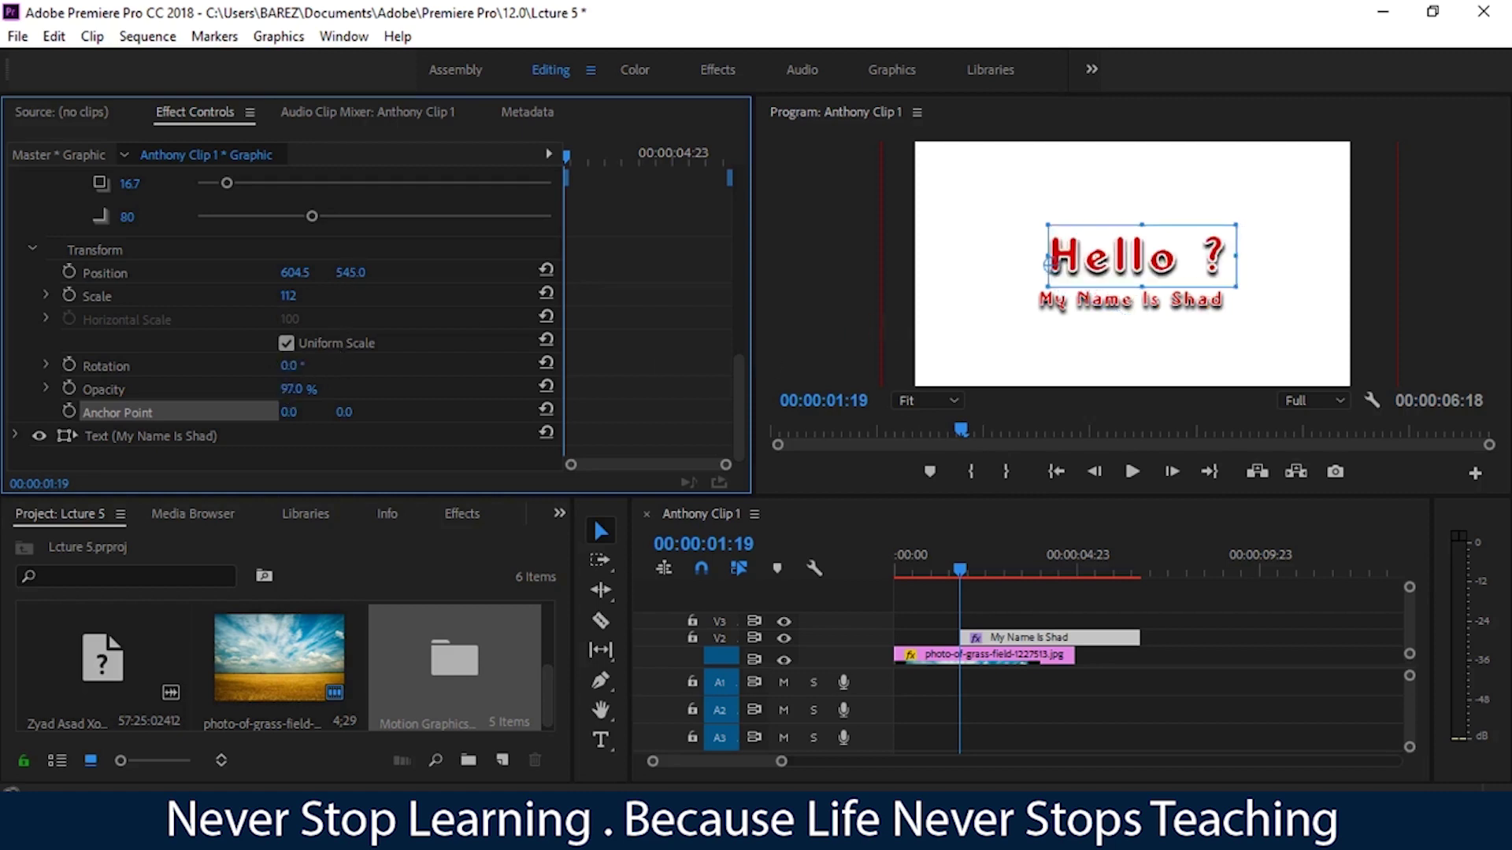
{"action": "key", "text": "Return"}
{"action": "left_click", "coordinate": [288, 389]}
{"action": "type", "text": "100"}
{"action": "key", "text": "Return"}
{"action": "left_click_drag", "start_coordinate": [300, 419], "coordinate": [306, 419]}
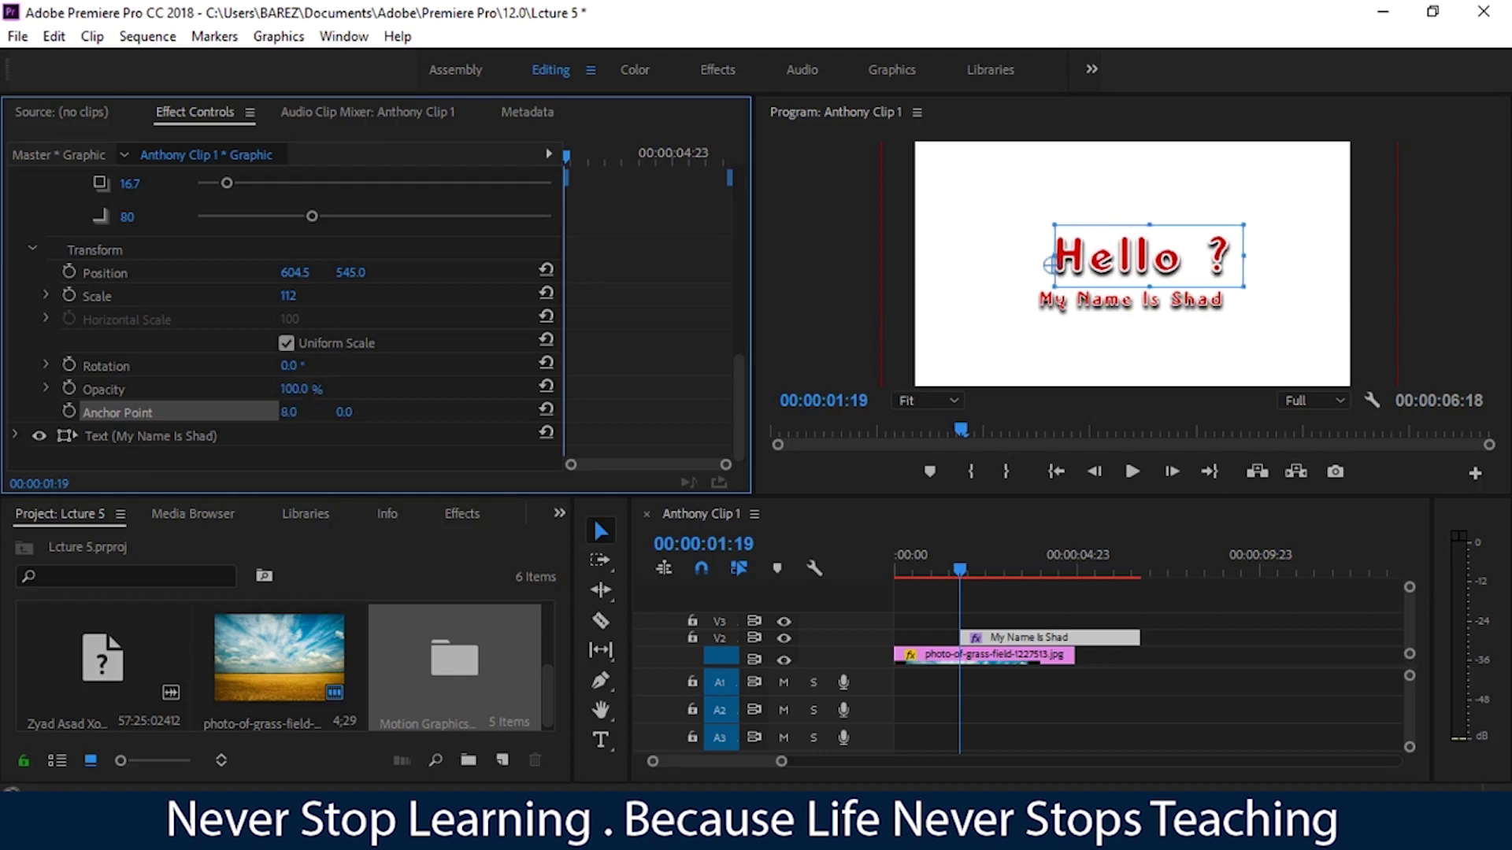
{"action": "left_click_drag", "start_coordinate": [307, 415], "coordinate": [304, 415]}
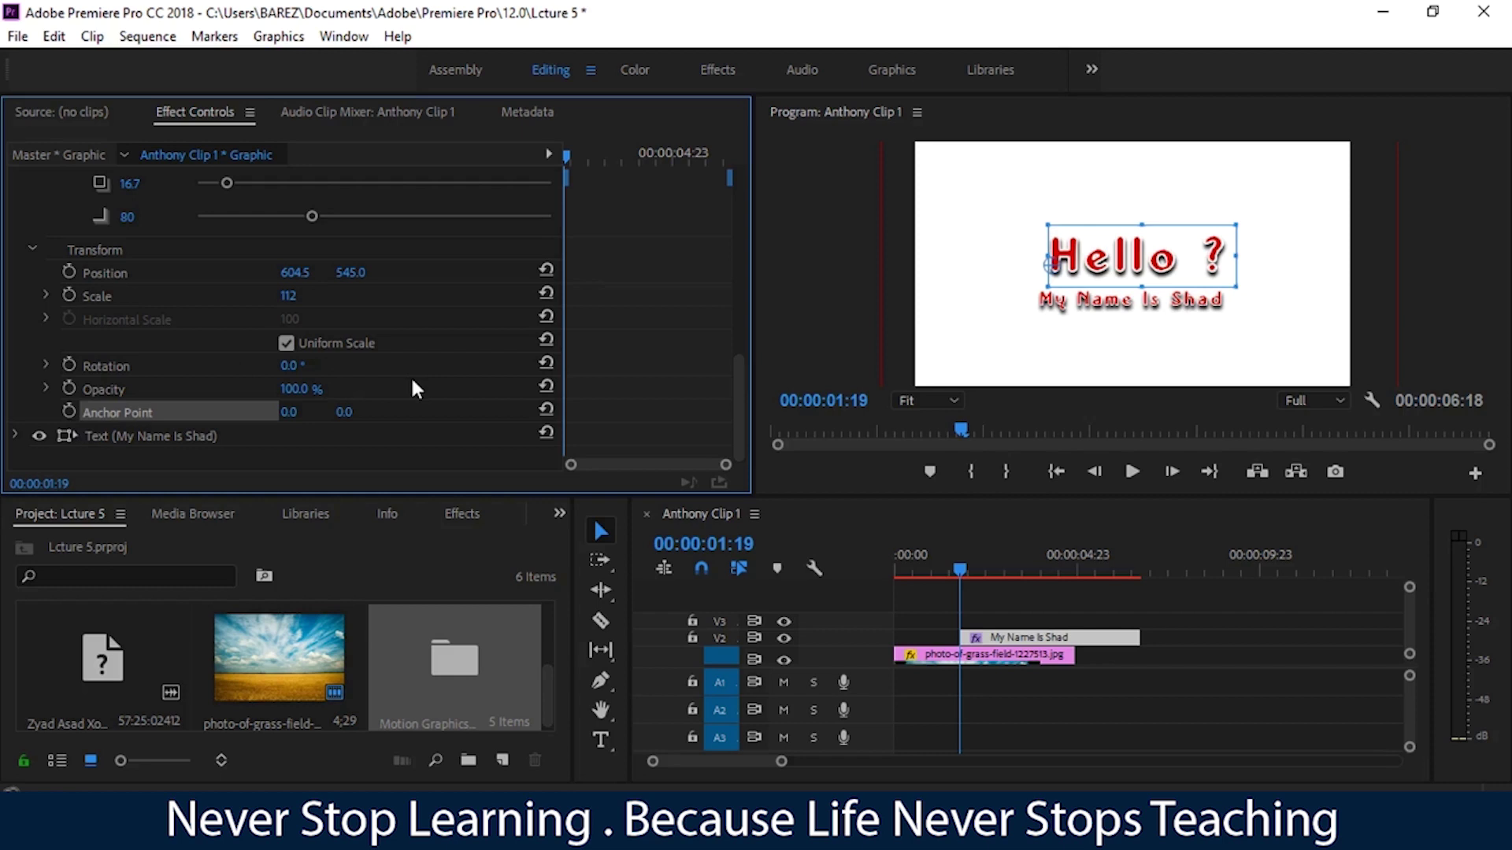
Keyframe Hello ? Position at 00:00:01:19, then at 00:00:05:02 with X 878.5
{"action": "left_click", "coordinate": [73, 267]}
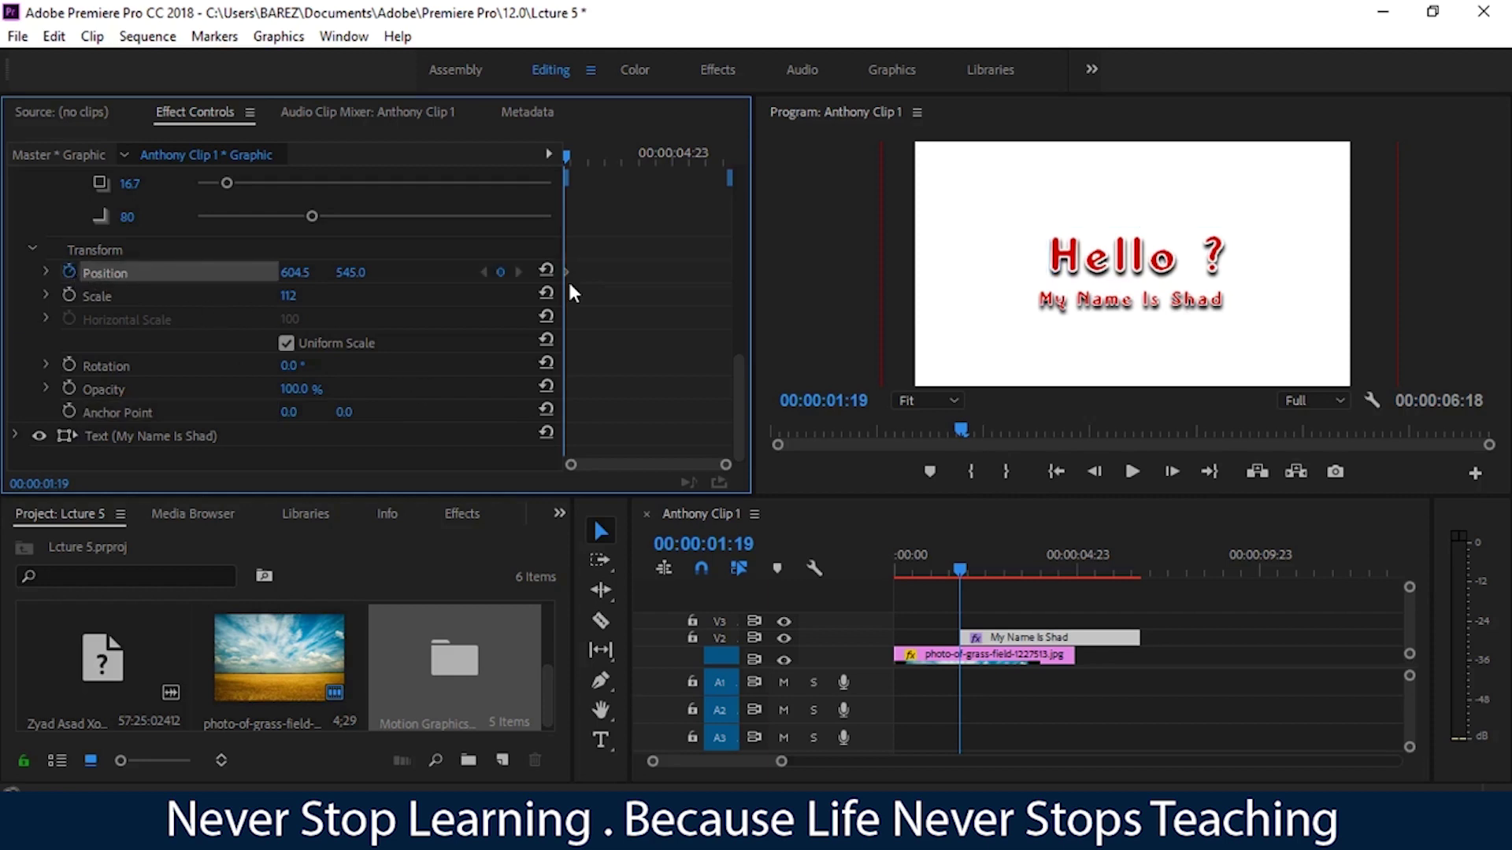
{"action": "left_click_drag", "start_coordinate": [575, 161], "coordinate": [682, 189]}
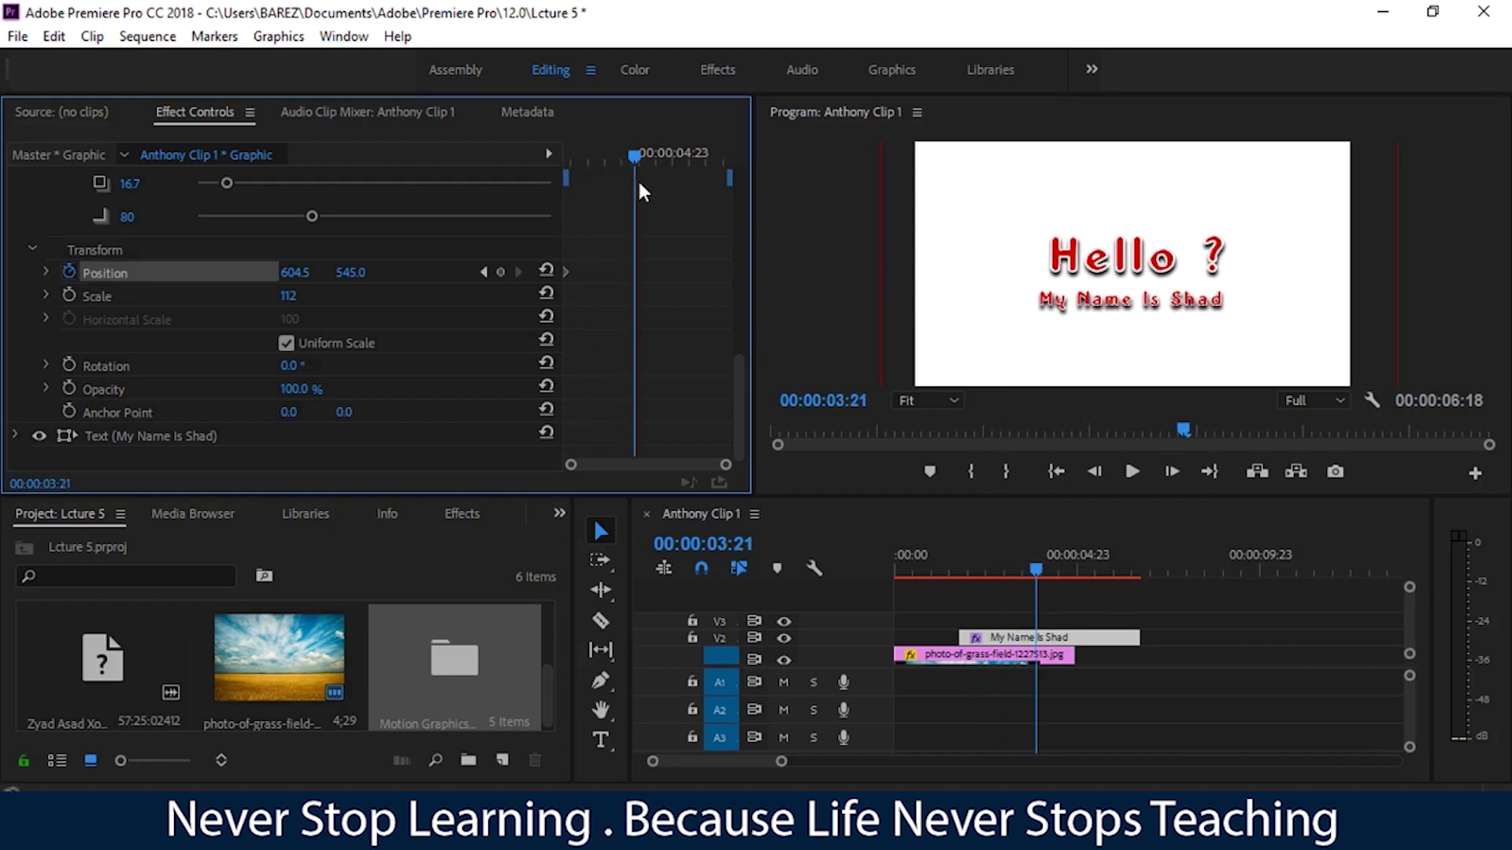
{"action": "left_click_drag", "start_coordinate": [295, 272], "coordinate": [593, 267]}
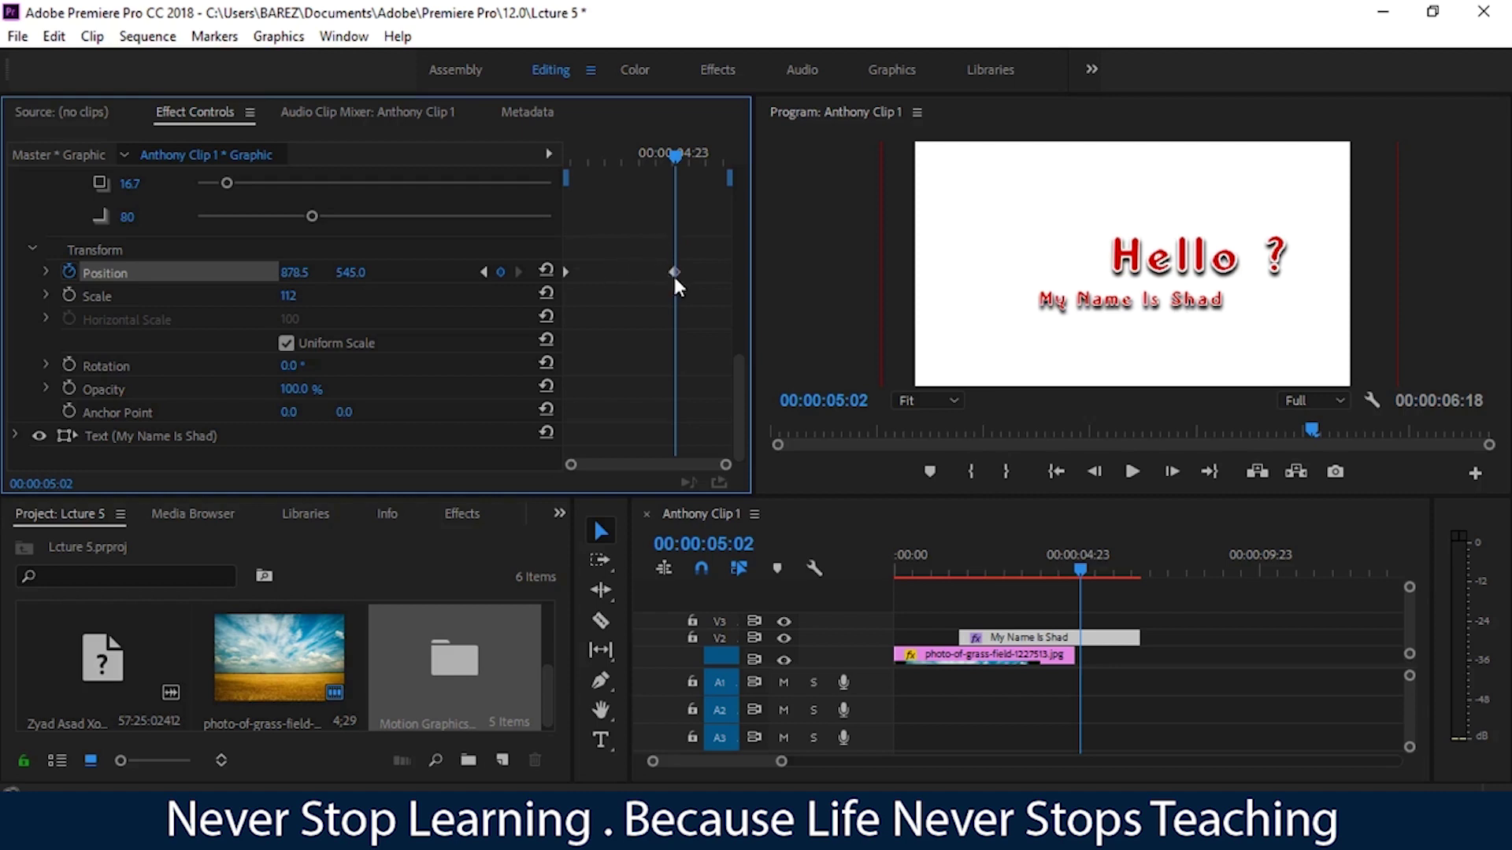
Play back the sliding Hello ? animation from near its start and save the project
{"action": "left_click_drag", "start_coordinate": [661, 156], "coordinate": [562, 189]}
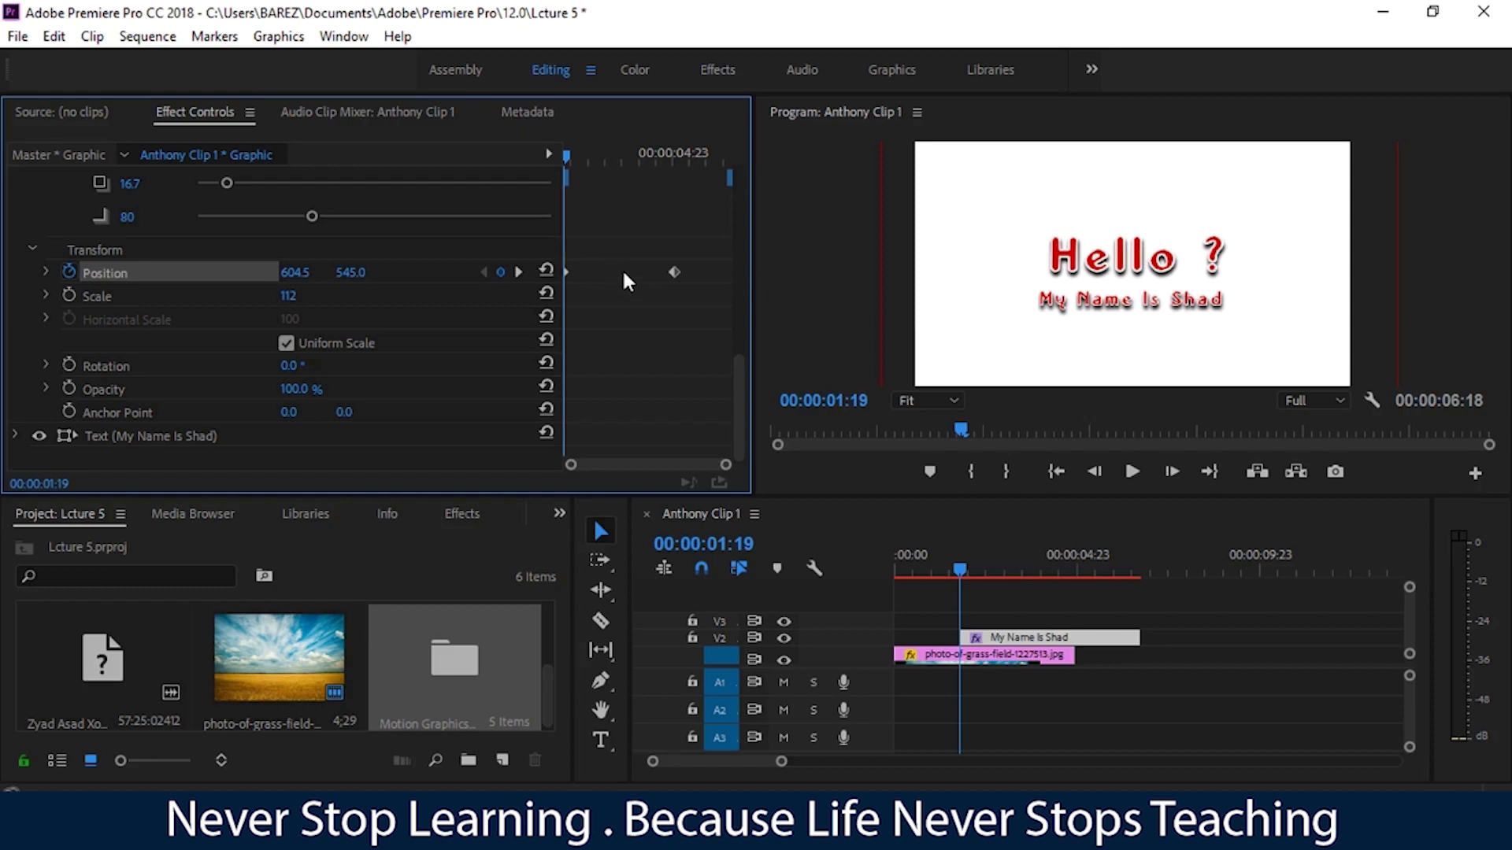
{"action": "key", "text": "space"}
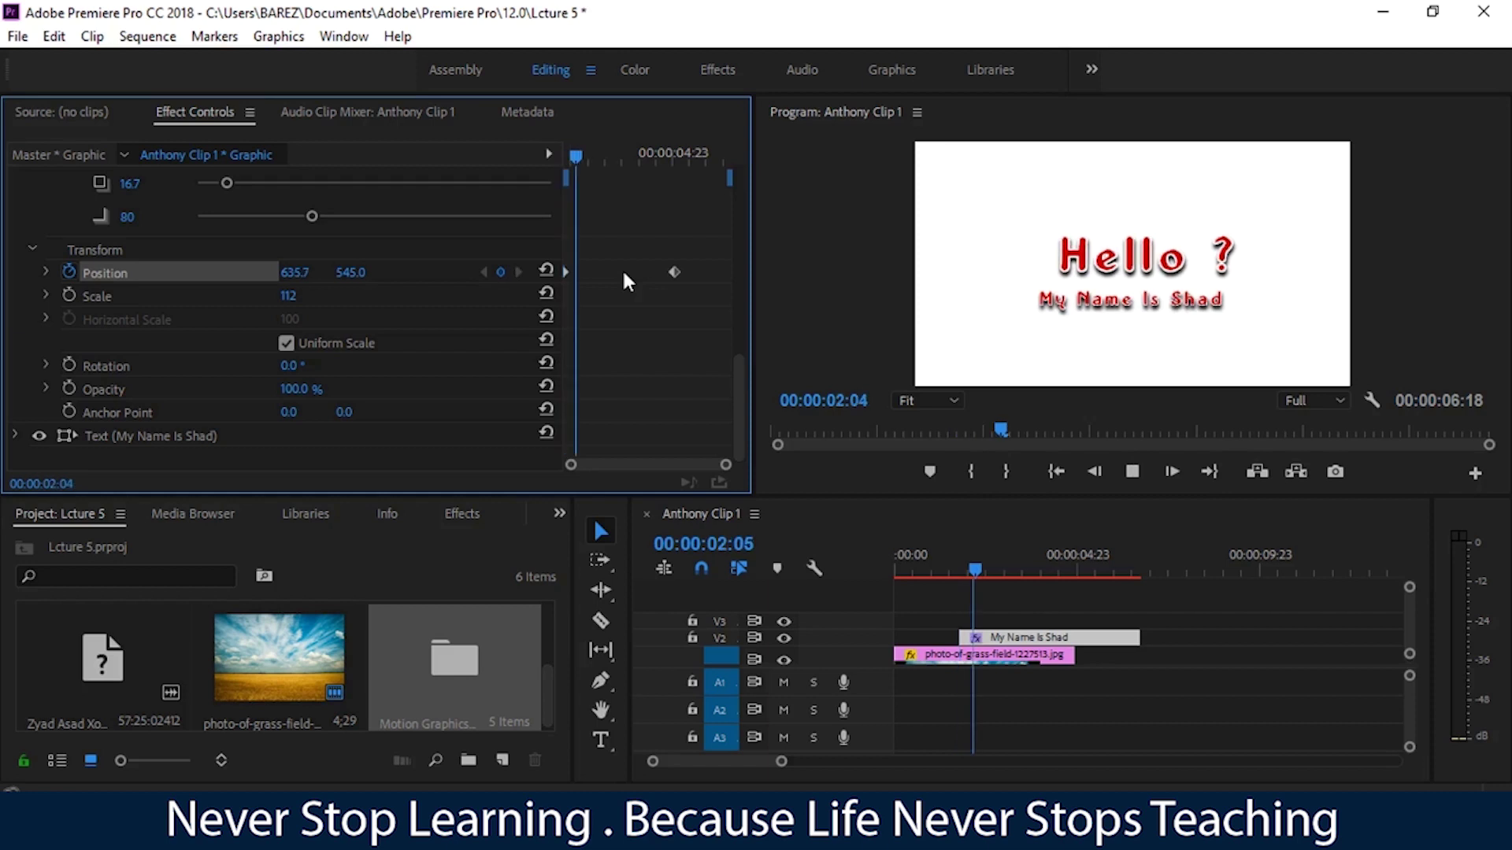
{"action": "key", "text": "space"}
{"action": "key", "text": "ctrl+s"}
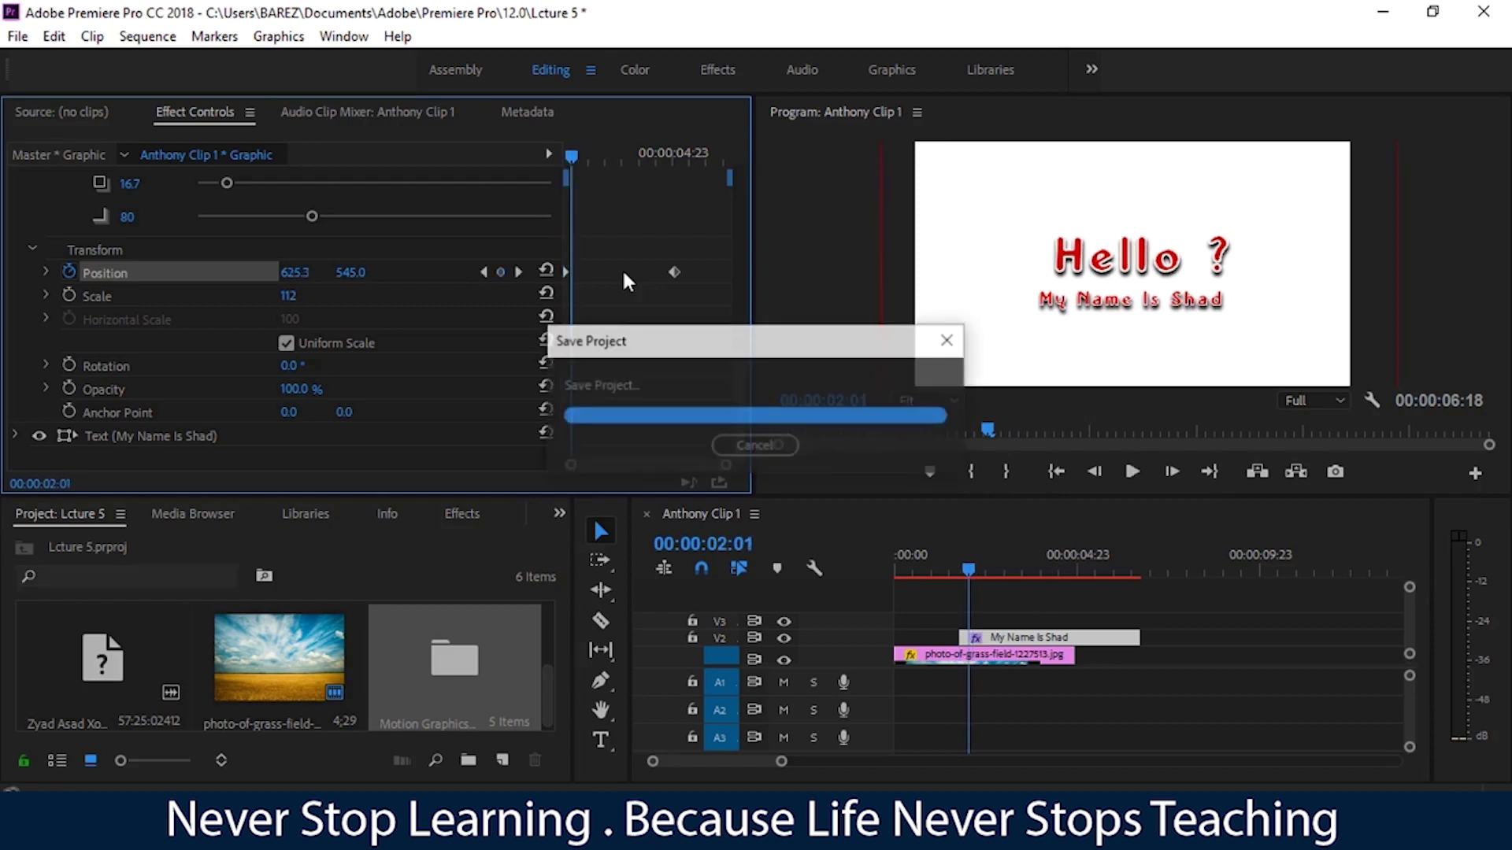
Replay the Hello ? slide from partway through to review it
{"action": "mouse_move", "coordinate": [572, 155]}
{"action": "left_mouse_down"}
{"action": "mouse_move", "coordinate": [600, 155]}
{"action": "mouse_move", "coordinate": [502, 176]}
{"action": "left_mouse_up"}
{"action": "key", "text": "space"}
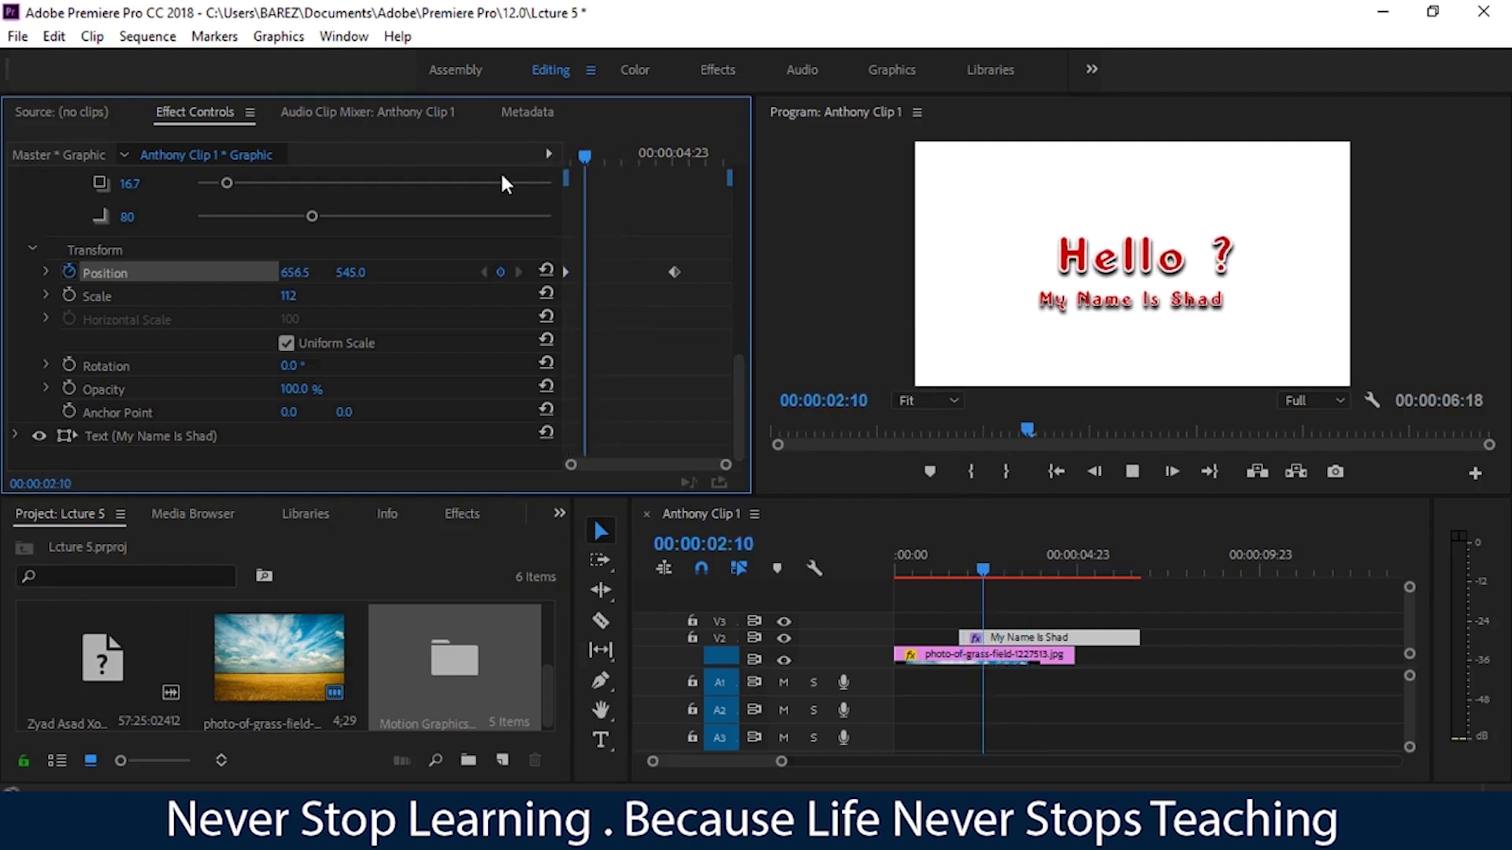
{"action": "key", "text": "space"}
{"action": "left_click_drag", "start_coordinate": [575, 162], "coordinate": [534, 174]}
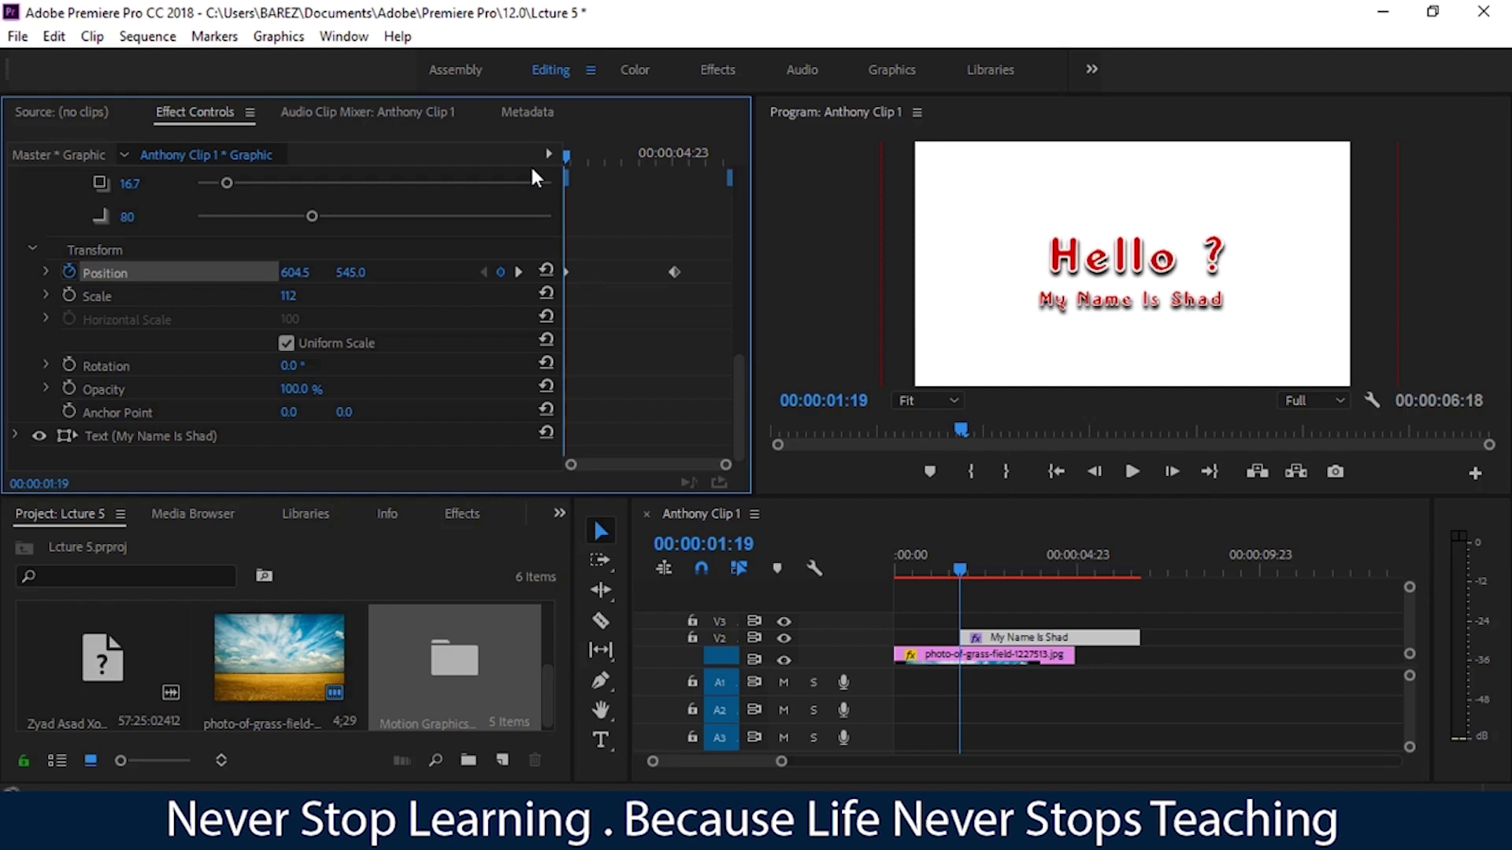
Keyframe the Hello ? Rotation from 0° at 02:07 to 1x38° at 04:14
{"action": "left_click_drag", "start_coordinate": [570, 152], "coordinate": [593, 168]}
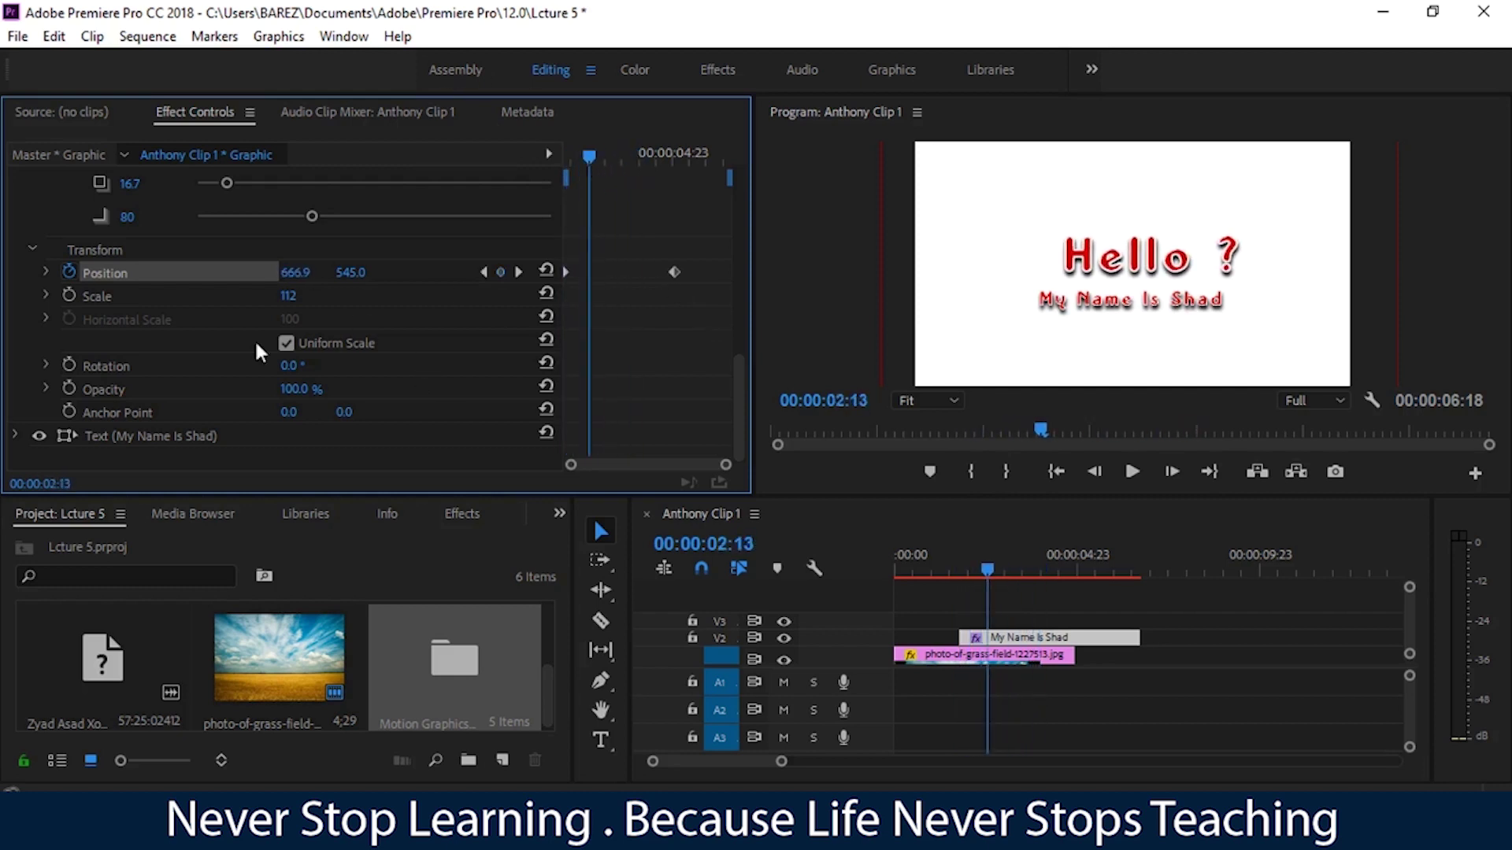
{"action": "left_click_drag", "start_coordinate": [587, 153], "coordinate": [579, 154]}
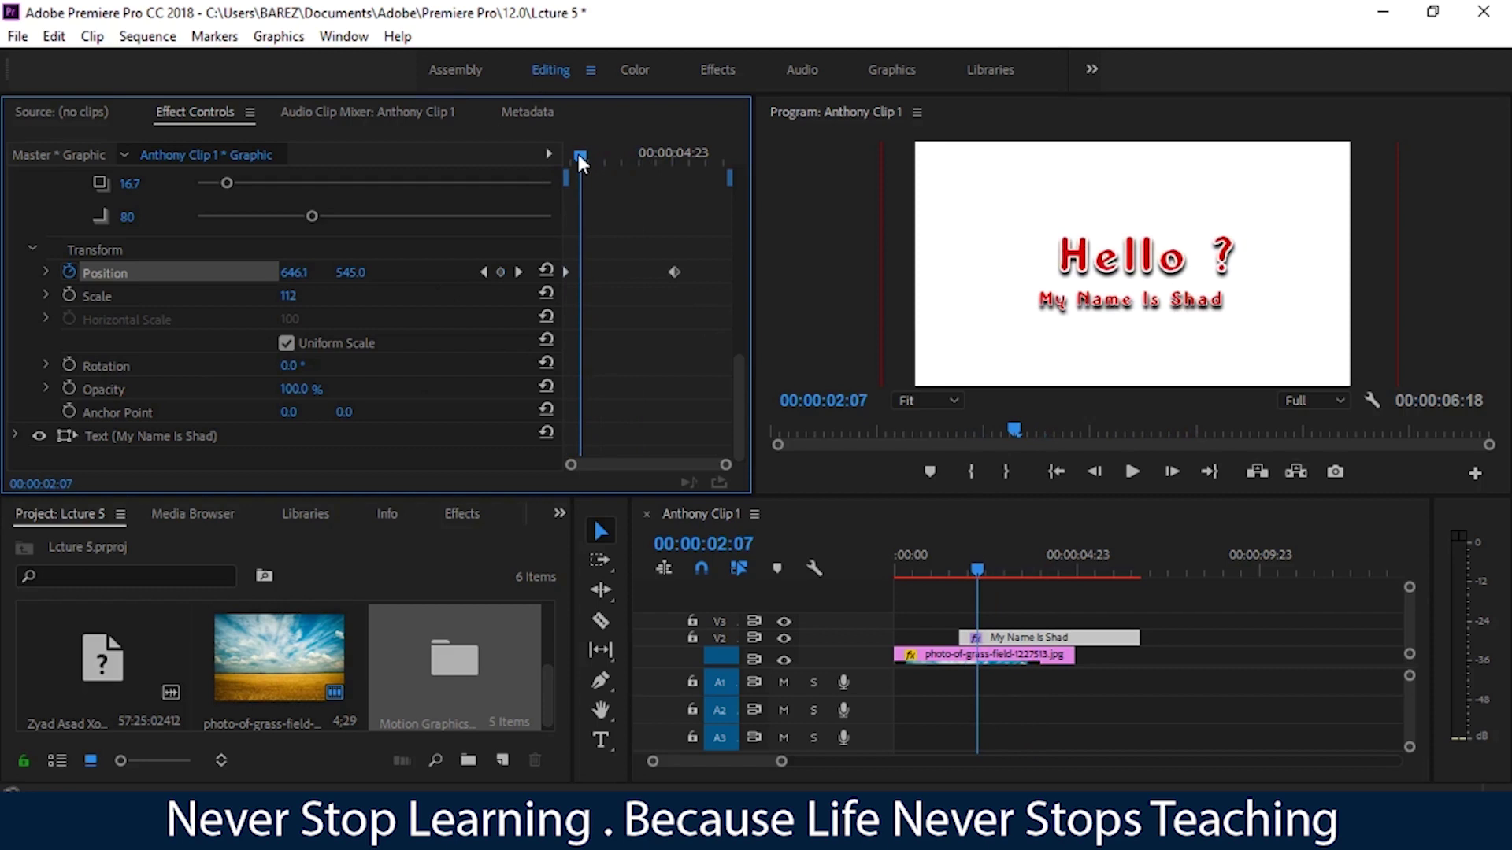
{"action": "left_click", "coordinate": [69, 366]}
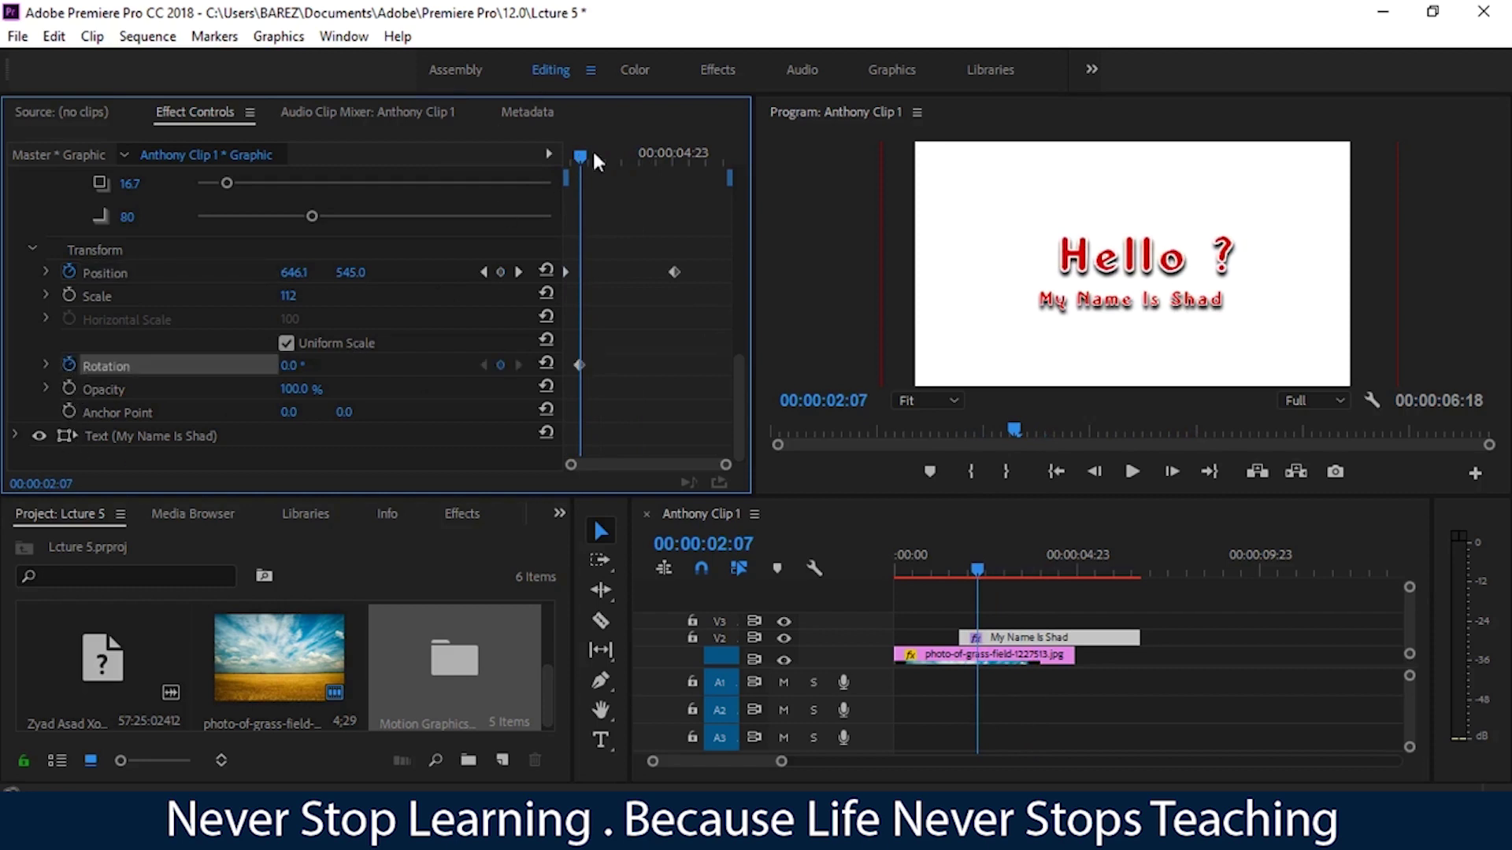
{"action": "left_click", "coordinate": [627, 155]}
{"action": "left_click_drag", "start_coordinate": [631, 153], "coordinate": [659, 154]}
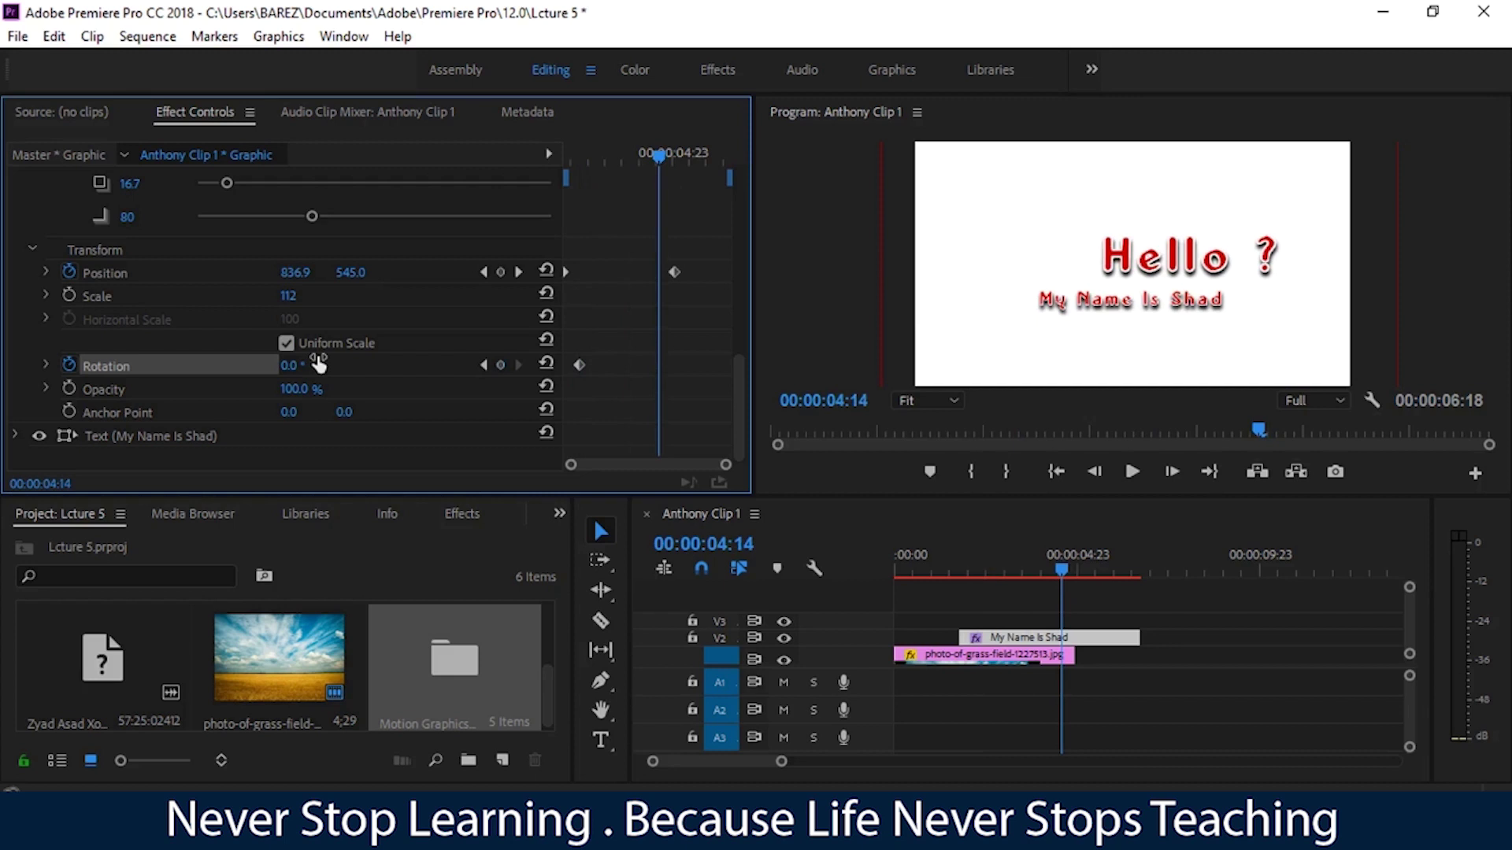
{"action": "left_click_drag", "start_coordinate": [319, 363], "coordinate": [421, 363]}
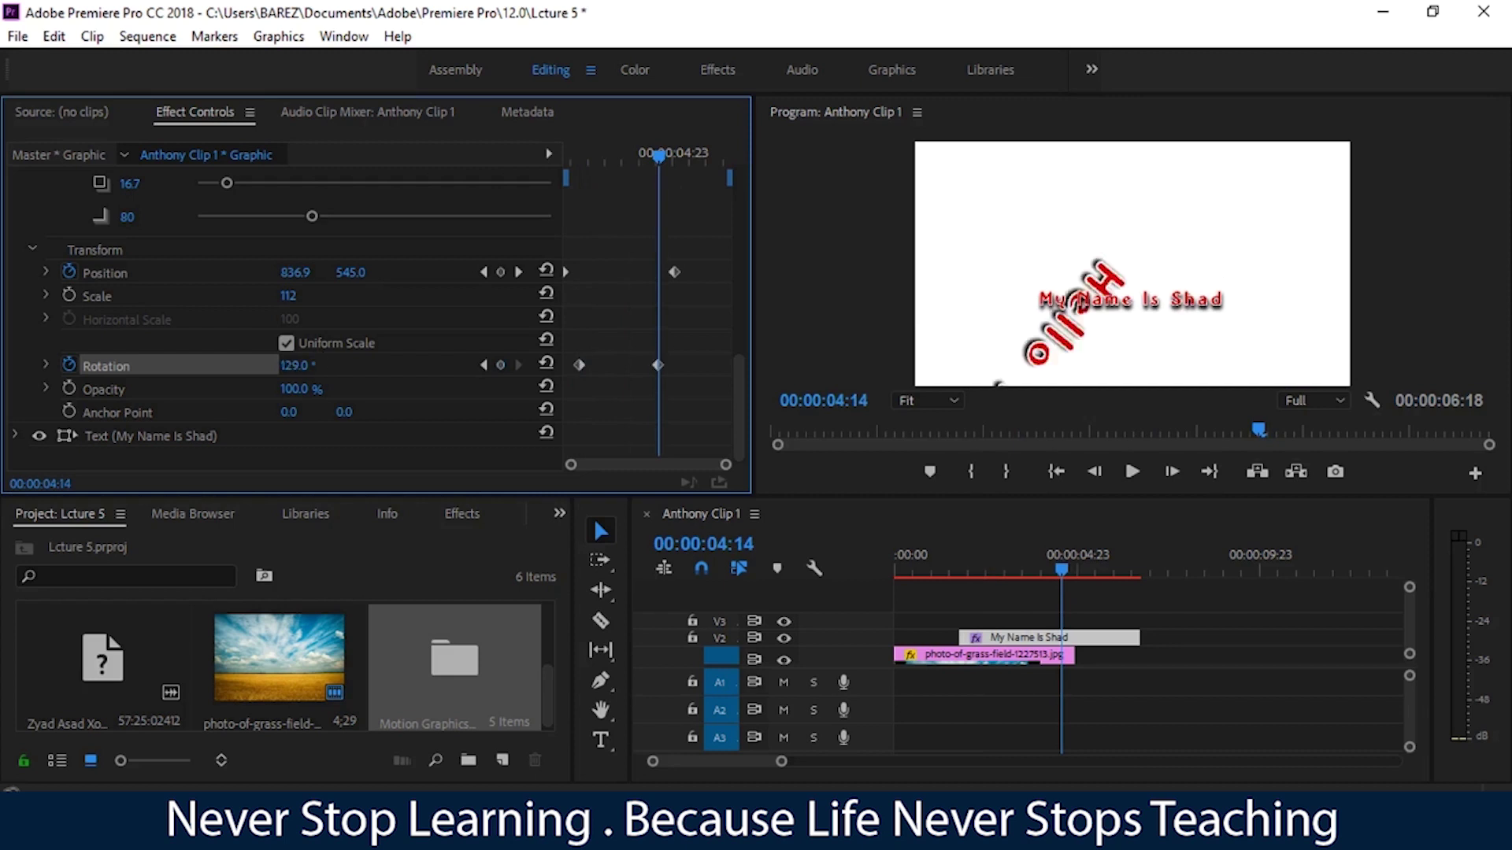
{"action": "left_click_drag", "start_coordinate": [296, 366], "coordinate": [302, 365]}
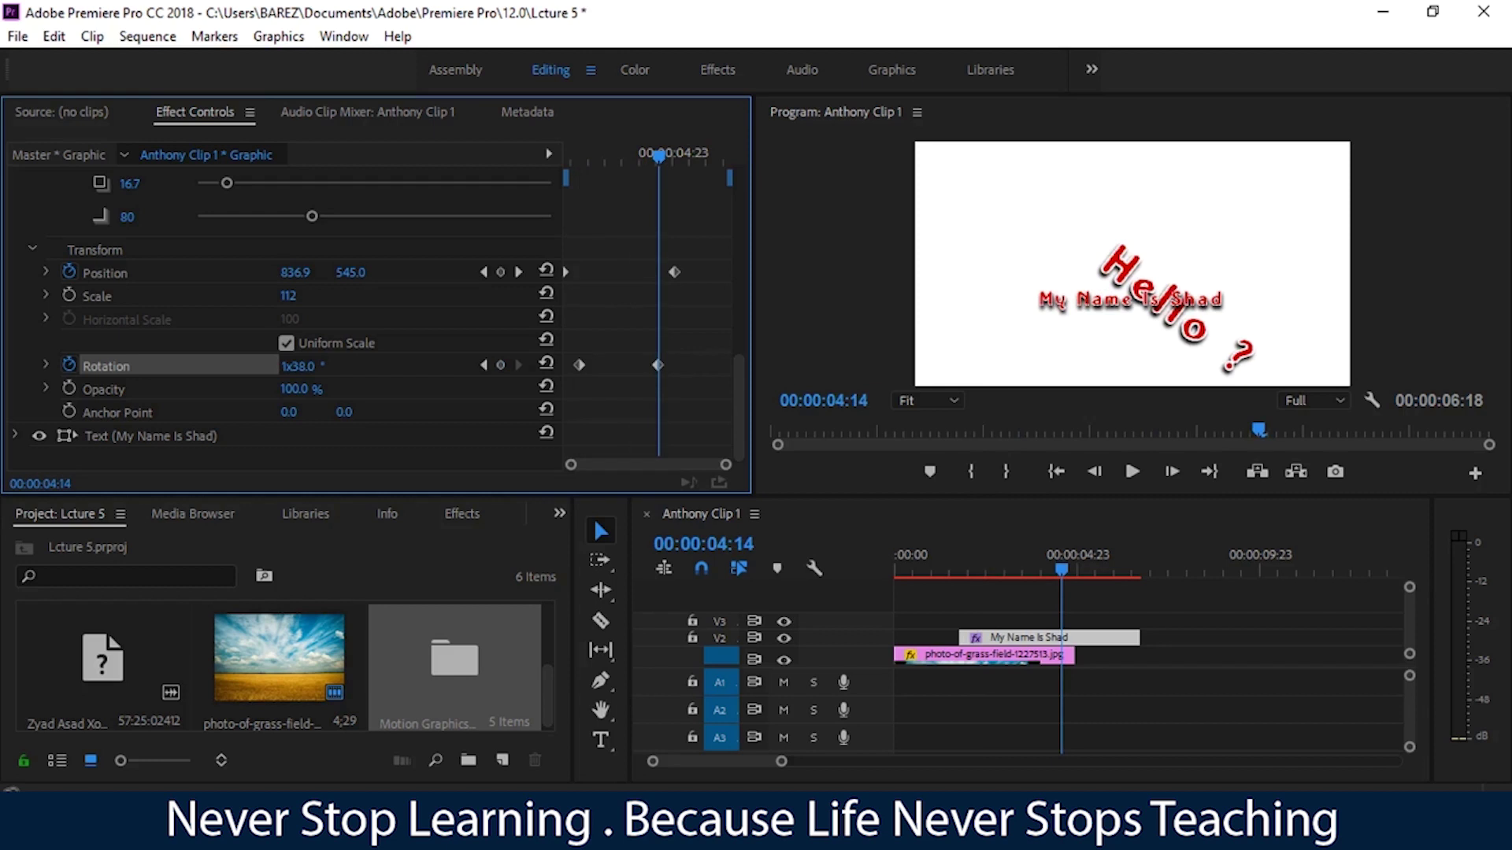
Preview the spinning Hello ? slide from the start, then collapse its transform properties
{"action": "left_click_drag", "start_coordinate": [659, 154], "coordinate": [540, 177]}
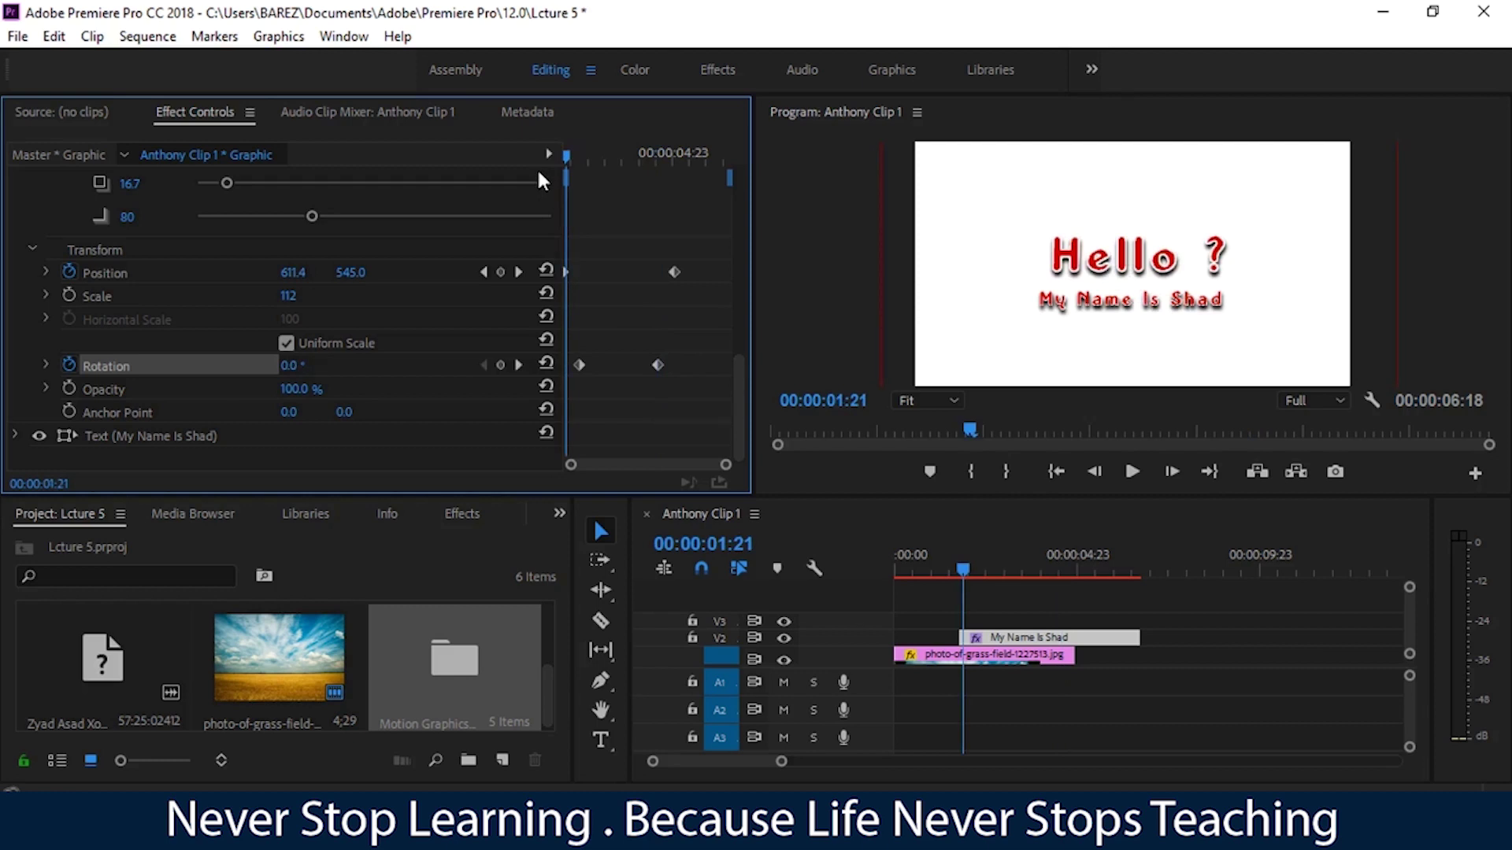
{"action": "key", "text": "space"}
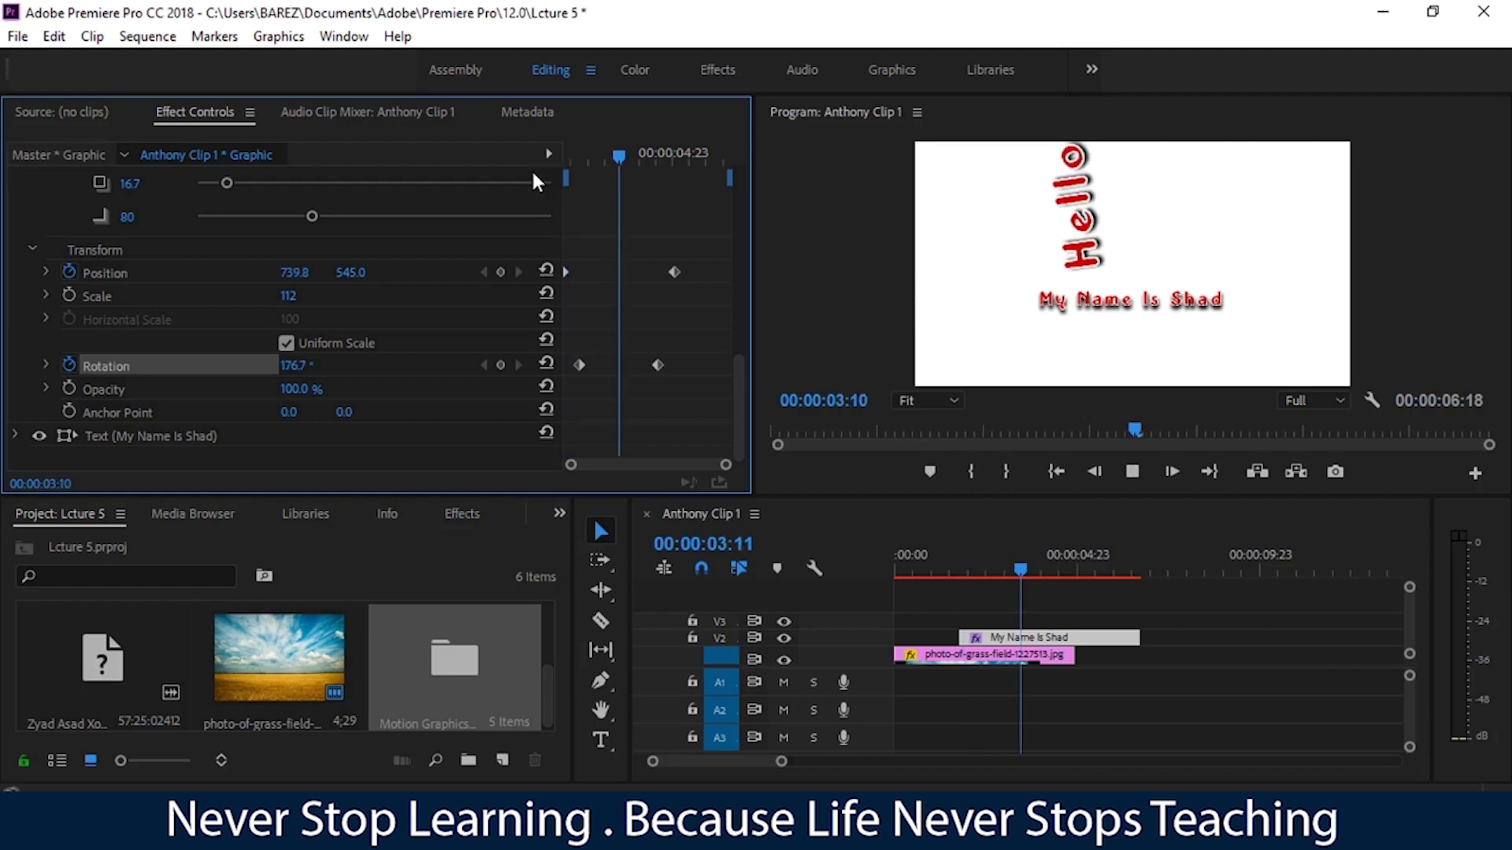
{"action": "key", "text": "space"}
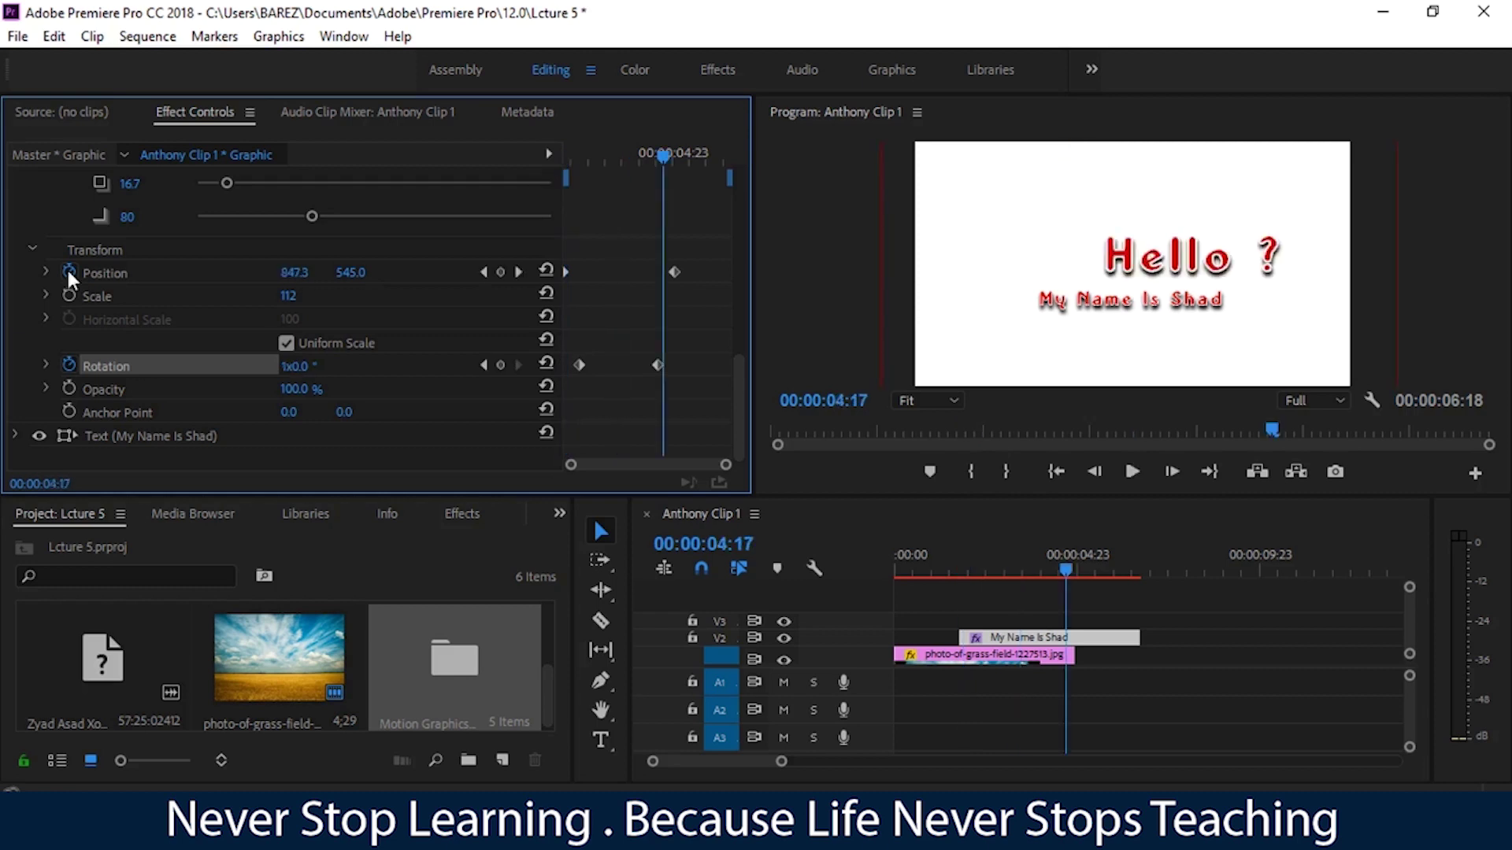
{"action": "left_click", "coordinate": [32, 248]}
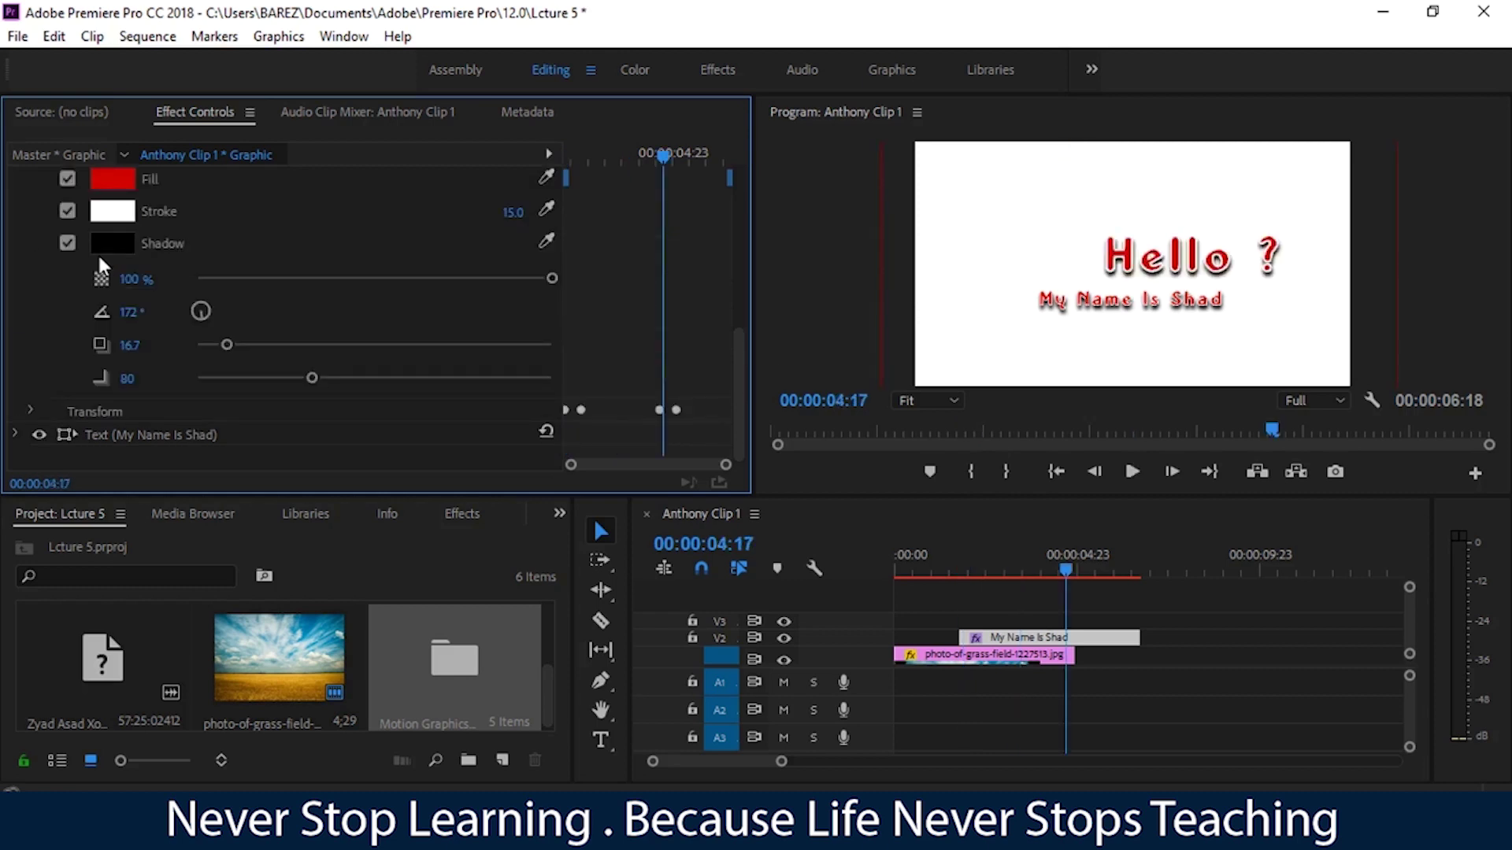
Collapse the Hello ? layer and expand the My Name Is Shad text properties
{"action": "left_click_drag", "start_coordinate": [733, 338], "coordinate": [754, 252]}
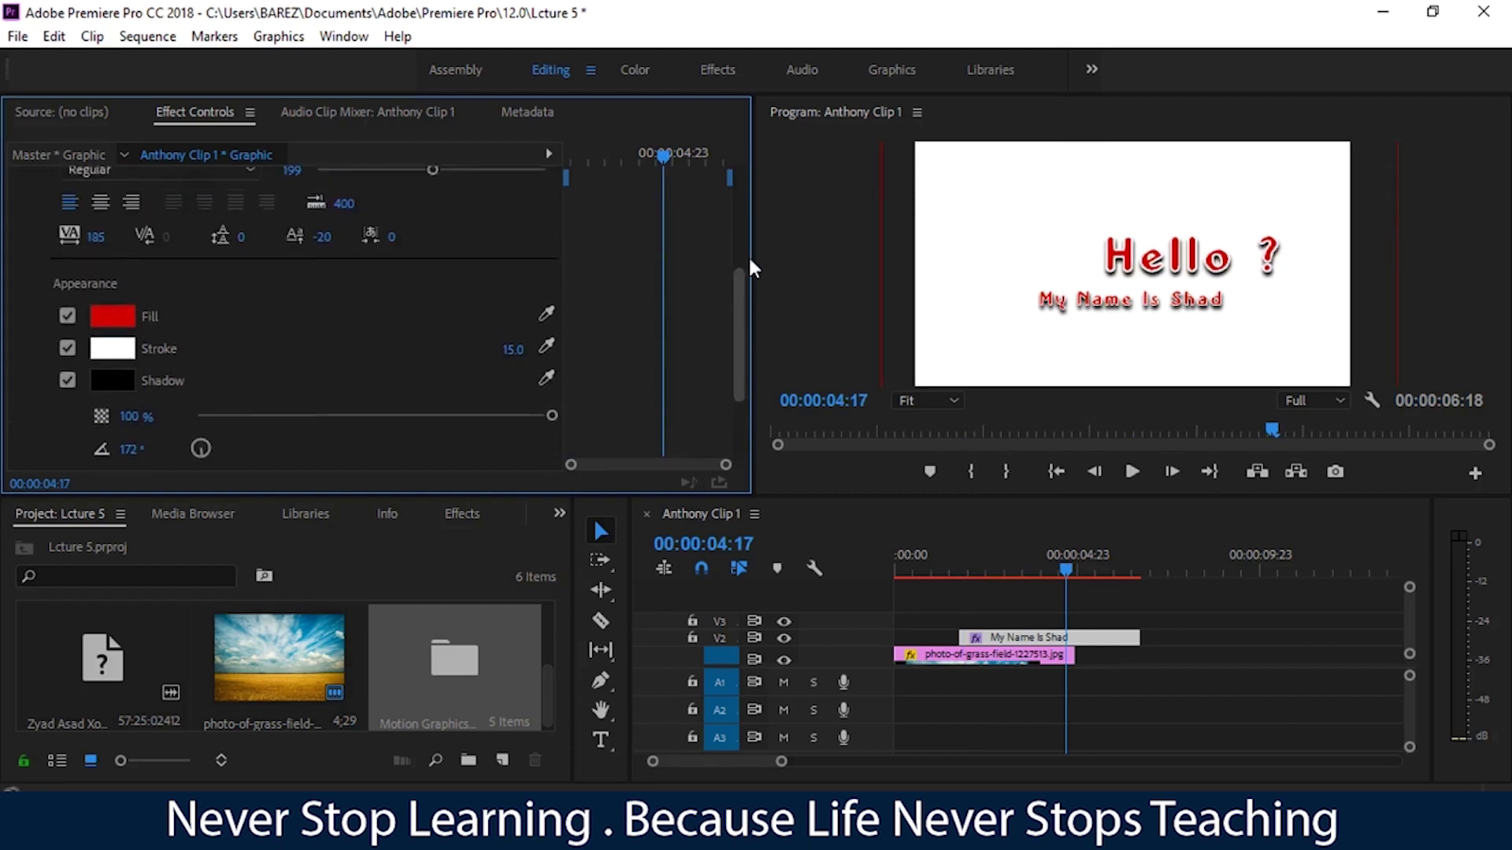
{"action": "scroll", "coordinate": [49, 211], "scroll_direction": "up", "scroll_amount": 2}
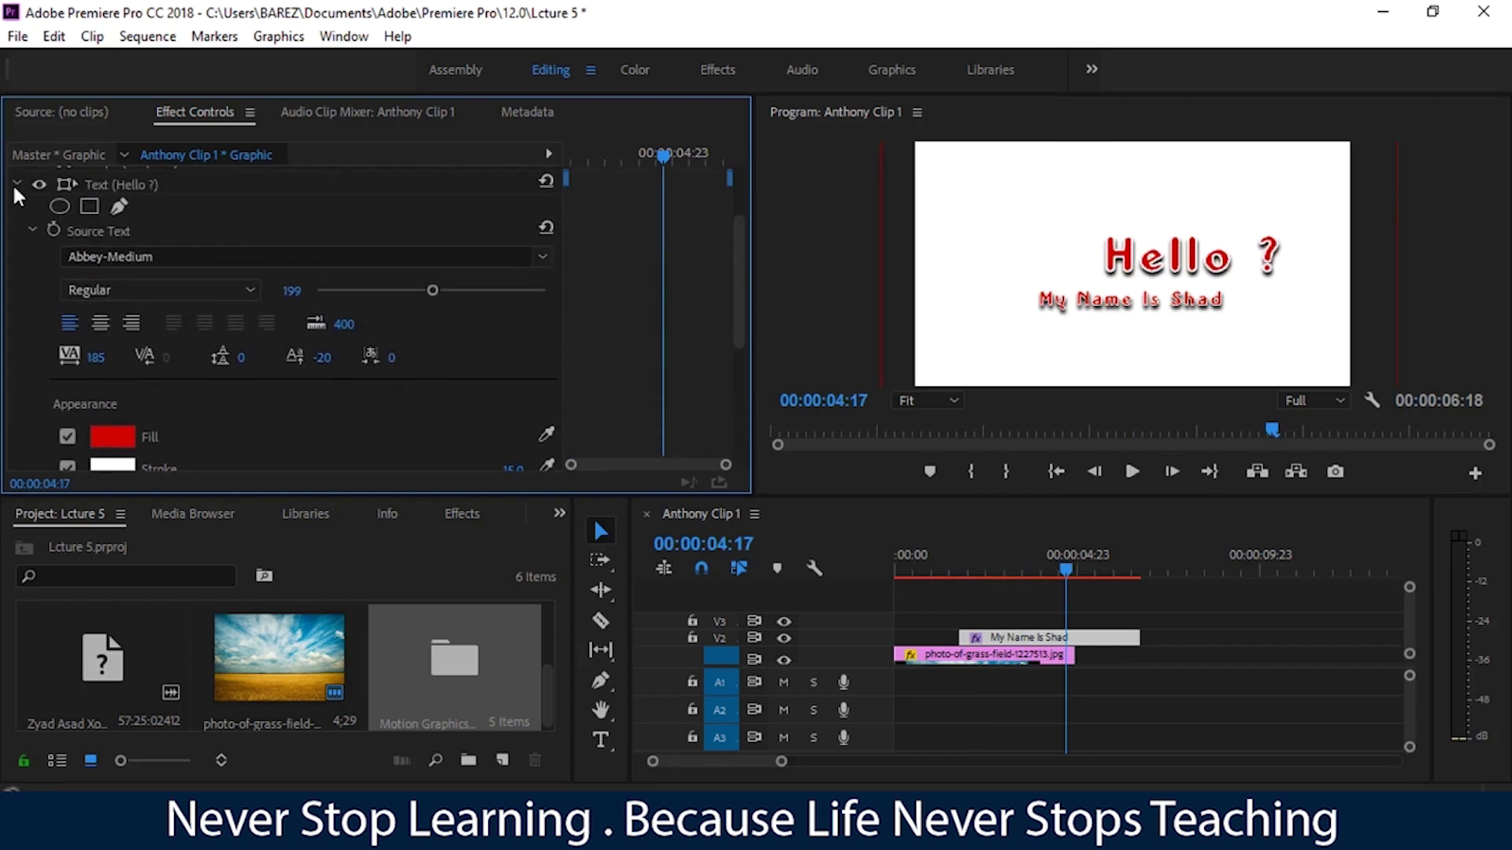
{"action": "left_click", "coordinate": [15, 185]}
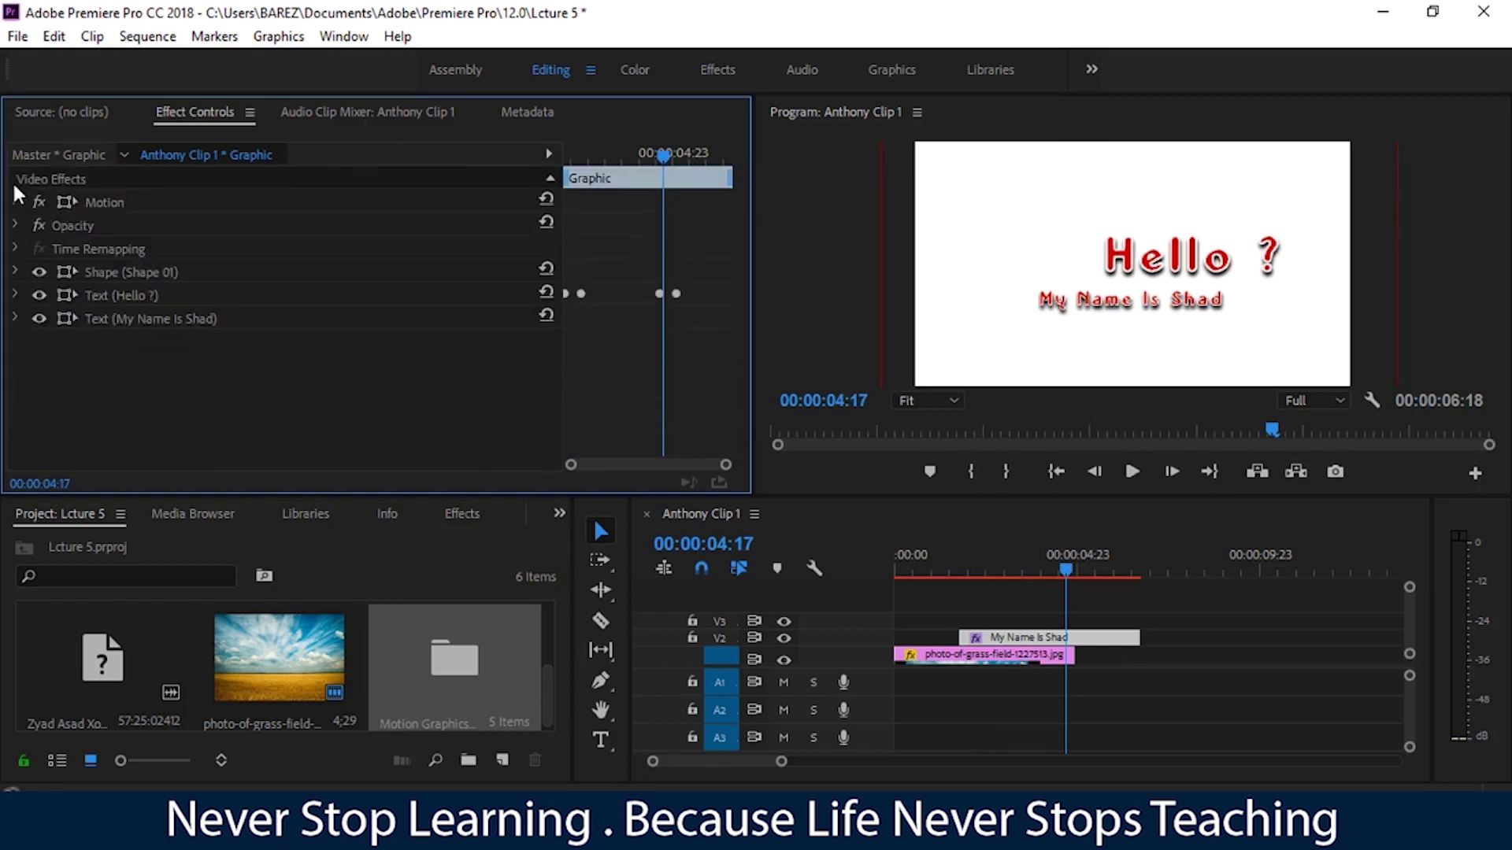
{"action": "left_click", "coordinate": [15, 318]}
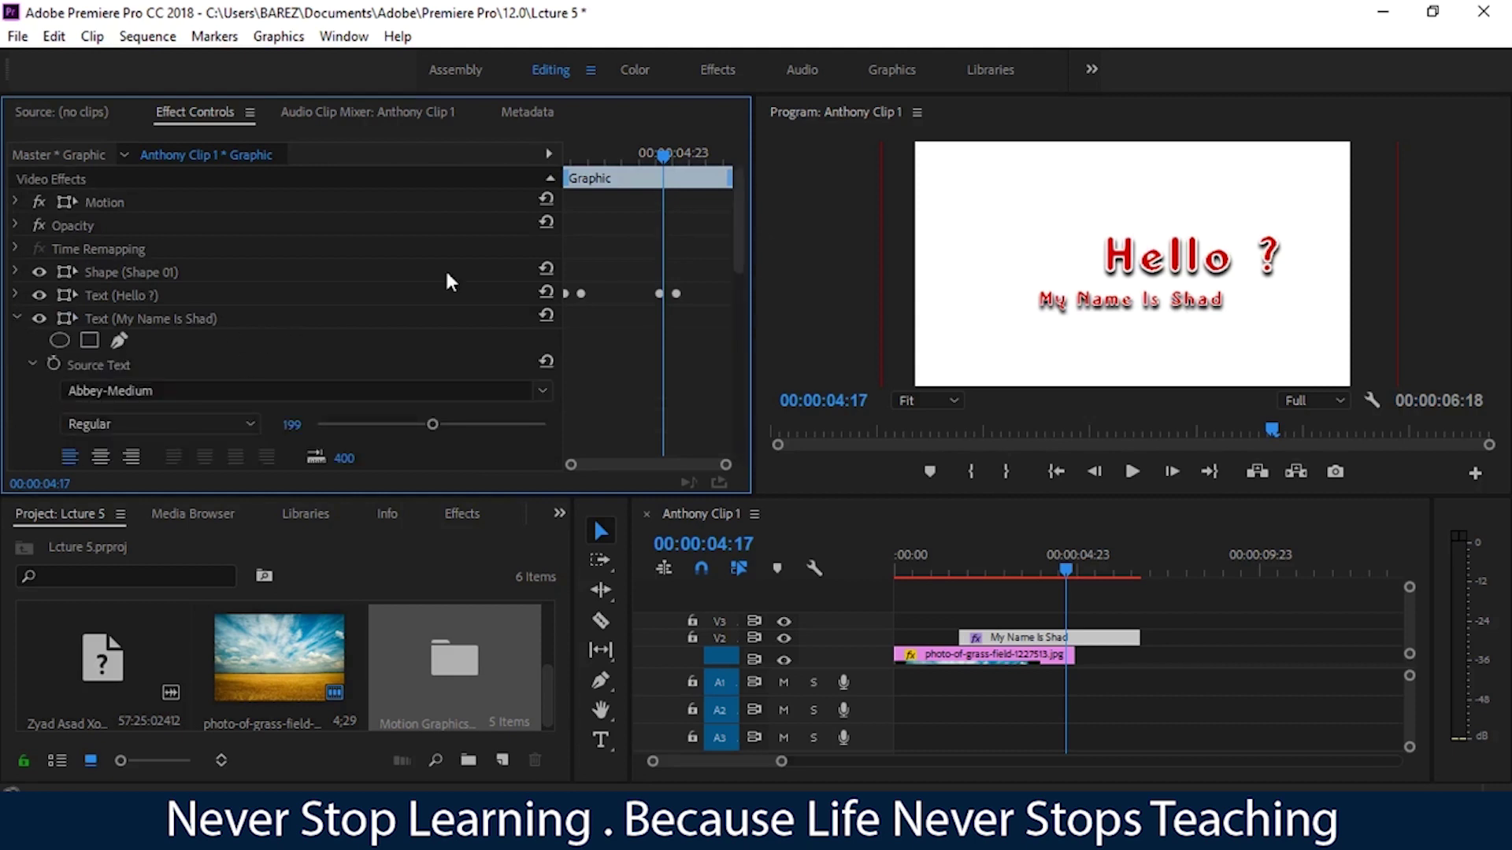
{"action": "left_click_drag", "start_coordinate": [731, 261], "coordinate": [726, 436]}
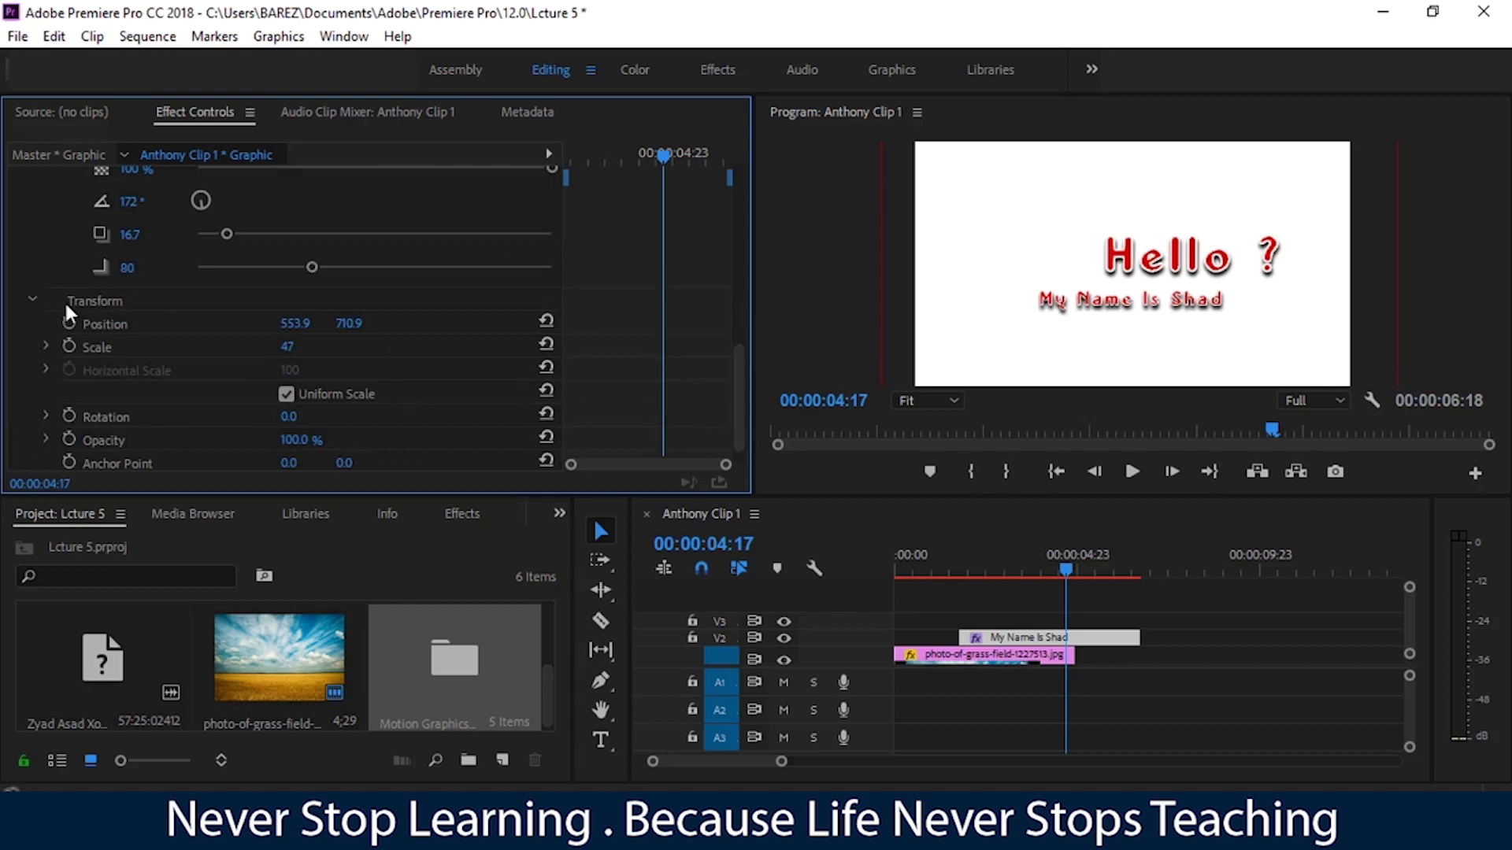
Try Position keyframes on My Name Is Shad, undo them, and restart the keyframe at 03:04
{"action": "left_click", "coordinate": [69, 323]}
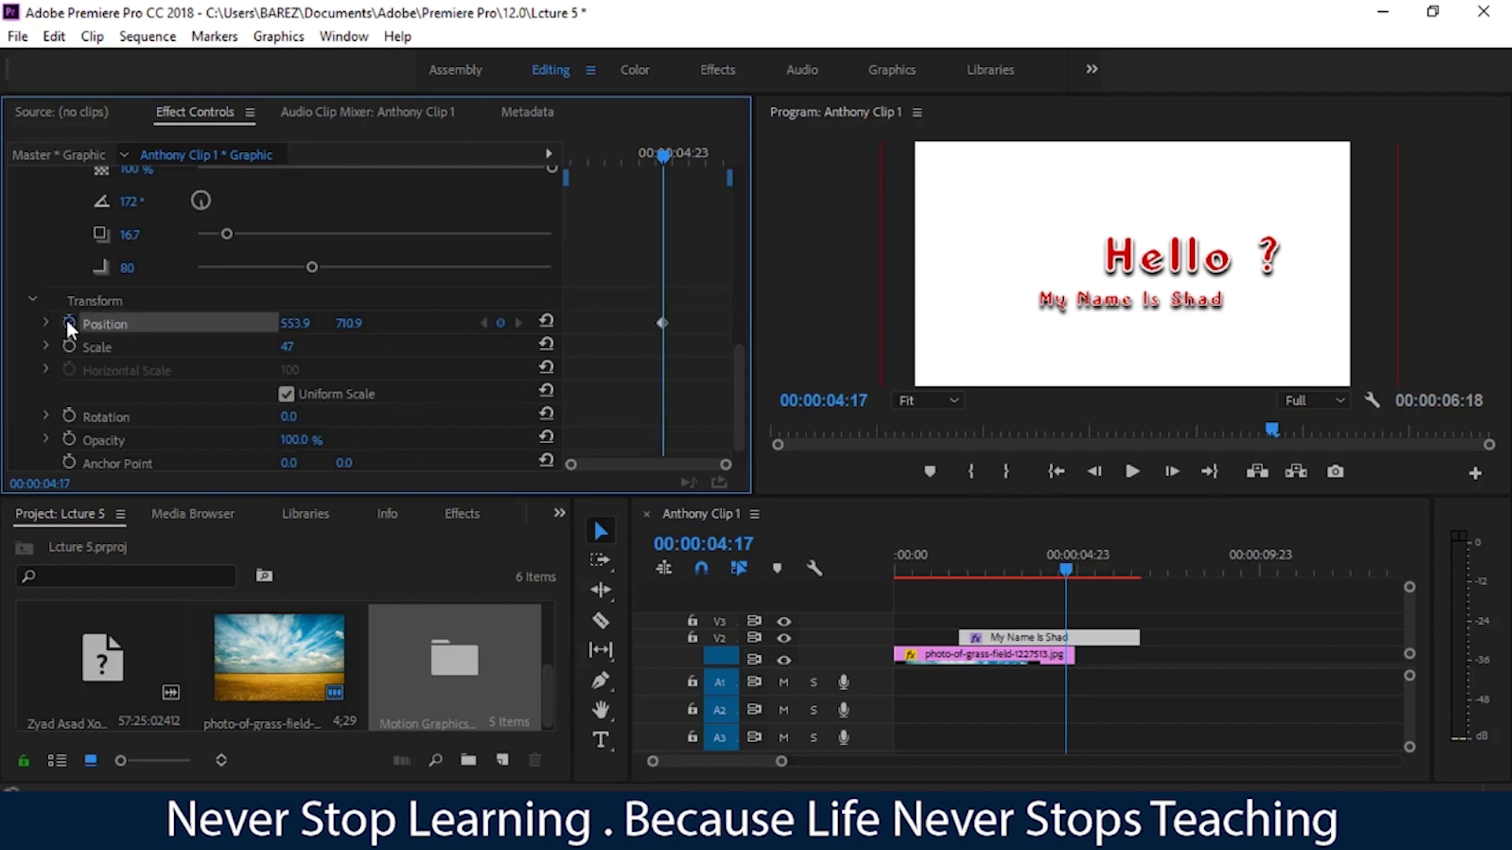
{"action": "left_click_drag", "start_coordinate": [664, 163], "coordinate": [712, 175]}
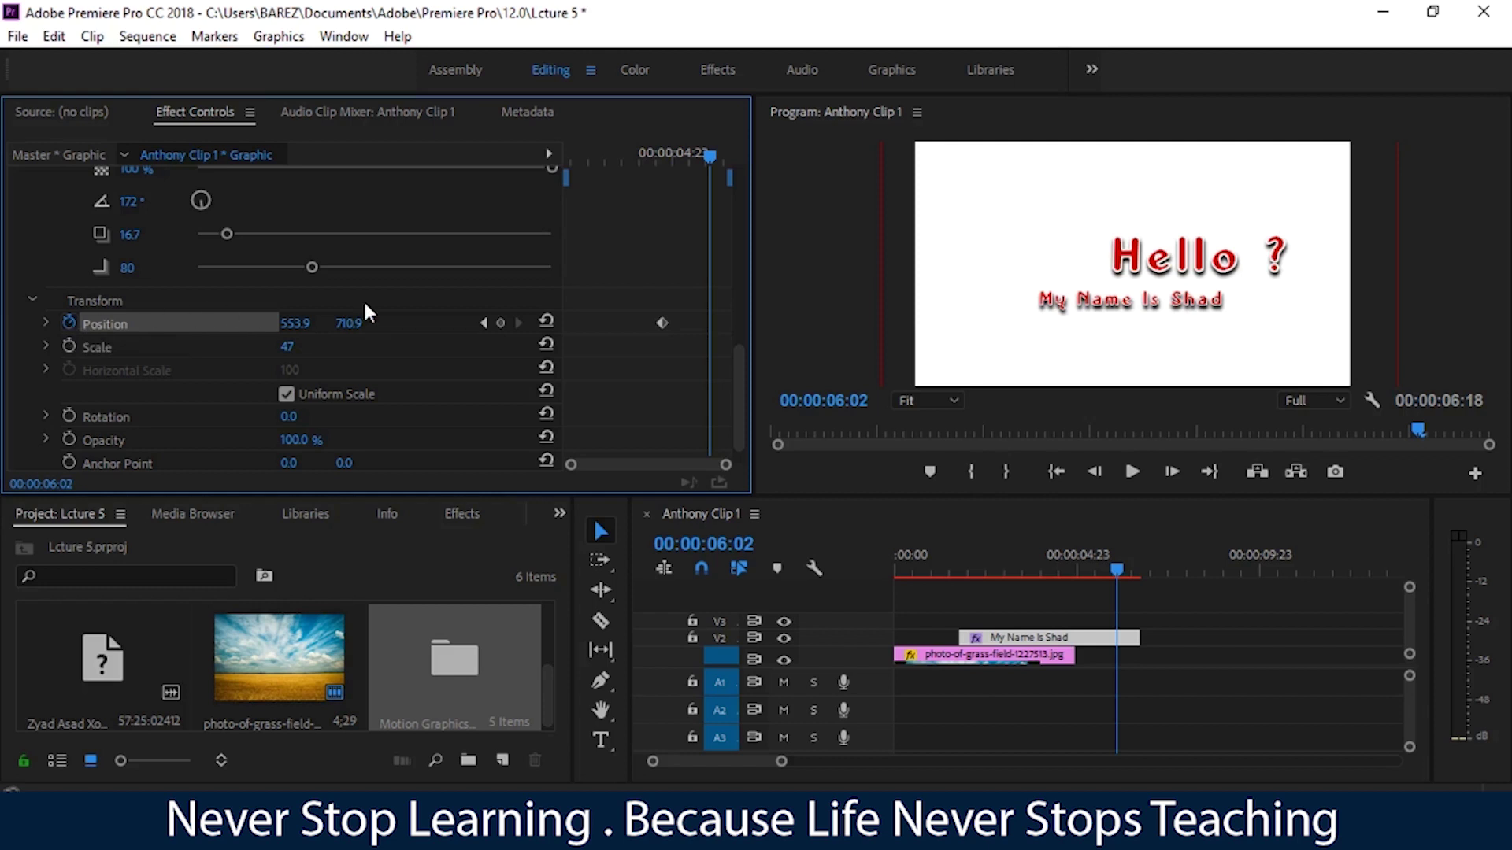
{"action": "left_click", "coordinate": [503, 326]}
{"action": "left_click_drag", "start_coordinate": [668, 153], "coordinate": [613, 154]}
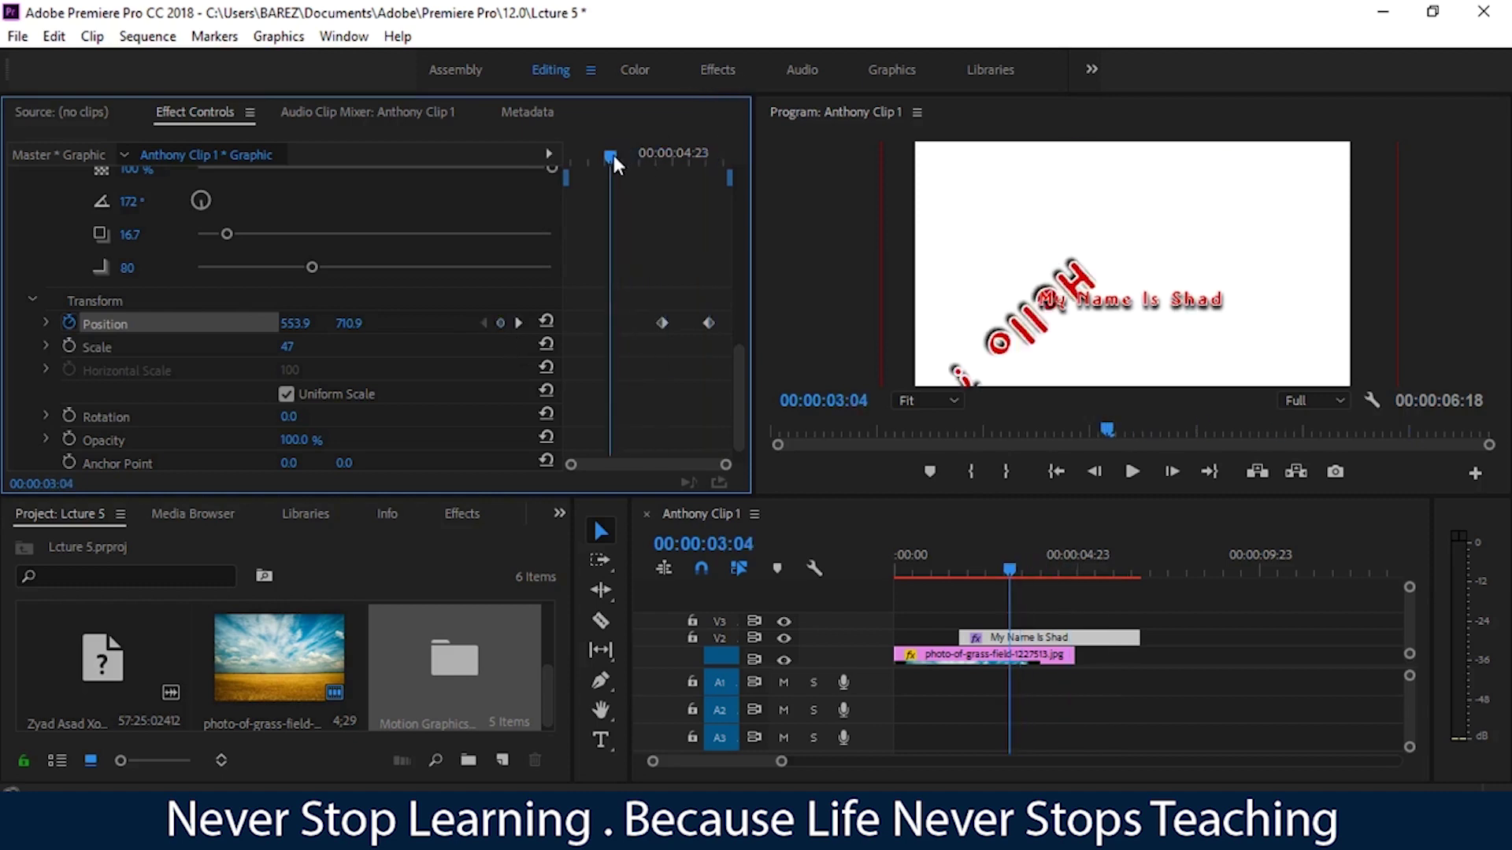
{"action": "left_click_drag", "start_coordinate": [295, 324], "coordinate": [304, 326]}
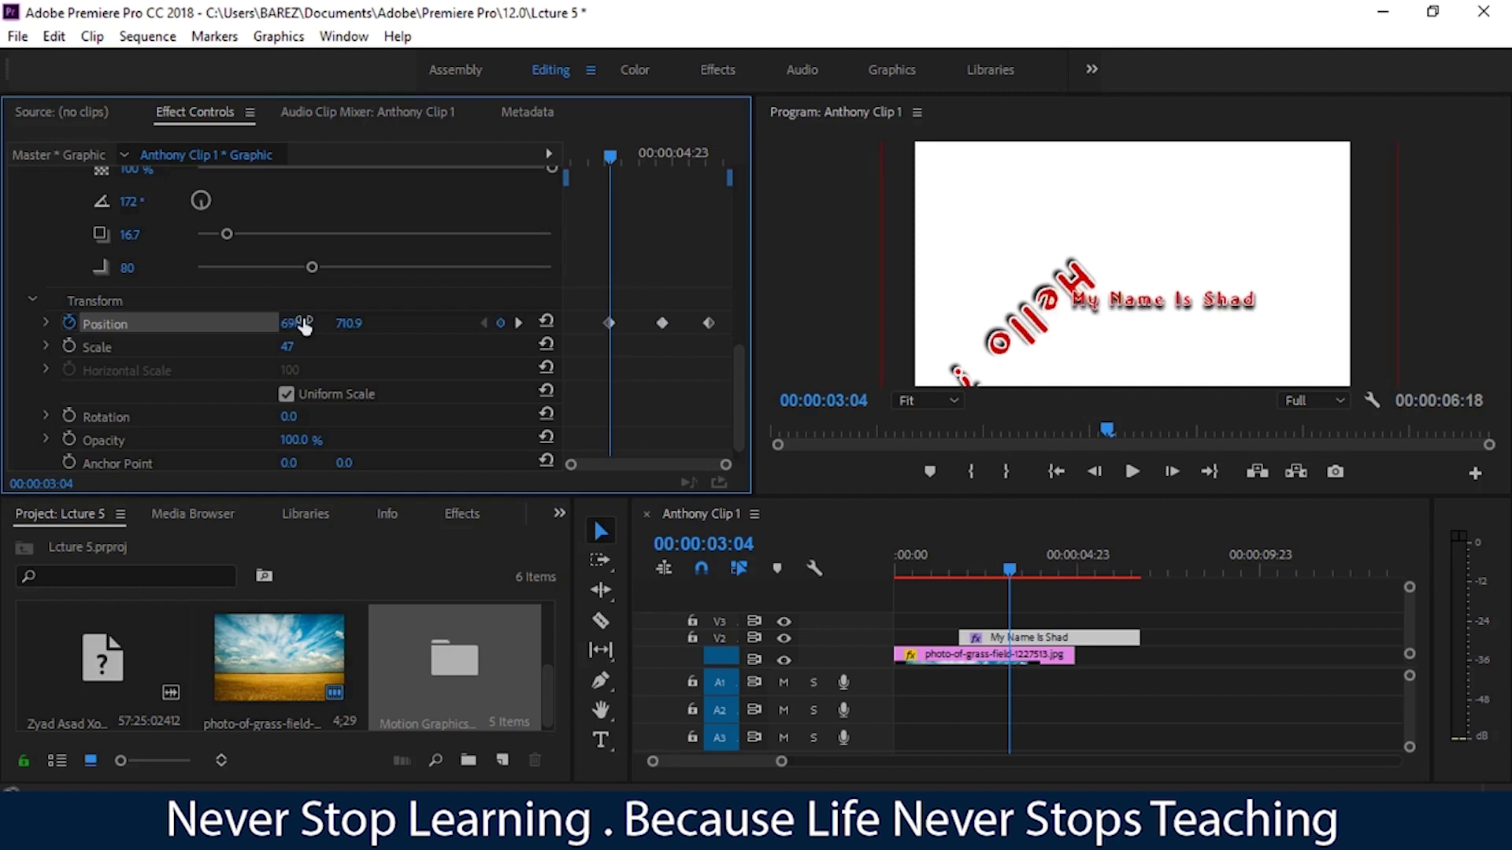
{"action": "key", "text": "ctrl+z"}
{"action": "key", "text": "ctrl+z"}
{"action": "key", "text": "ctrl+z"}
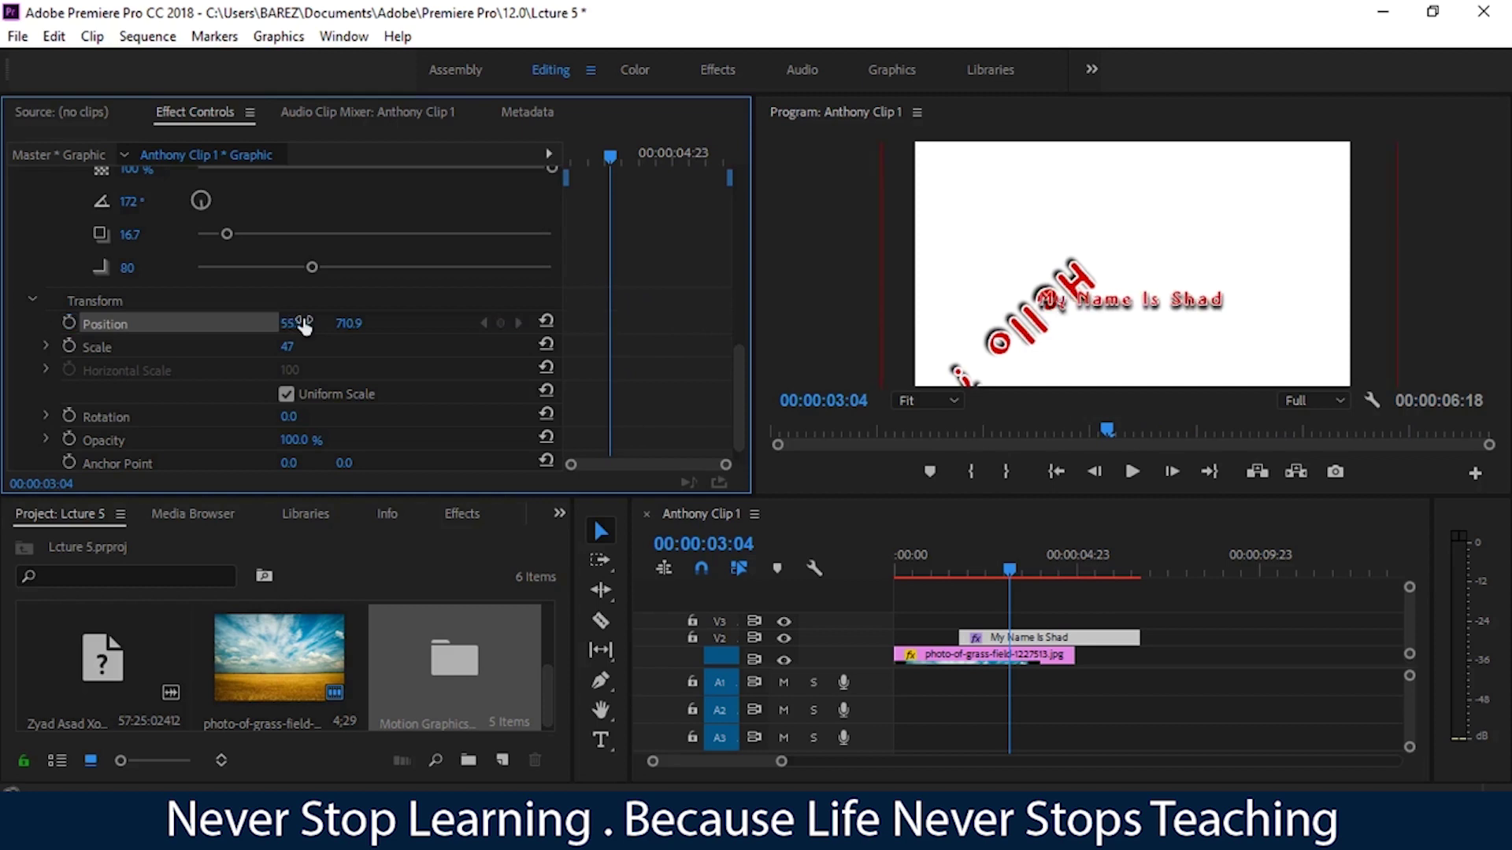
{"action": "key", "text": "ctrl+z"}
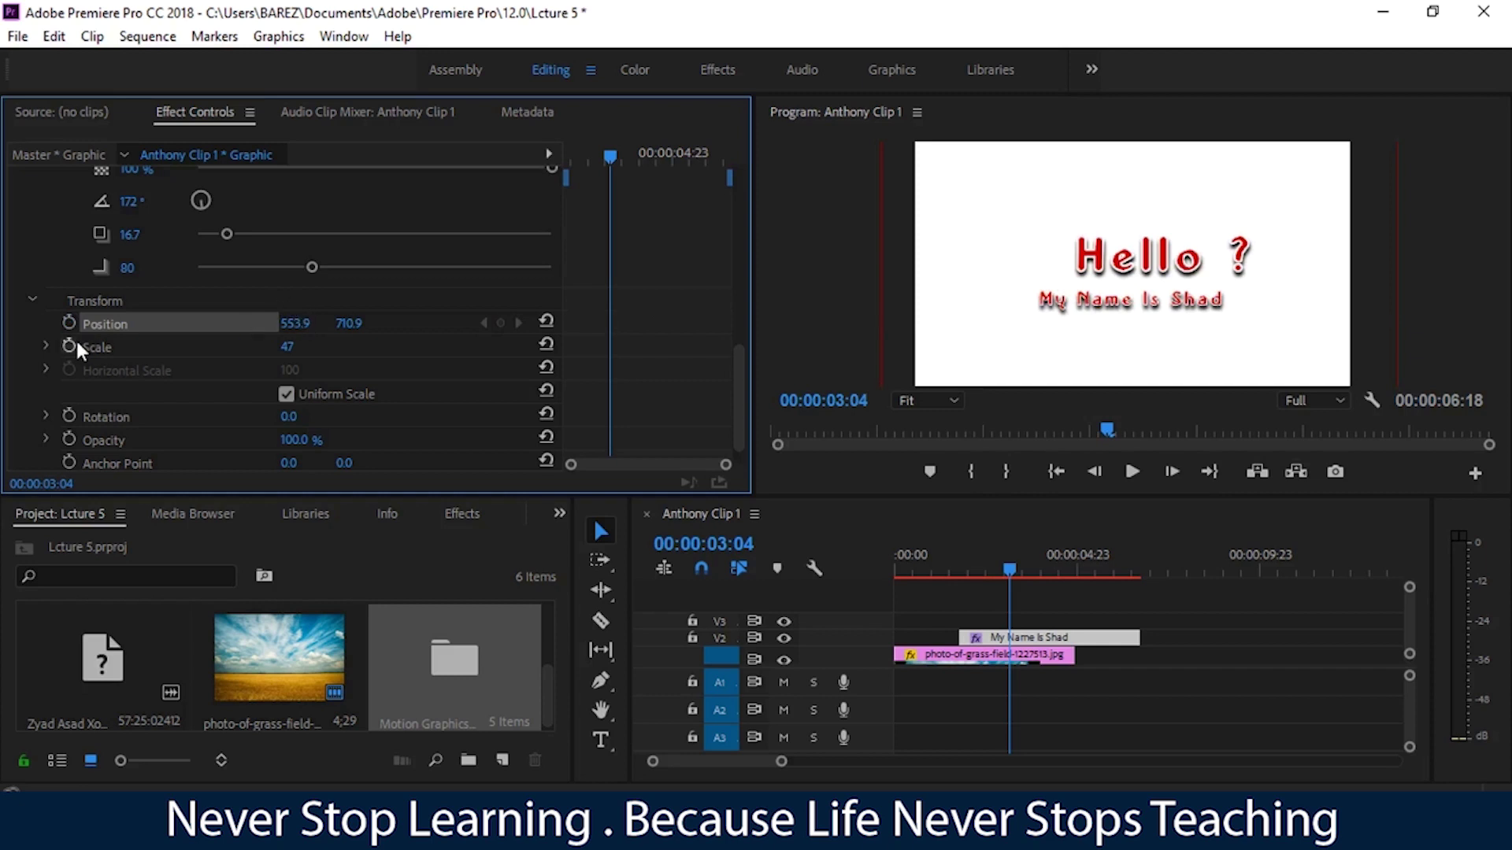
{"action": "left_click", "coordinate": [66, 324]}
Add a later My Name Is Shad position keyframe below the frame (553.9, 1189.1), then preview the drop
{"action": "left_click", "coordinate": [706, 159]}
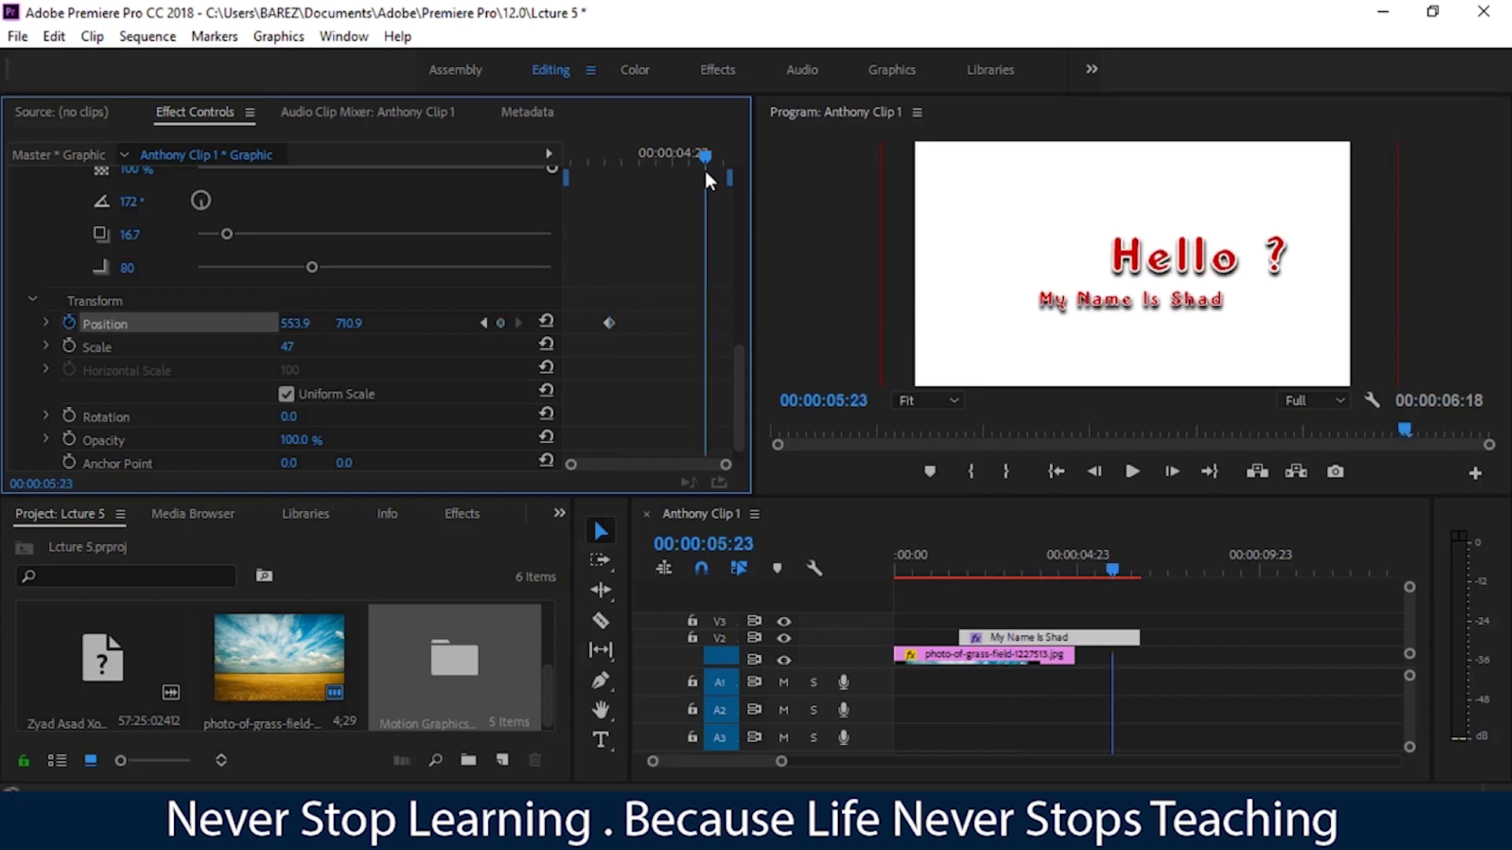
{"action": "left_click_drag", "start_coordinate": [348, 323], "coordinate": [645, 362]}
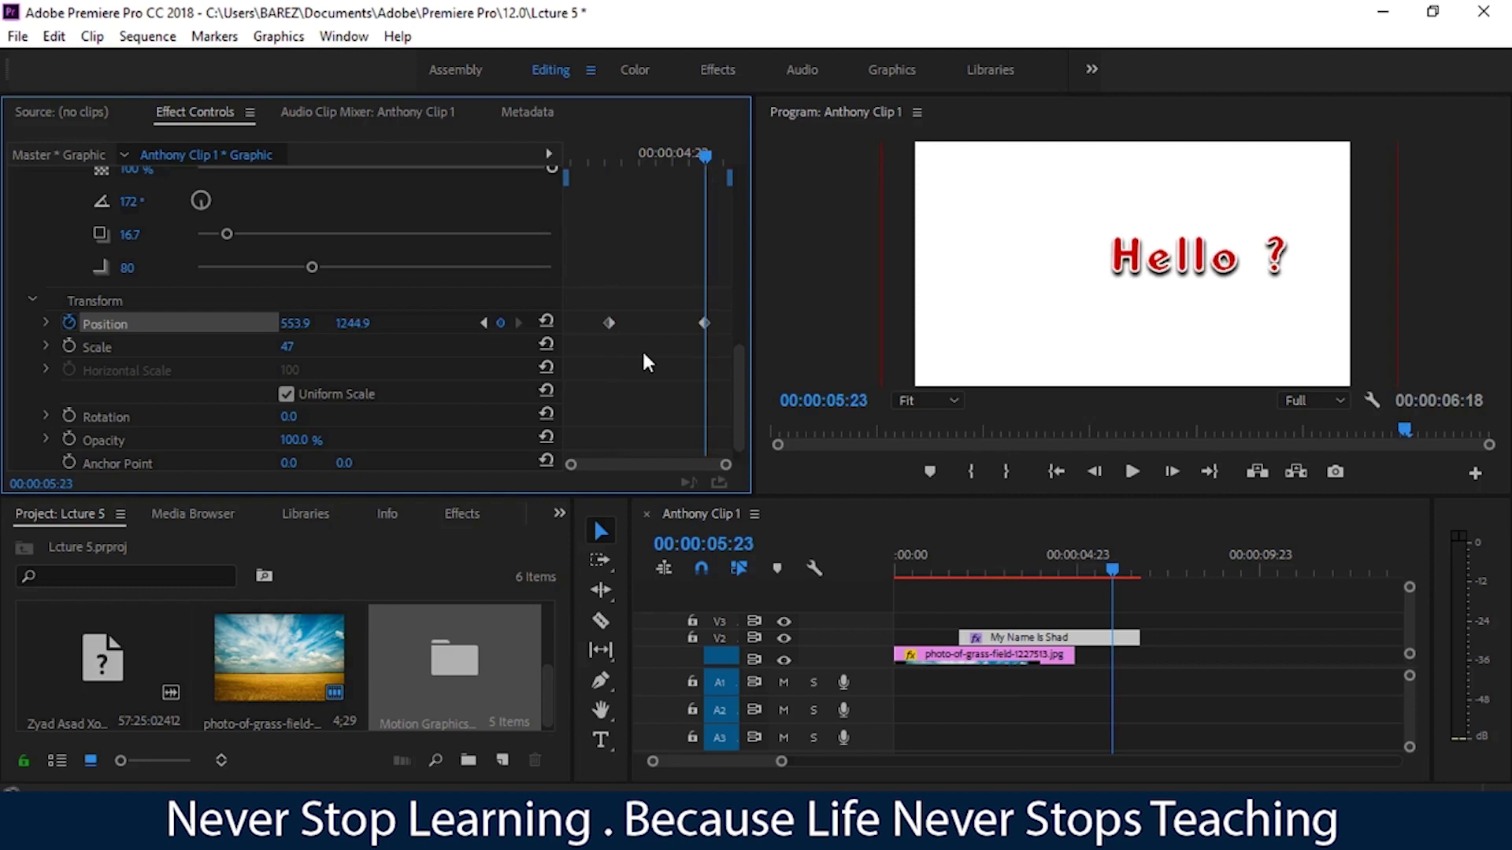
{"action": "left_click", "coordinate": [600, 164]}
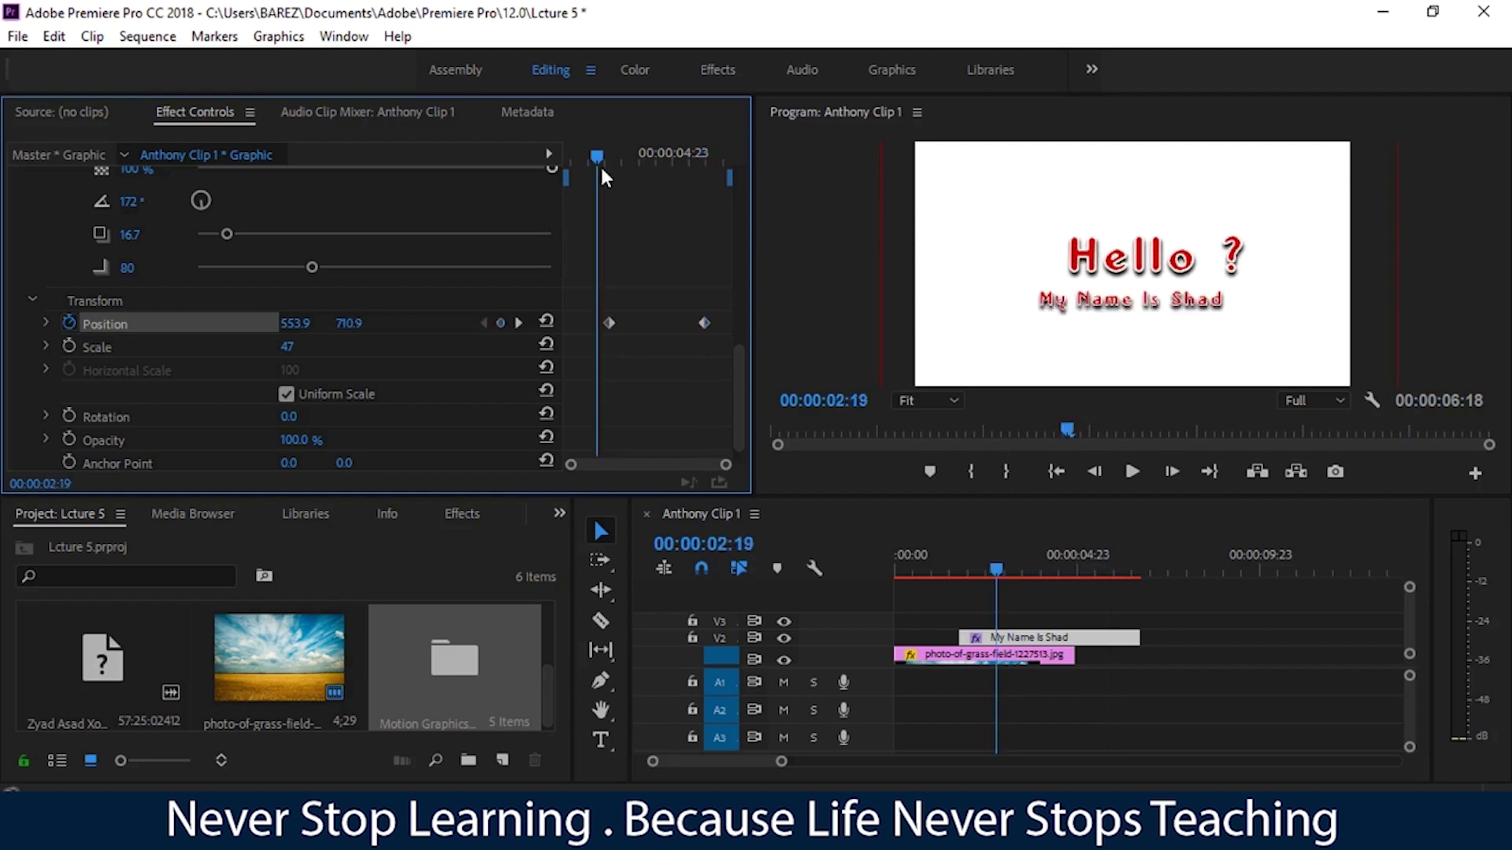
{"action": "key", "text": "space"}
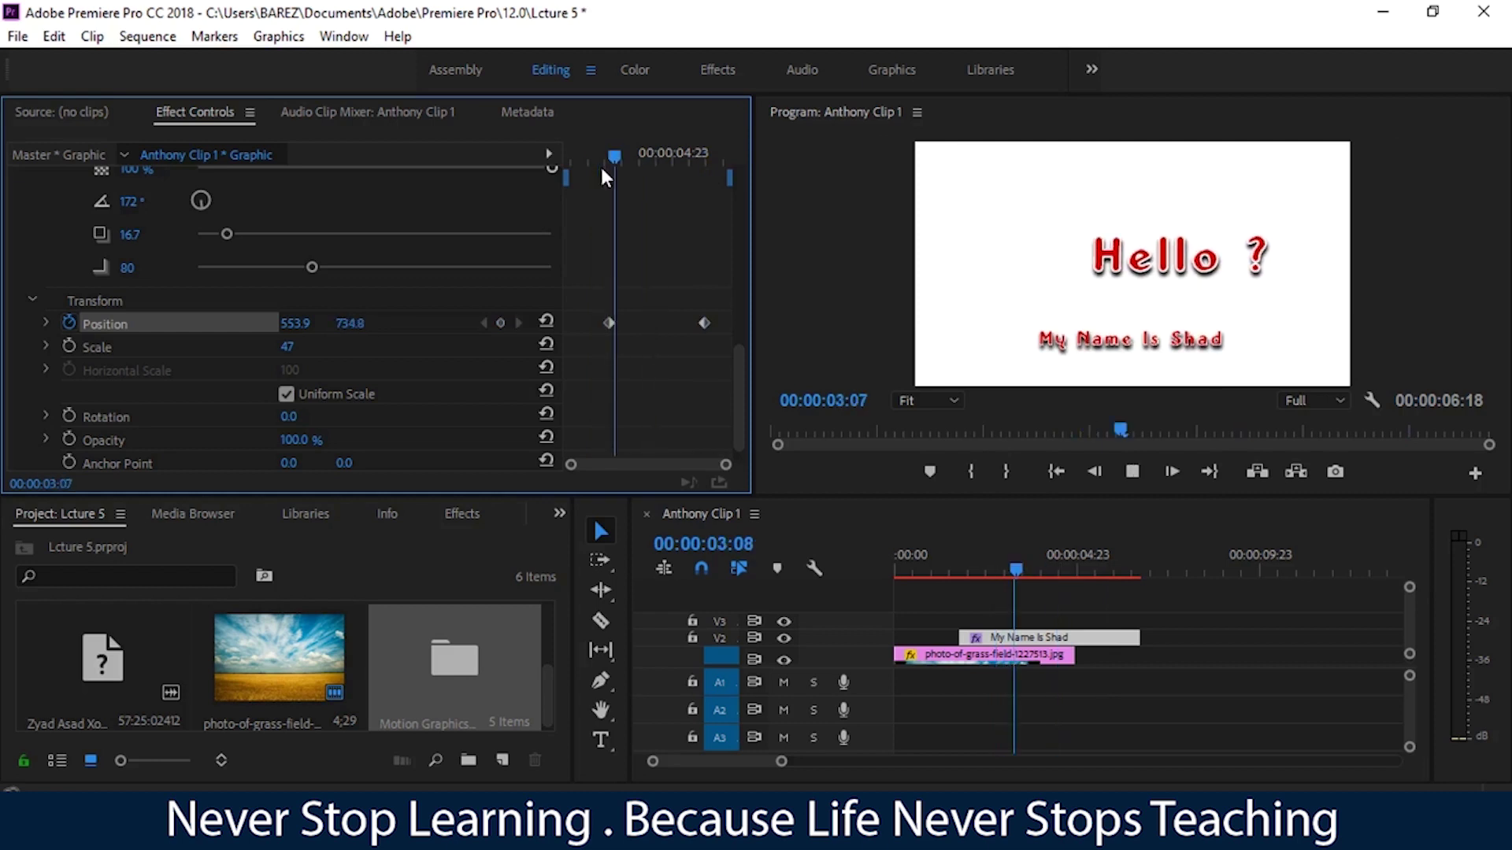
{"action": "key", "text": "space"}
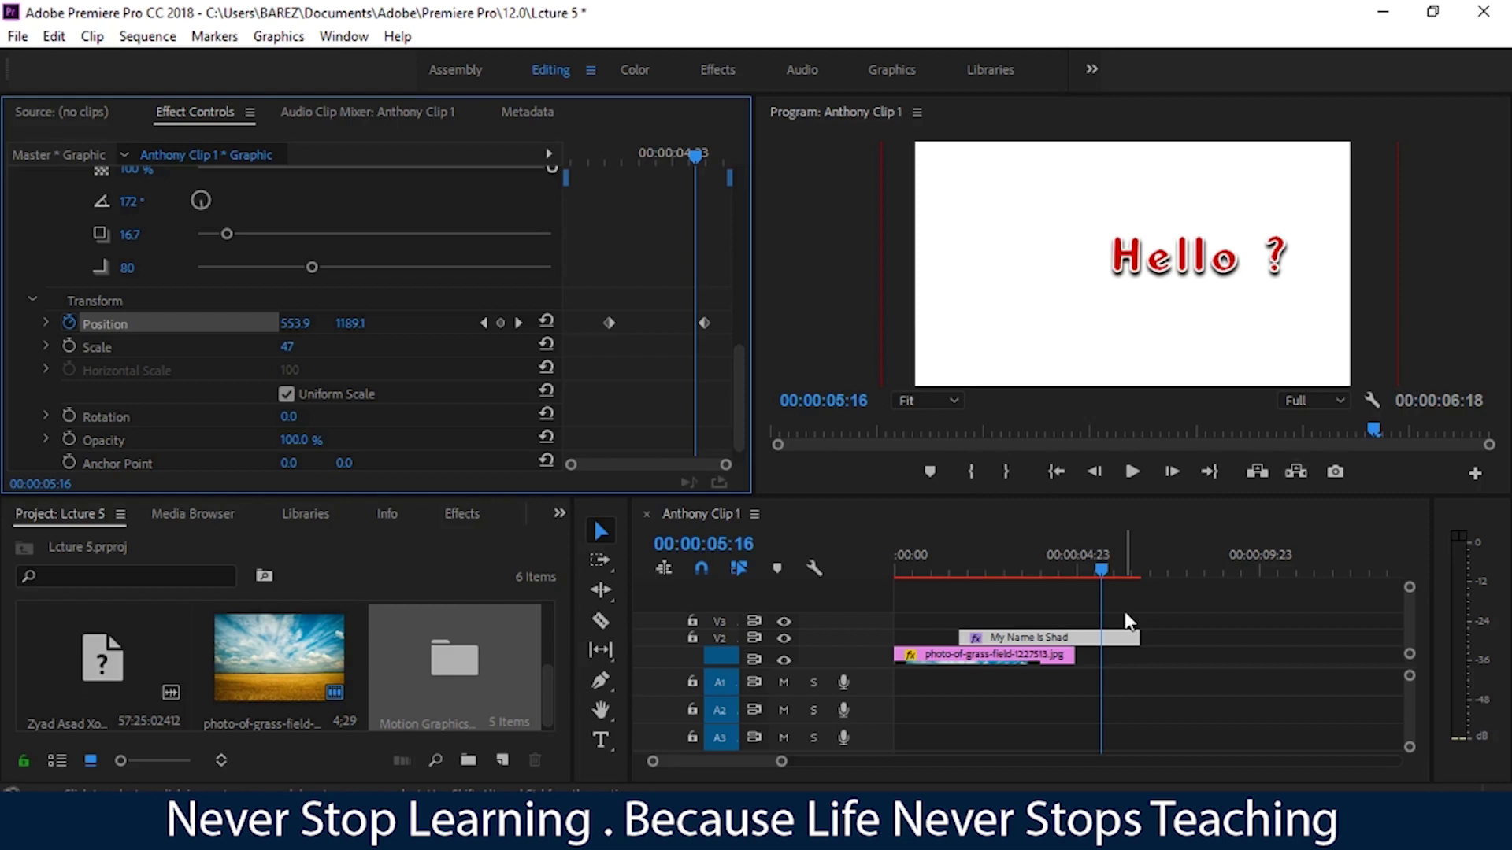
{"action": "mouse_move", "coordinate": [736, 390]}
{"action": "left_mouse_down"}
{"action": "mouse_move", "coordinate": [759, 256]}
{"action": "mouse_move", "coordinate": [783, 399]}
{"action": "left_mouse_up"}
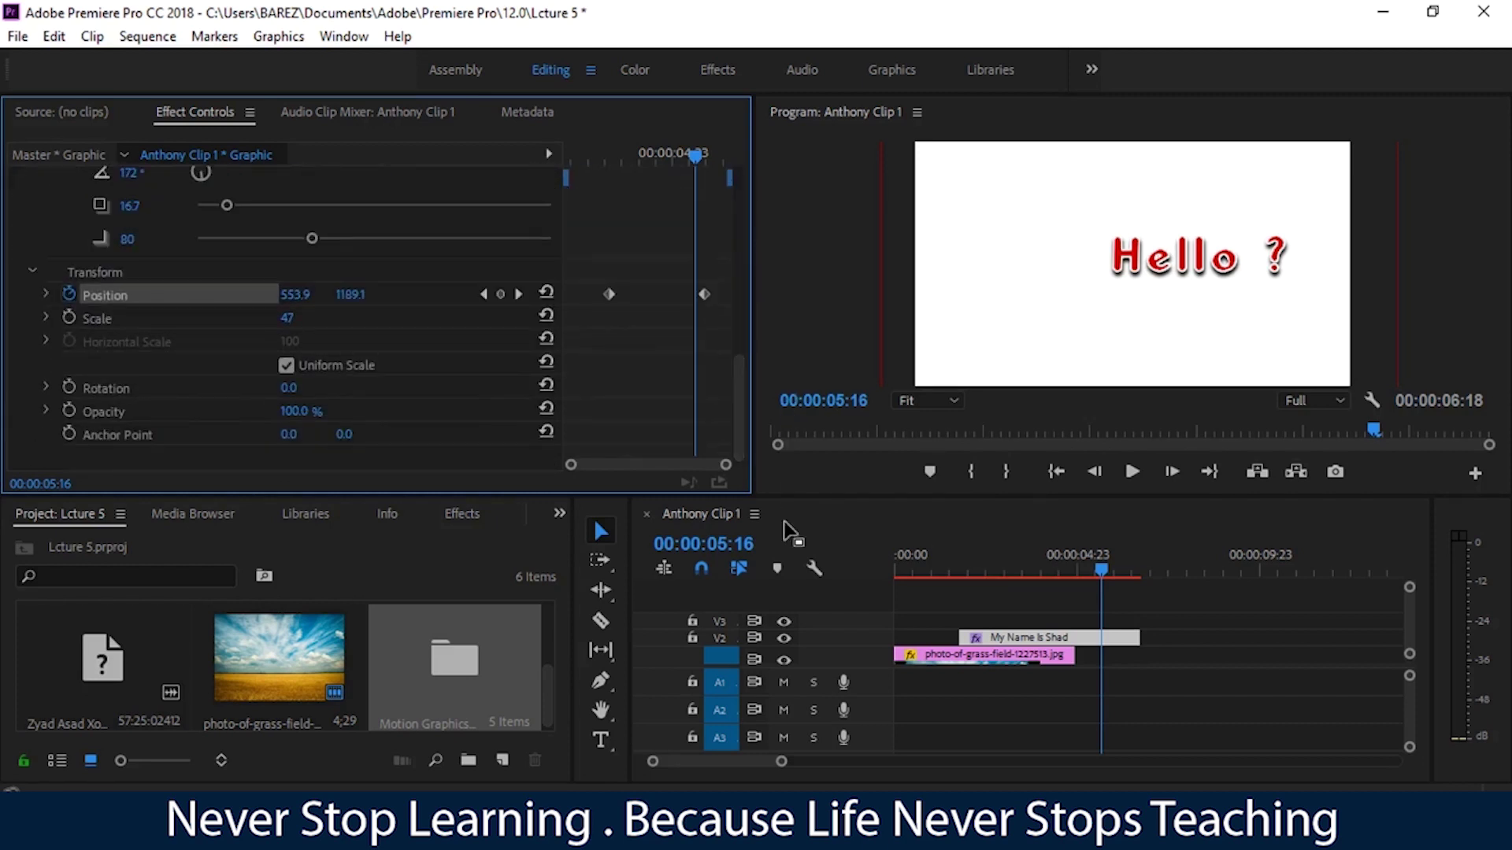